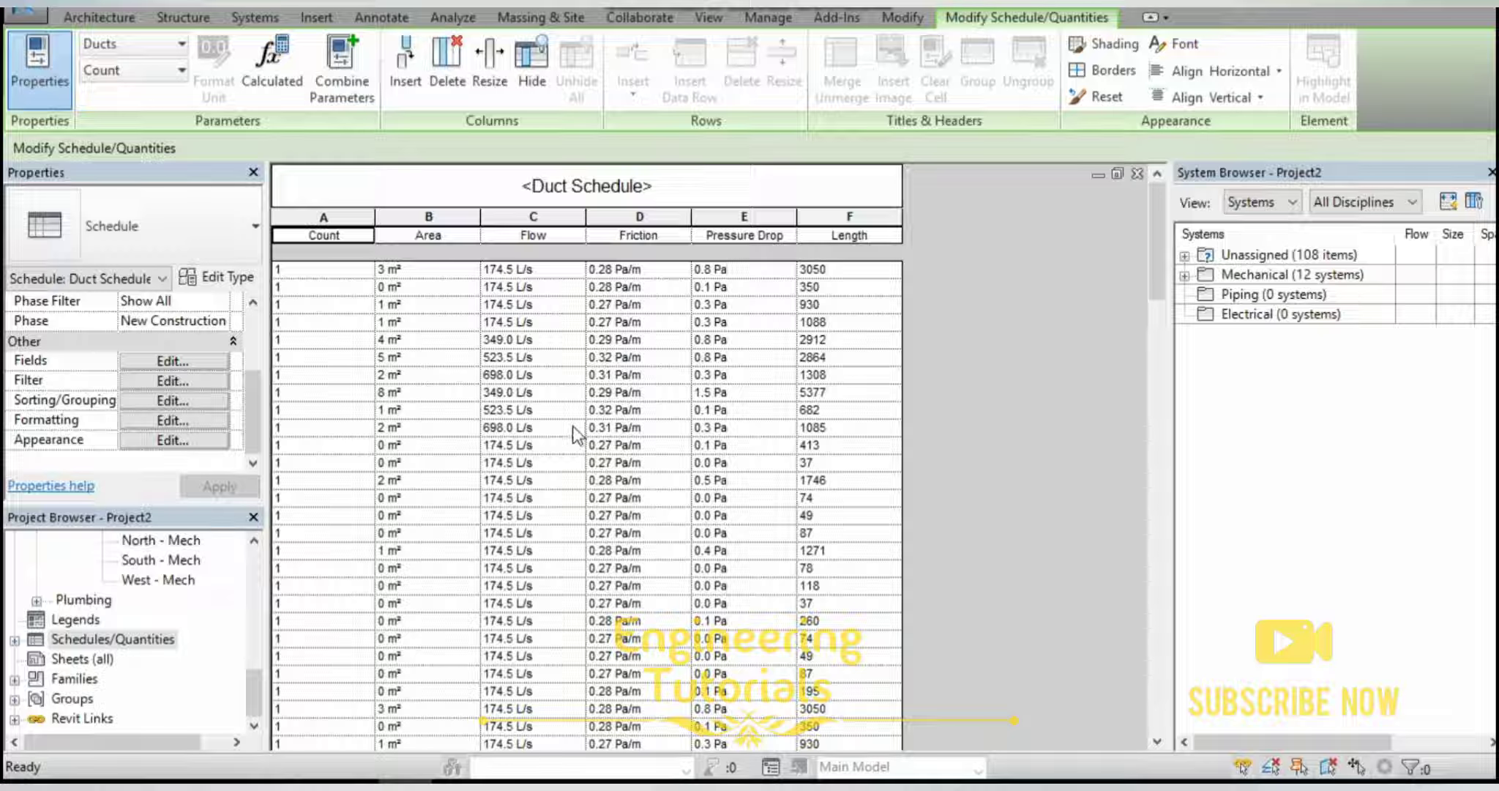
Narrow the Count, Area, Flow, Friction and Pressure Drop columns of the Duct Schedule to fit their contents more closely.
{"action": "scroll", "coordinate": [570, 434], "scroll_direction": "down", "scroll_amount": 9}
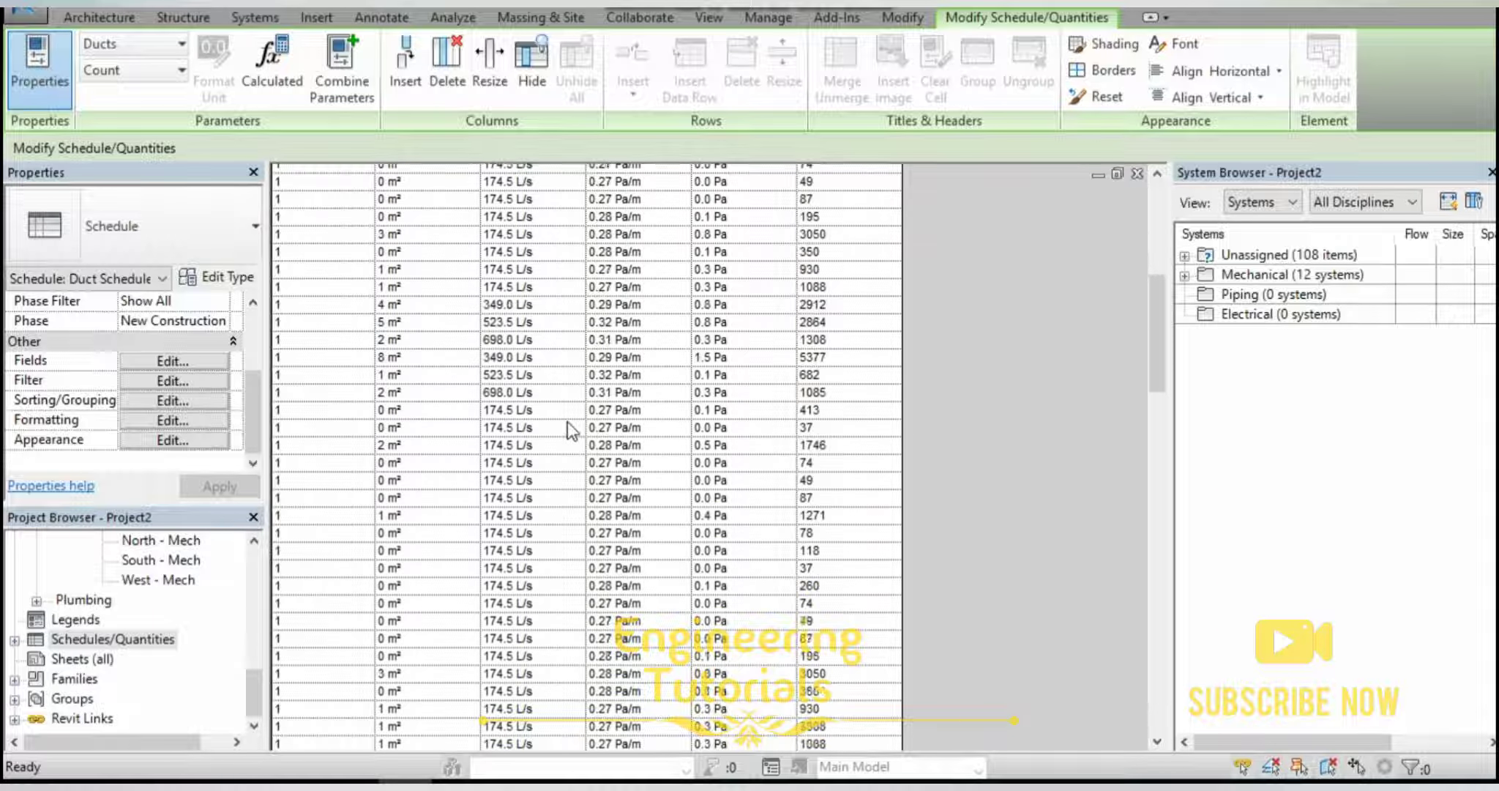
{"action": "scroll", "coordinate": [569, 424], "scroll_direction": "down", "scroll_amount": 20}
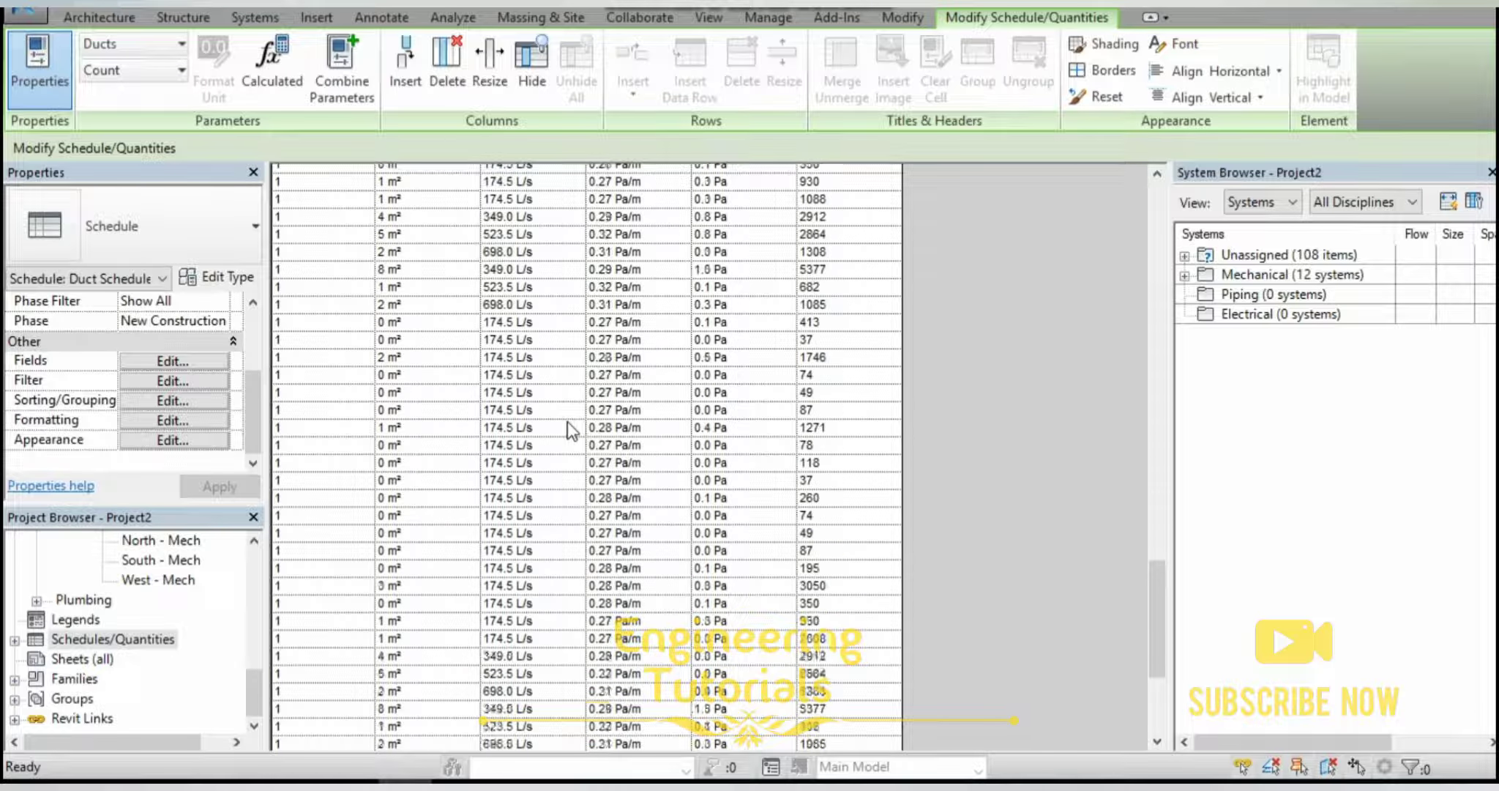
{"action": "scroll", "coordinate": [566, 423], "scroll_direction": "up", "scroll_amount": 20}
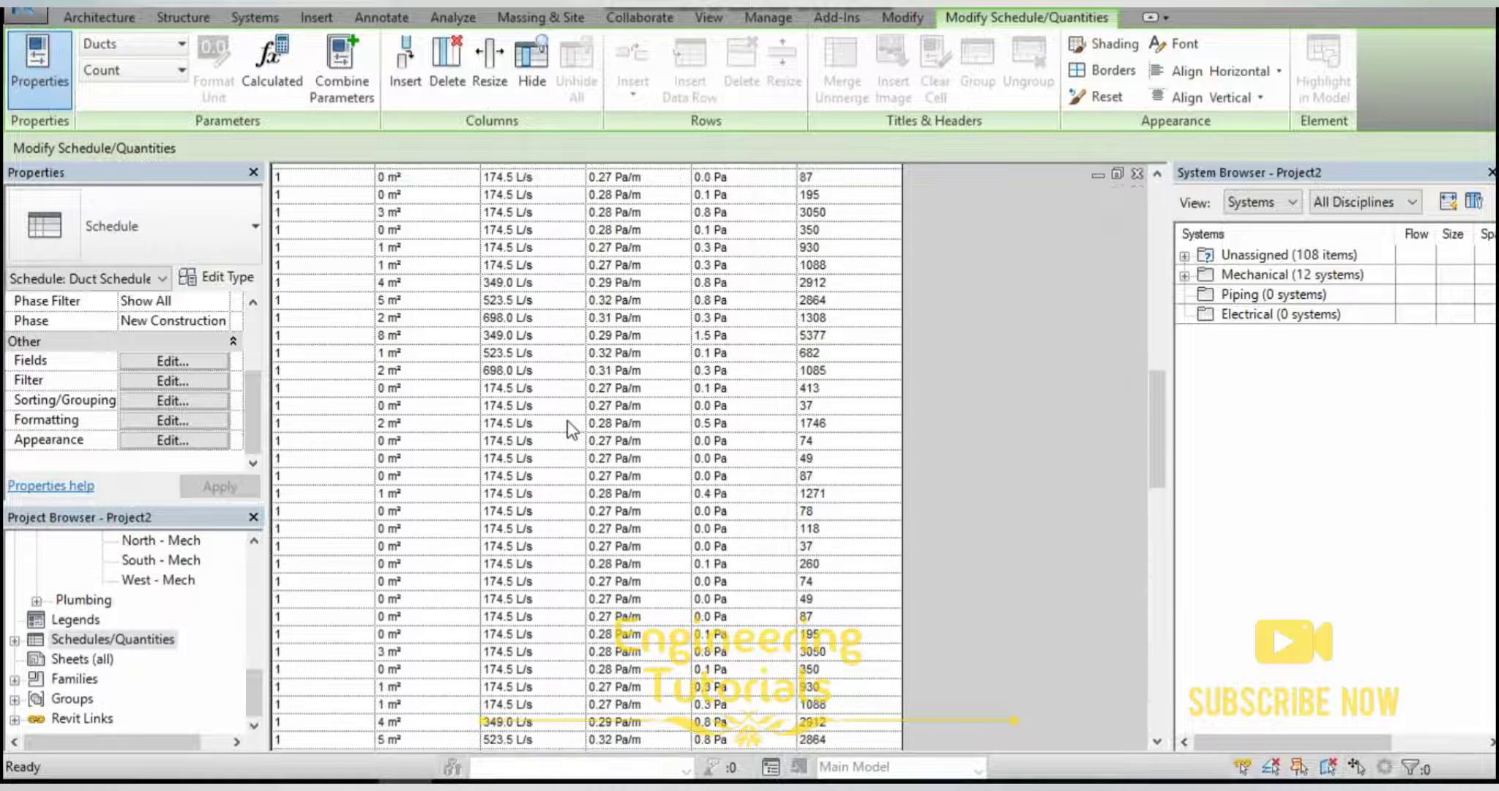
{"action": "scroll", "coordinate": [567, 421], "scroll_direction": "up", "scroll_amount": 5}
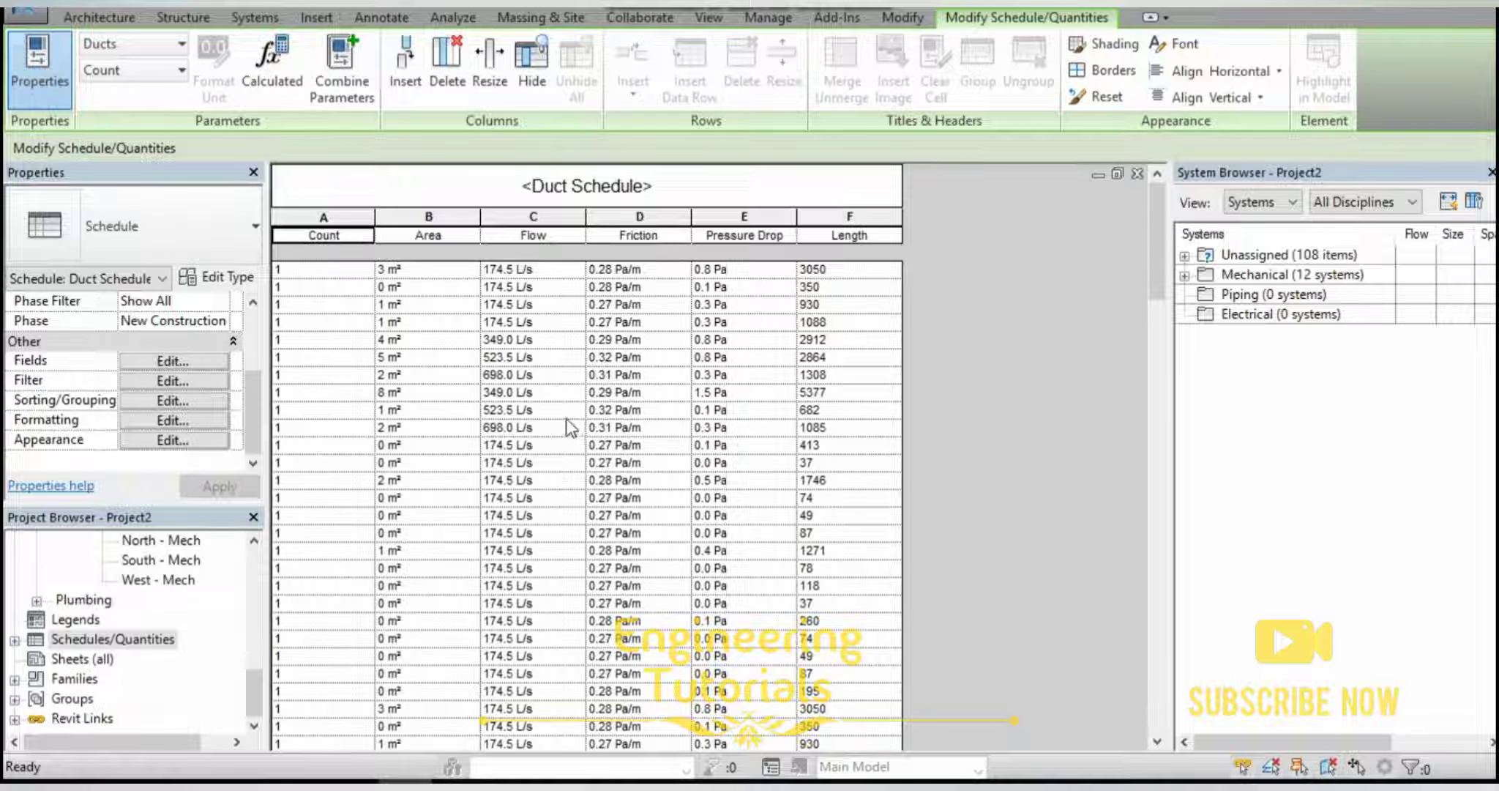
{"action": "left_click_drag", "start_coordinate": [374, 225], "coordinate": [354, 225]}
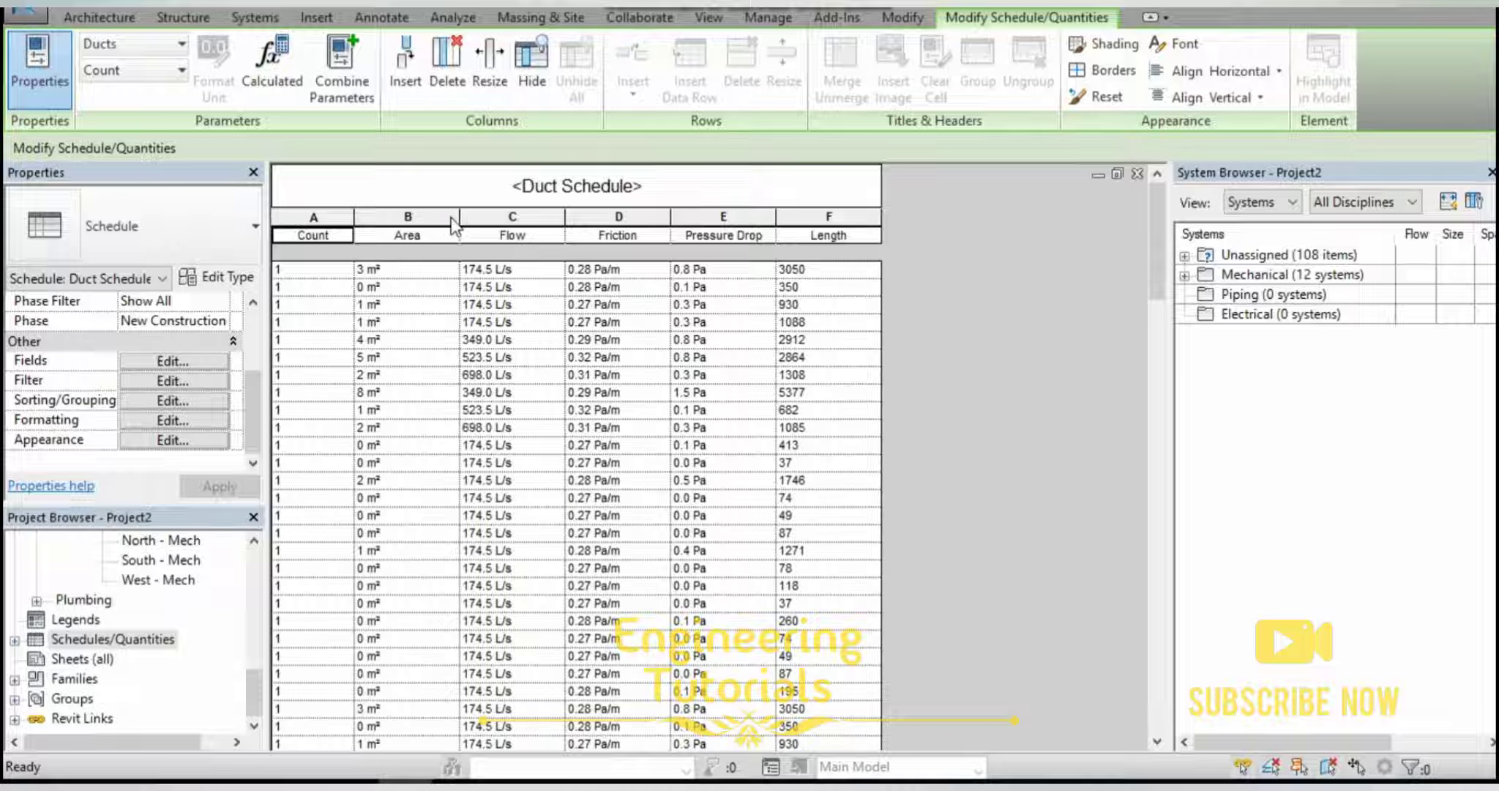
{"action": "left_click_drag", "start_coordinate": [459, 225], "coordinate": [424, 231]}
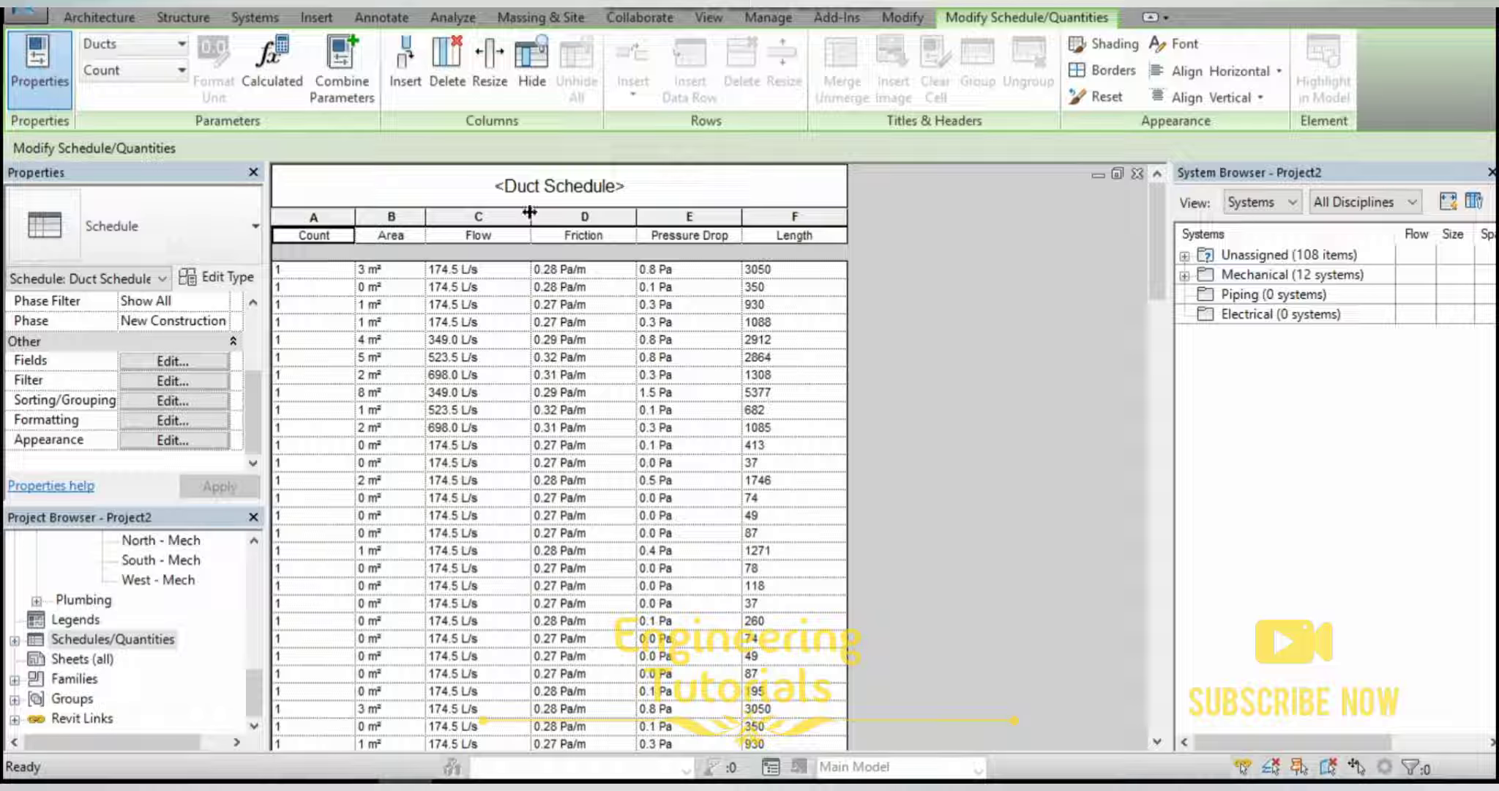
{"action": "left_click_drag", "start_coordinate": [530, 213], "coordinate": [490, 214]}
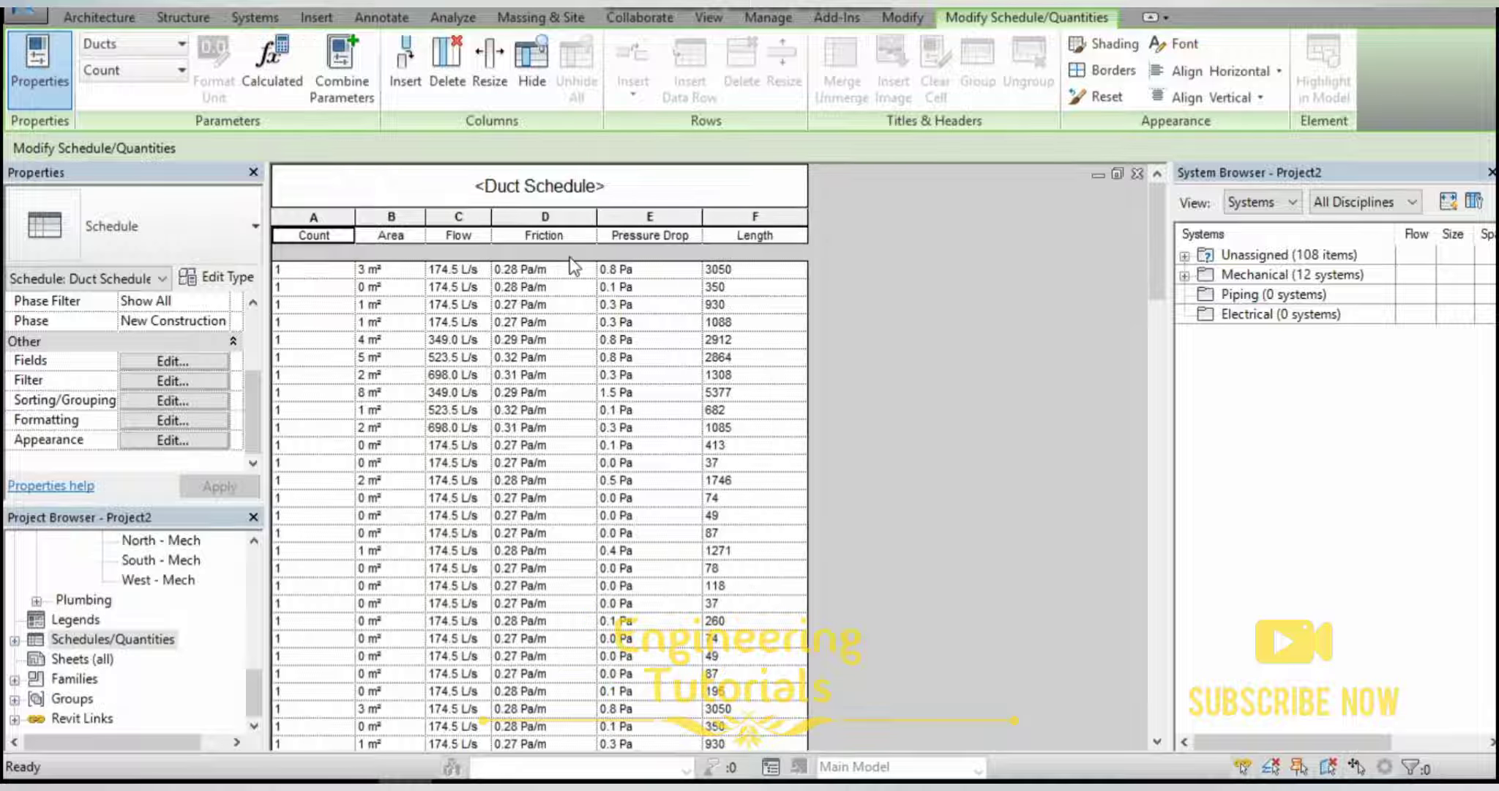
{"action": "left_click_drag", "start_coordinate": [600, 213], "coordinate": [513, 217]}
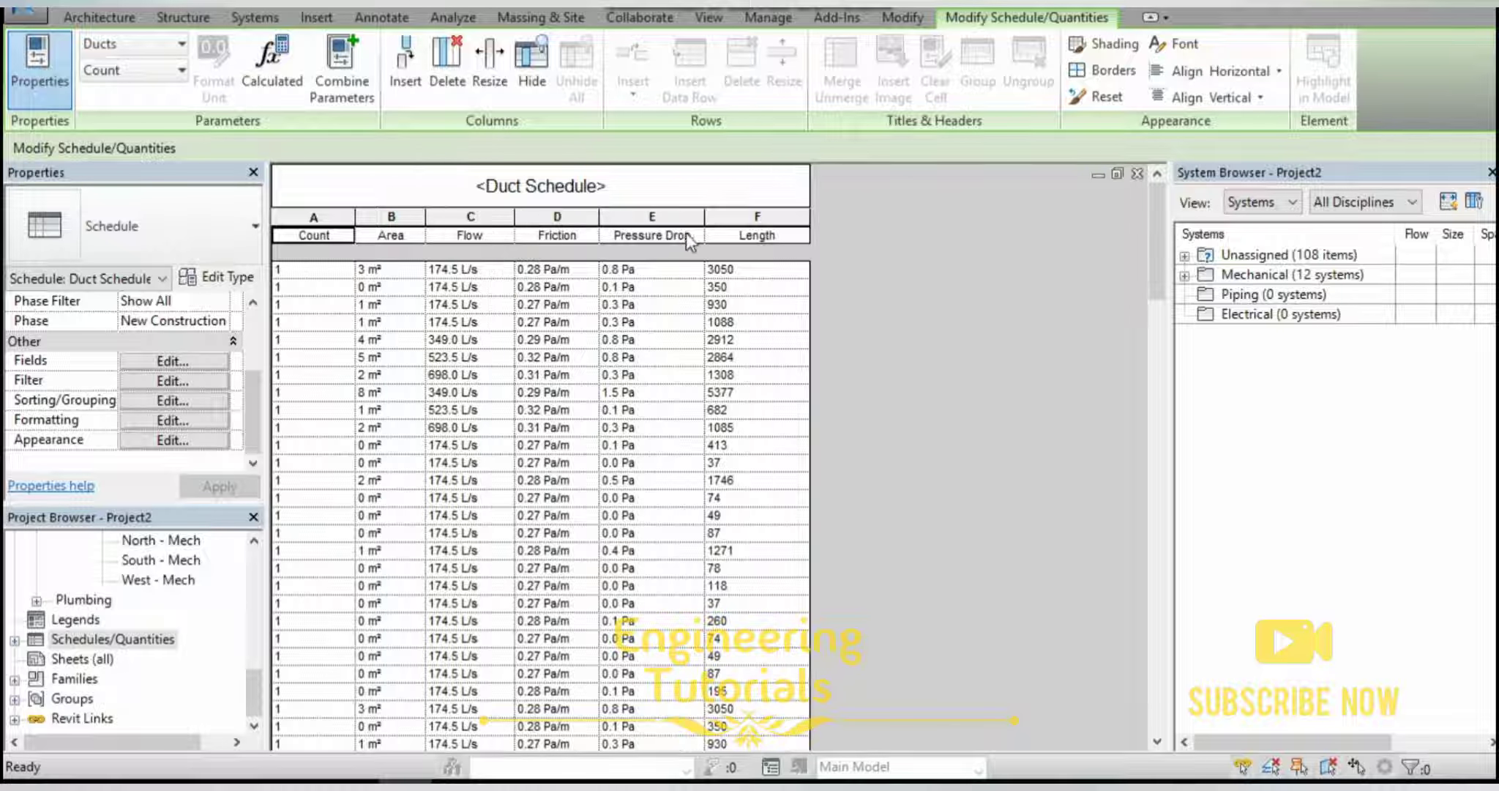
{"action": "left_click_drag", "start_coordinate": [704, 215], "coordinate": [689, 215]}
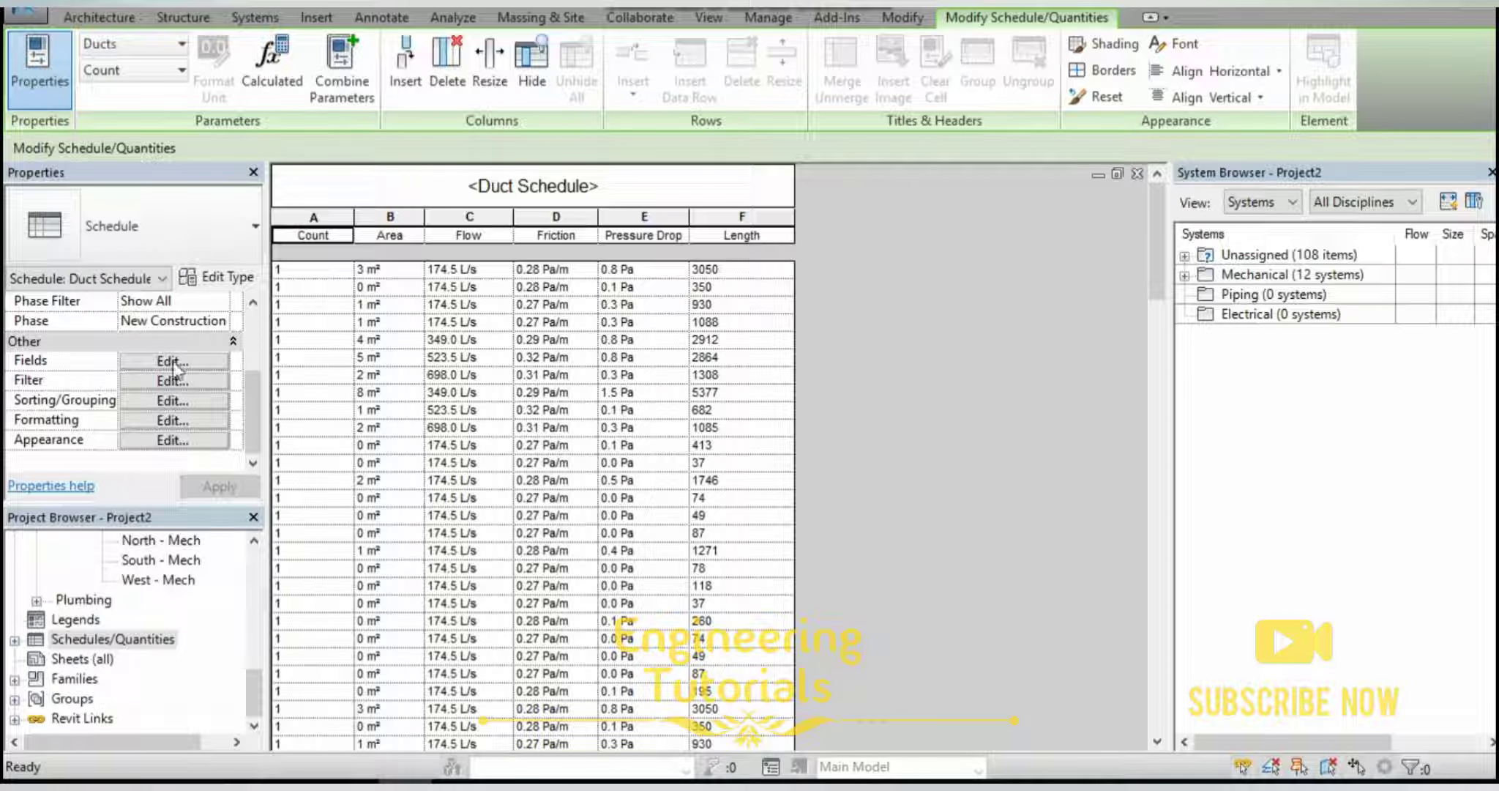
Override the project settings for the Area field, formatting it in square feet rounded to 1 decimal place.
{"action": "left_click", "coordinate": [167, 421]}
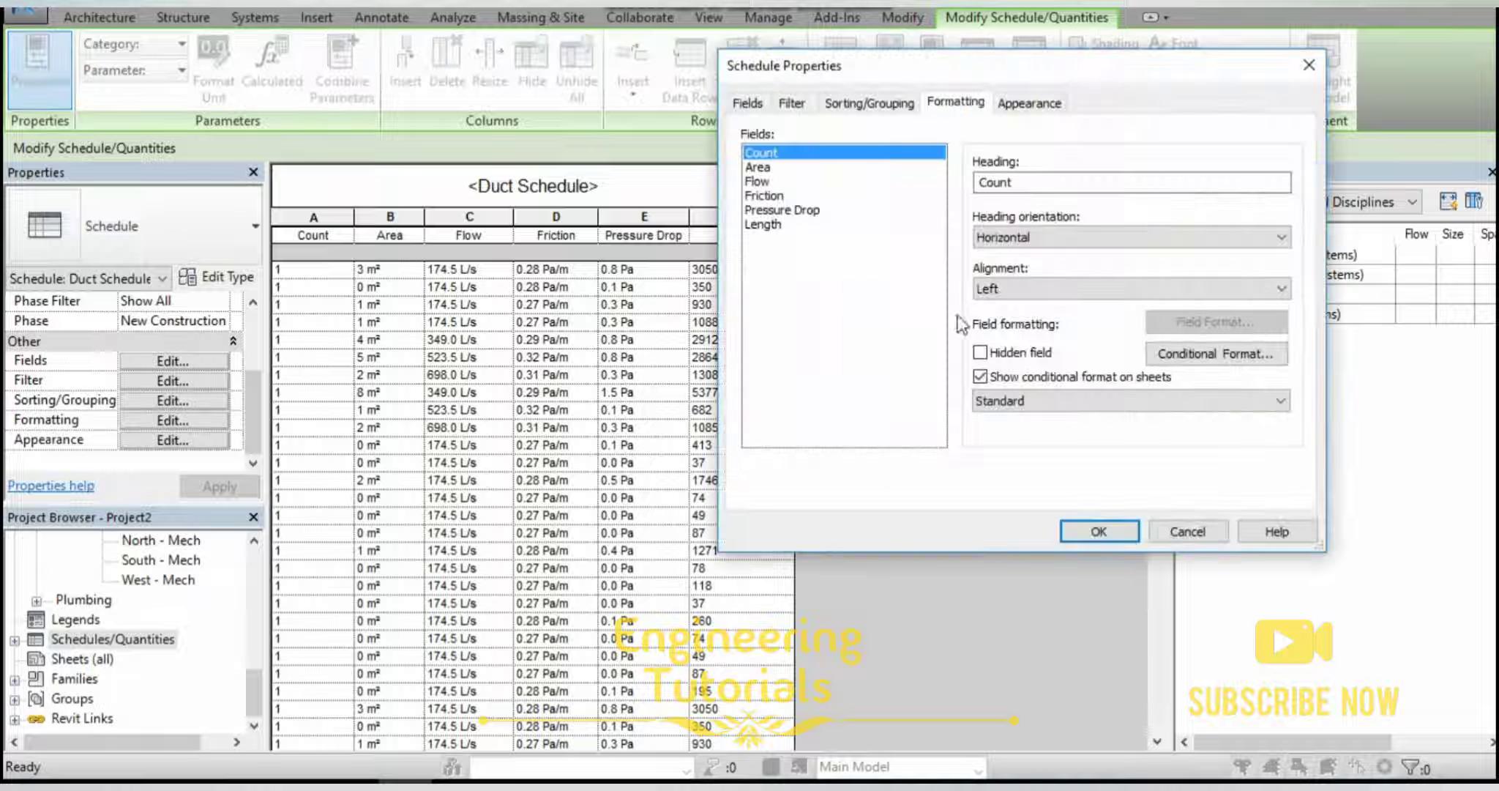
{"action": "left_click", "coordinate": [765, 169]}
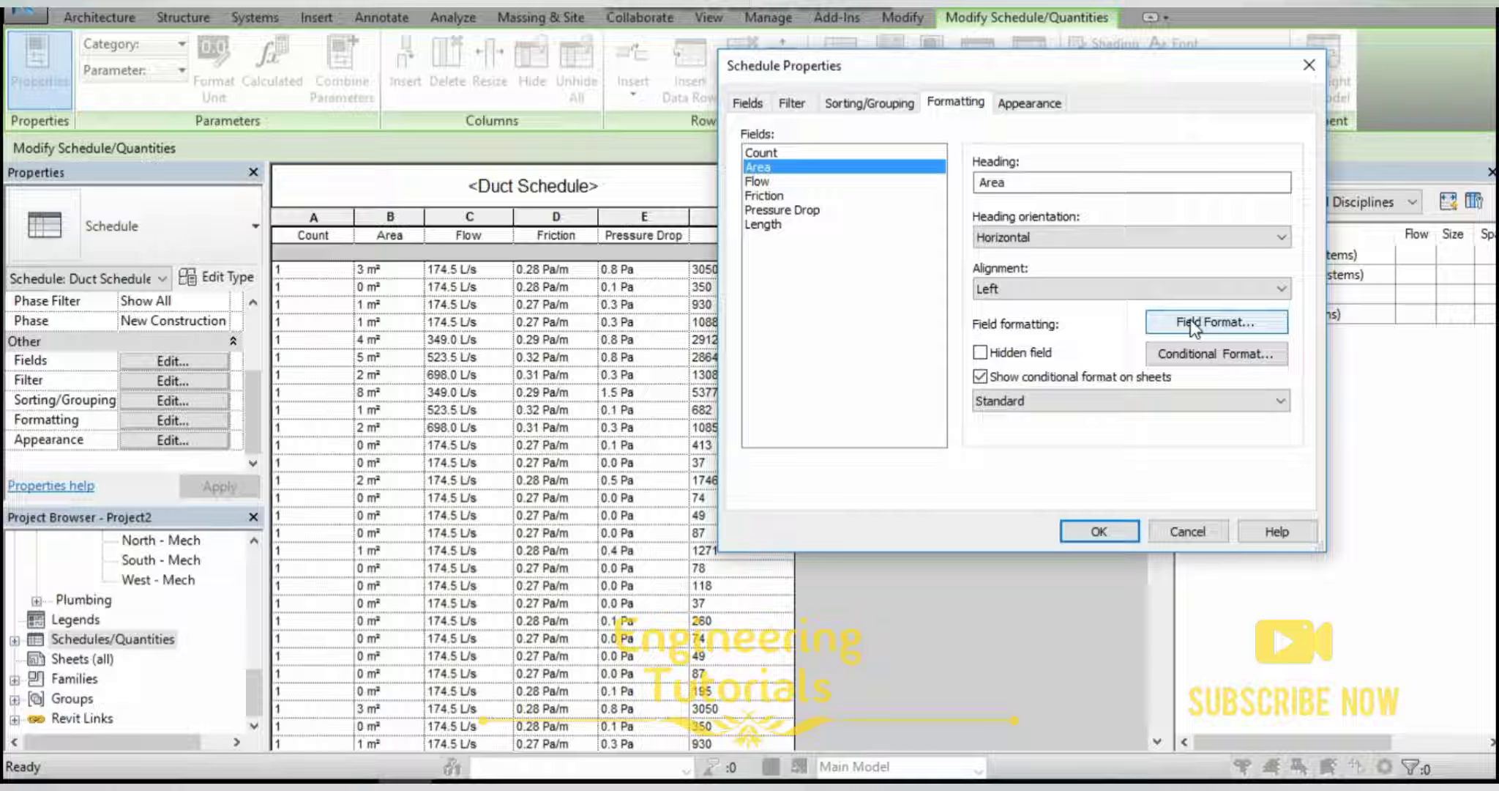
{"action": "left_click", "coordinate": [1192, 327]}
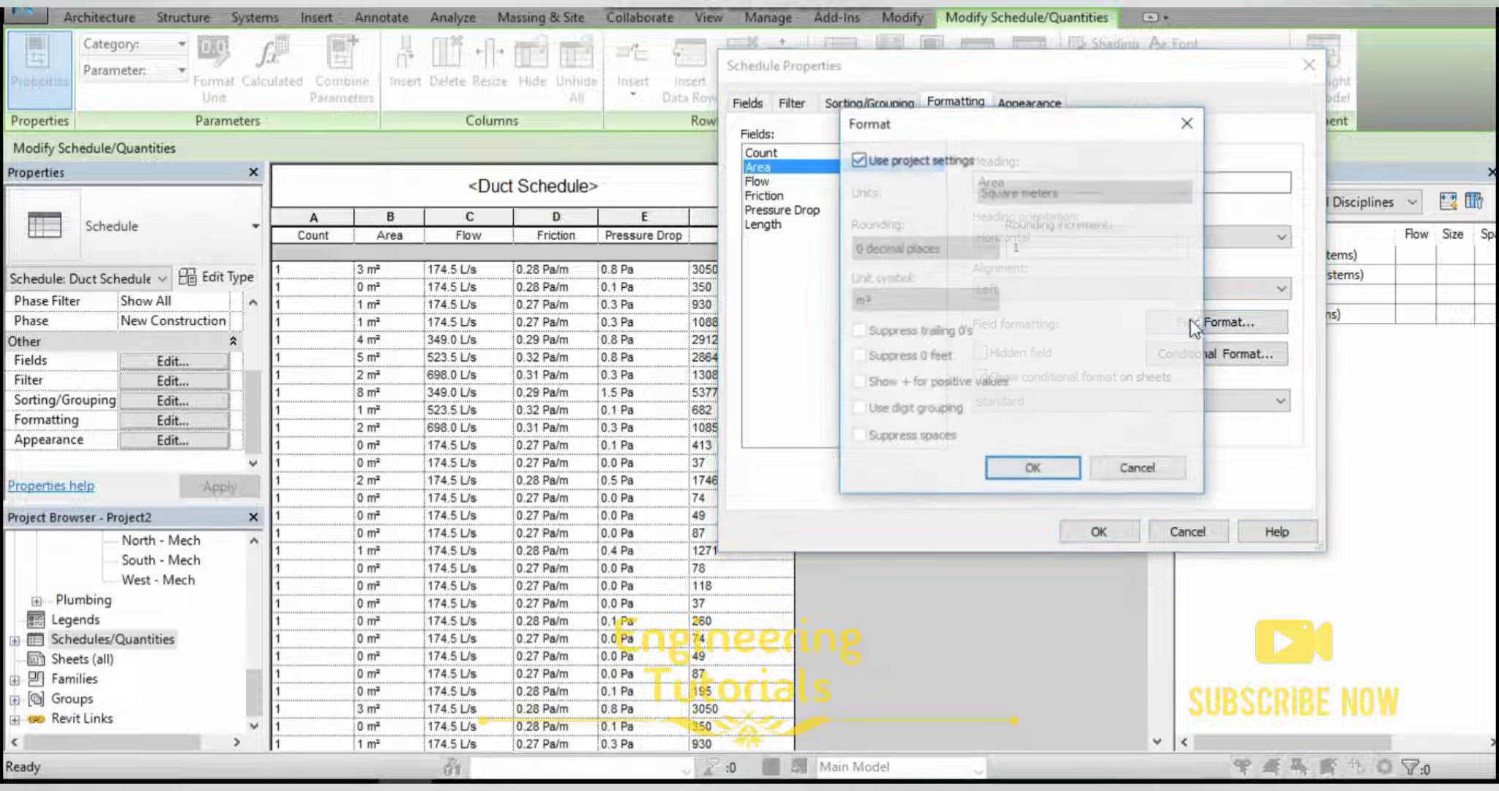
{"action": "left_click", "coordinate": [859, 160]}
{"action": "left_click", "coordinate": [1046, 194]}
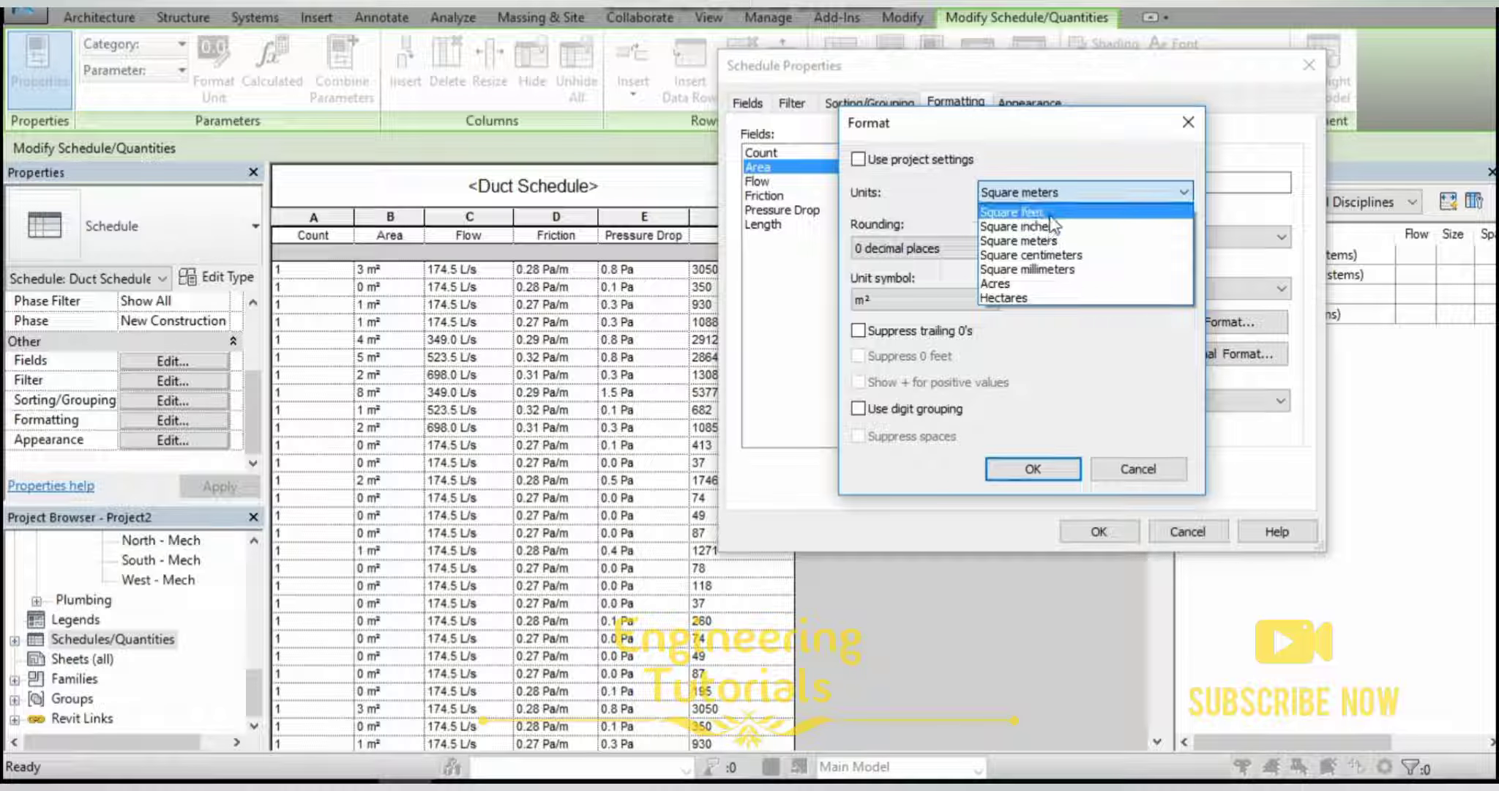
{"action": "left_click", "coordinate": [1052, 214]}
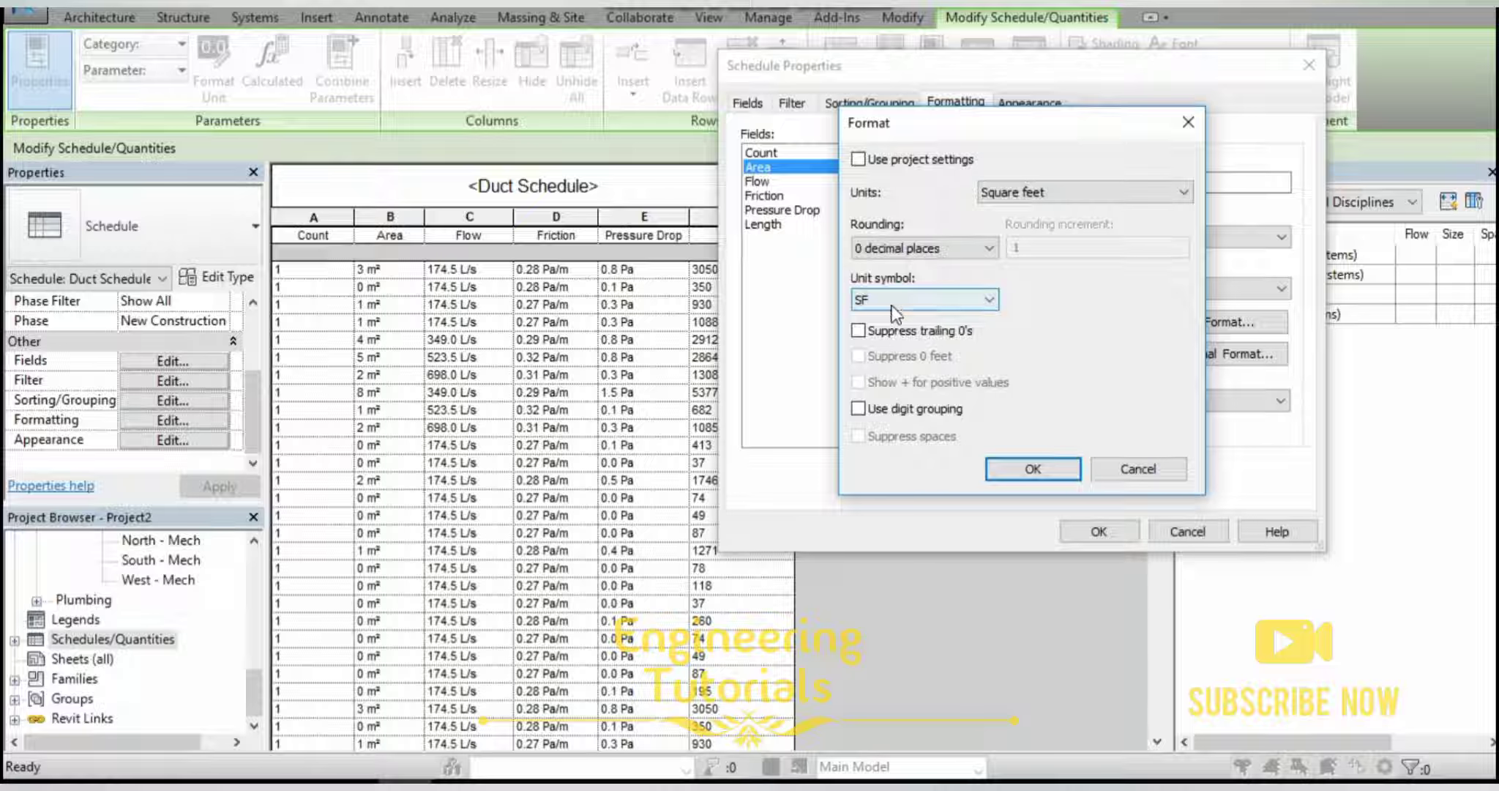
{"action": "left_click", "coordinate": [924, 248]}
{"action": "left_click", "coordinate": [937, 364]}
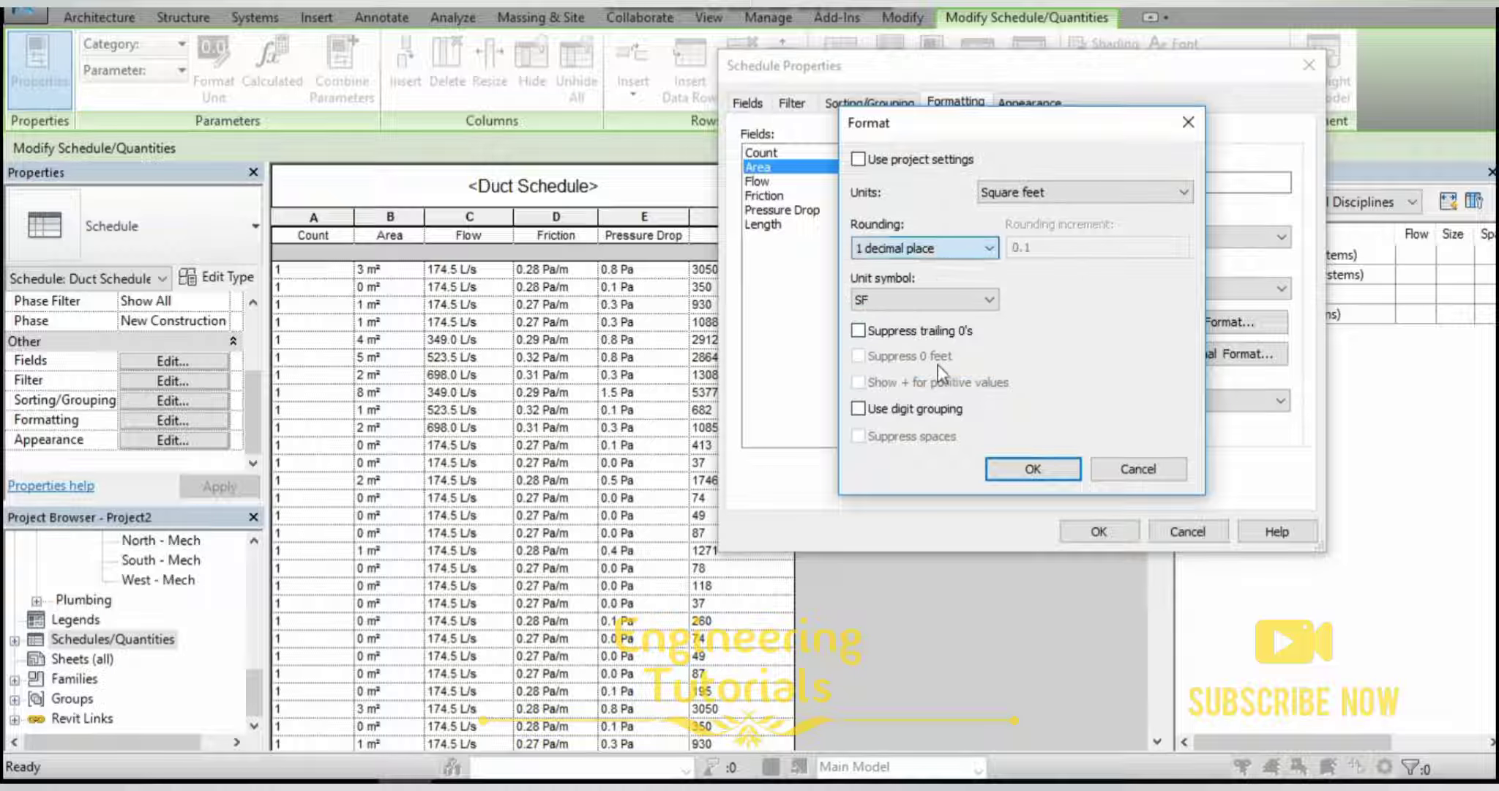
{"action": "left_click", "coordinate": [1033, 470]}
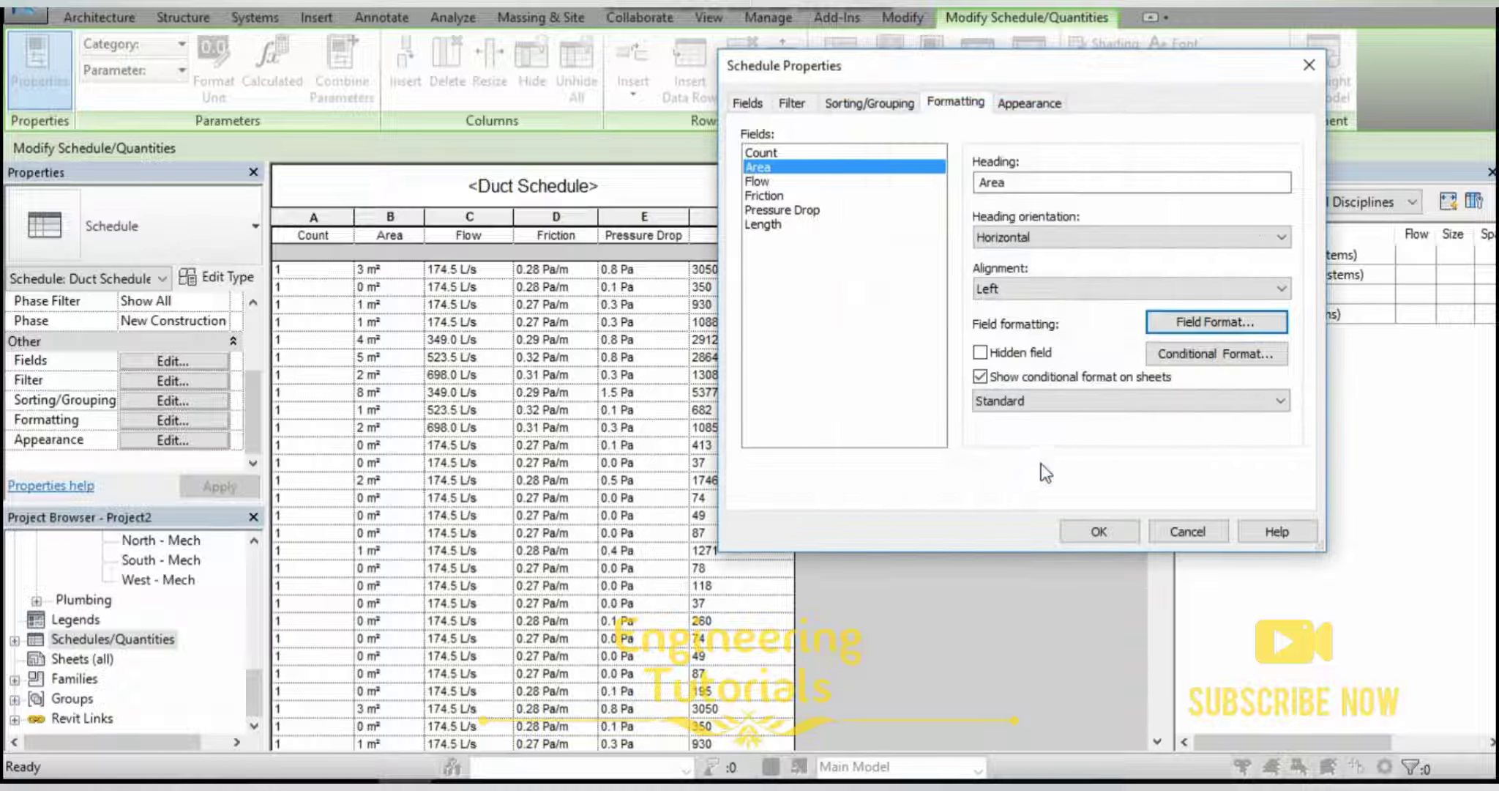
Override the project settings for the Length field, using decimal feet, the ft unit symbol and rounding to 1 decimal place.
{"action": "left_click", "coordinate": [770, 196]}
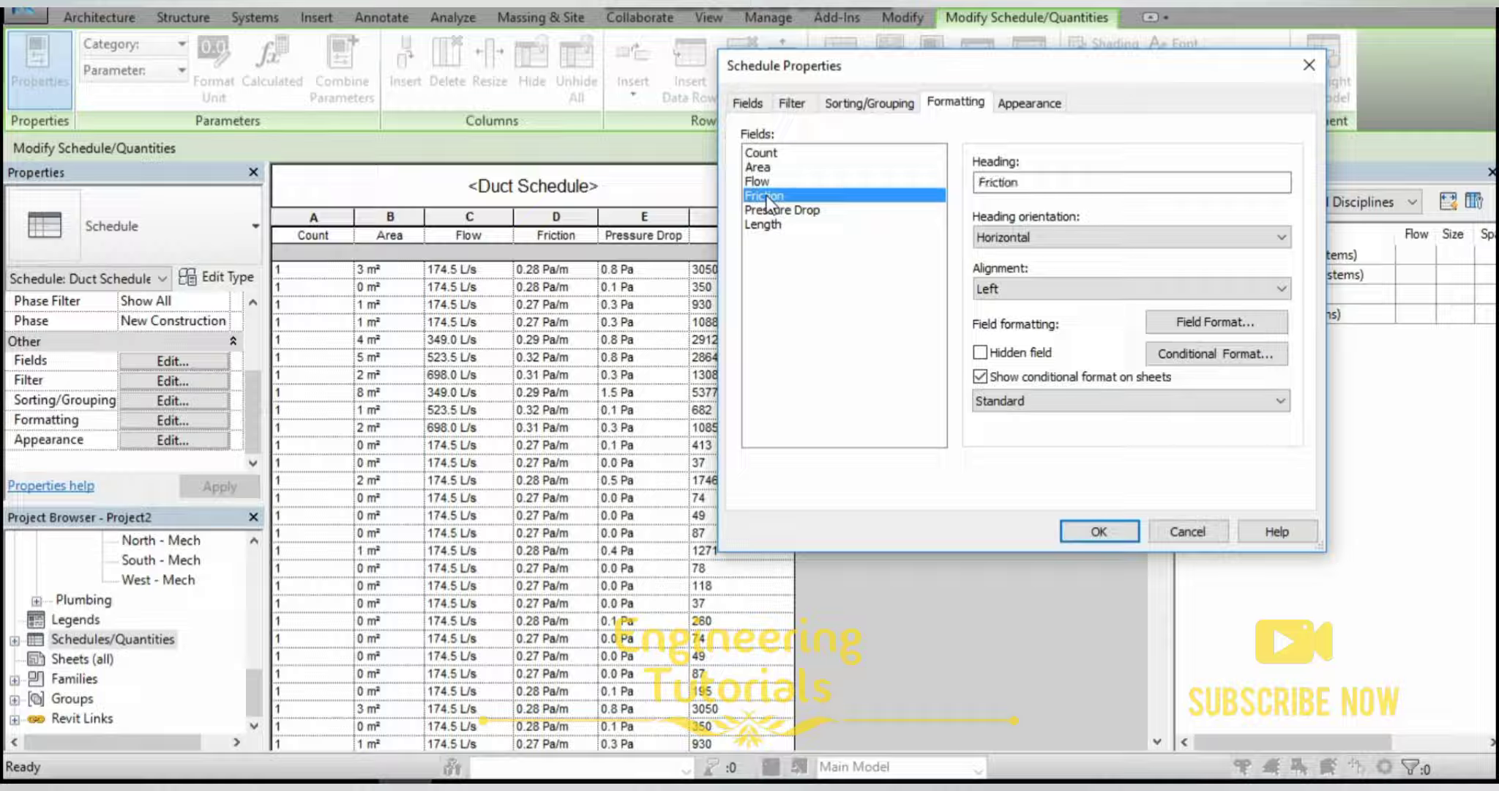
{"action": "left_click", "coordinate": [768, 226]}
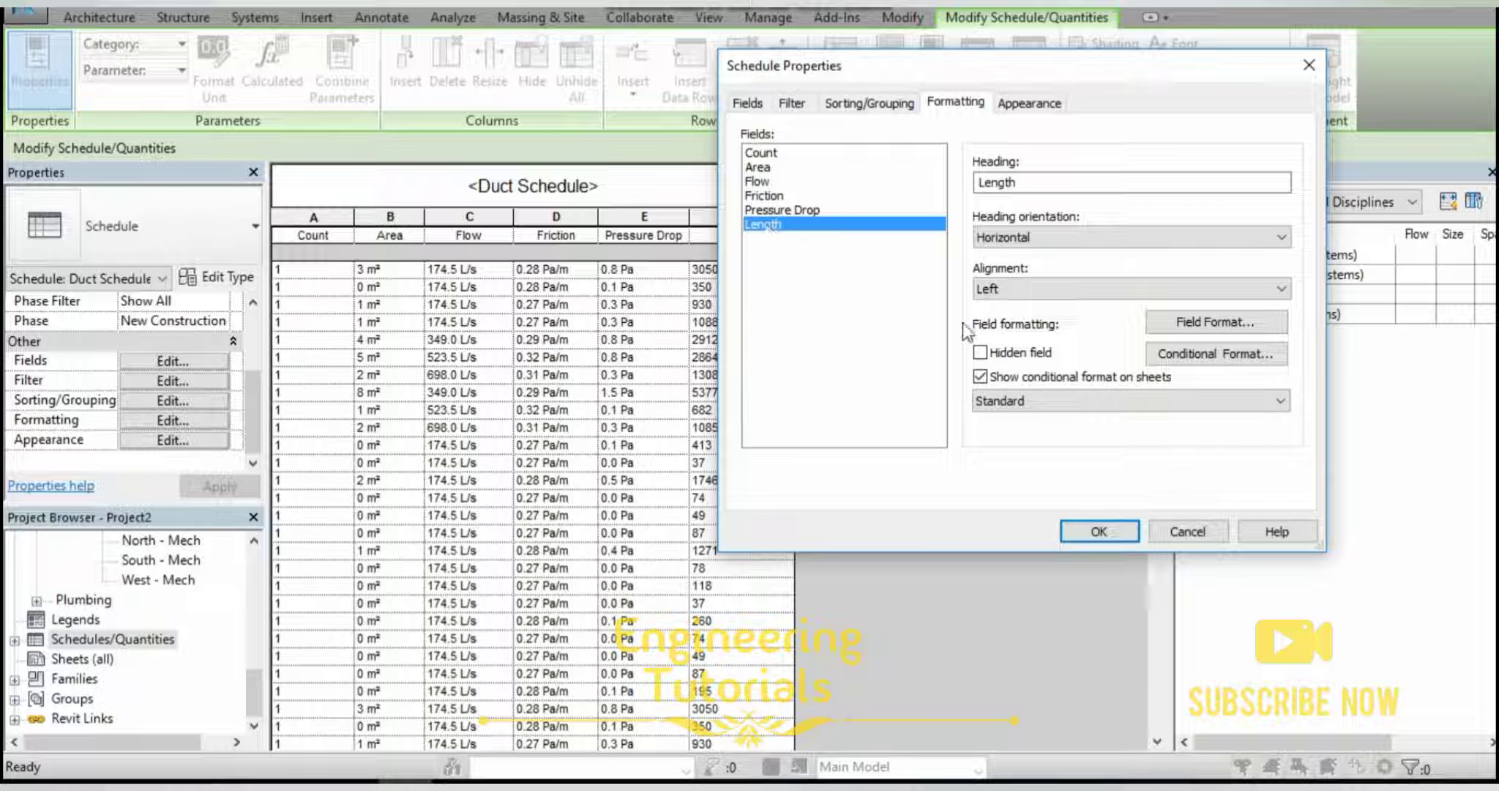
{"action": "left_click", "coordinate": [1180, 322]}
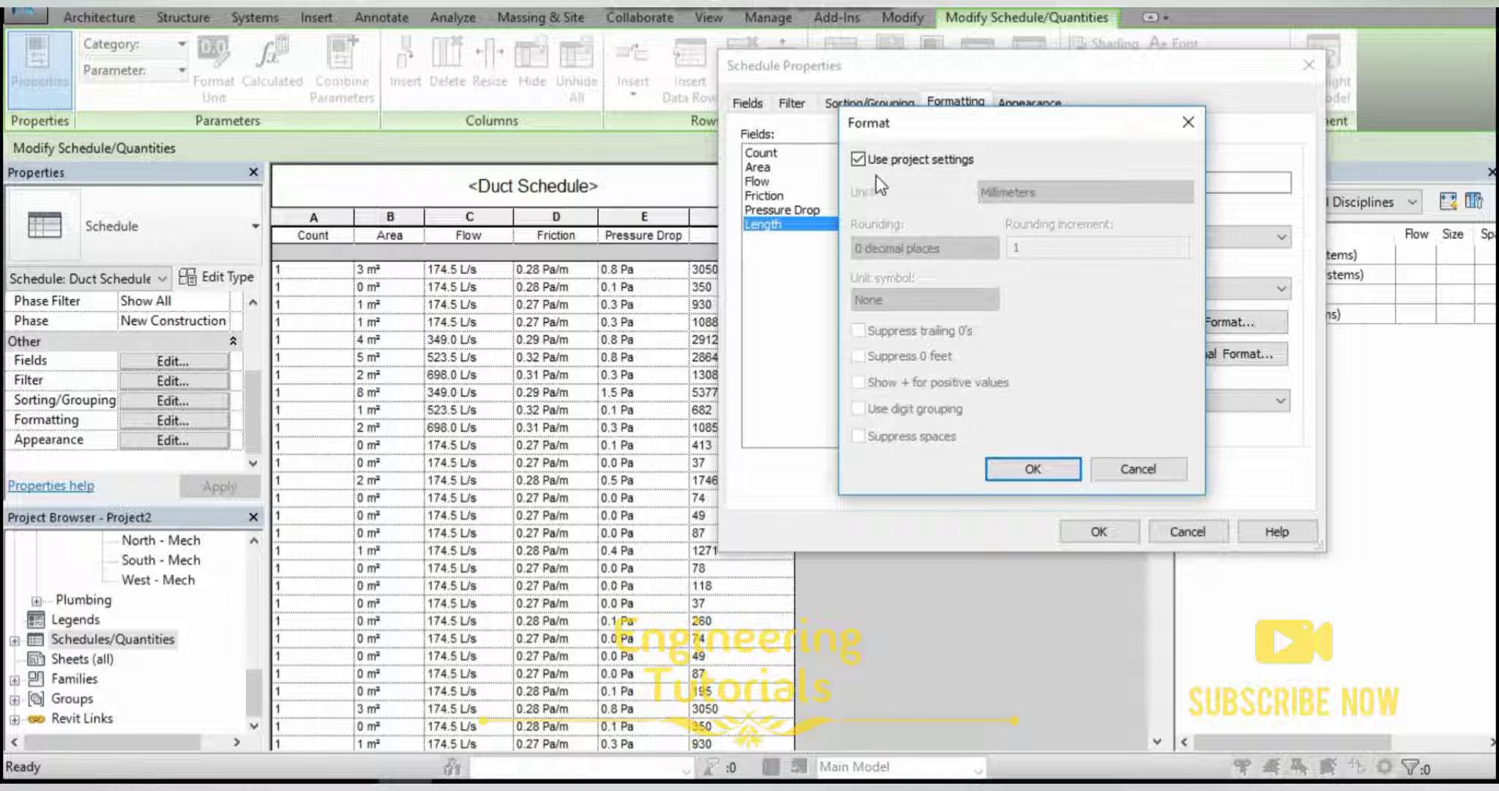
{"action": "left_click", "coordinate": [859, 161]}
{"action": "left_click", "coordinate": [1022, 194]}
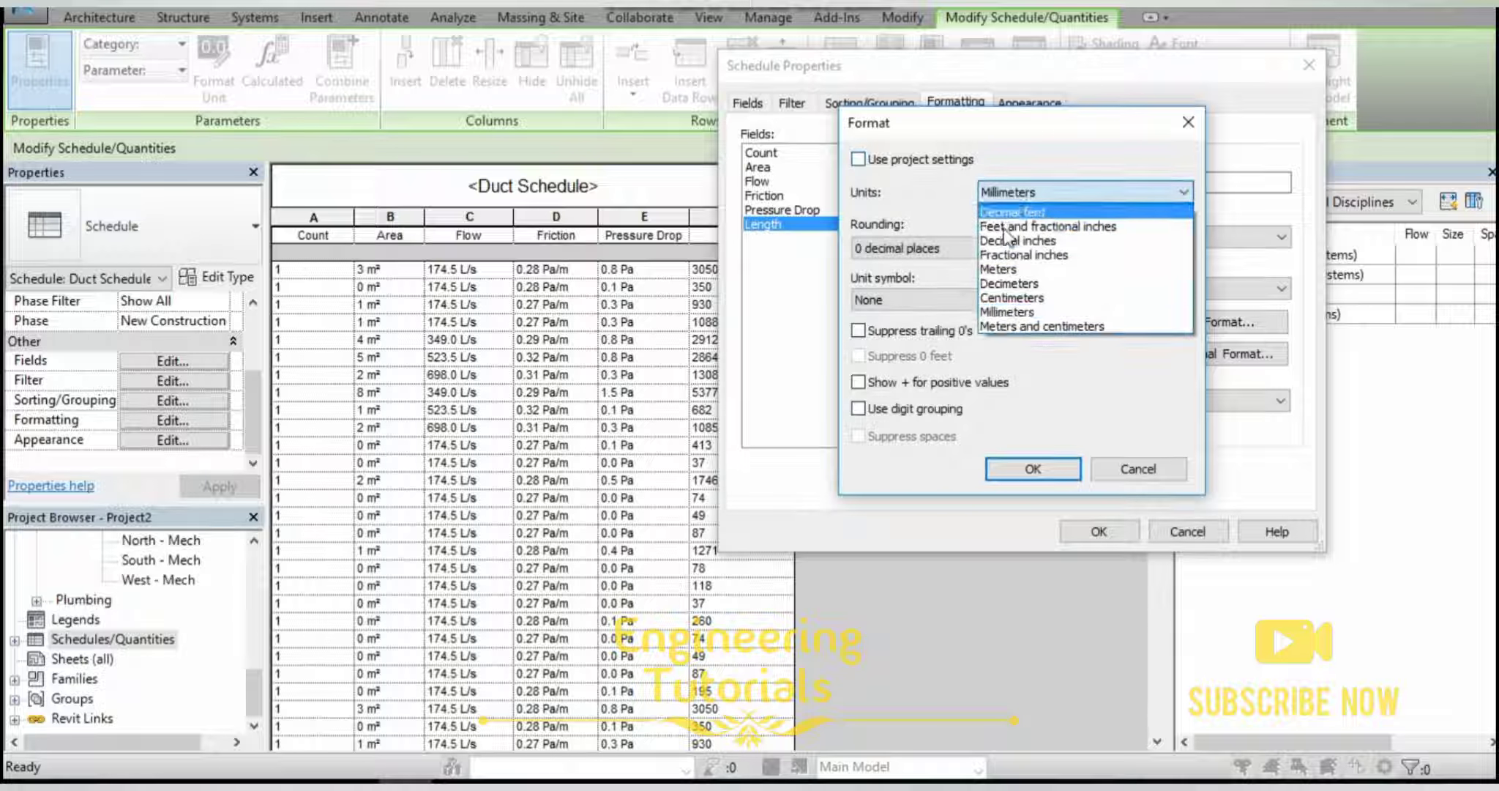
{"action": "left_click", "coordinate": [1032, 213]}
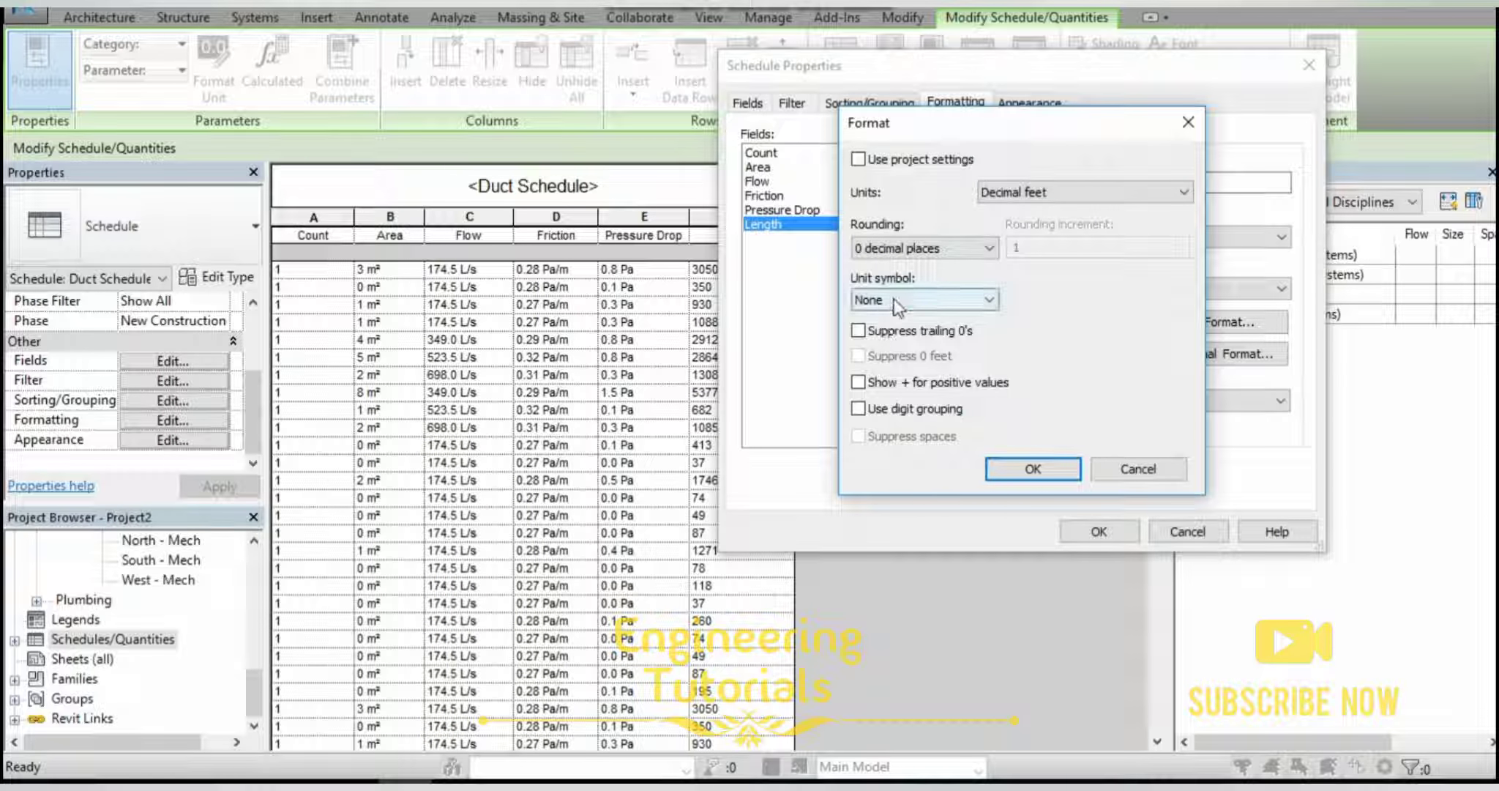
{"action": "left_click", "coordinate": [908, 300]}
{"action": "left_click", "coordinate": [894, 360]}
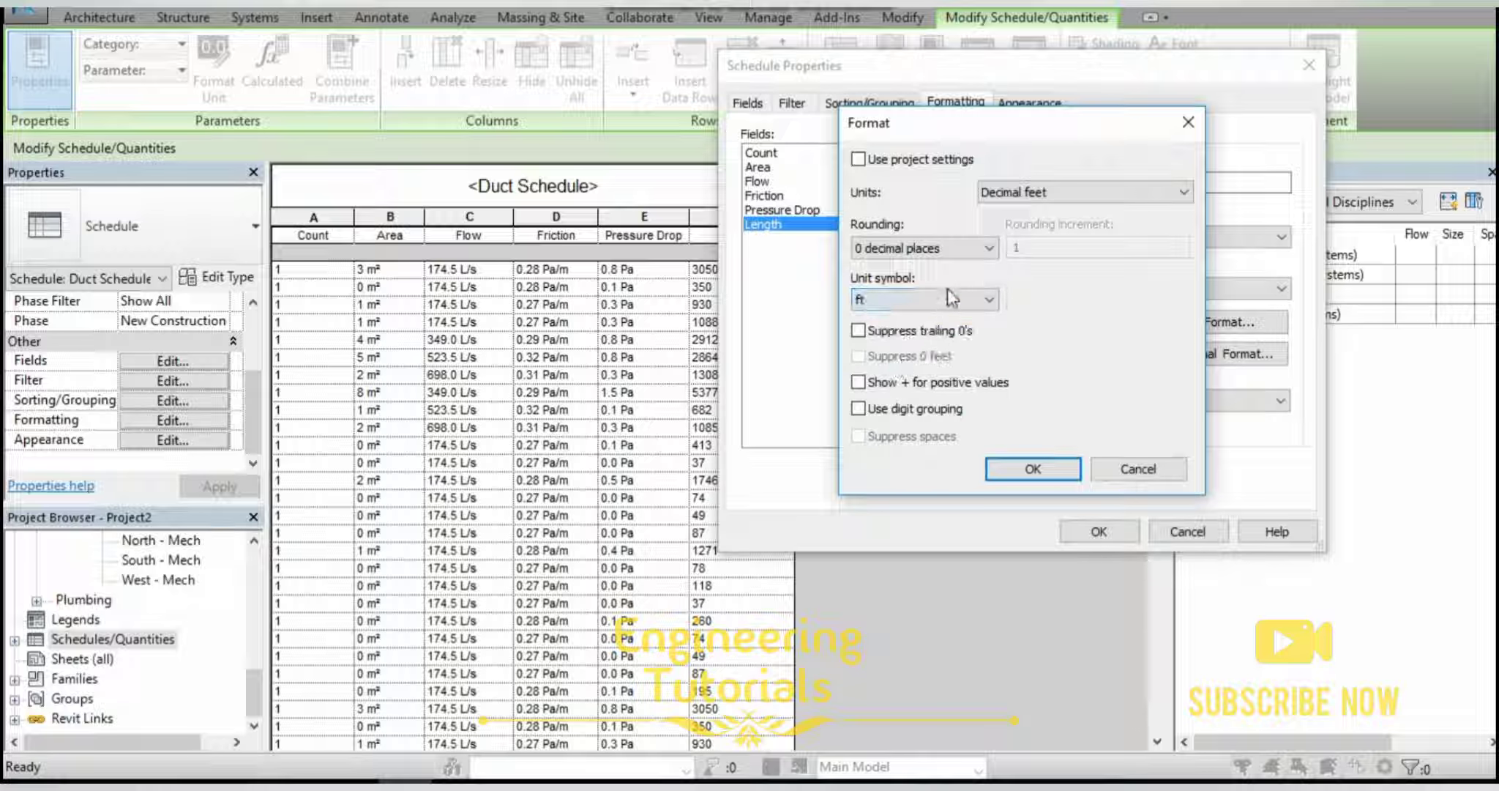
{"action": "left_click", "coordinate": [953, 249]}
{"action": "left_click", "coordinate": [930, 325]}
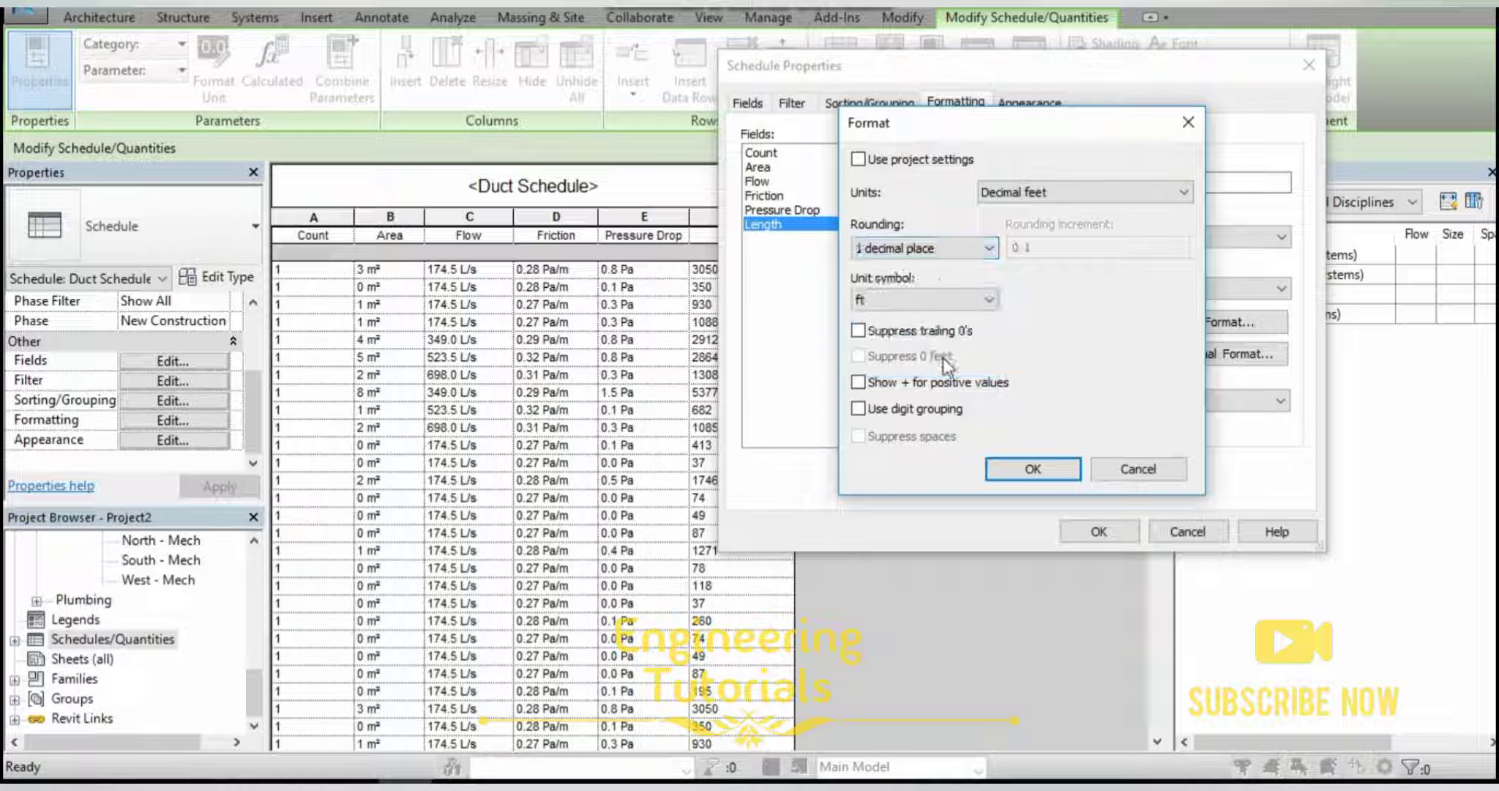
{"action": "left_click", "coordinate": [1033, 469]}
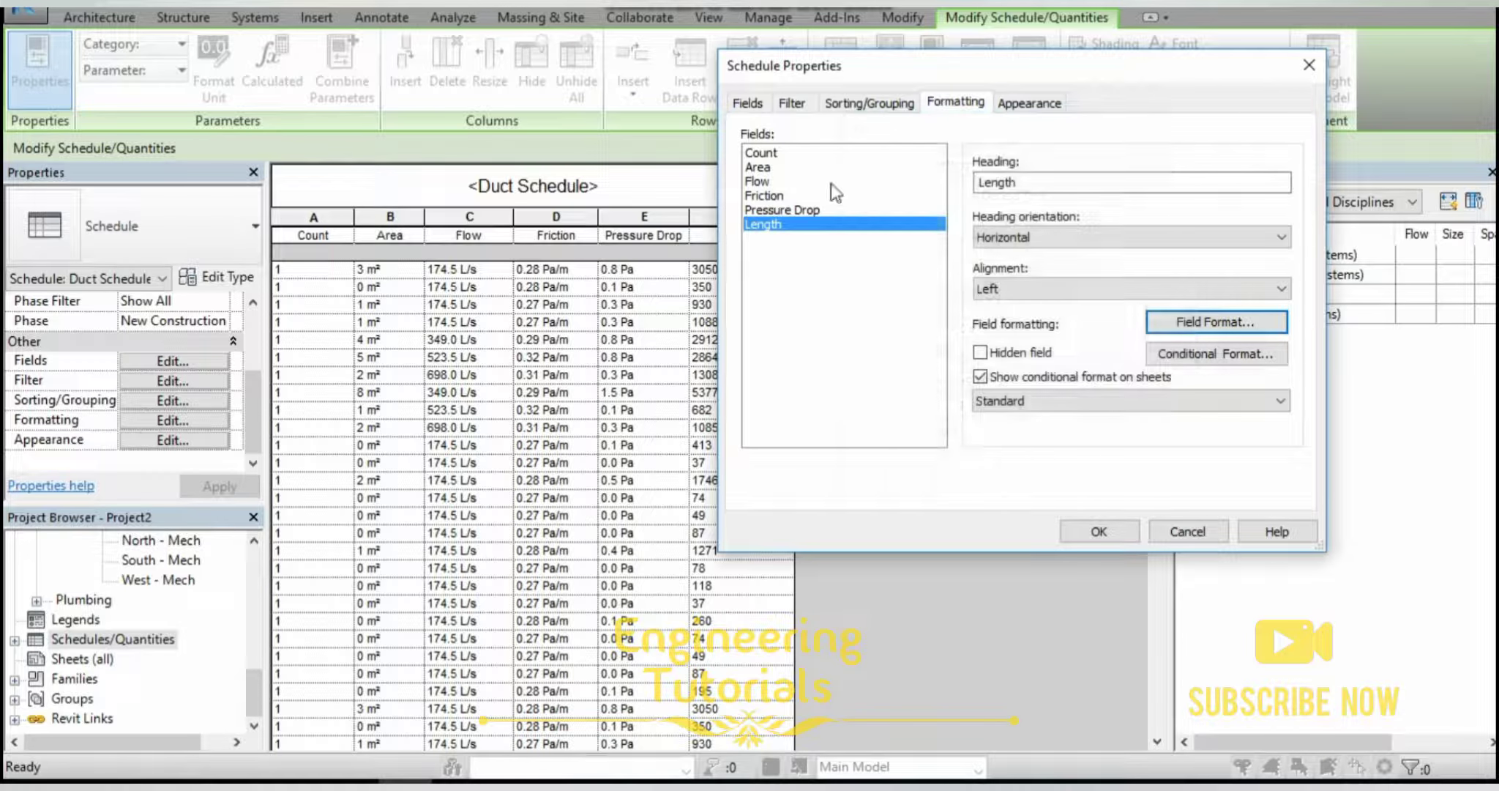
Set both the Area and Length fields to calculate totals.
{"action": "left_click", "coordinate": [767, 169]}
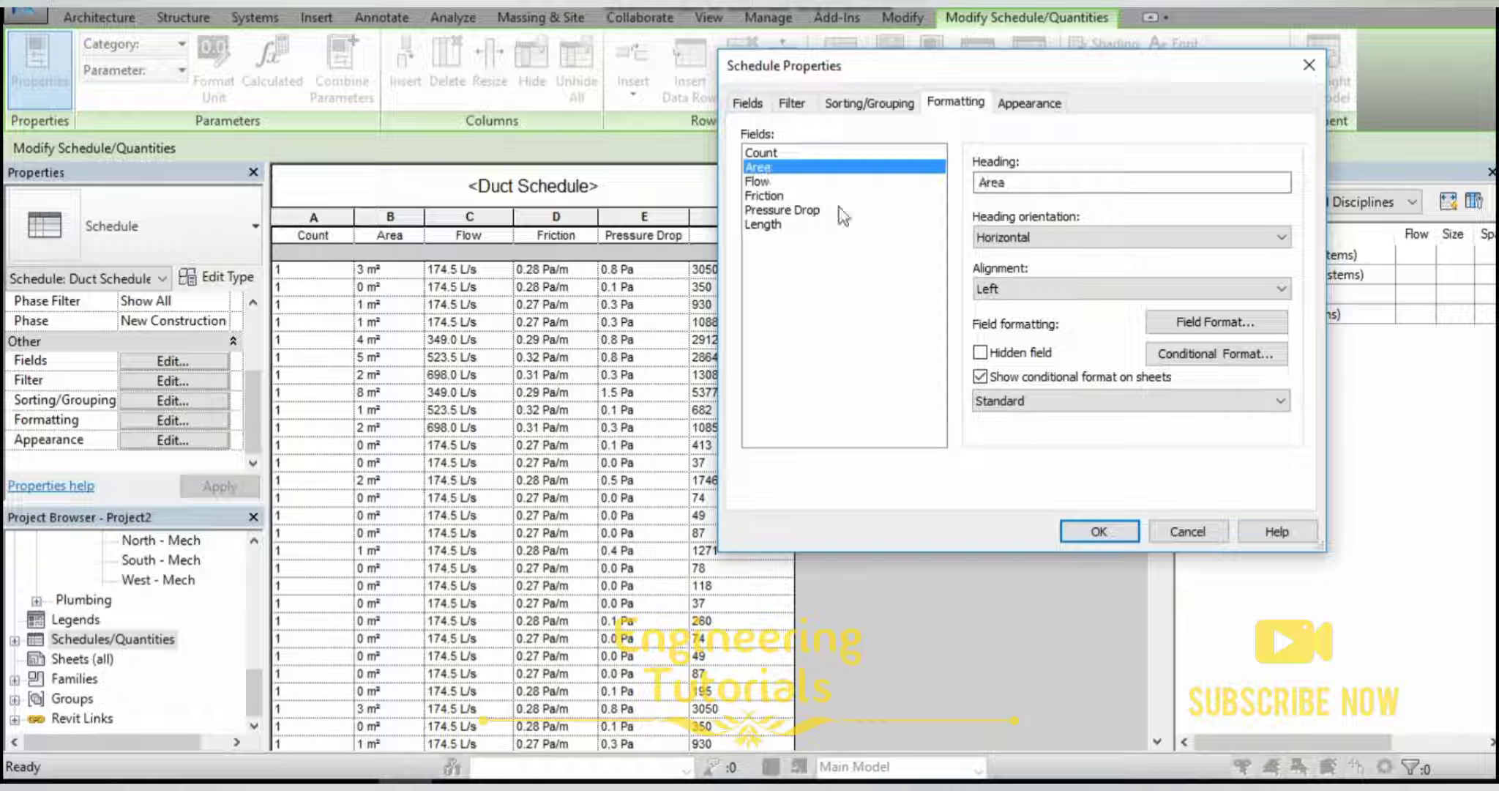
{"action": "left_click", "coordinate": [1082, 408]}
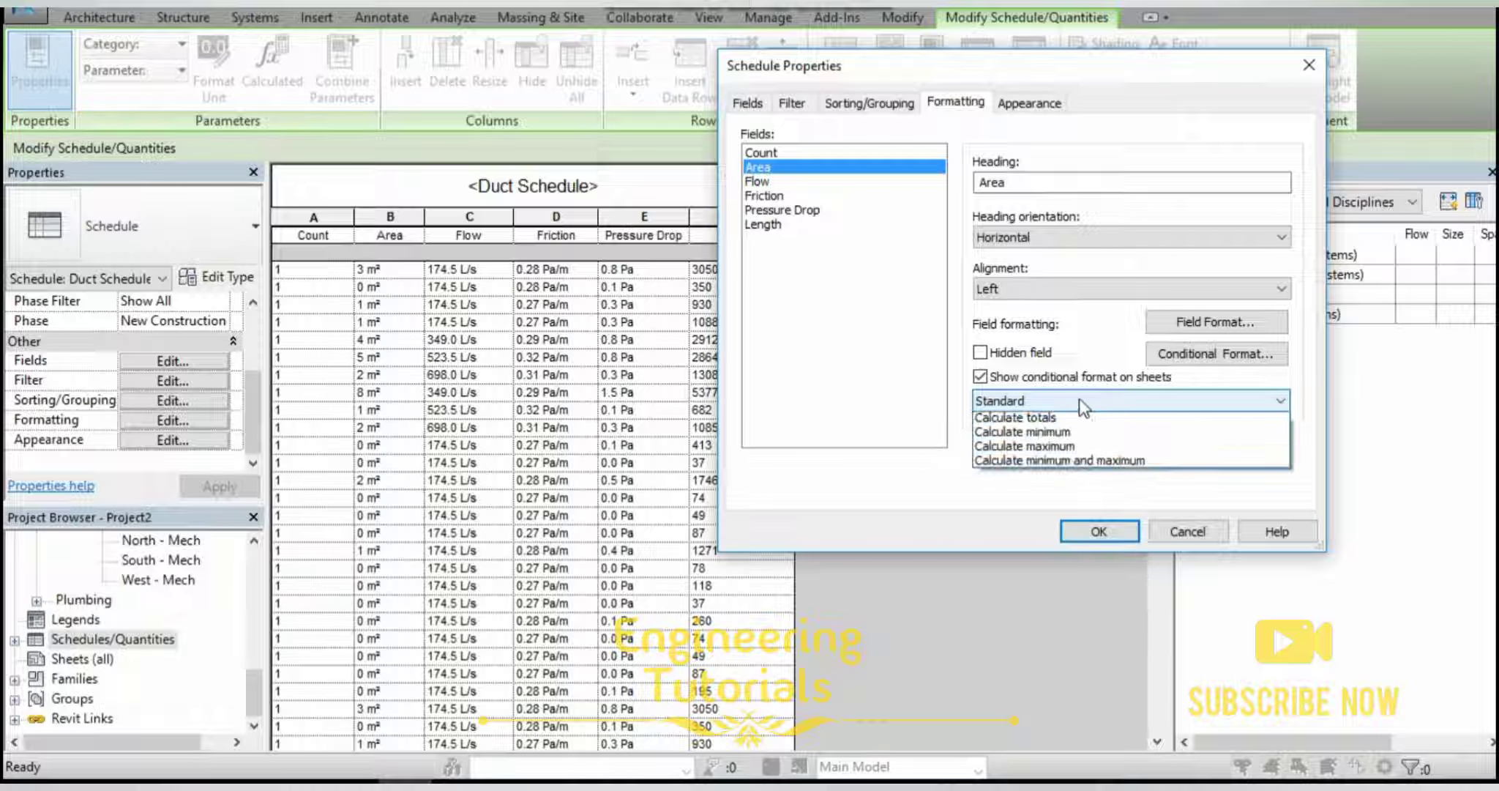
{"action": "left_click", "coordinate": [1038, 436]}
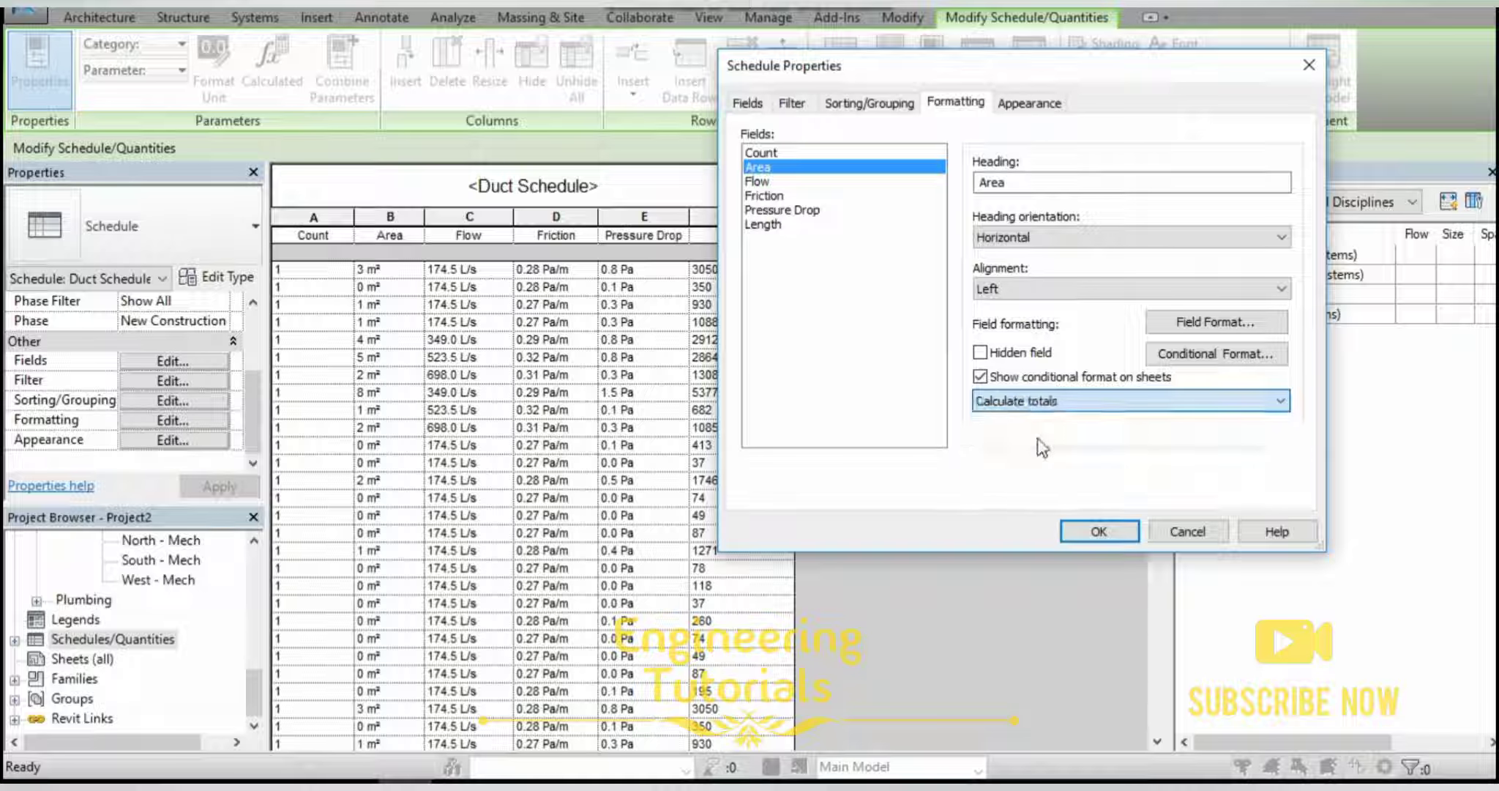
{"action": "left_click", "coordinate": [767, 225]}
{"action": "left_click", "coordinate": [1076, 408]}
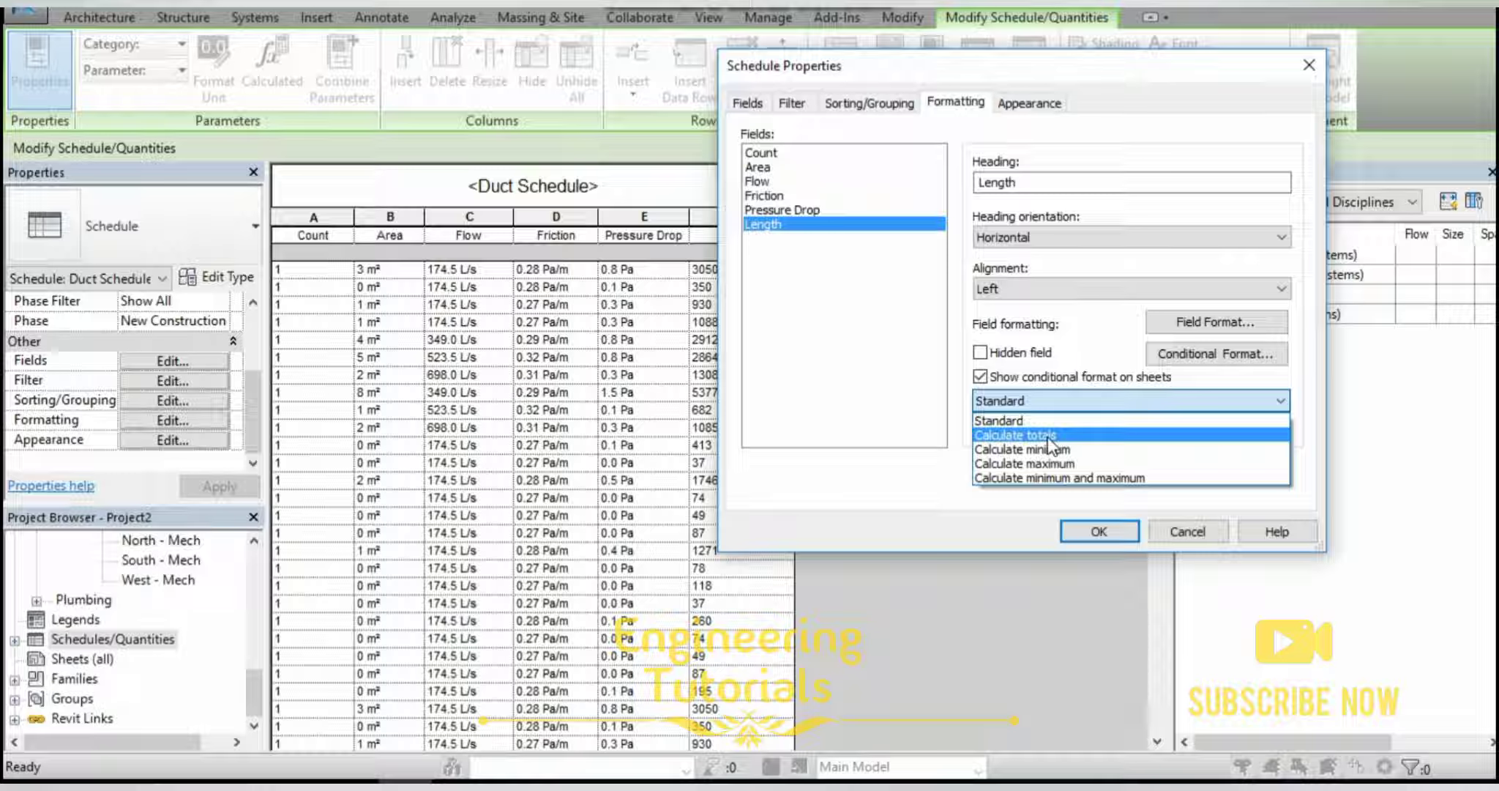
{"action": "left_click", "coordinate": [1048, 437]}
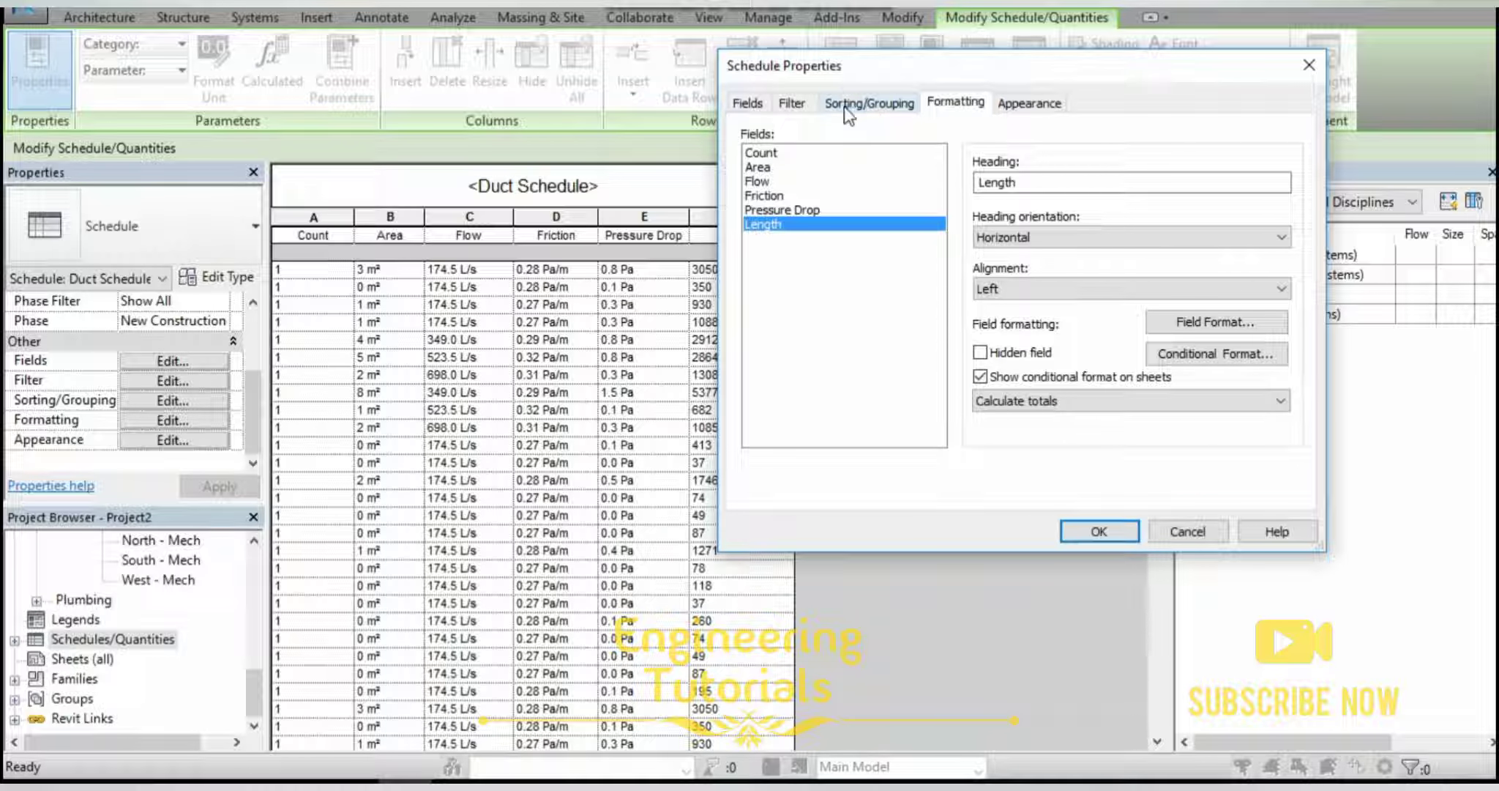
Enable grand totals with title, count and totals for the schedule, and apply the schedule properties.
{"action": "left_click", "coordinate": [870, 104]}
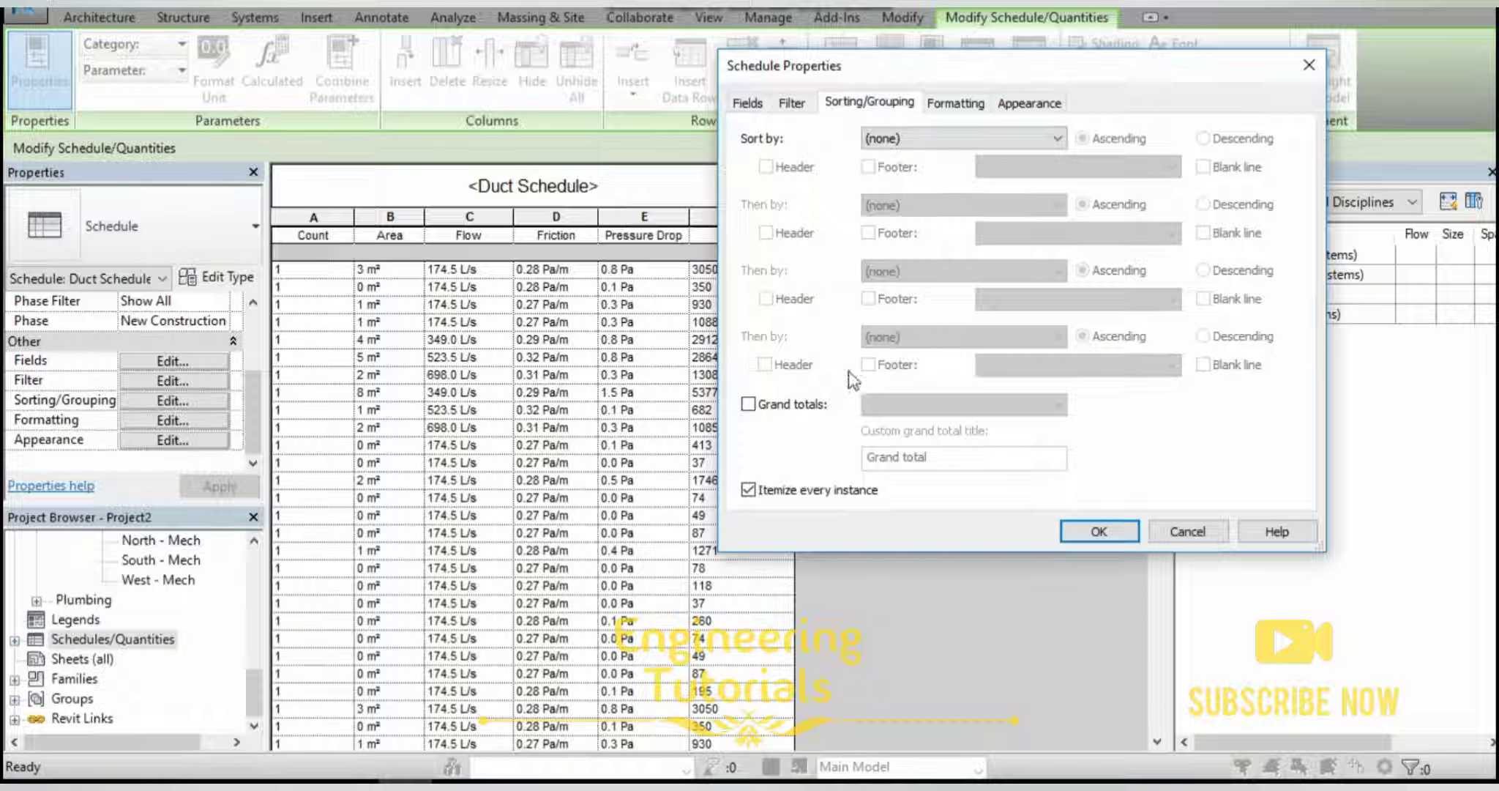
{"action": "left_click", "coordinate": [748, 404]}
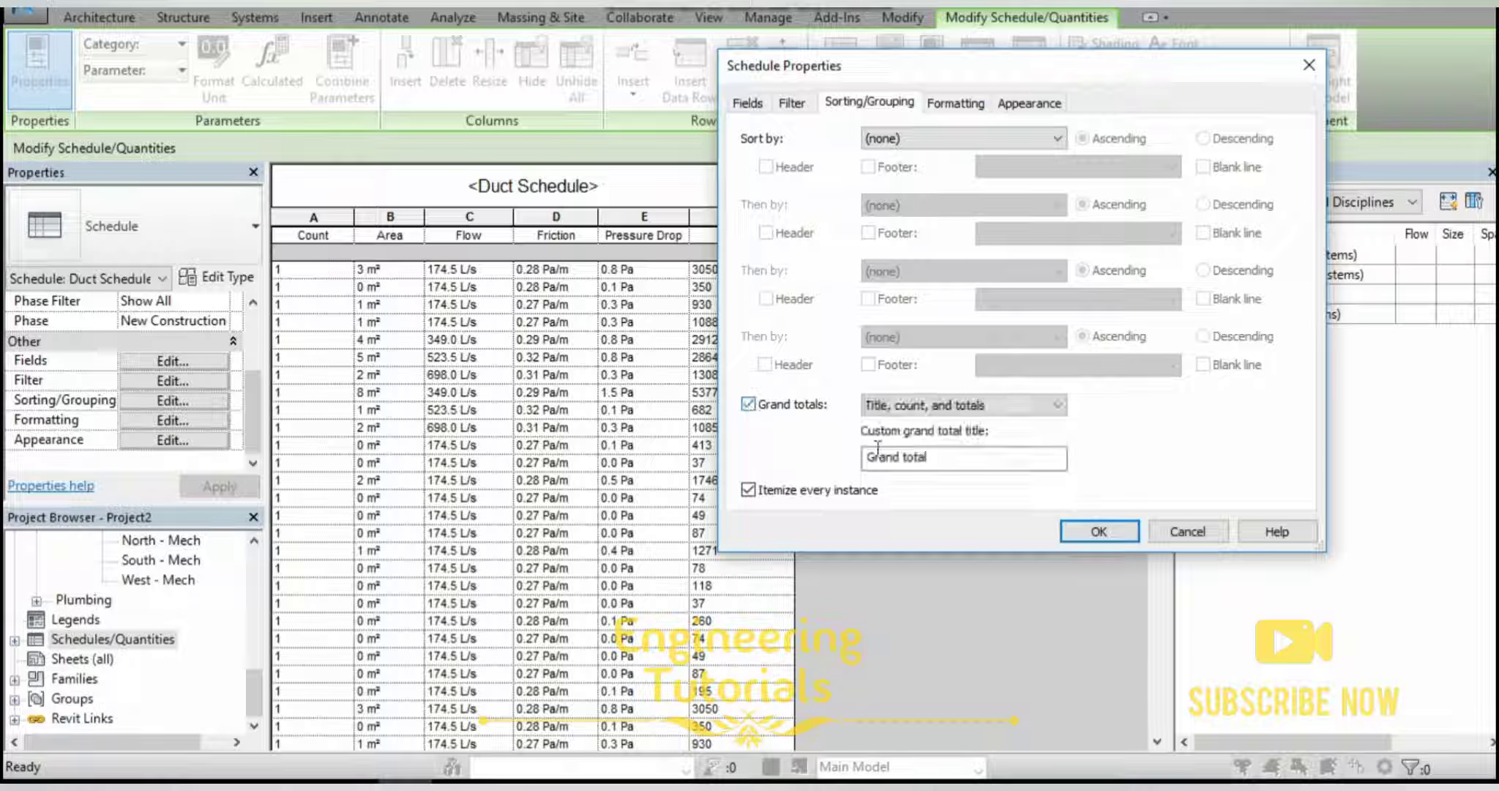
{"action": "left_click", "coordinate": [1099, 531]}
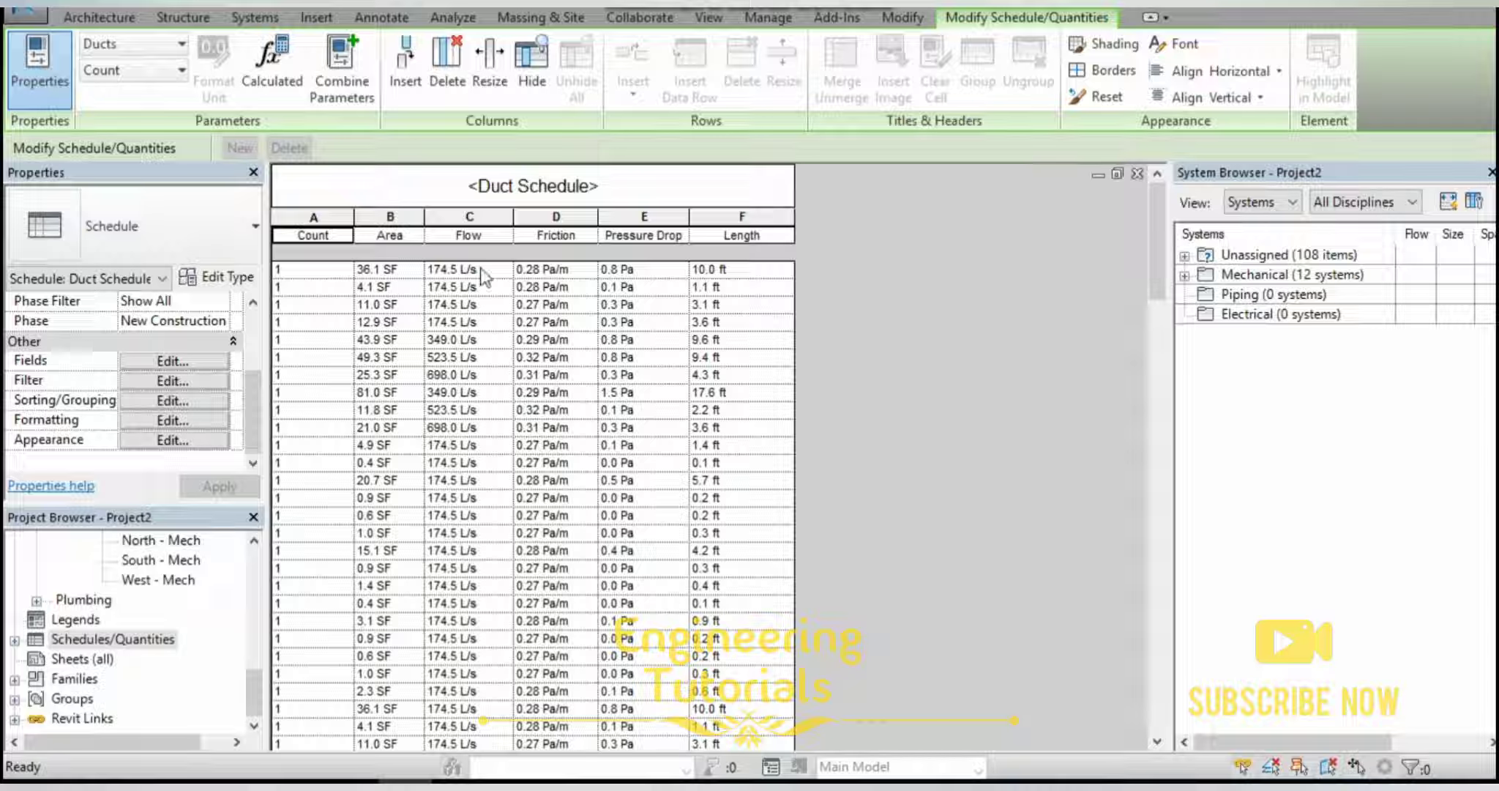
Widen the Count column slightly so the full grand total count fits in the schedule's last row.
{"action": "scroll", "coordinate": [750, 273], "scroll_direction": "down", "scroll_amount": 10}
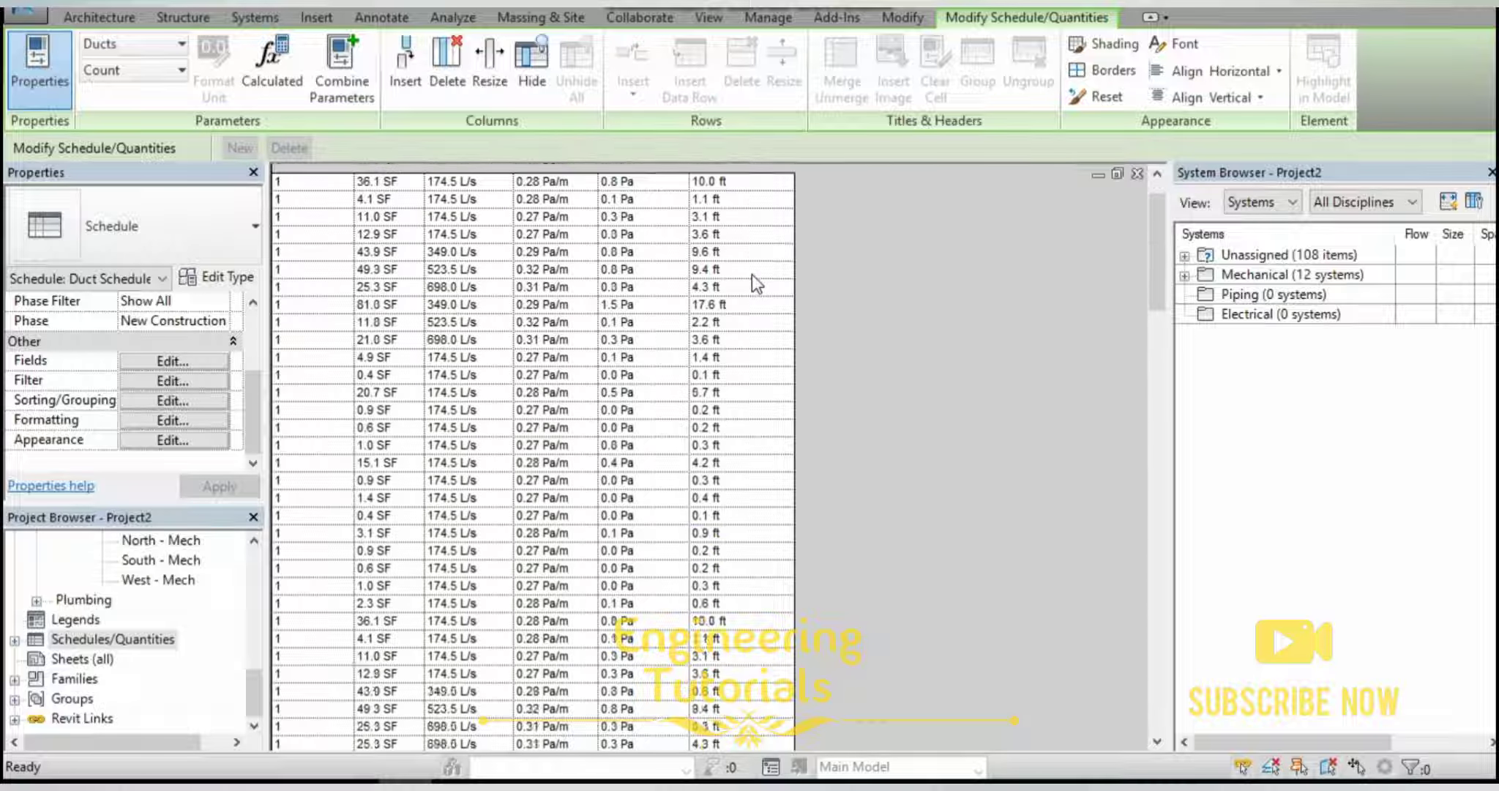
{"action": "scroll", "coordinate": [754, 322], "scroll_direction": "down", "scroll_amount": 2}
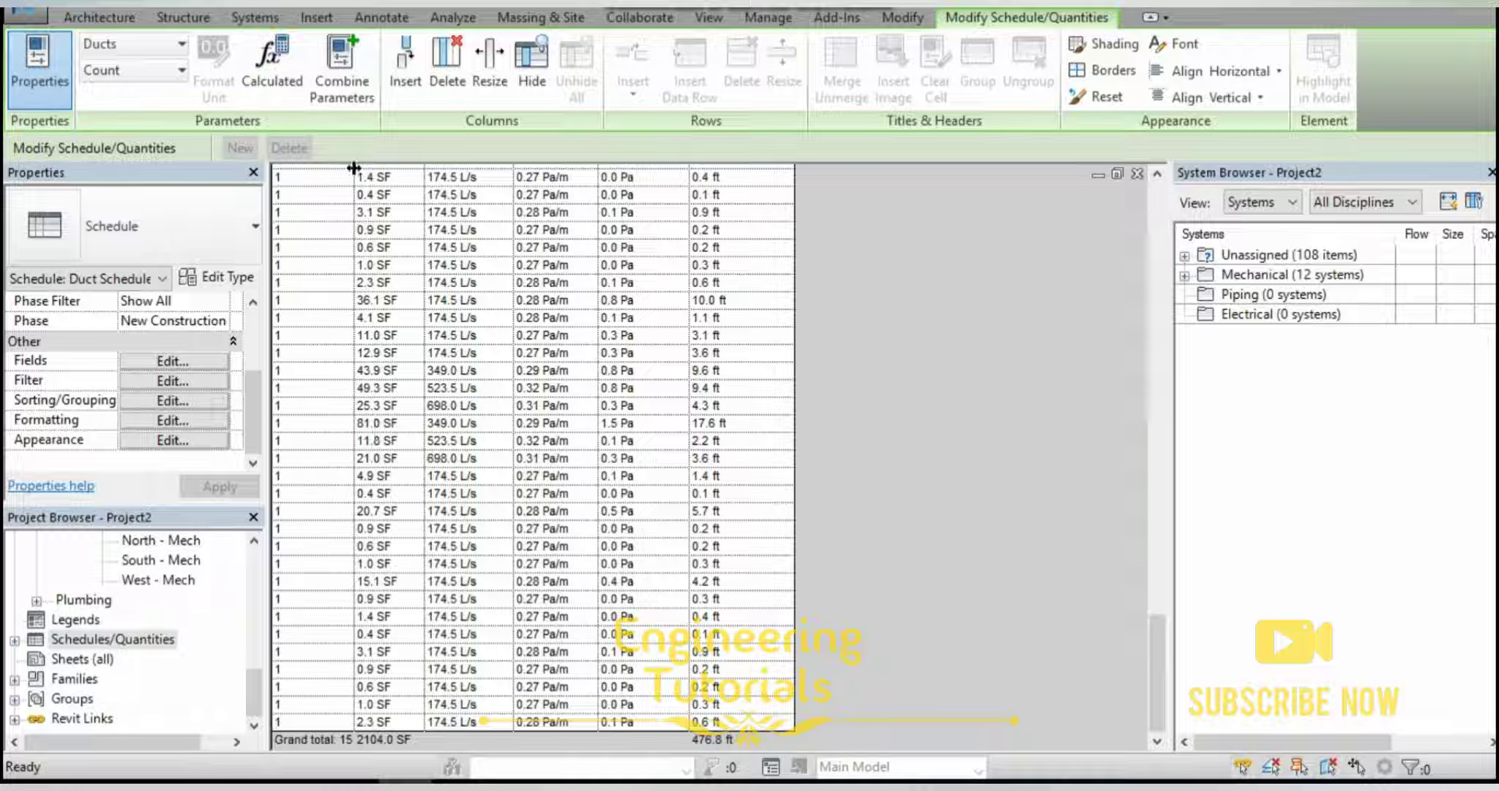
{"action": "left_click_drag", "start_coordinate": [354, 169], "coordinate": [372, 170]}
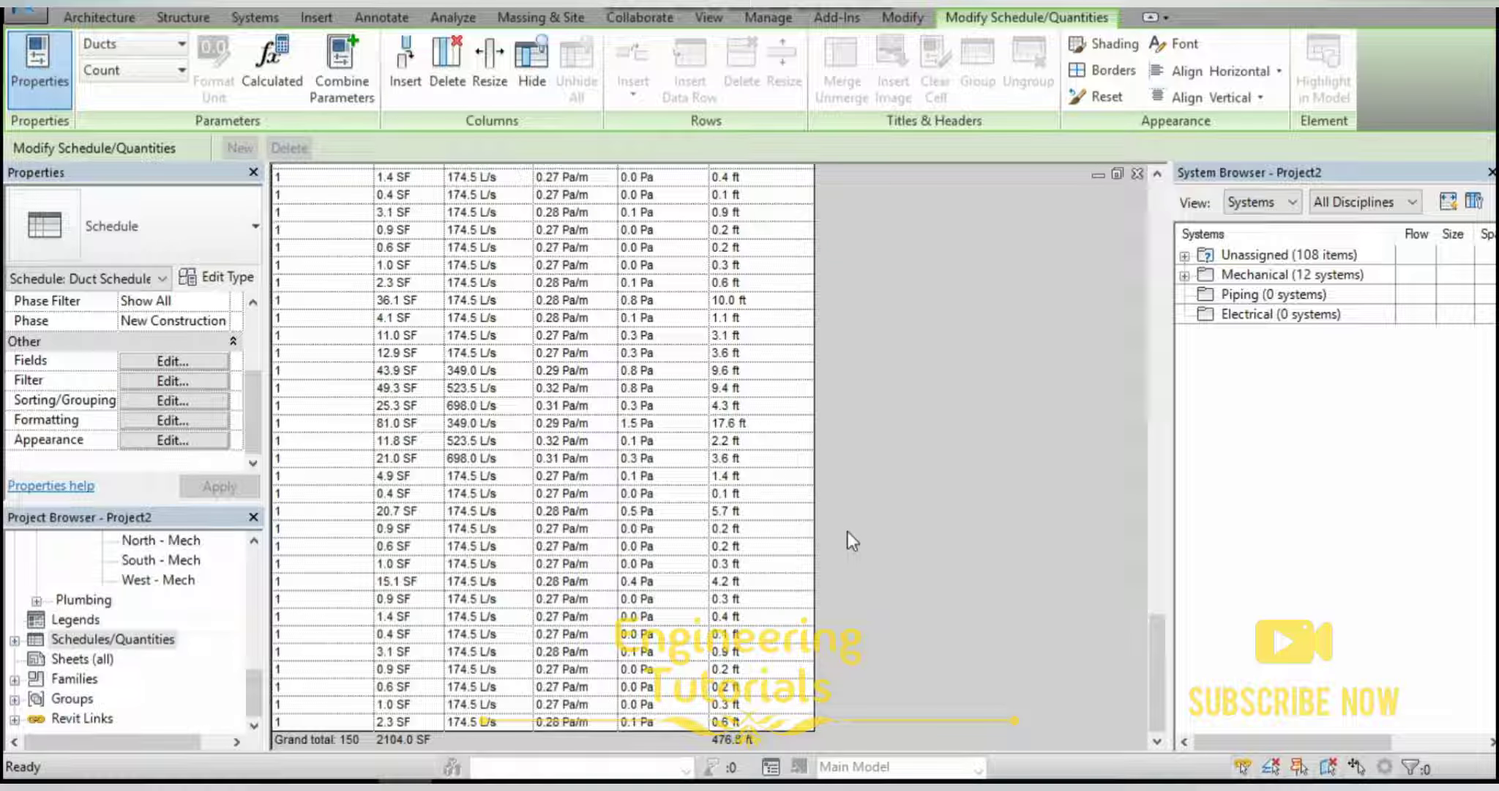
Create a new building-components schedule for the Mechanical Equipment category, keeping the New Construction phase.
{"action": "scroll", "coordinate": [847, 530], "scroll_direction": "up", "scroll_amount": 5}
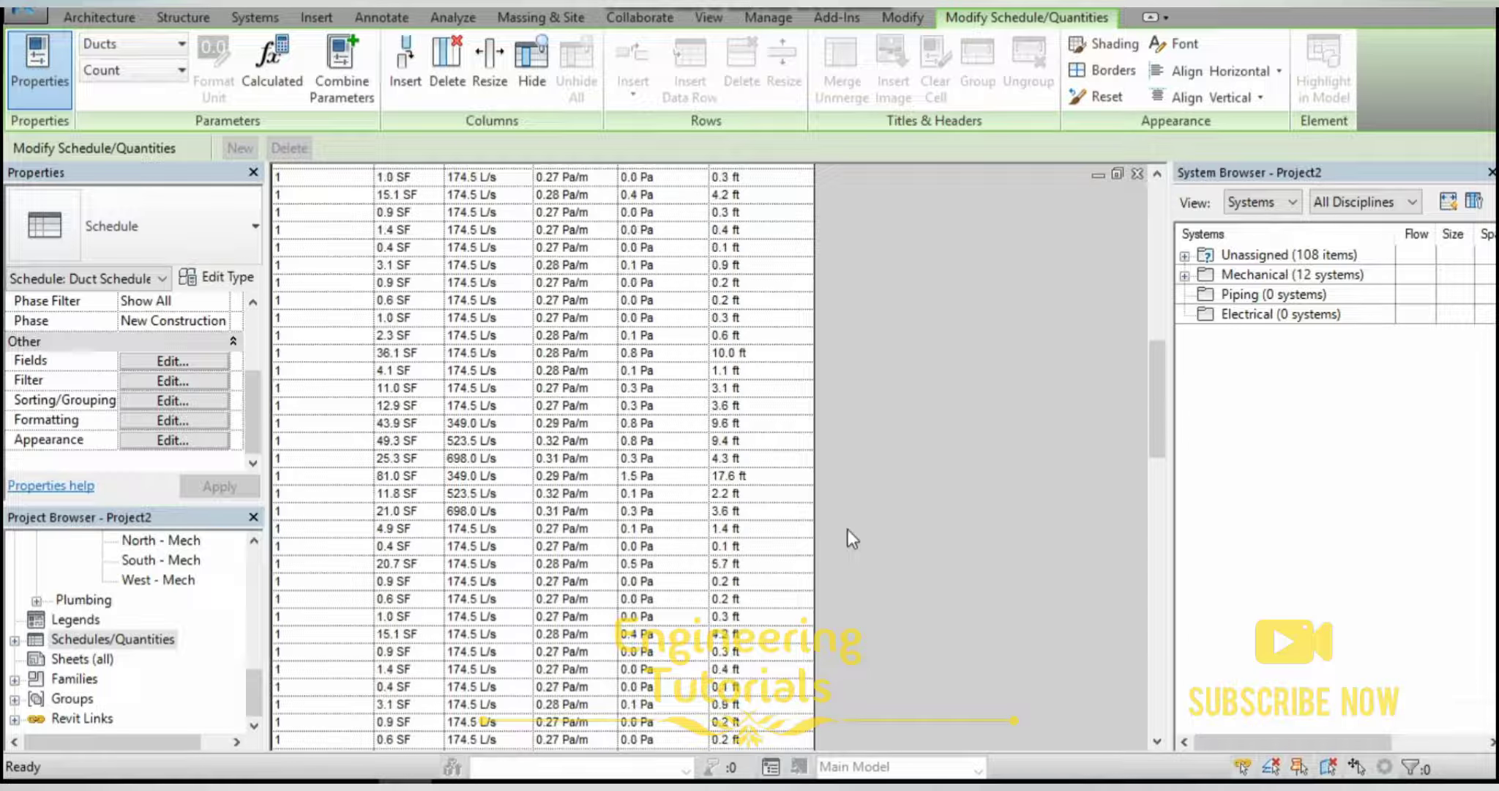
{"action": "scroll", "coordinate": [848, 529], "scroll_direction": "up", "scroll_amount": 5}
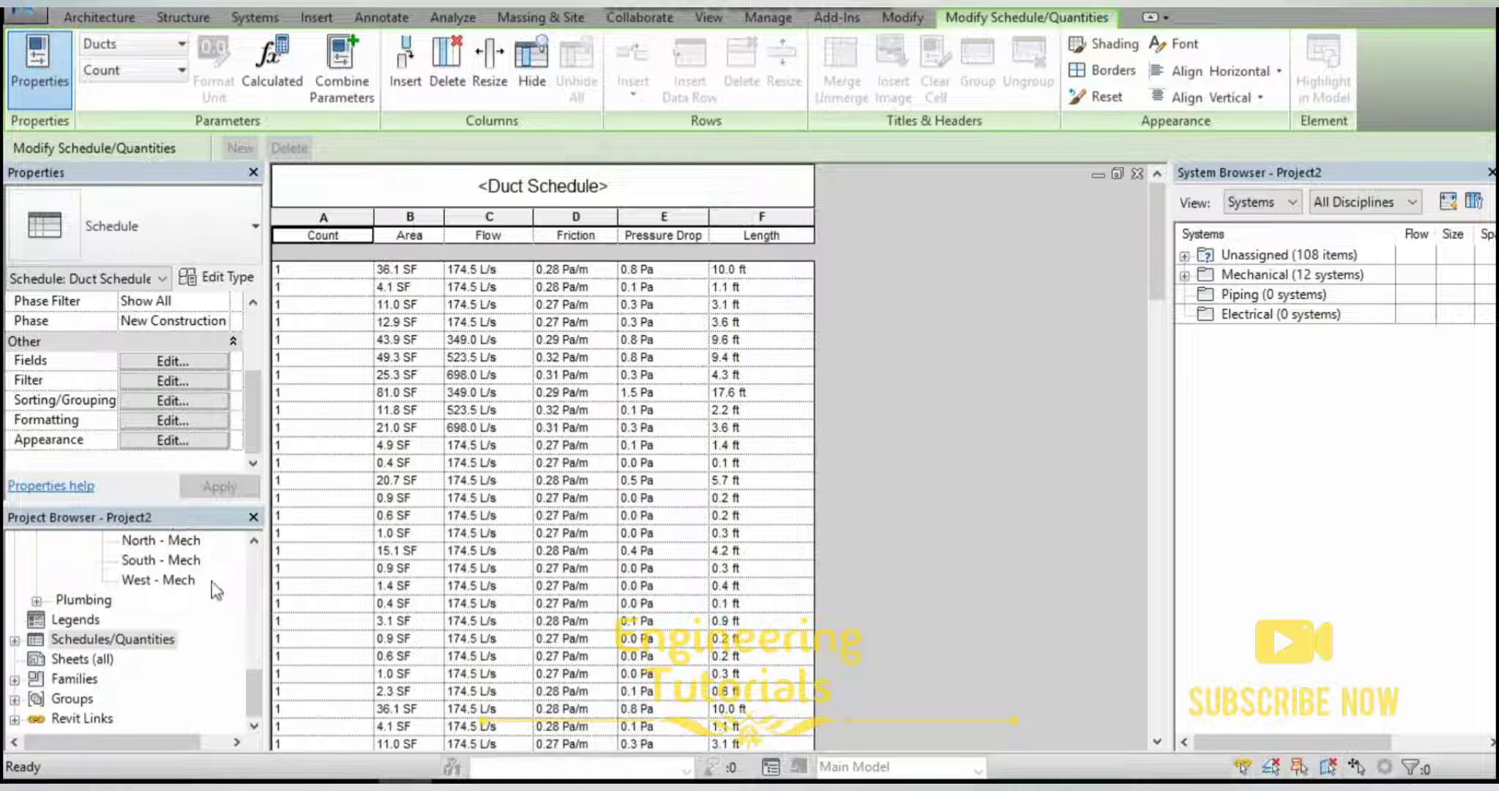
{"action": "left_click", "coordinate": [70, 640]}
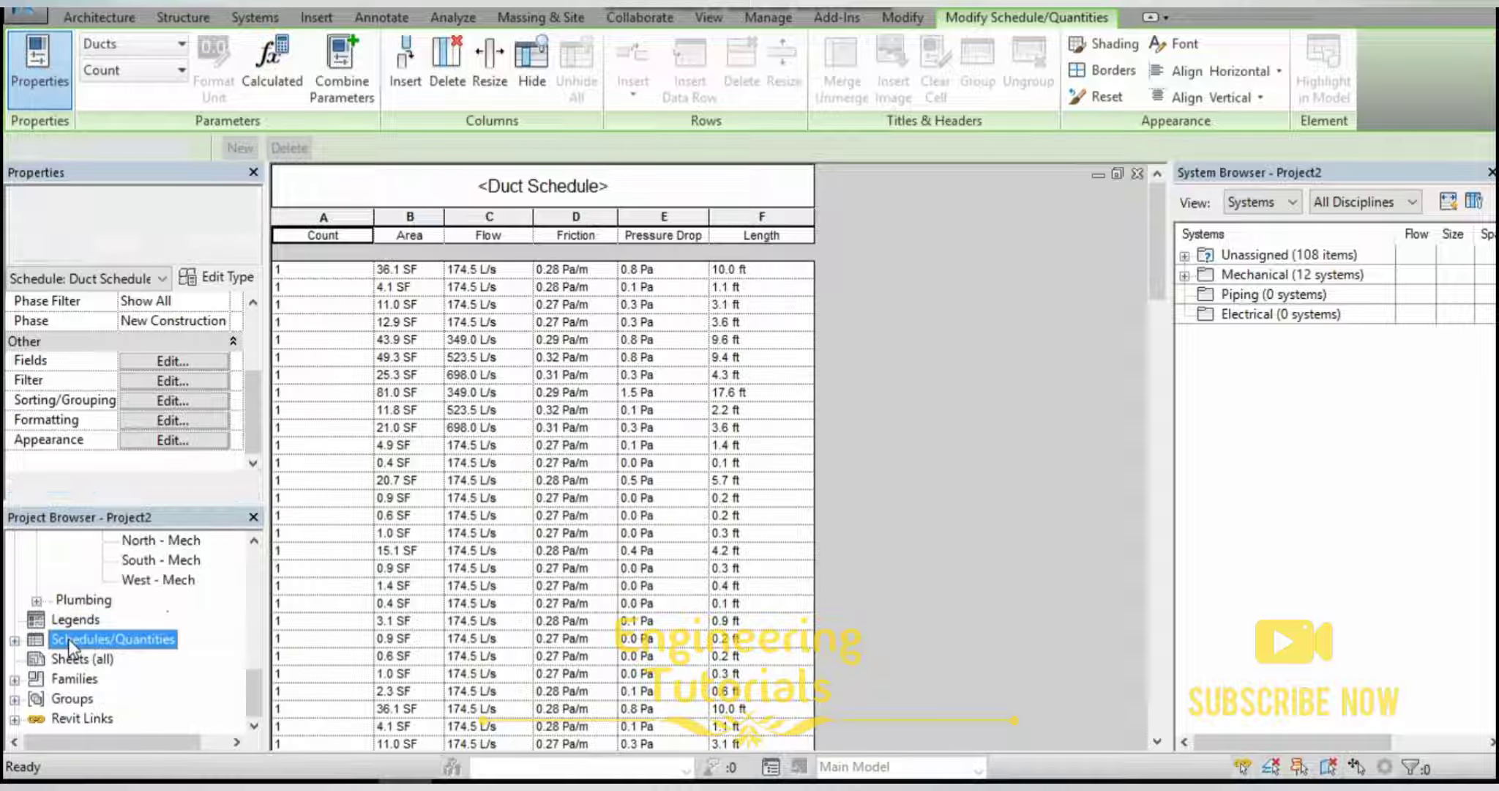
{"action": "right_click", "coordinate": [73, 639]}
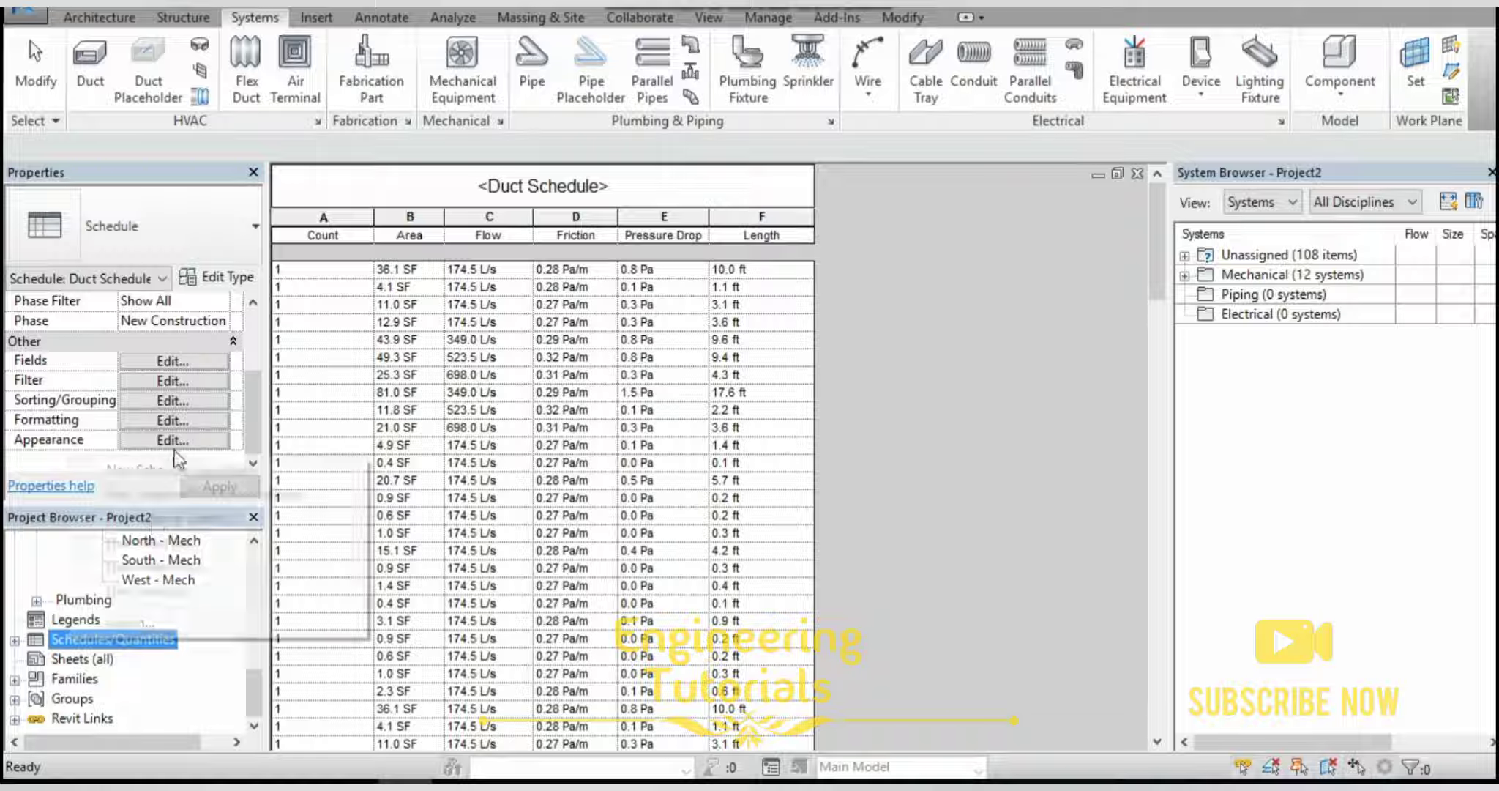
{"action": "left_click", "coordinate": [189, 468]}
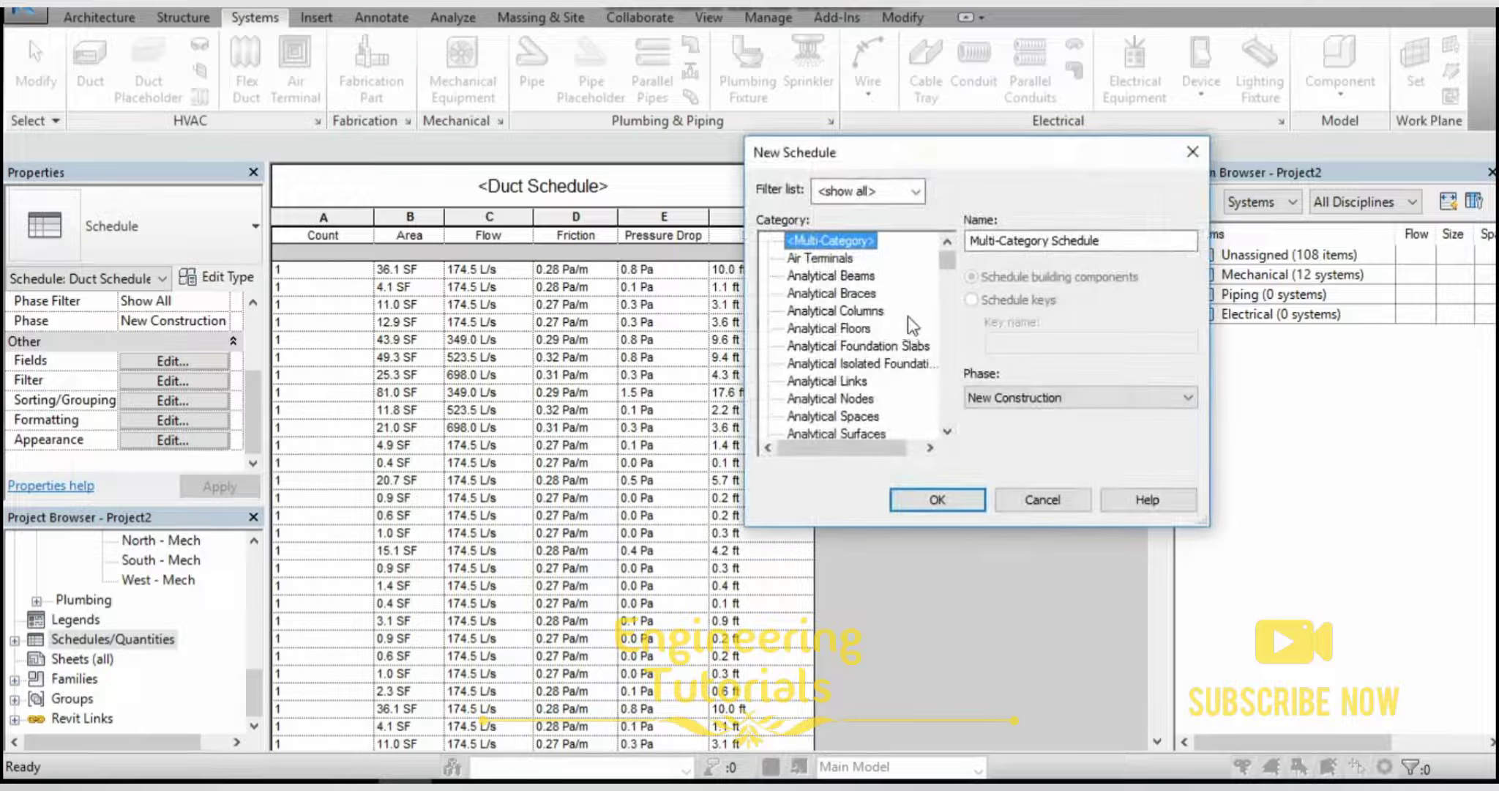
{"action": "scroll", "coordinate": [900, 386], "scroll_direction": "down", "scroll_amount": 3}
{"action": "scroll", "coordinate": [900, 386], "scroll_direction": "down", "scroll_amount": 7}
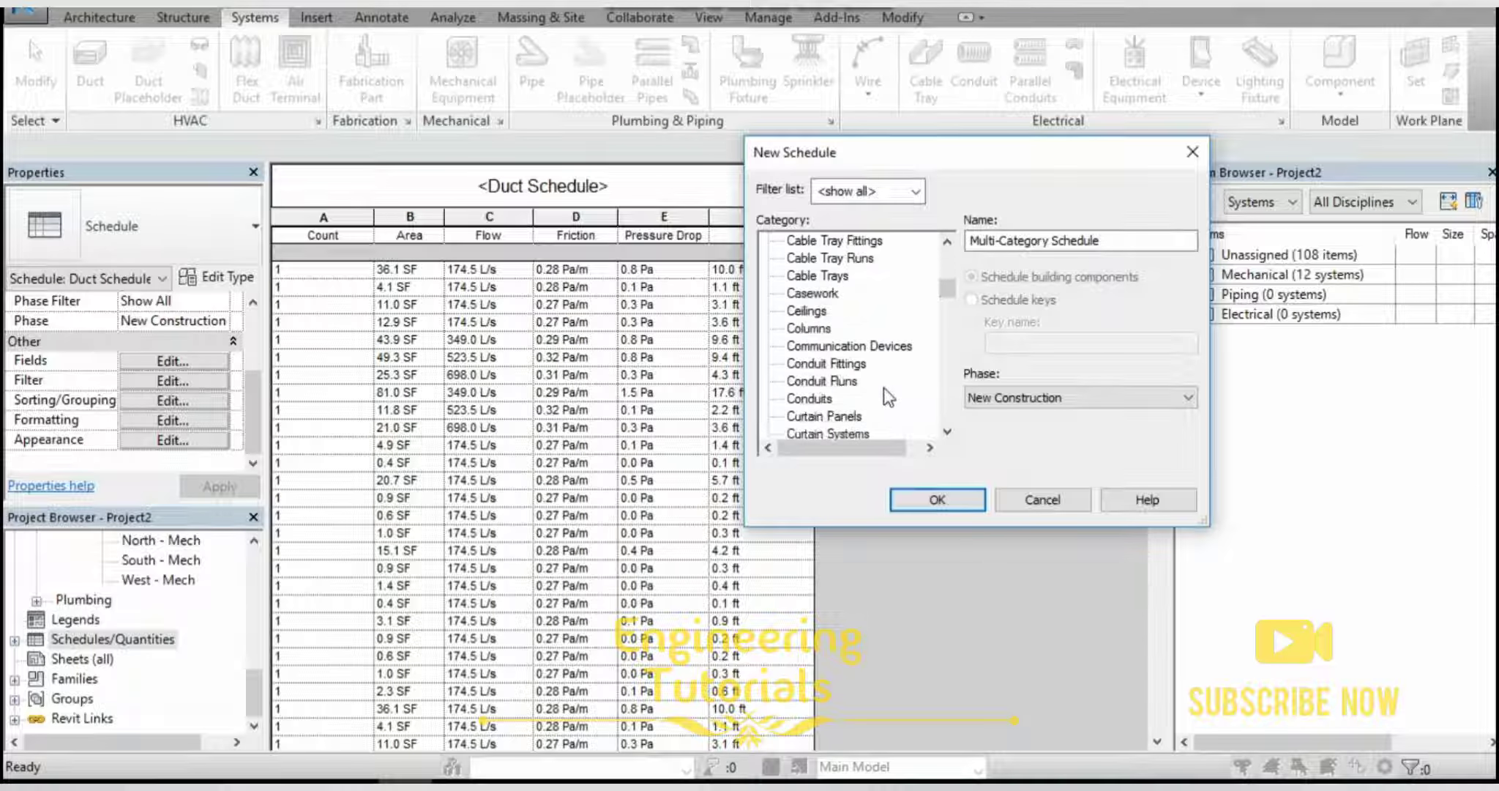
{"action": "scroll", "coordinate": [884, 397], "scroll_direction": "down", "scroll_amount": 4}
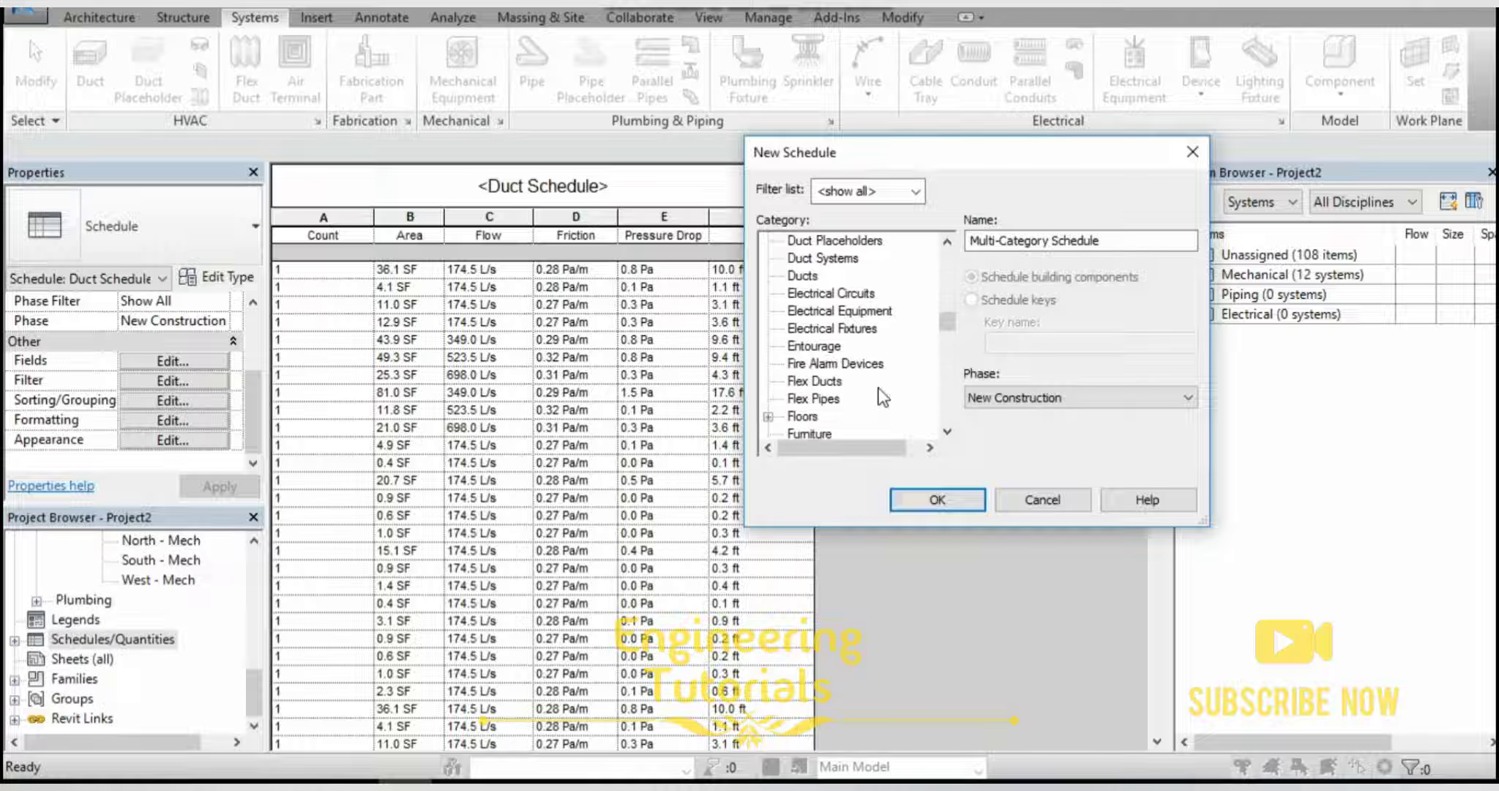
{"action": "scroll", "coordinate": [879, 393], "scroll_direction": "down", "scroll_amount": 3}
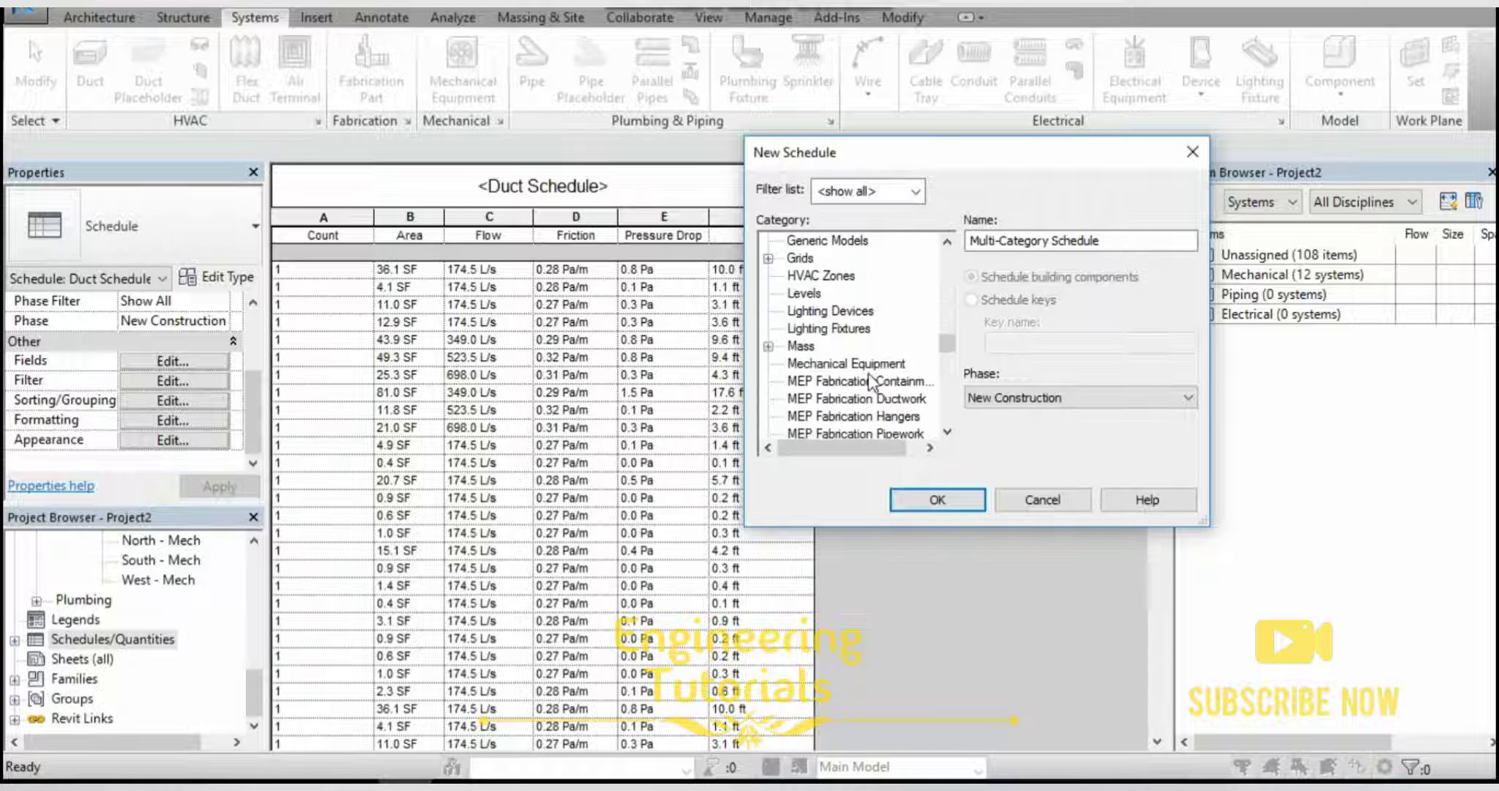
{"action": "left_click", "coordinate": [870, 364]}
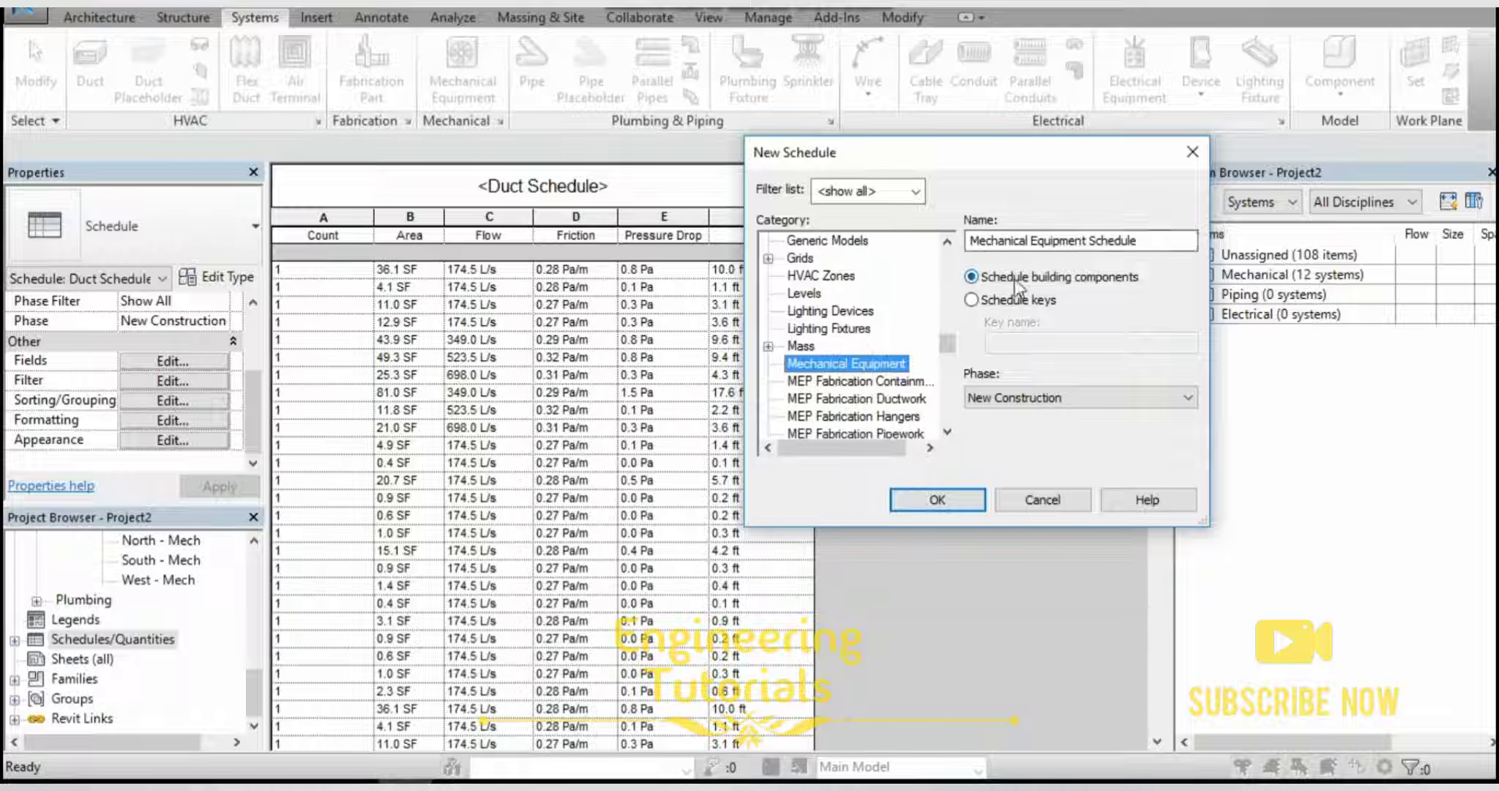
{"action": "left_click", "coordinate": [966, 501]}
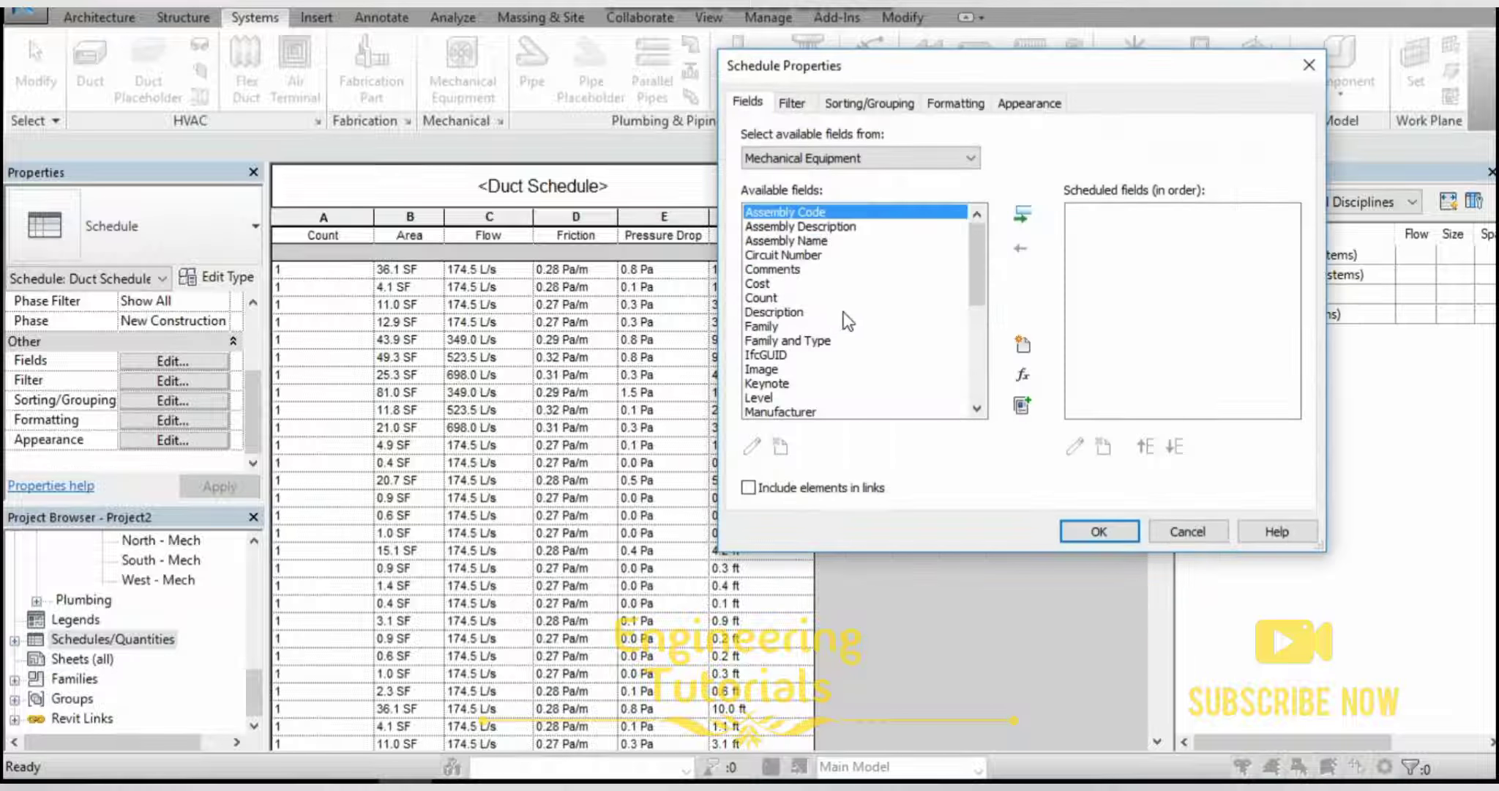
Add the Count, Cost, Mark, and Family and Type fields to the mechanical equipment schedule.
{"action": "double_click", "coordinate": [767, 297]}
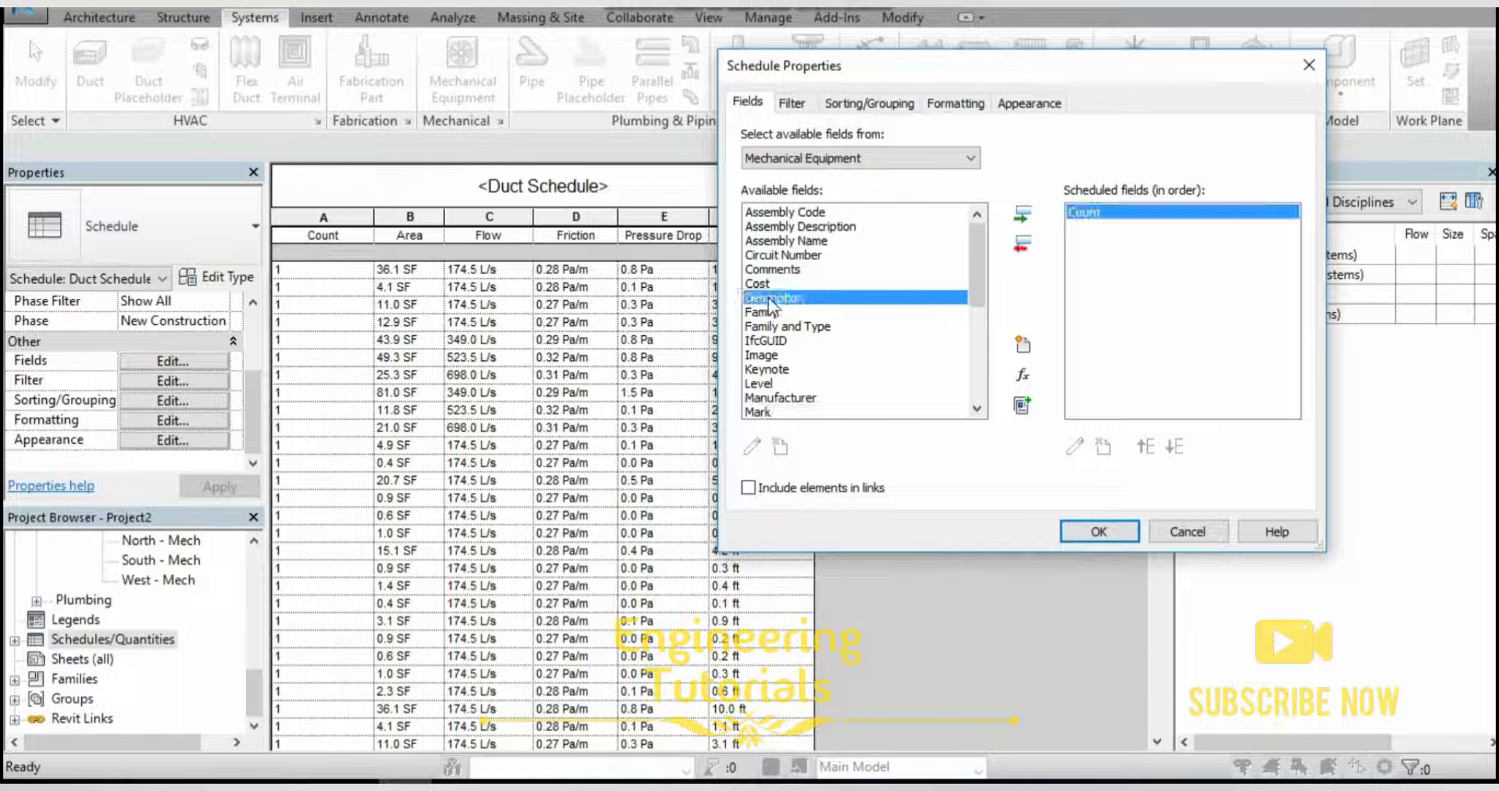
{"action": "scroll", "coordinate": [772, 293], "scroll_direction": "down", "scroll_amount": 1}
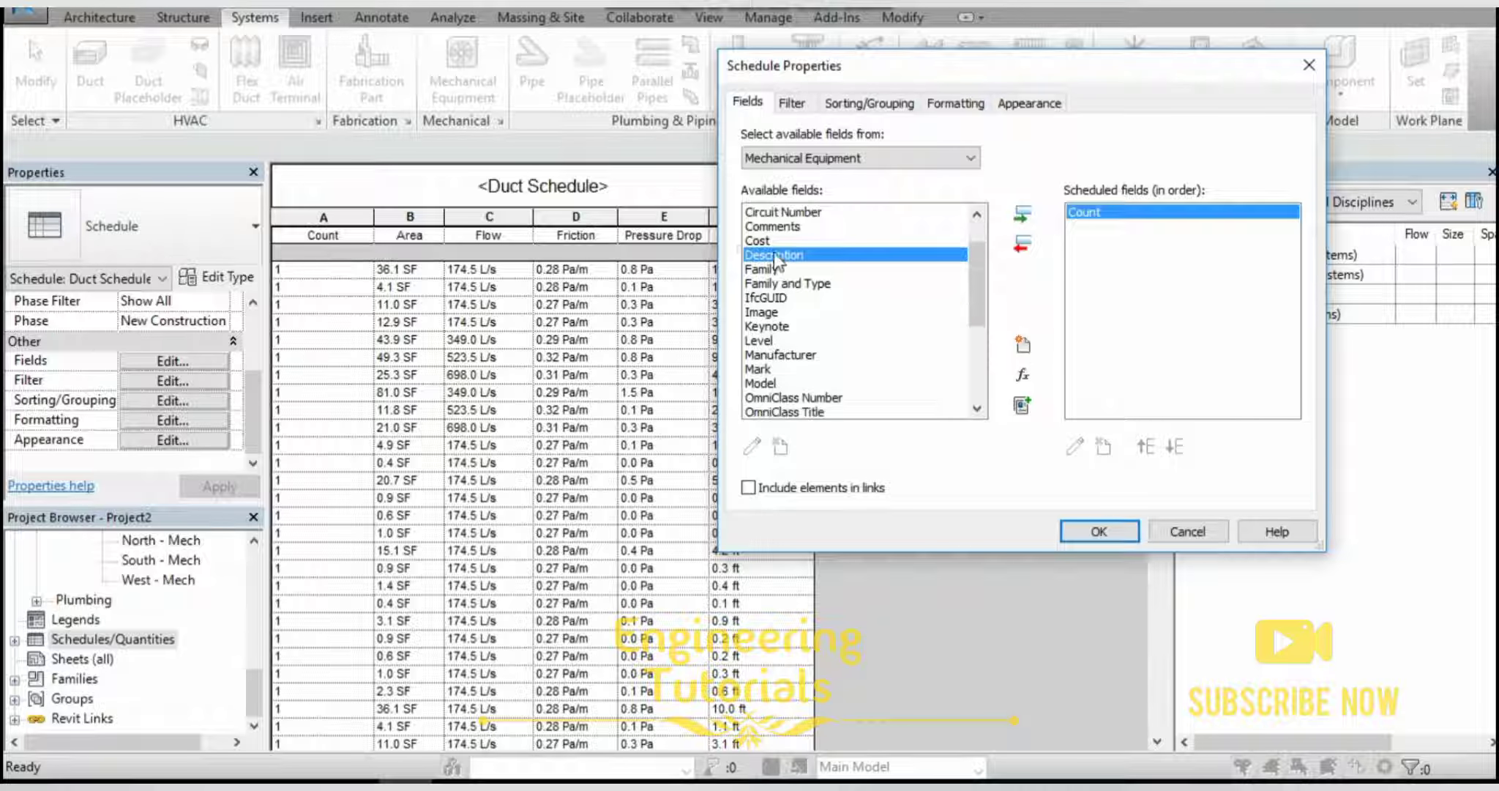
{"action": "double_click", "coordinate": [763, 239]}
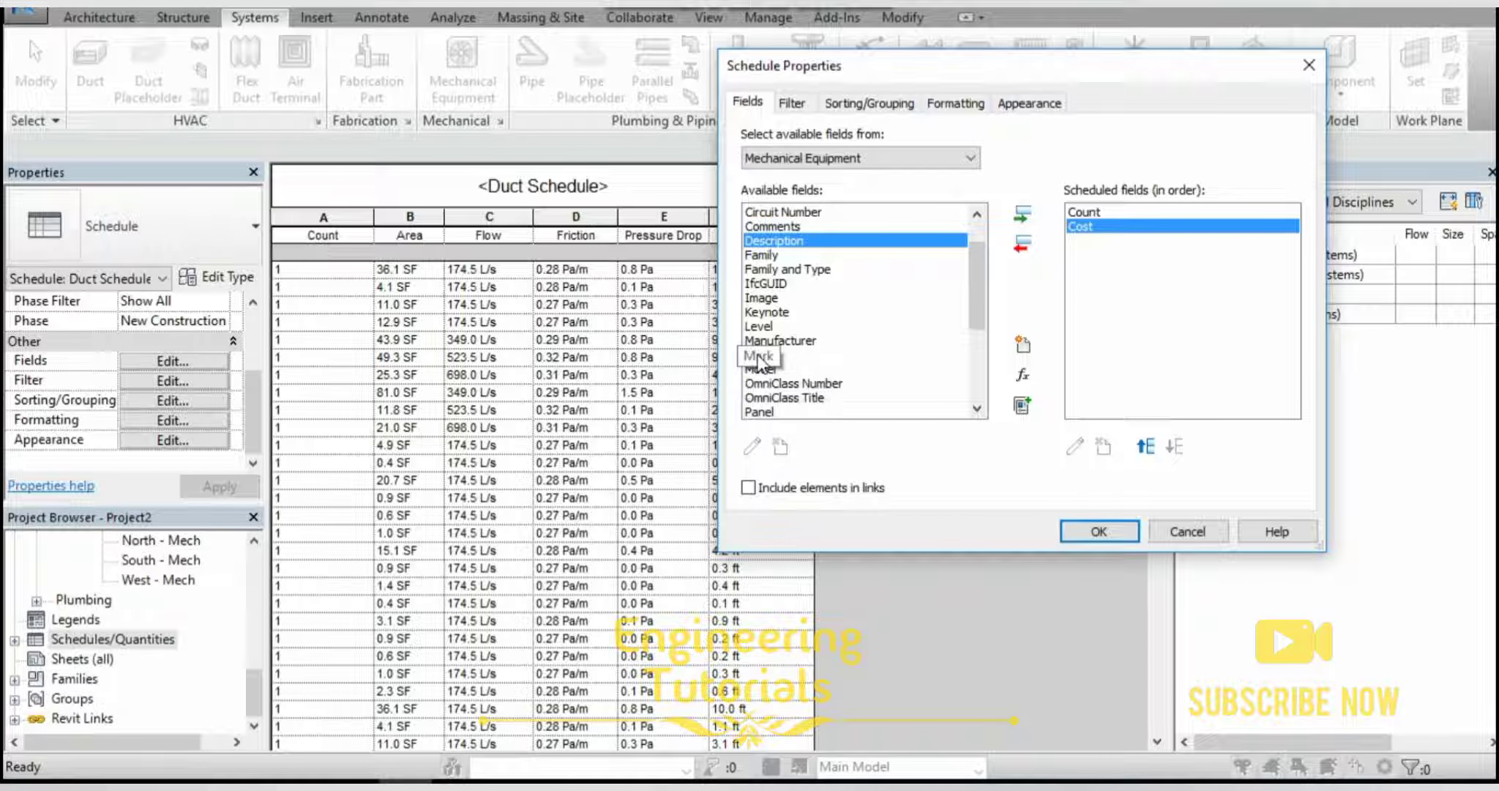
{"action": "double_click", "coordinate": [821, 356]}
{"action": "scroll", "coordinate": [823, 359], "scroll_direction": "down", "scroll_amount": 2}
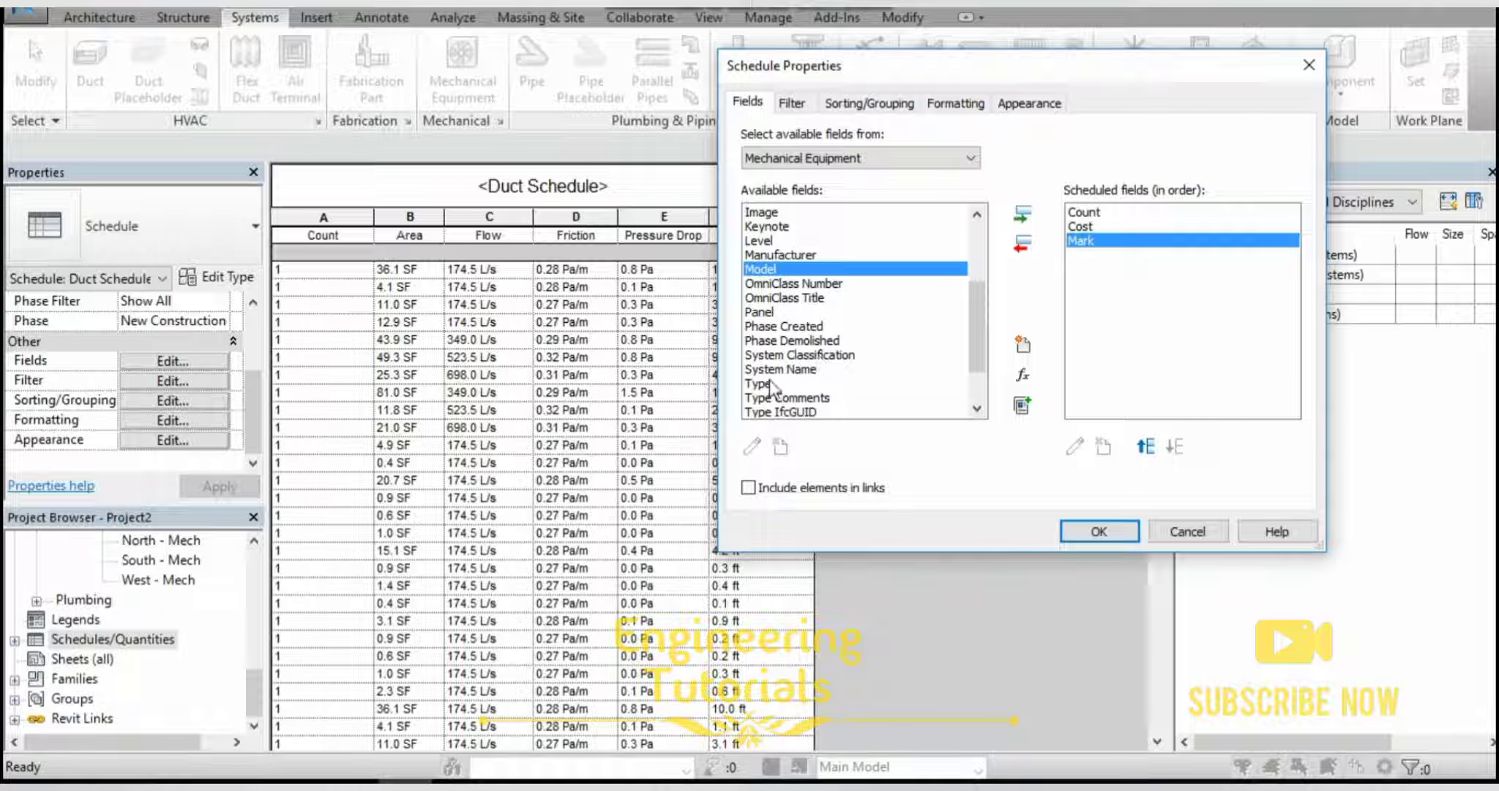
{"action": "scroll", "coordinate": [804, 359], "scroll_direction": "up", "scroll_amount": 3}
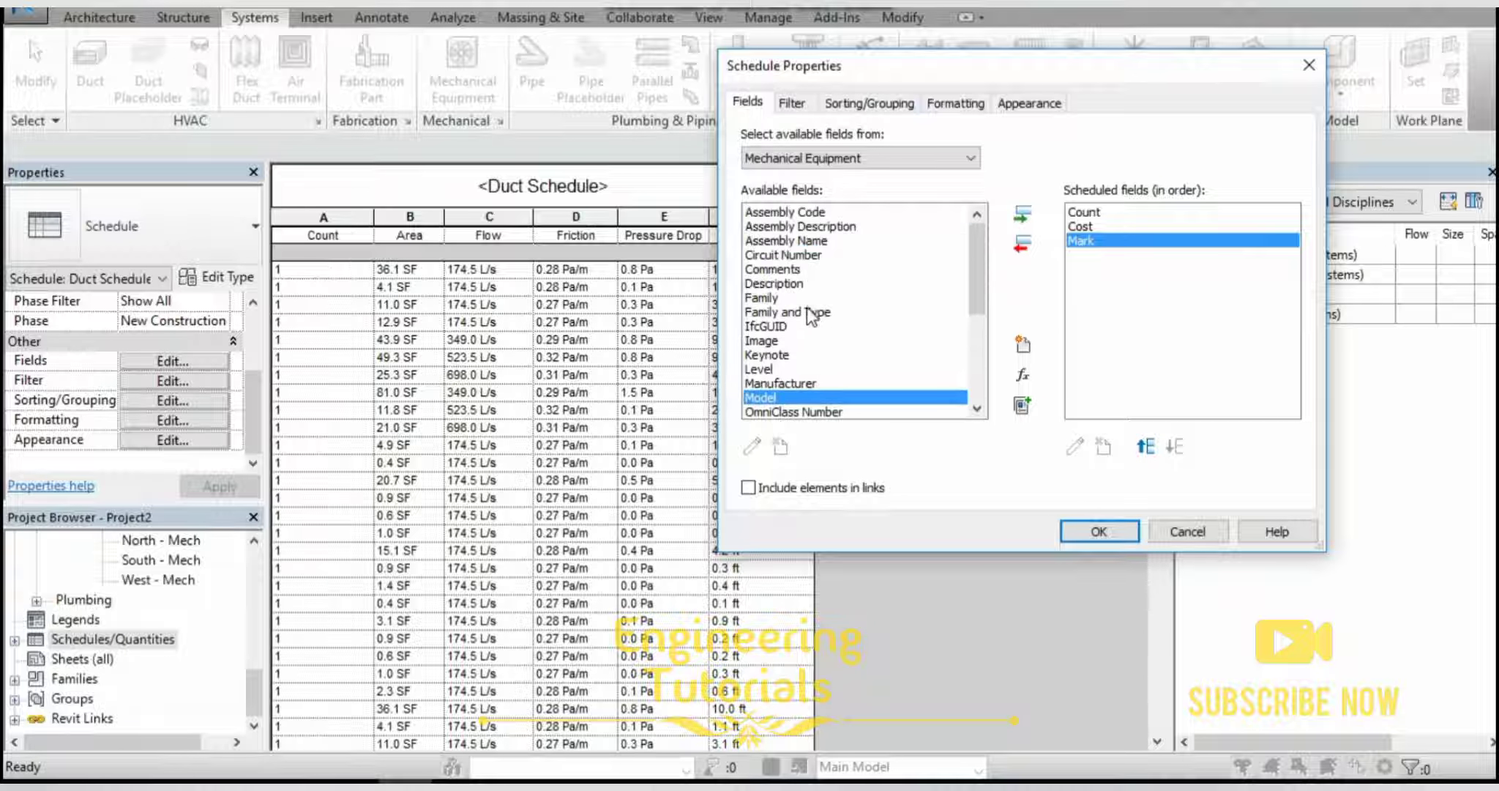
{"action": "left_click", "coordinate": [809, 313]}
{"action": "double_click", "coordinate": [810, 315]}
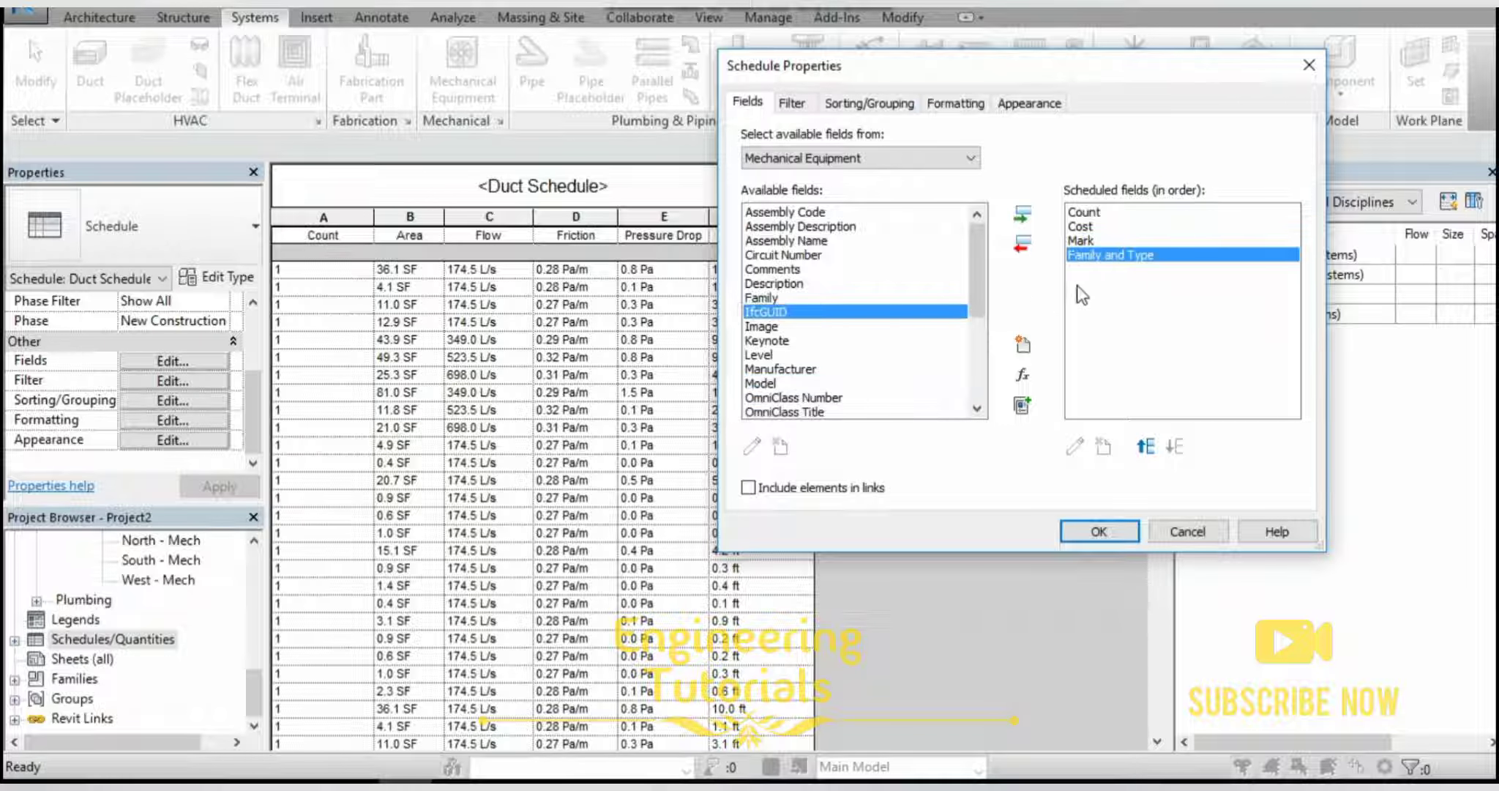
Reorder the scheduled fields so Cost comes last, after Family and Type, and generate the schedule.
{"action": "left_click", "coordinate": [1089, 227]}
{"action": "left_click", "coordinate": [1173, 448]}
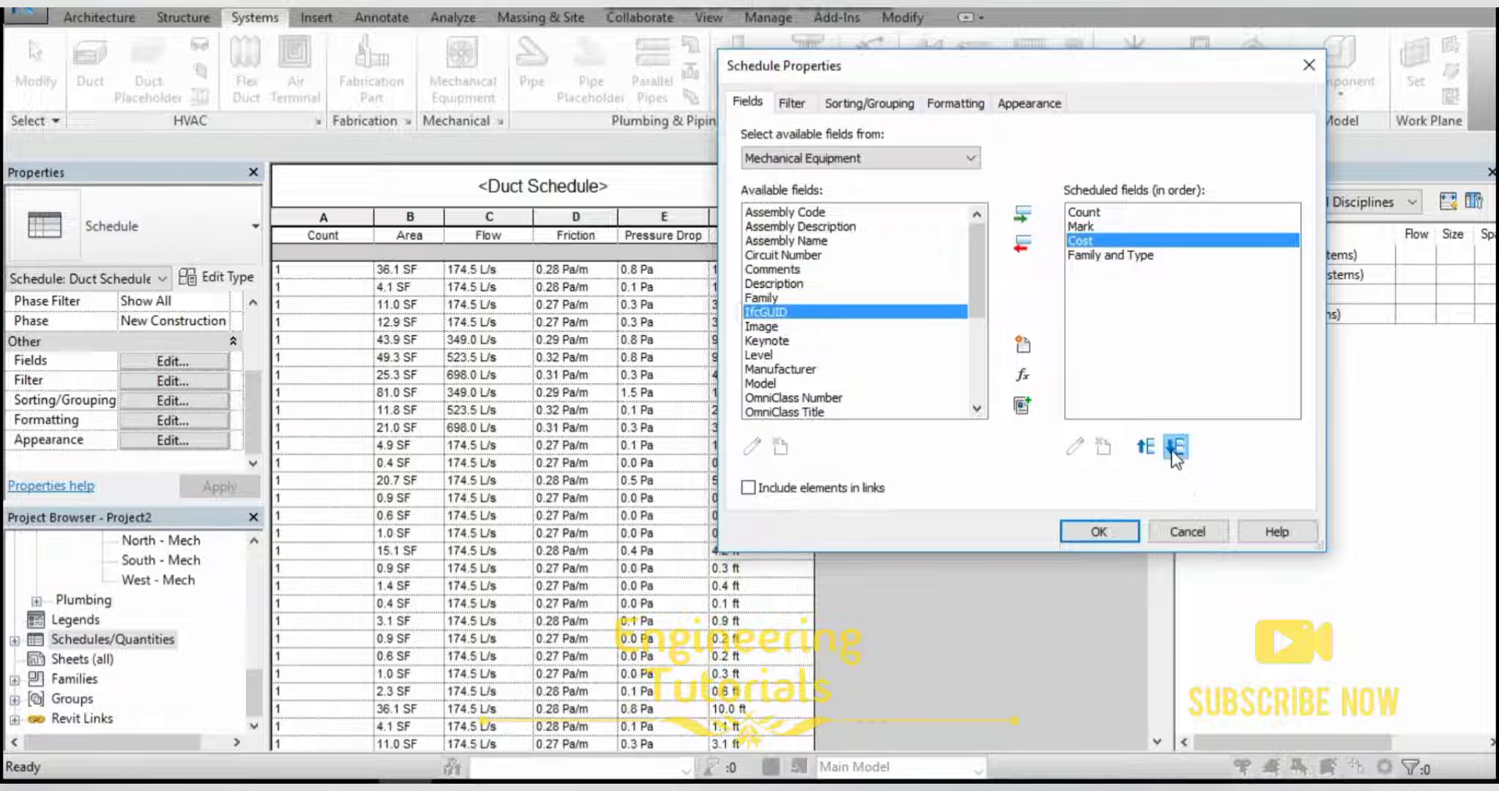
{"action": "left_click", "coordinate": [1173, 448]}
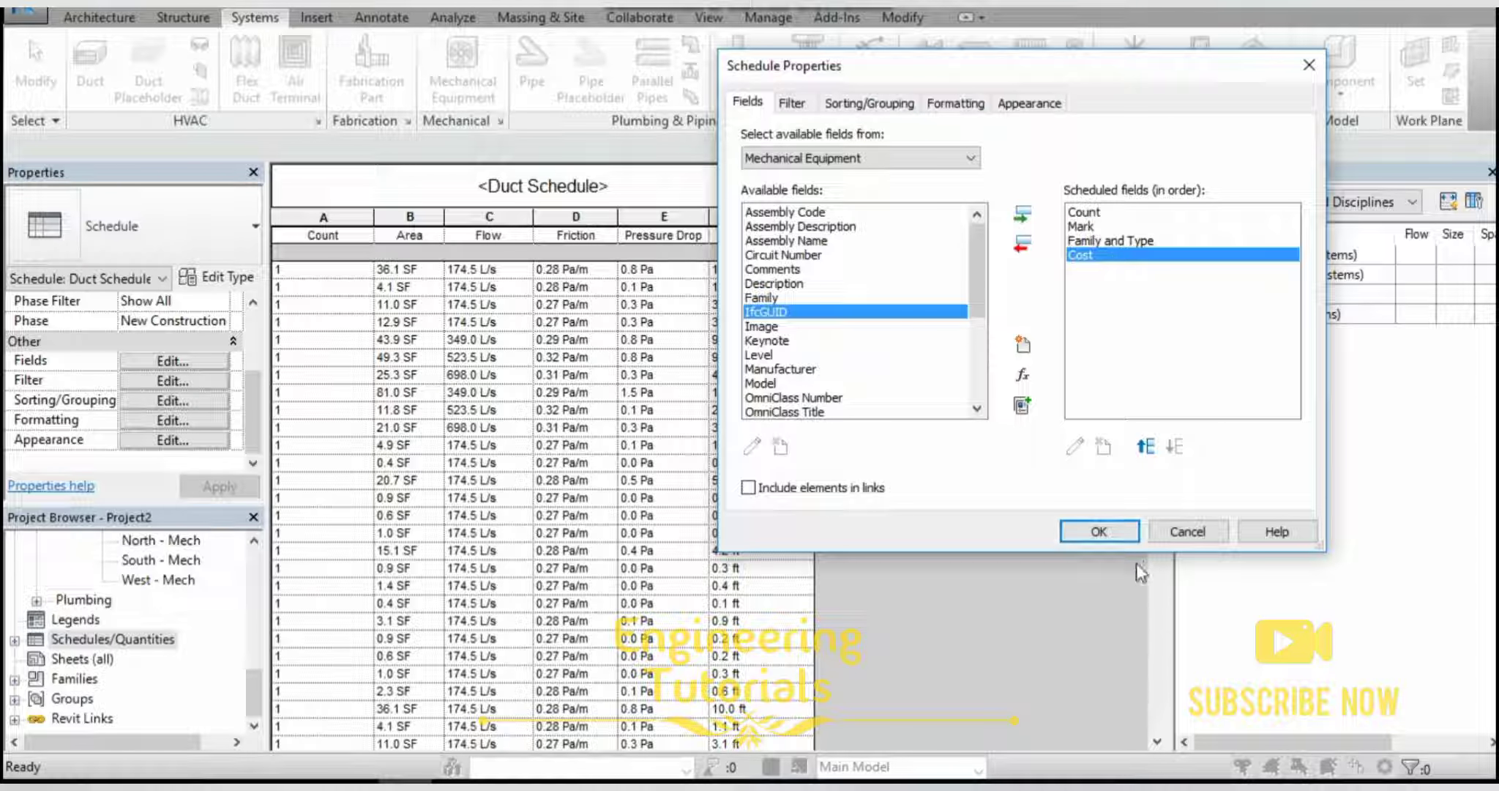
{"action": "left_click", "coordinate": [1112, 530]}
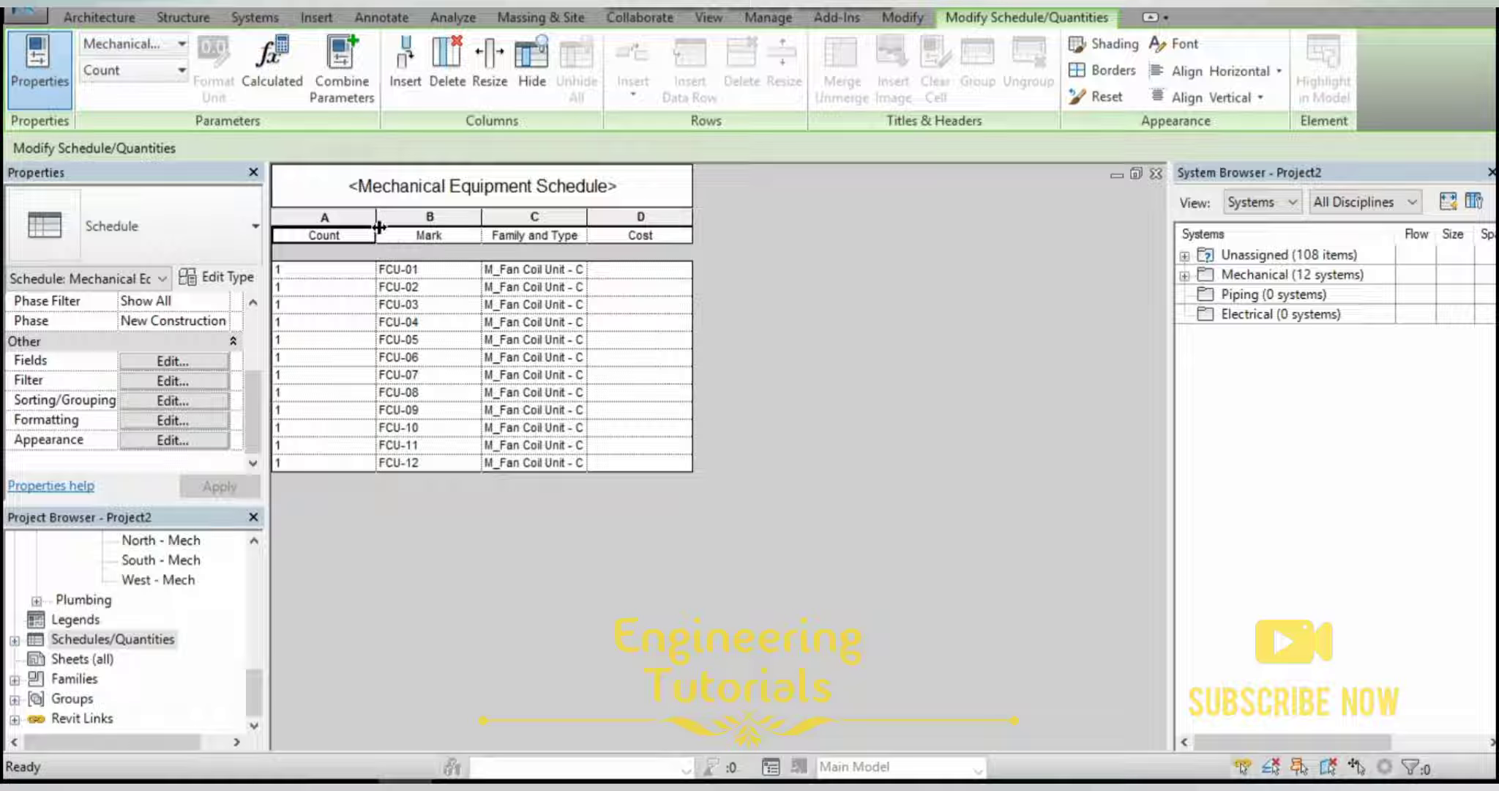
Narrow the Count column and widen the Family and Type column until the full fan coil unit names fit.
{"action": "left_click_drag", "start_coordinate": [379, 228], "coordinate": [348, 228]}
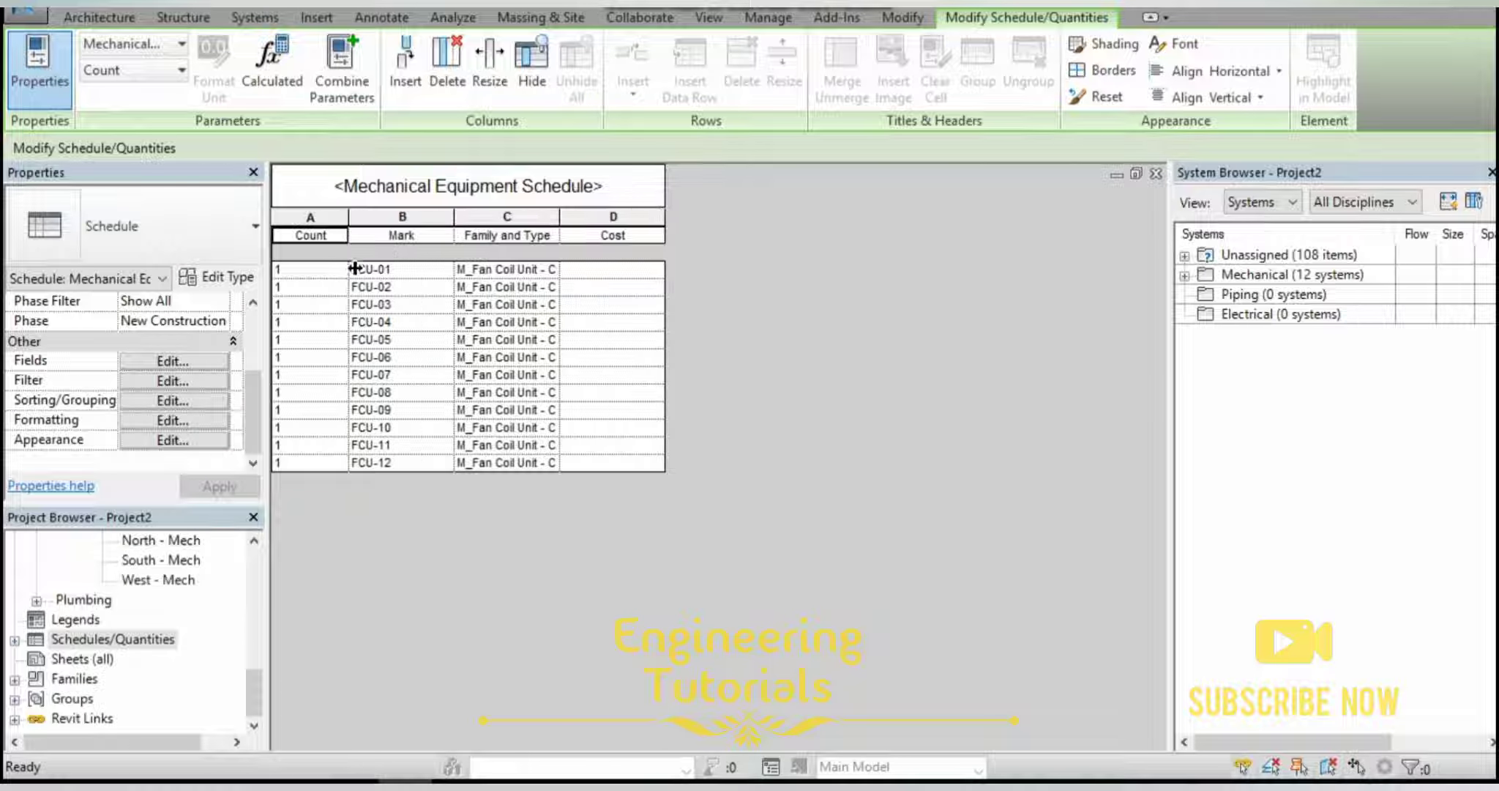
{"action": "left_click_drag", "start_coordinate": [557, 214], "coordinate": [732, 219]}
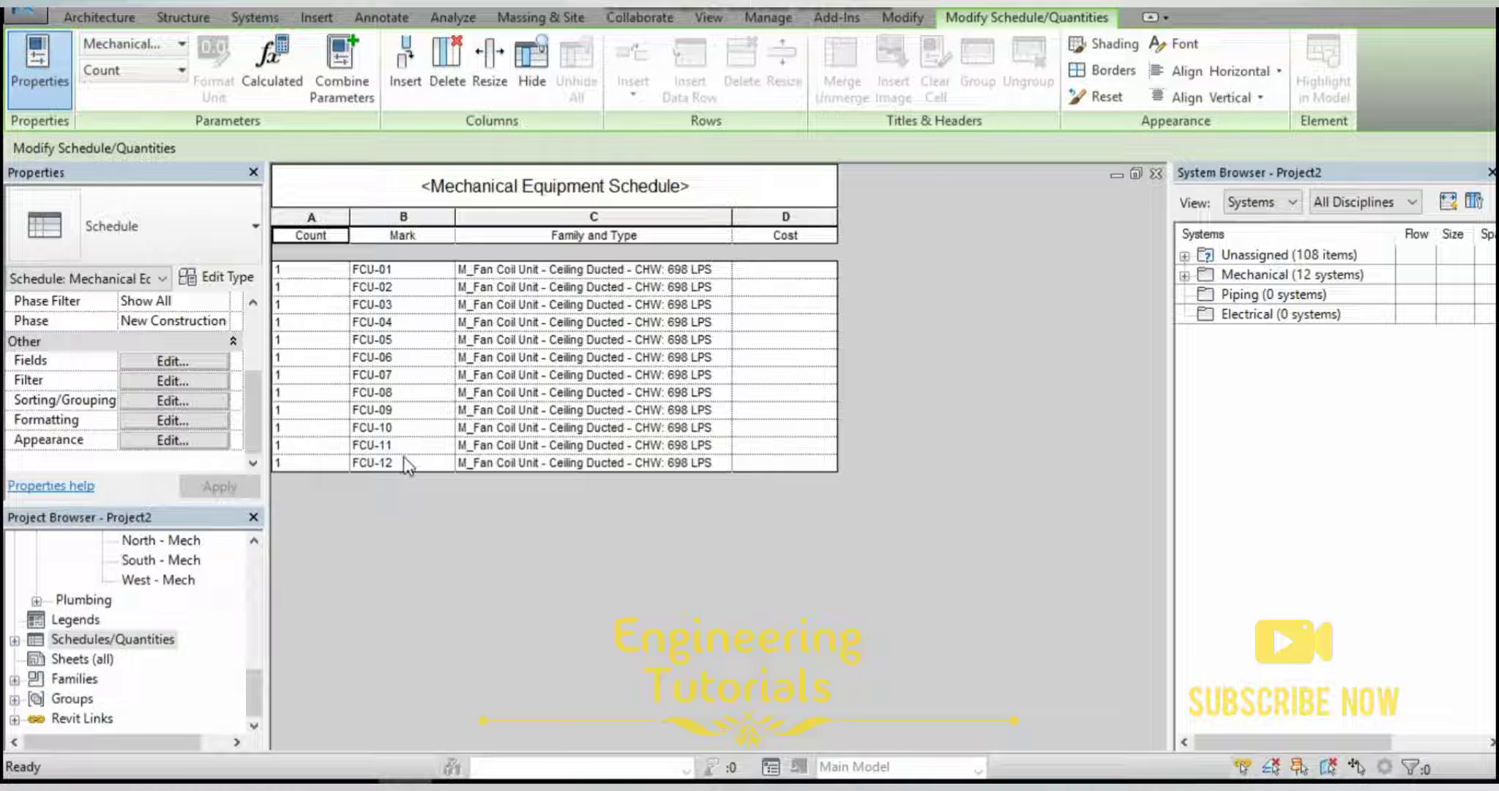
{"action": "left_click", "coordinate": [790, 275]}
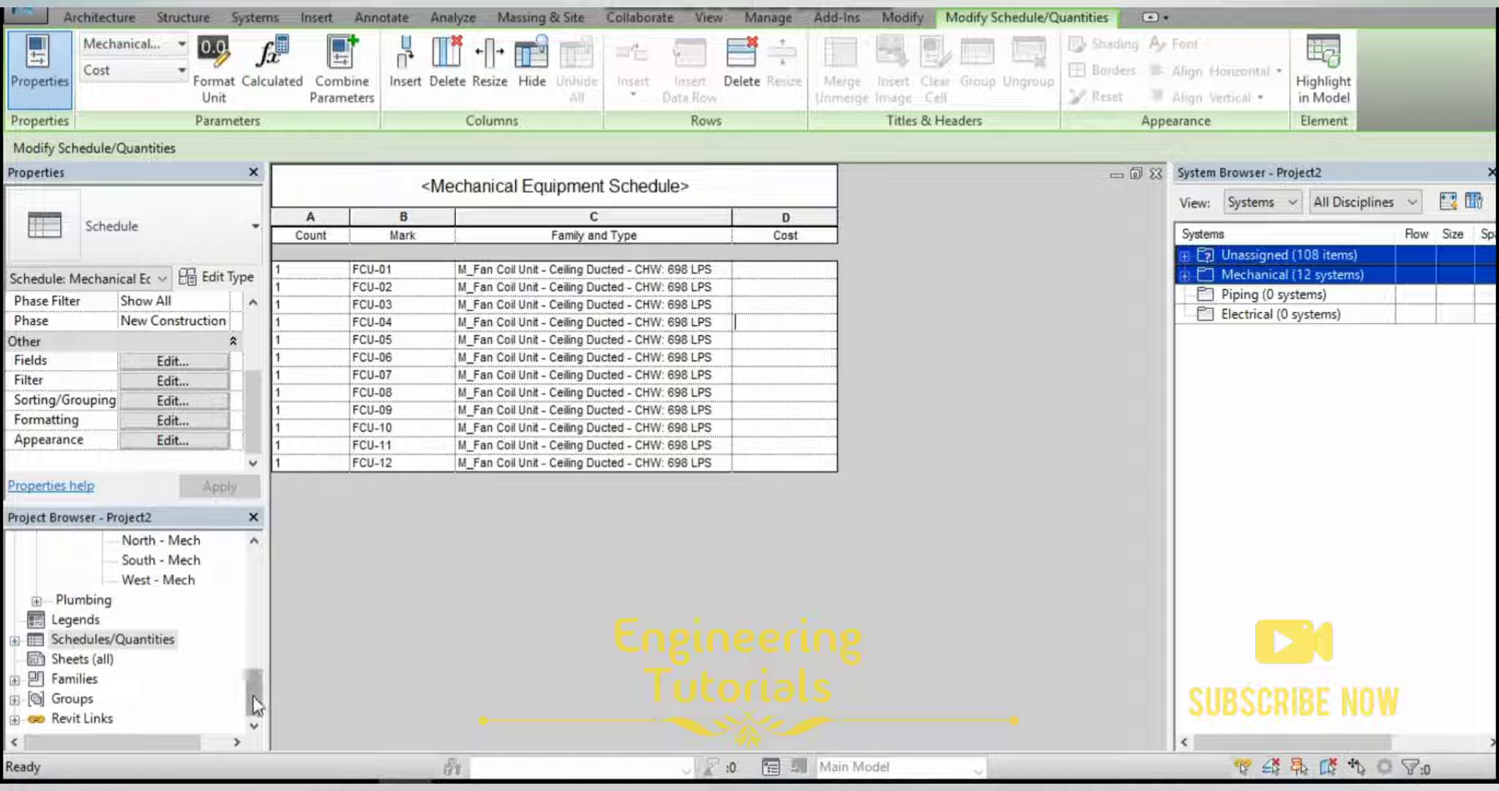
Create another building-components schedule for the Ducts category and name it Duct Schedule Weight.
{"action": "left_click_drag", "start_coordinate": [255, 704], "coordinate": [248, 670]}
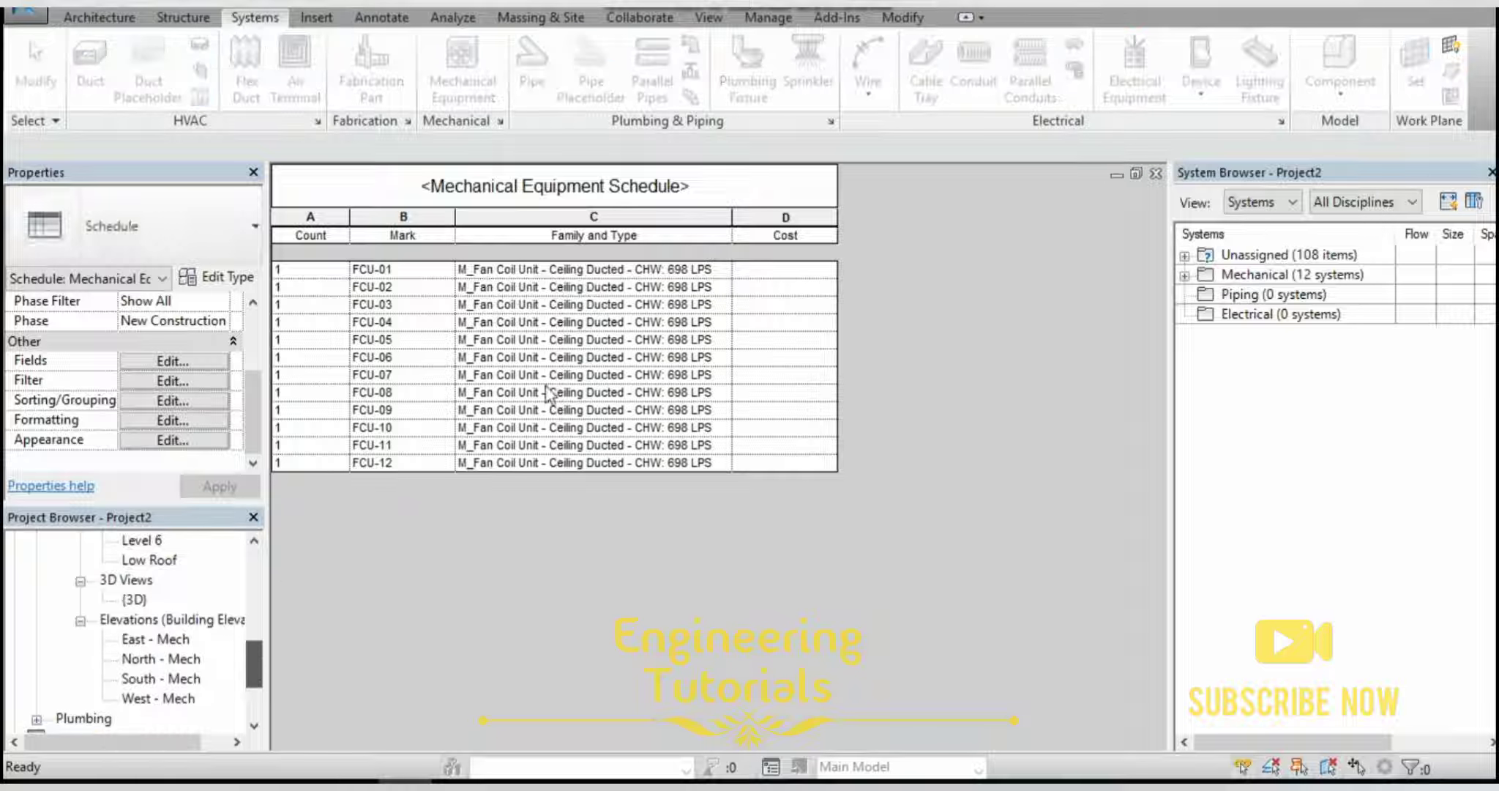
{"action": "scroll", "coordinate": [180, 659], "scroll_direction": "down", "scroll_amount": 2}
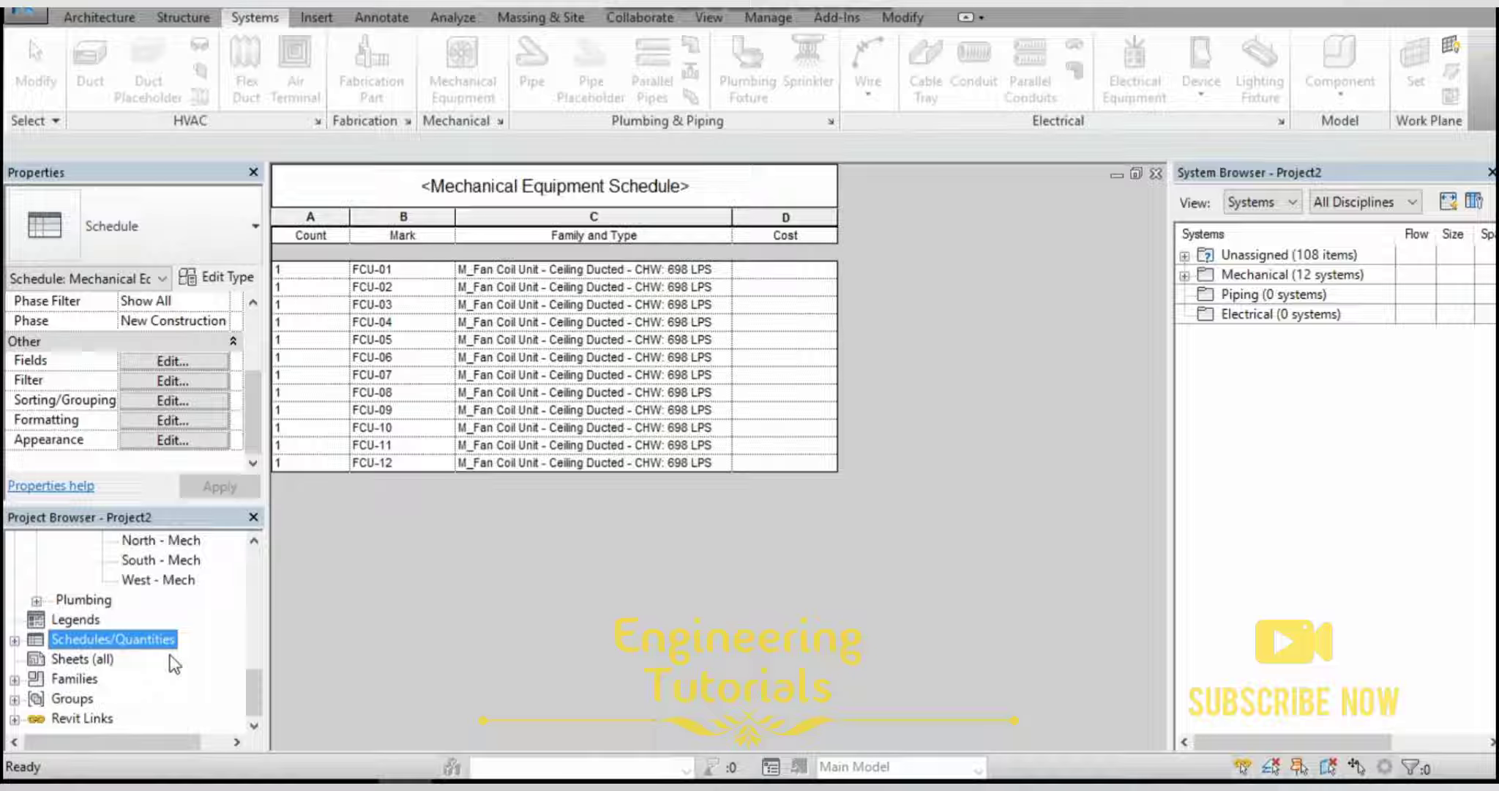
{"action": "right_click", "coordinate": [89, 644]}
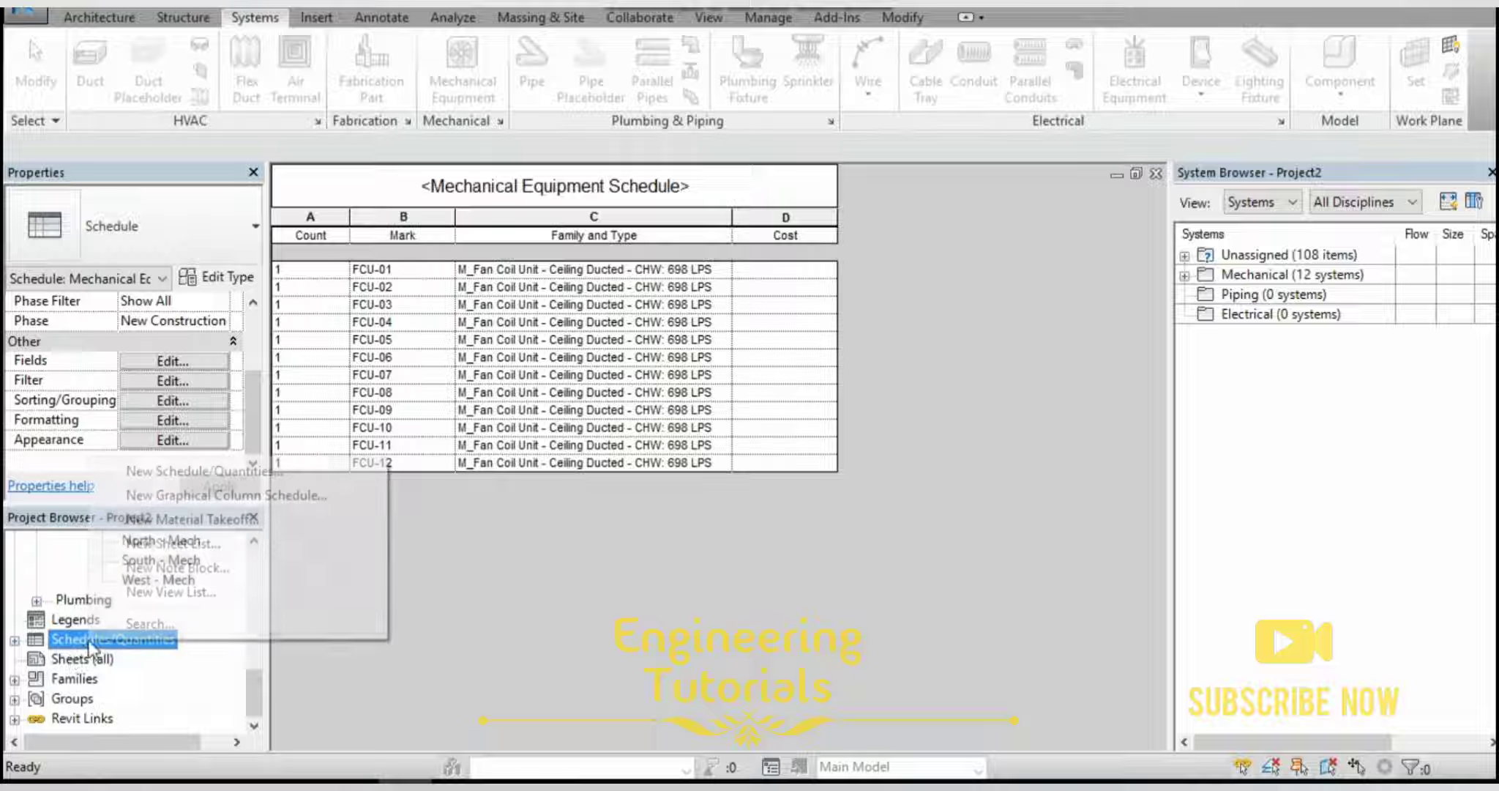
{"action": "left_click", "coordinate": [209, 472]}
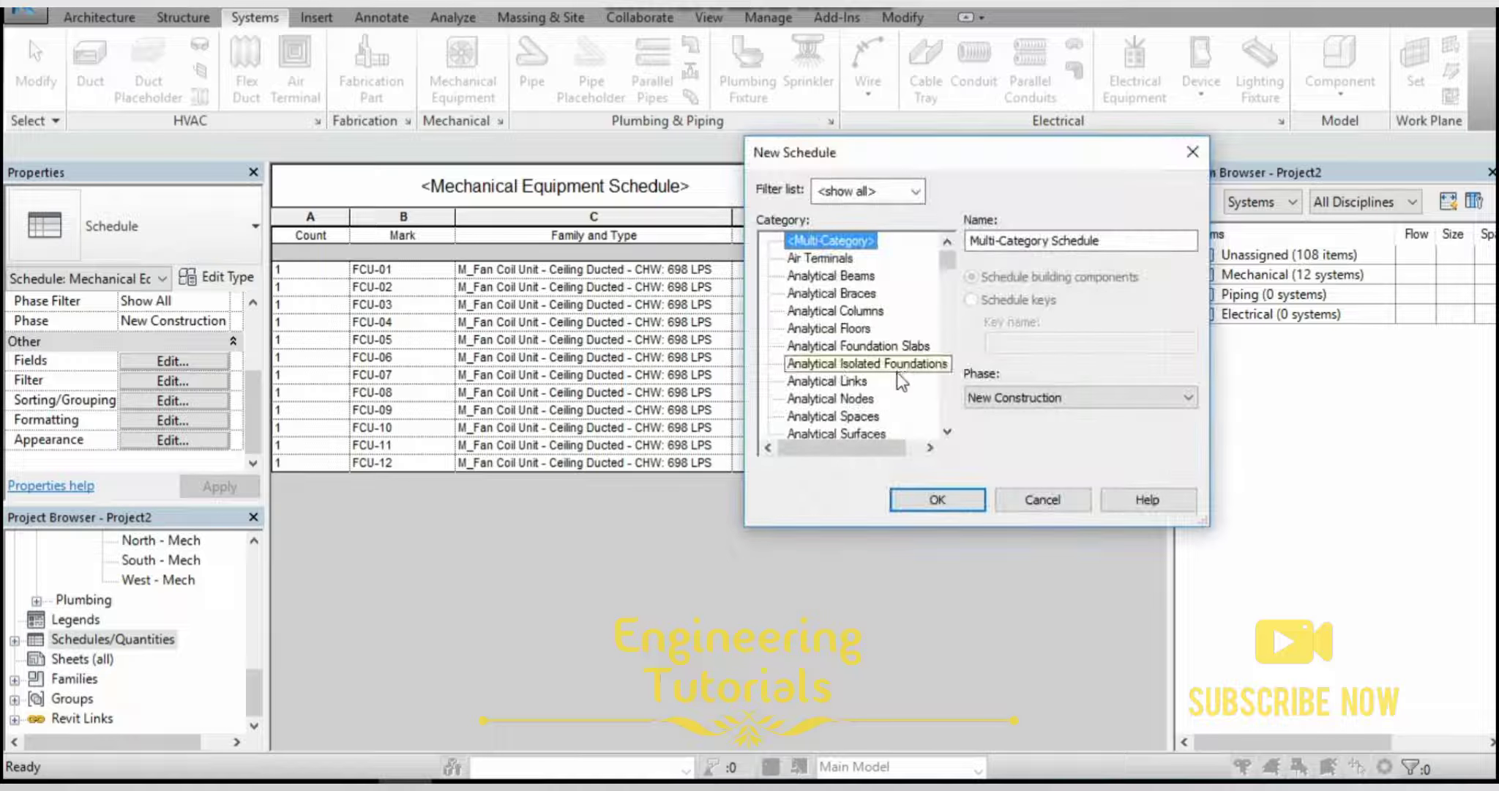
{"action": "scroll", "coordinate": [898, 374], "scroll_direction": "down", "scroll_amount": 5}
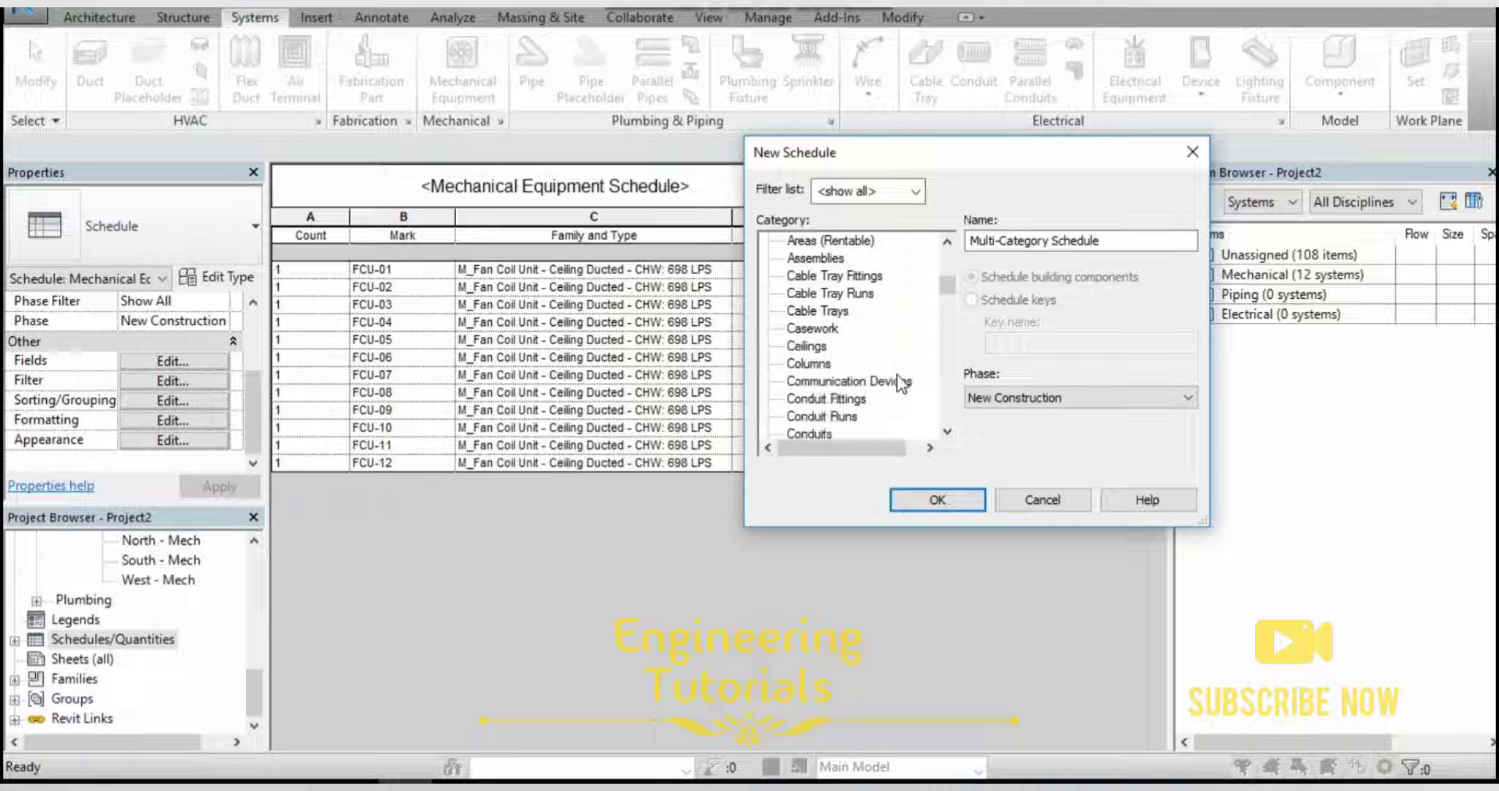
{"action": "scroll", "coordinate": [899, 381], "scroll_direction": "down", "scroll_amount": 4}
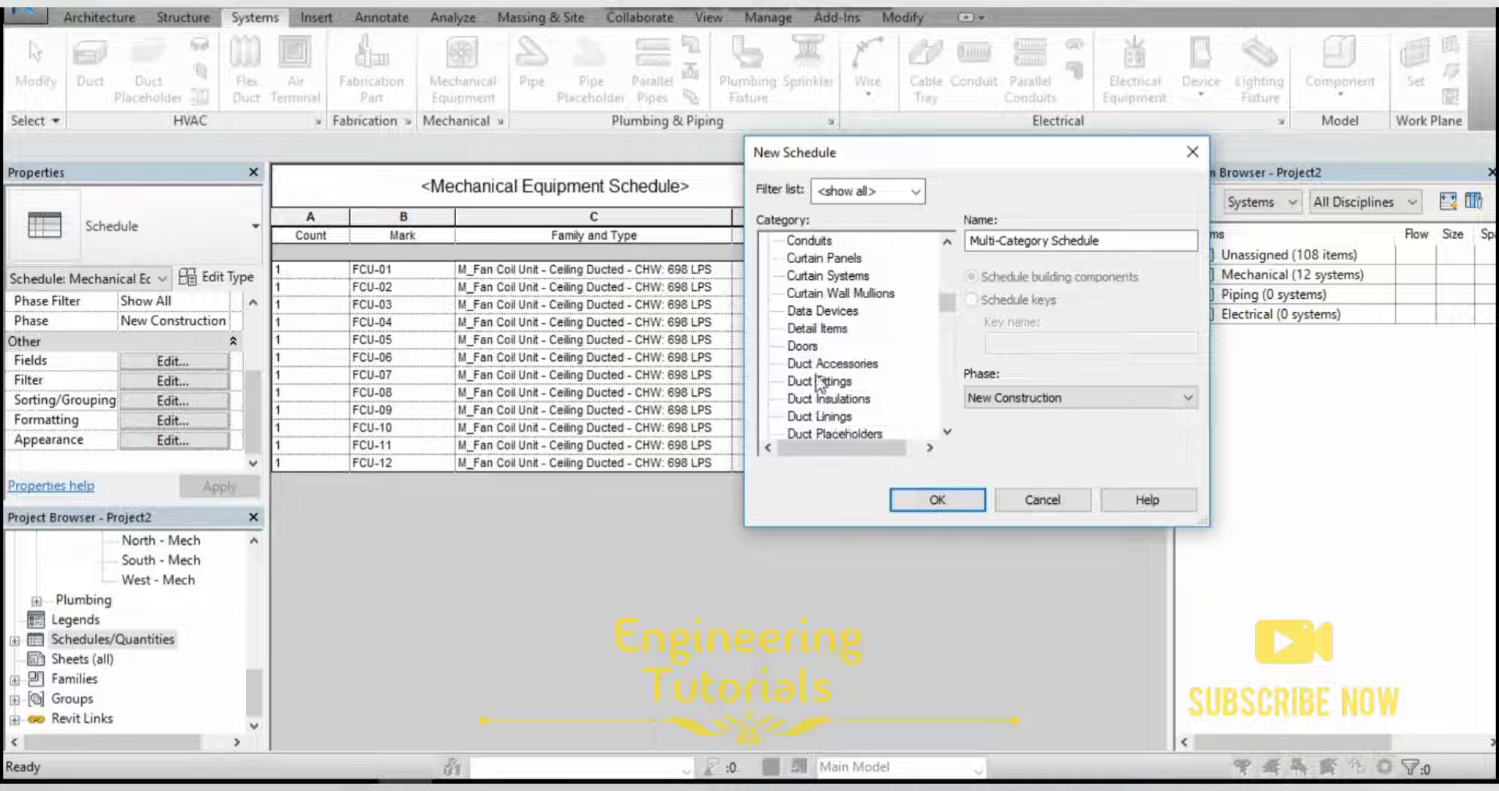
{"action": "scroll", "coordinate": [824, 410], "scroll_direction": "down", "scroll_amount": 1}
{"action": "left_click", "coordinate": [812, 431]}
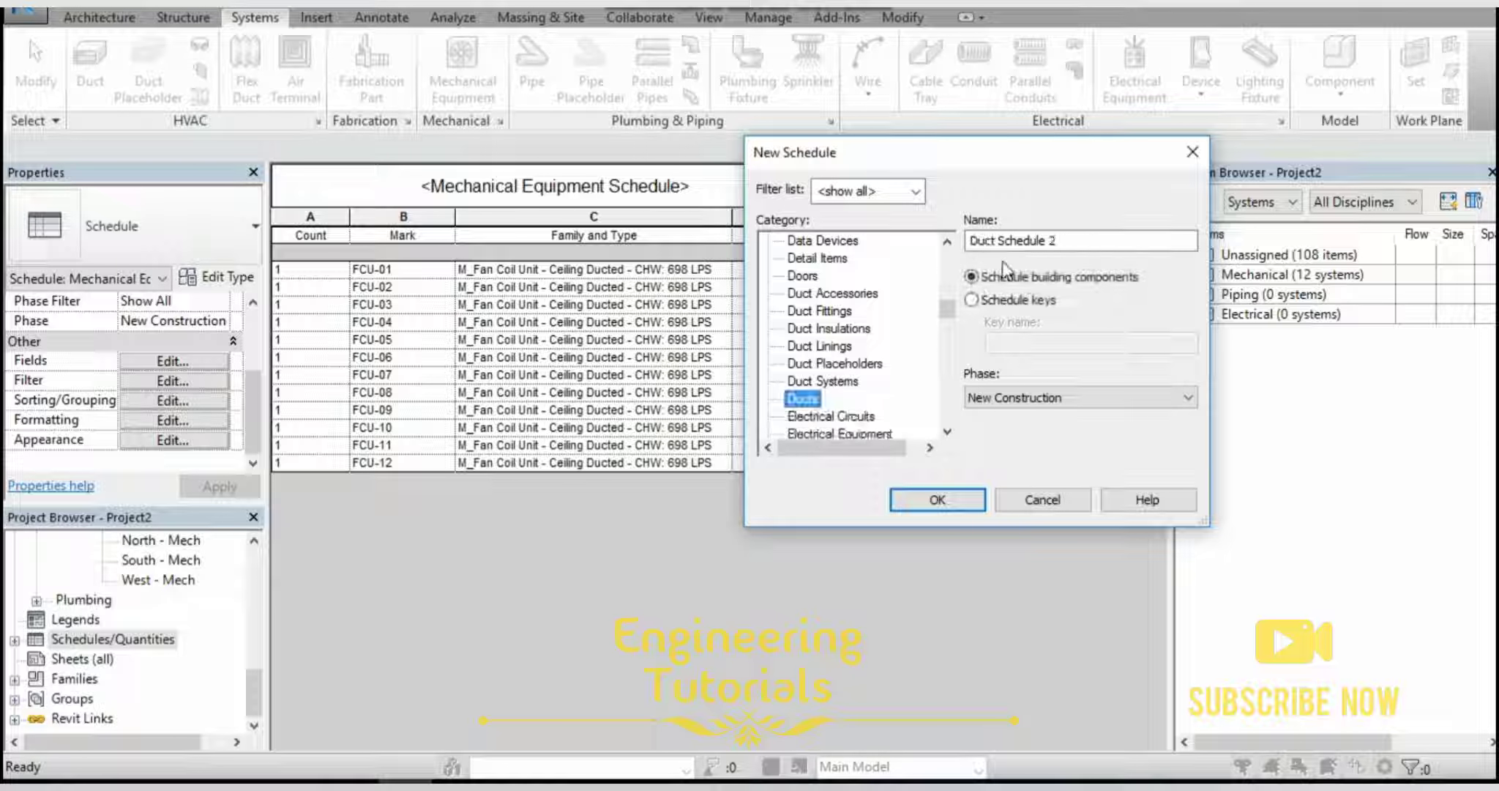
{"action": "left_click", "coordinate": [1085, 242]}
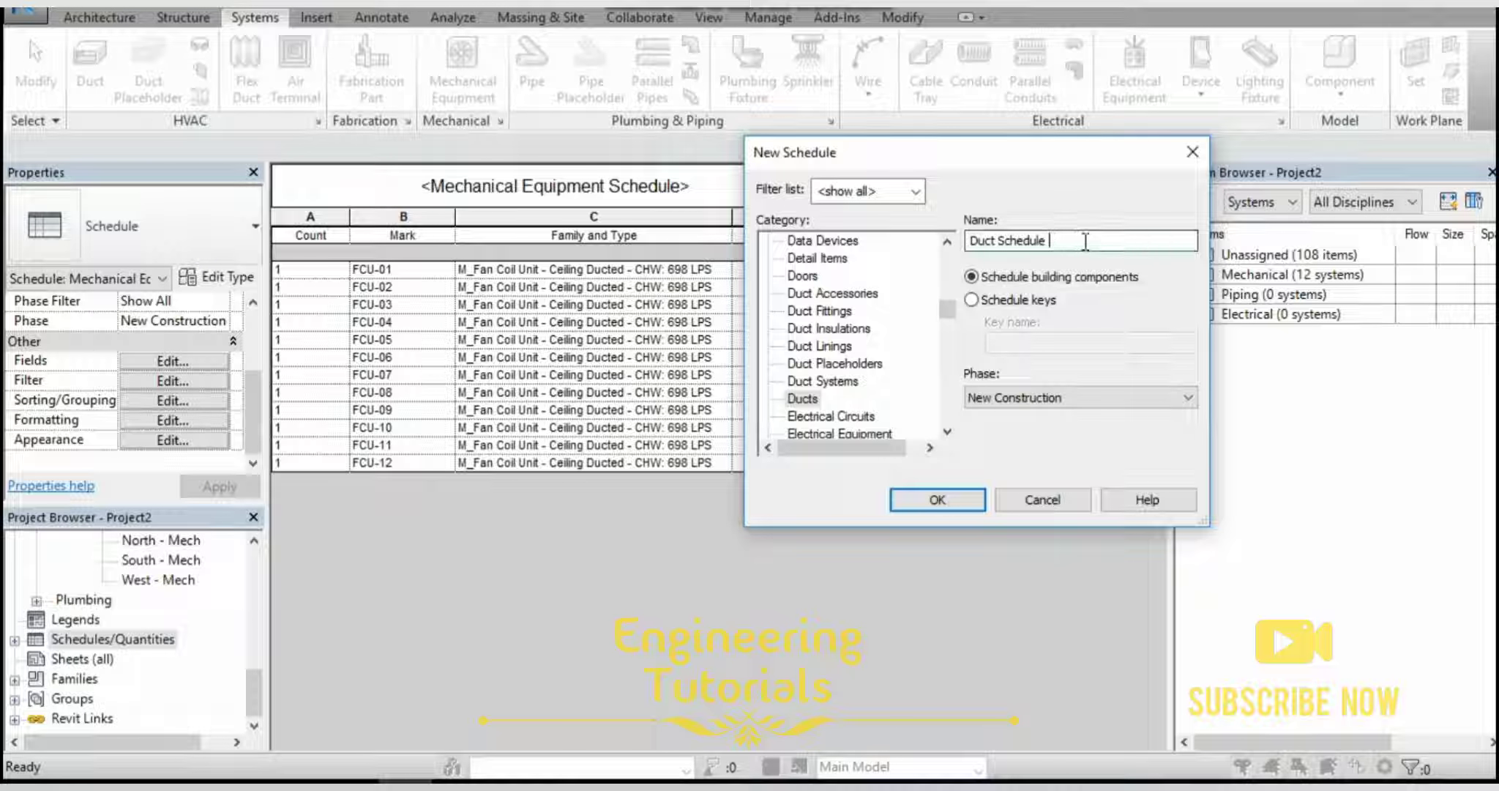
{"action": "key", "text": "BackSpace"}
{"action": "type", "text": "Weight"}
{"action": "left_click", "coordinate": [951, 503]}
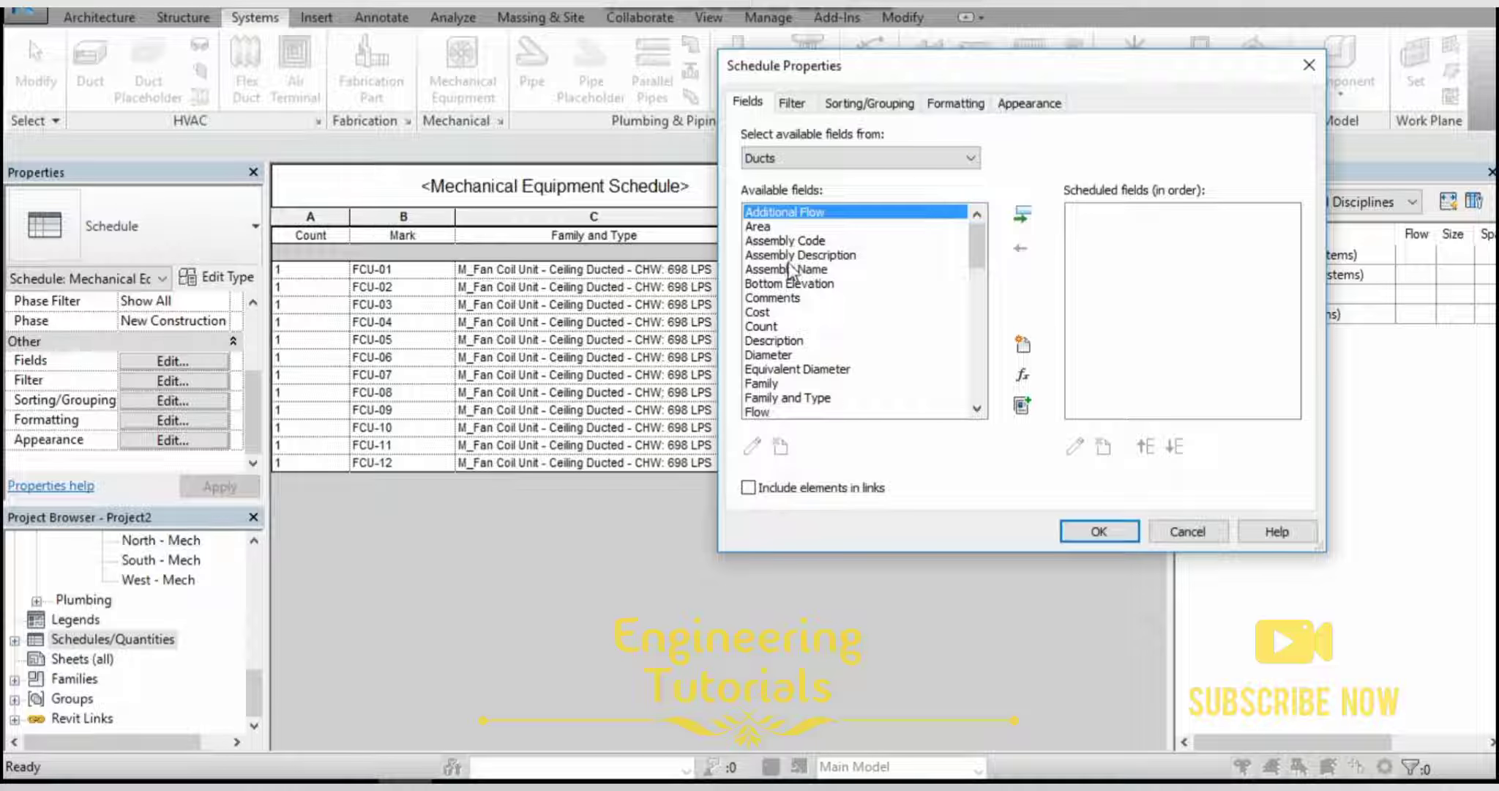
Add the Area, Count, and Length fields to the duct weight schedule.
{"action": "double_click", "coordinate": [762, 227]}
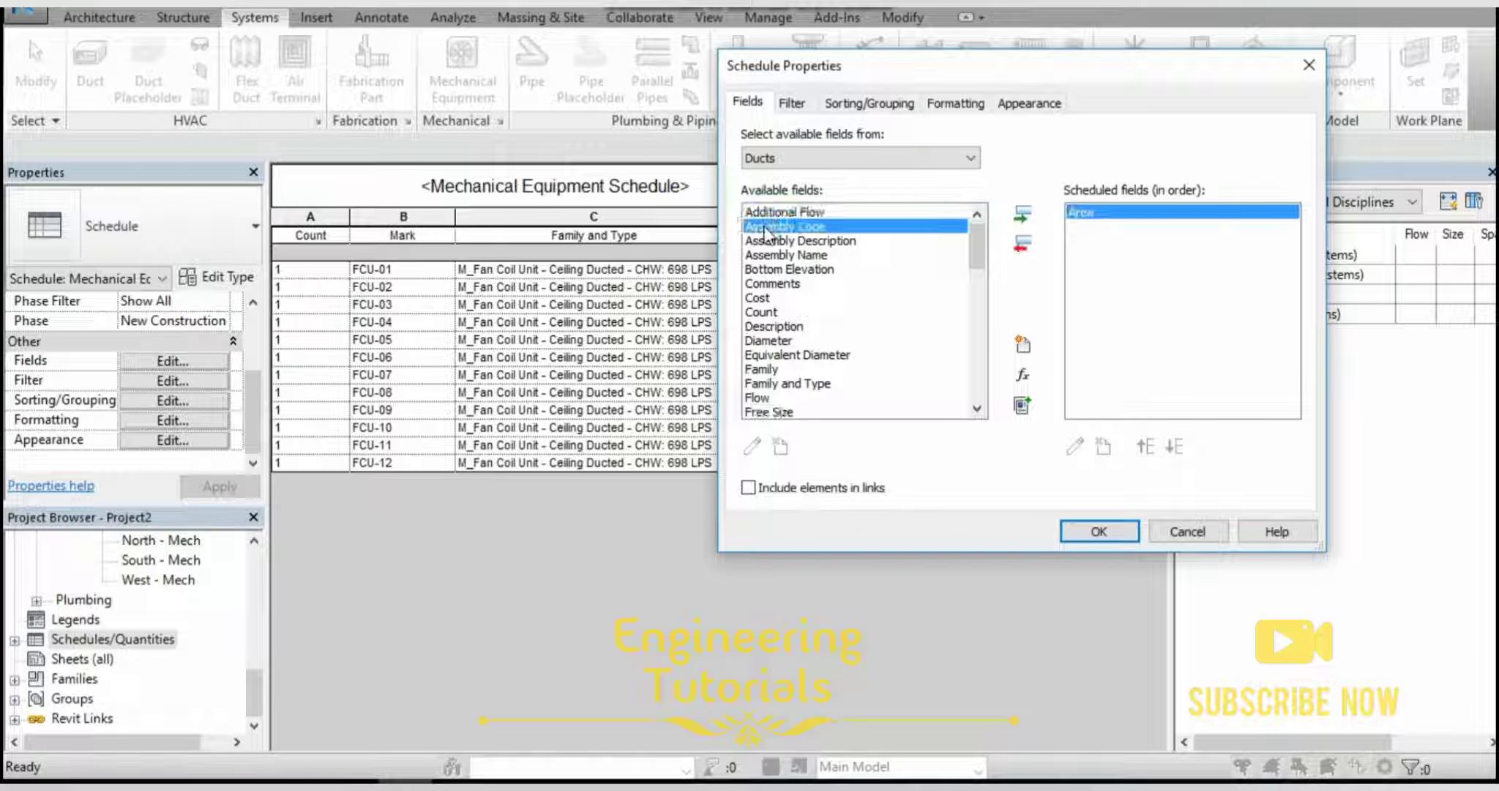
{"action": "double_click", "coordinate": [769, 315]}
{"action": "scroll", "coordinate": [805, 359], "scroll_direction": "down", "scroll_amount": 2}
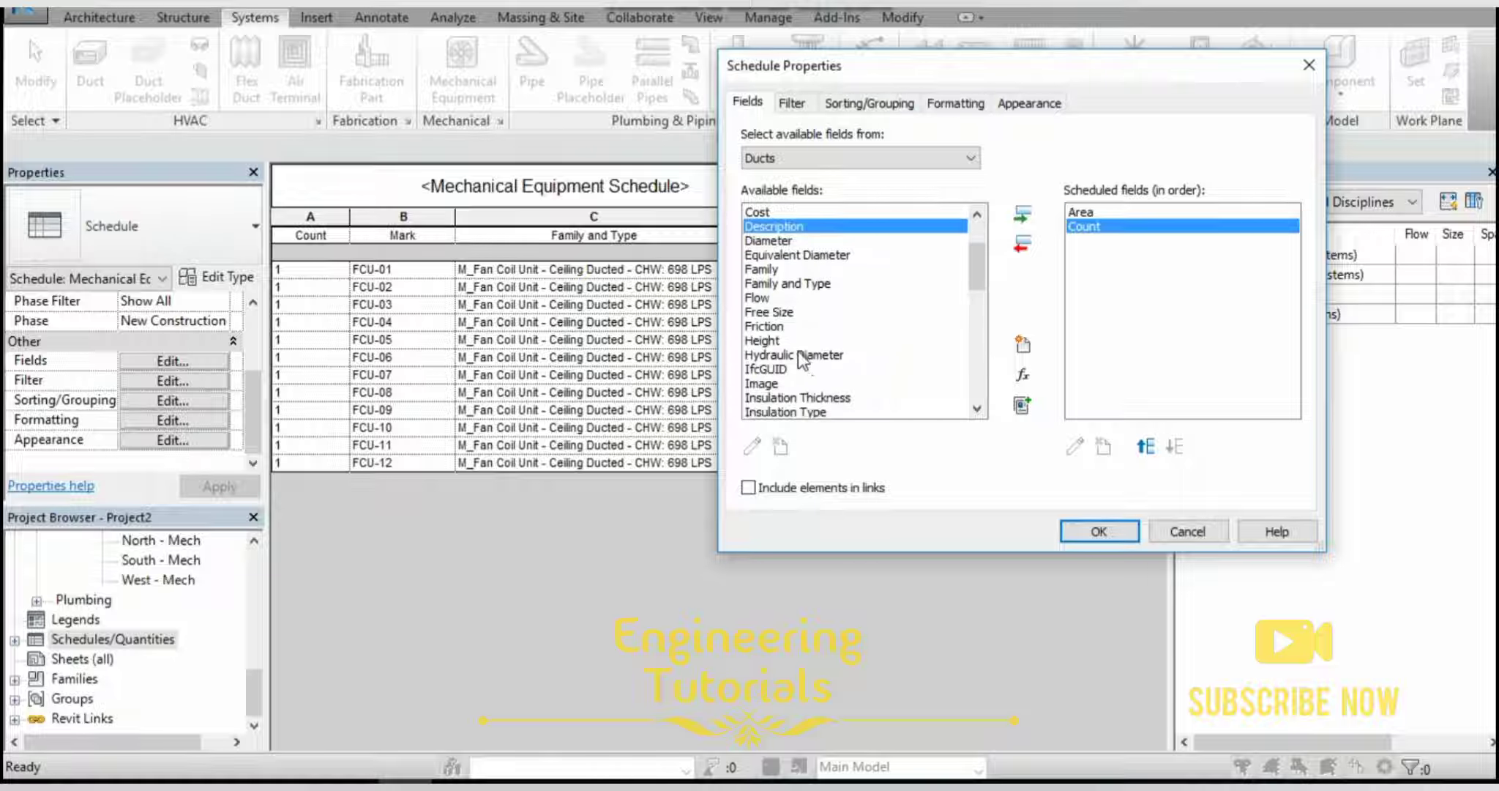
{"action": "scroll", "coordinate": [783, 347], "scroll_direction": "down", "scroll_amount": 2}
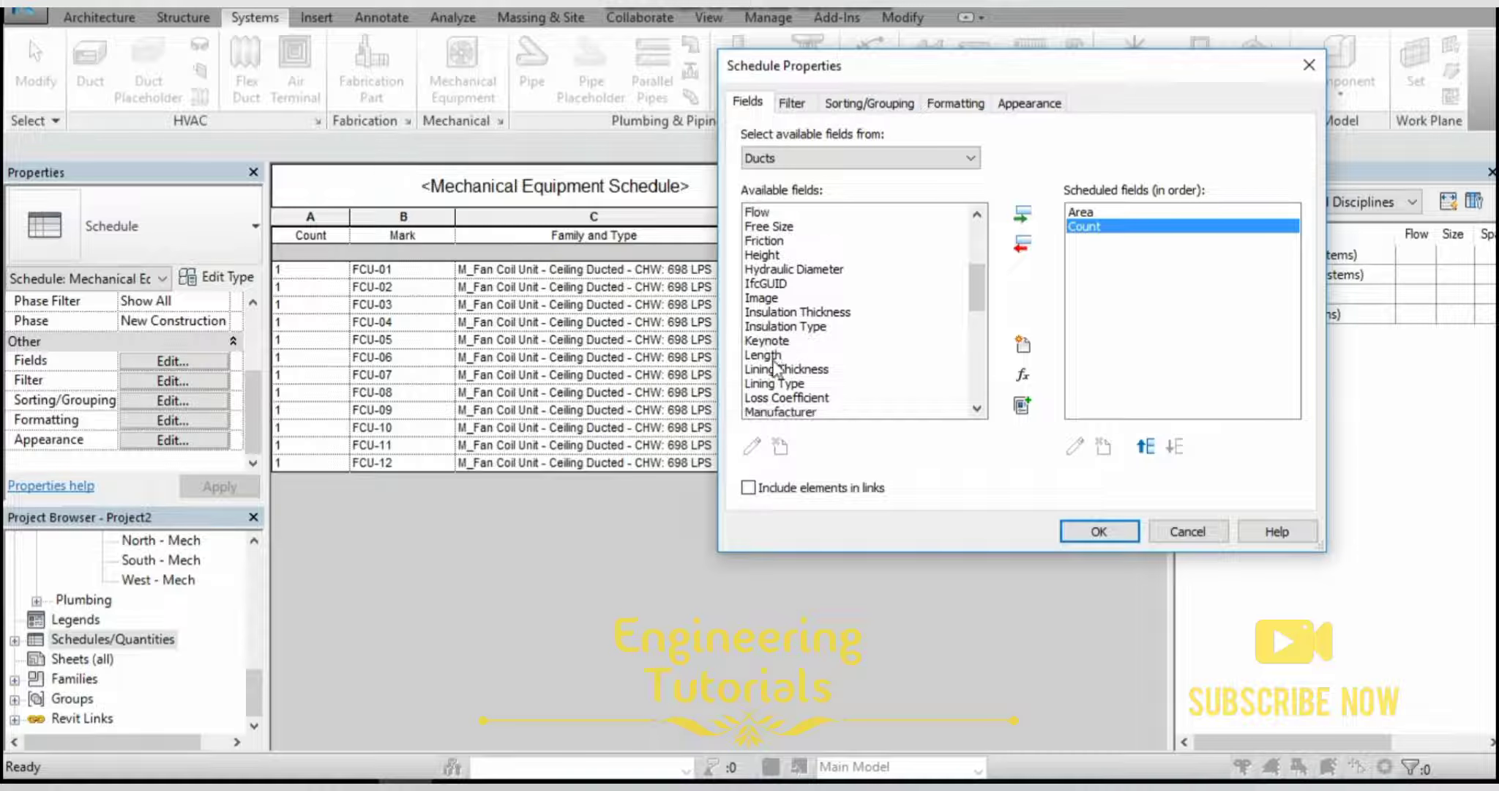
{"action": "double_click", "coordinate": [765, 355]}
{"action": "scroll", "coordinate": [795, 387], "scroll_direction": "down", "scroll_amount": 2}
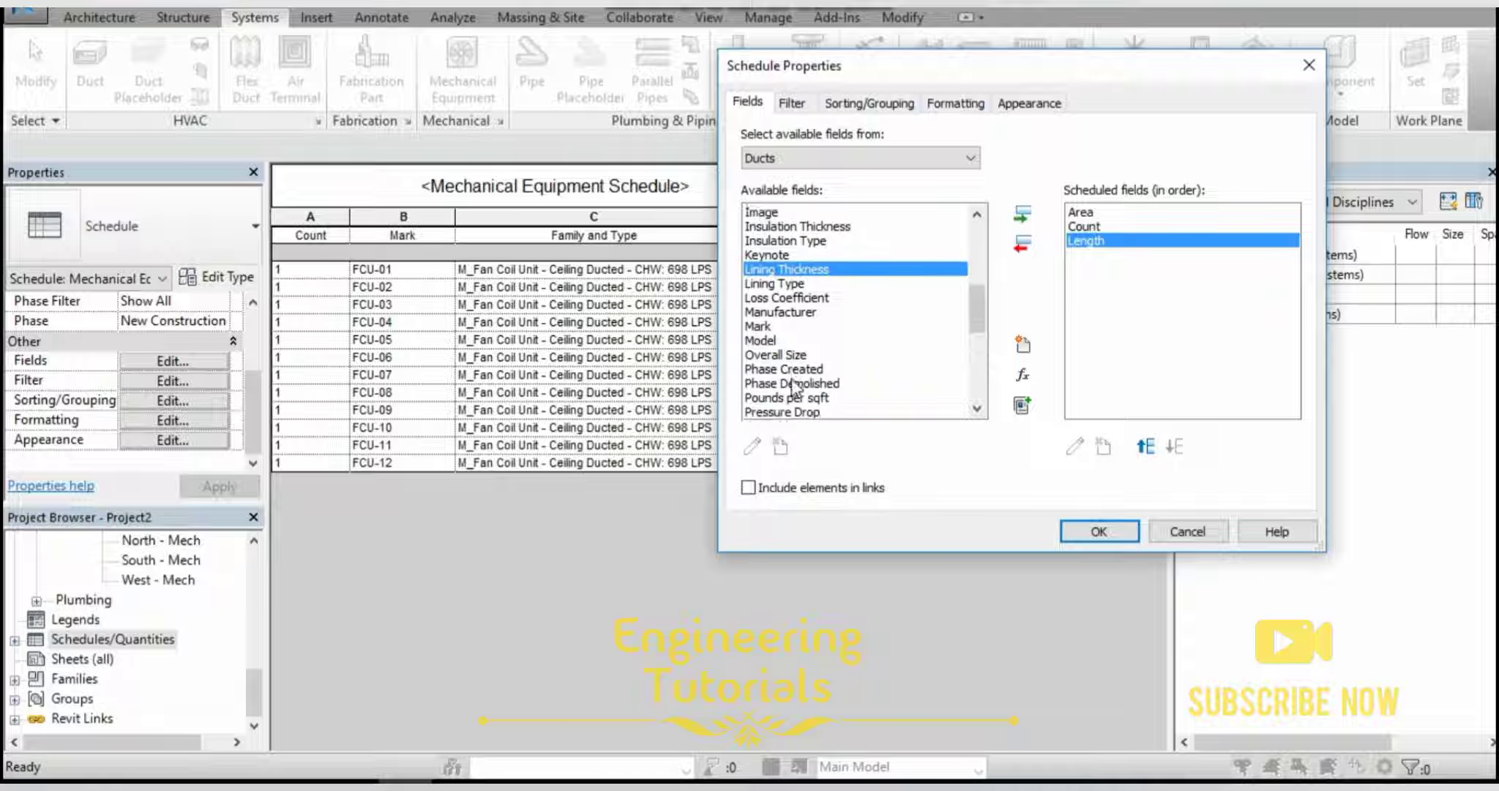
{"action": "scroll", "coordinate": [794, 381], "scroll_direction": "down", "scroll_amount": 2}
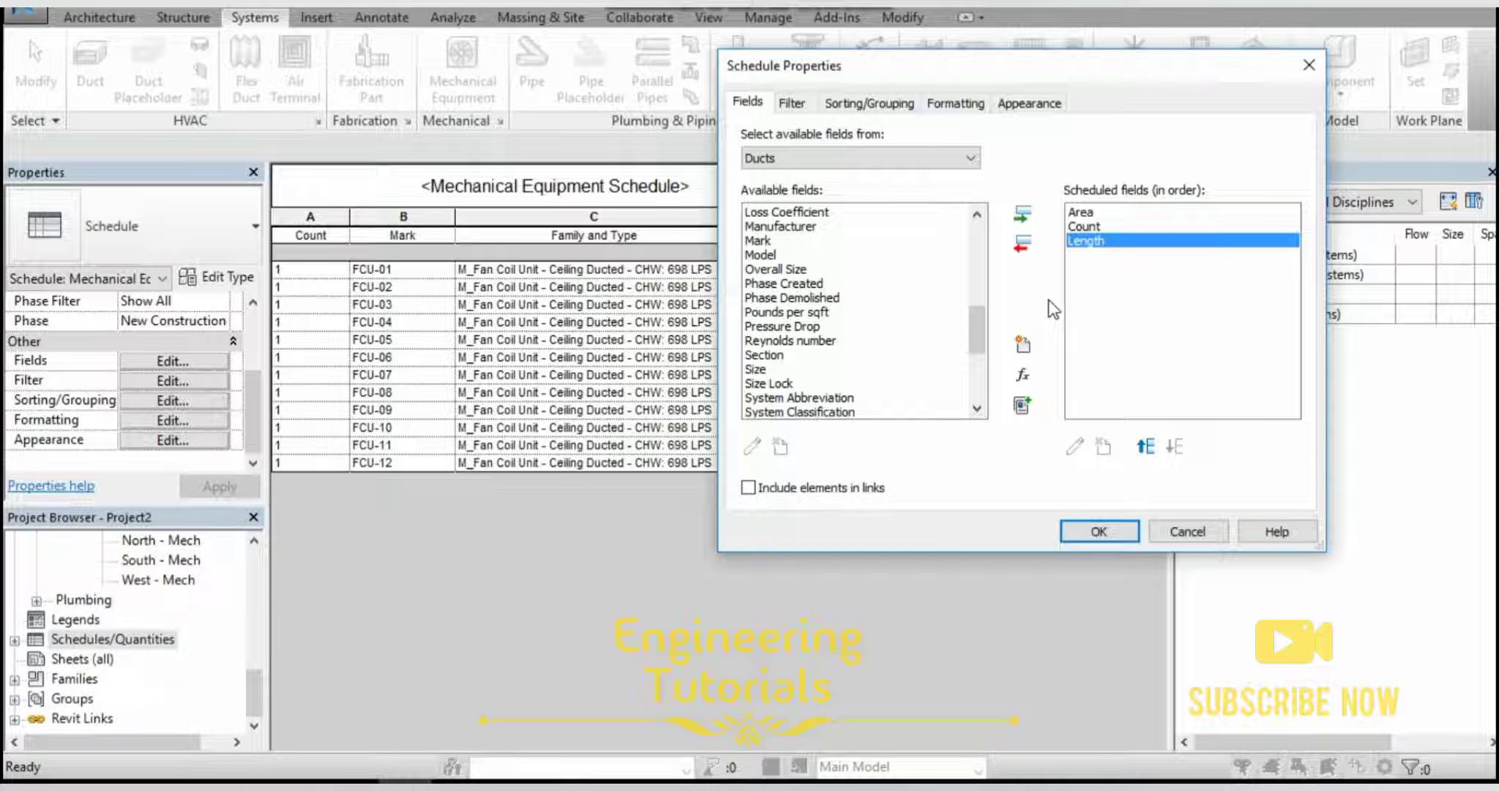
Create a new project parameter for the schedule, name it Pounds per sqft of duct, and make it a type parameter.
{"action": "left_click", "coordinate": [1023, 344]}
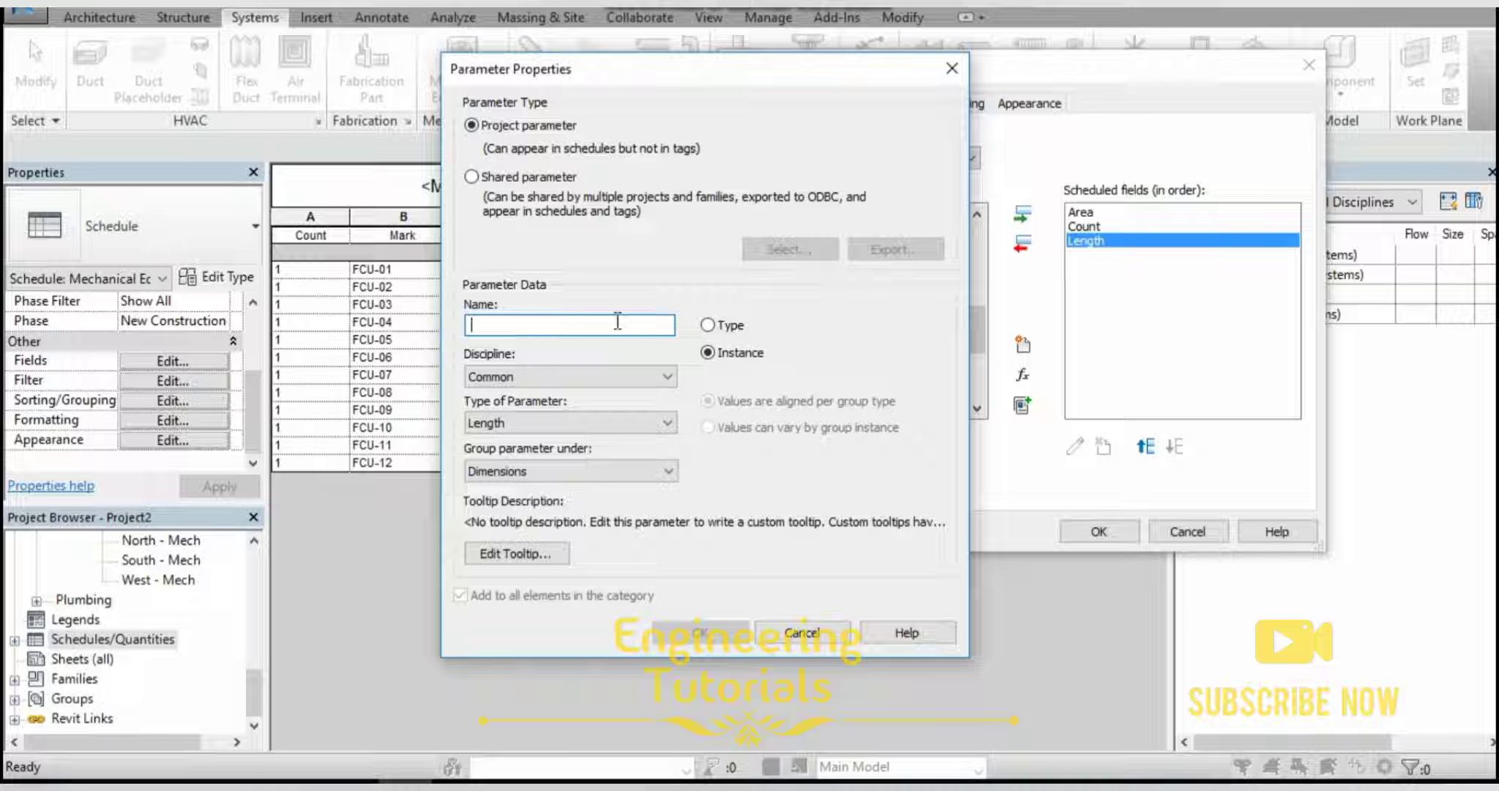
{"action": "type", "text": "Pounds"}
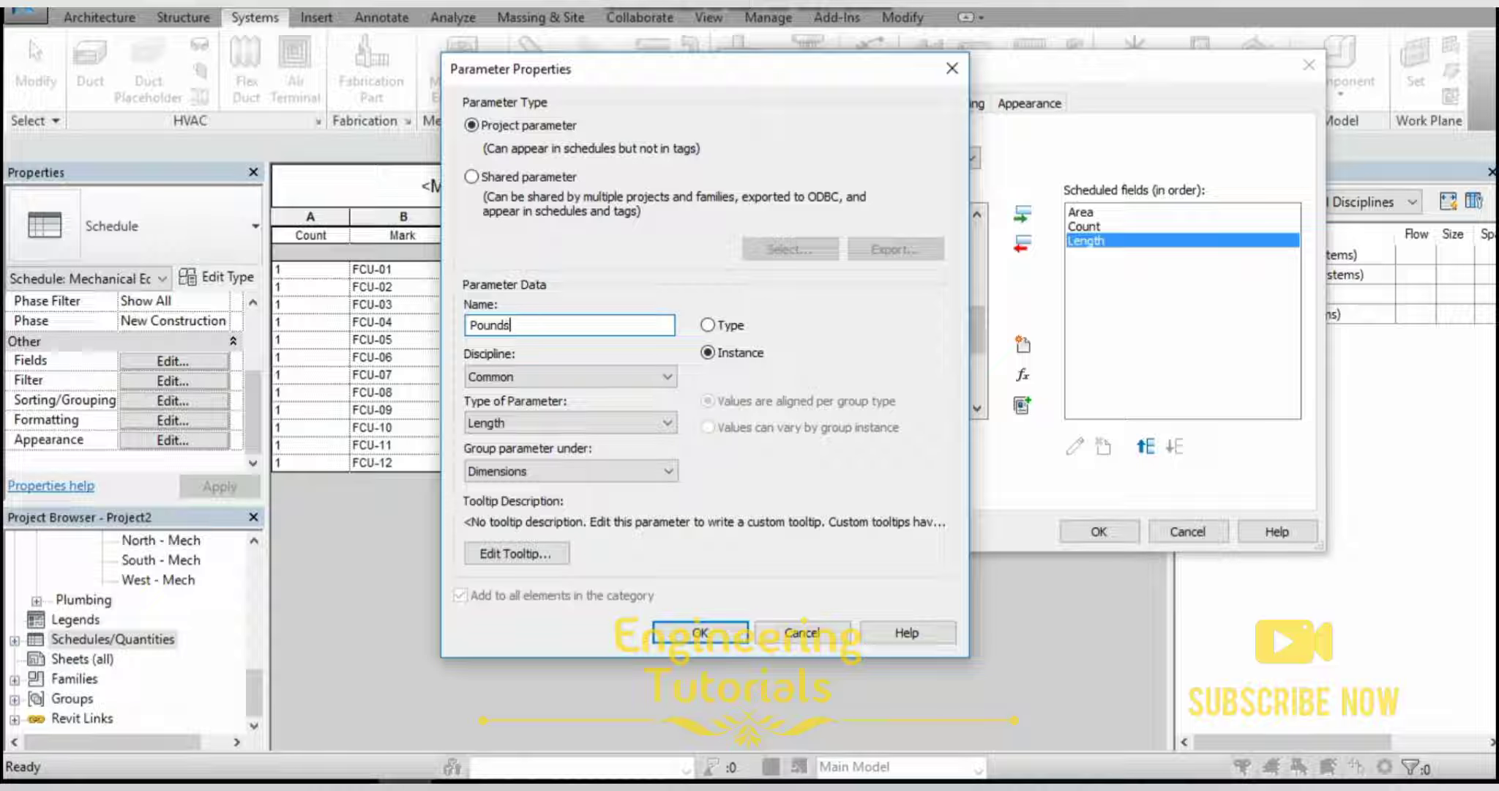
{"action": "type", "text": " per sqft"}
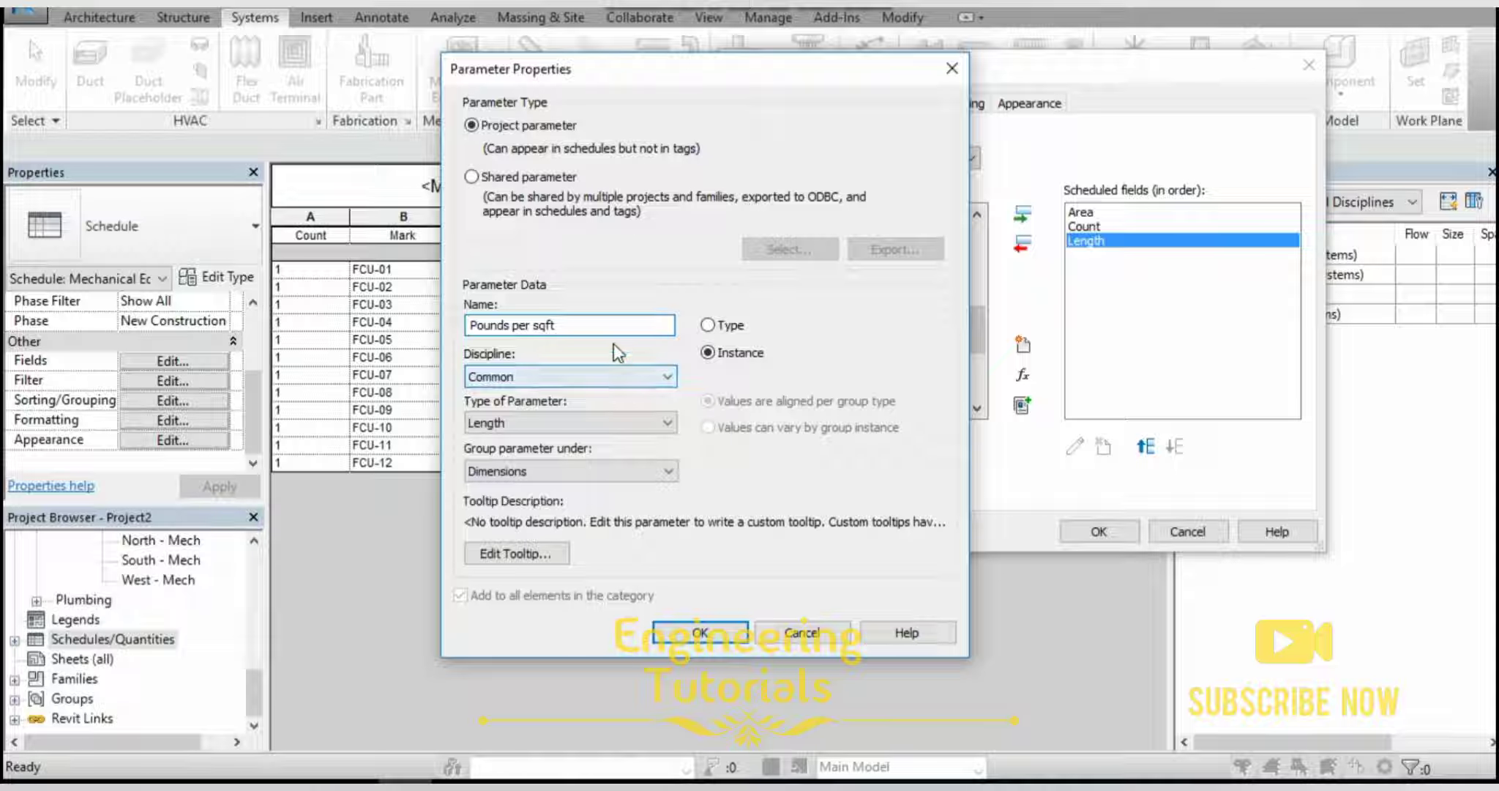
{"action": "type", "text": " of c"}
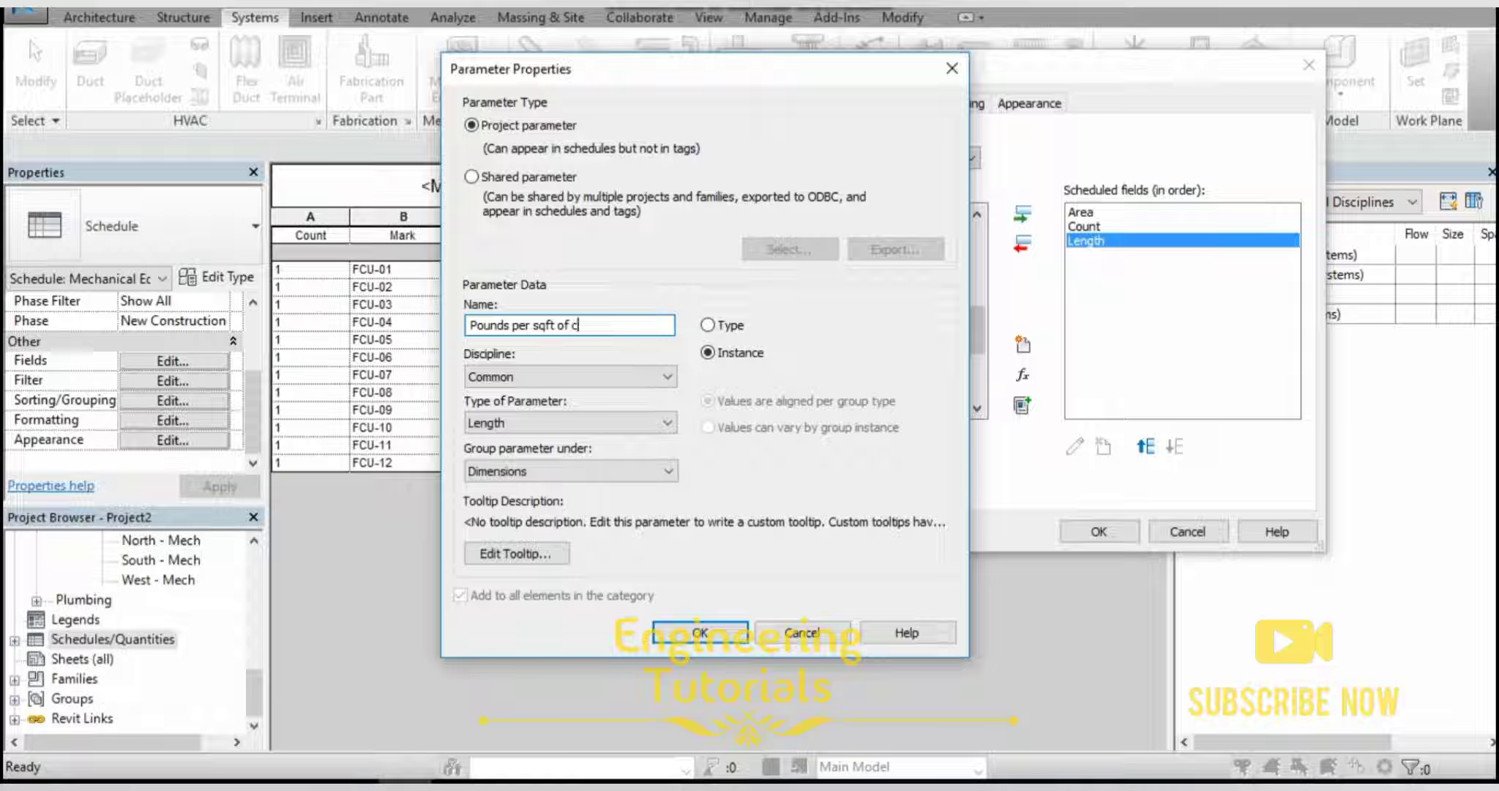
{"action": "key", "text": "BackSpace"}
{"action": "key", "text": "BackSpace"}
{"action": "left_click", "coordinate": [707, 325]}
Set the new parameter's discipline to Structural and type to Area Force, group it under Mechanical, and add it to the scheduled fields.
{"action": "left_click", "coordinate": [623, 377]}
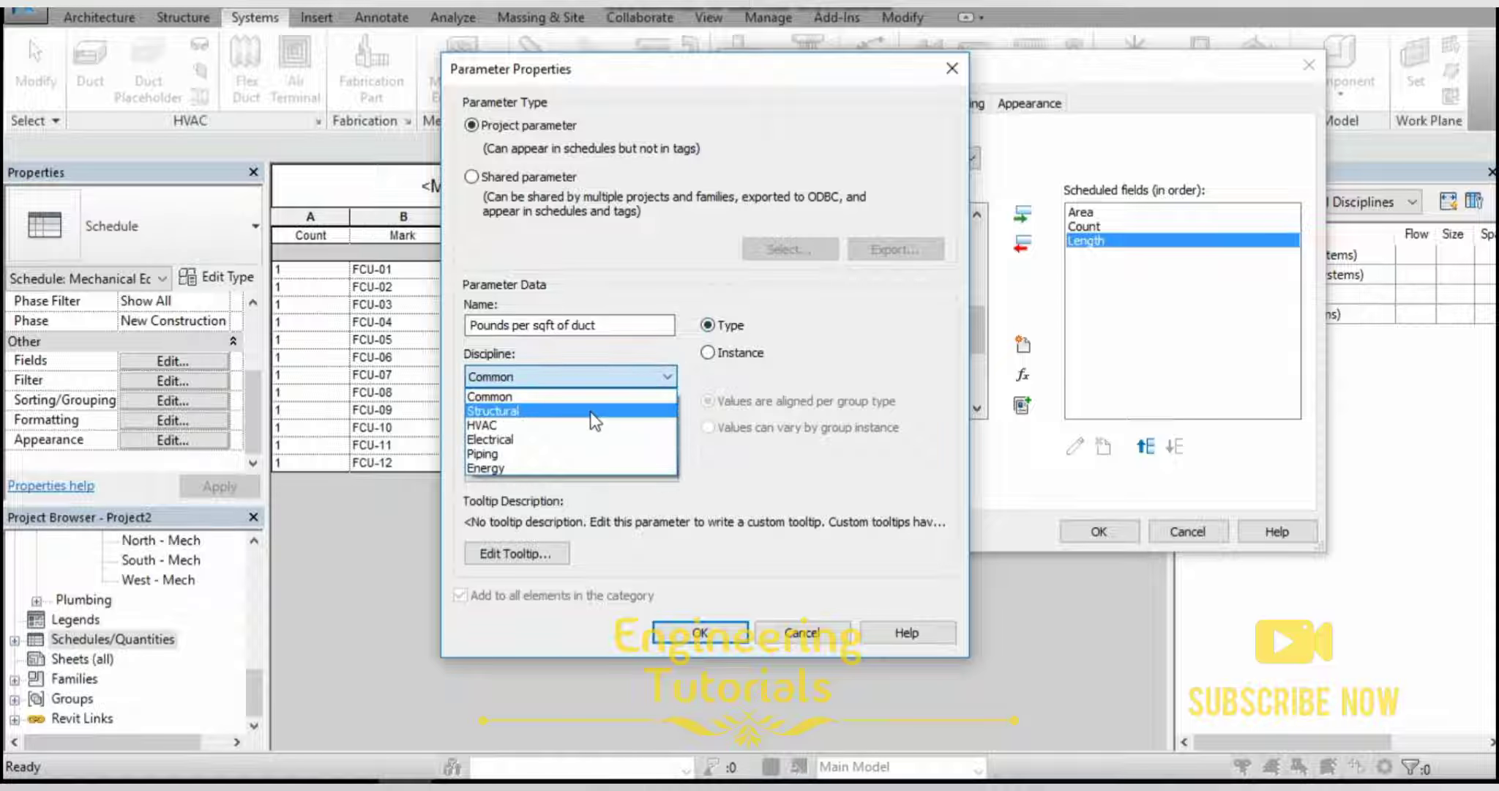
{"action": "left_click", "coordinate": [588, 413]}
{"action": "left_click", "coordinate": [589, 423]}
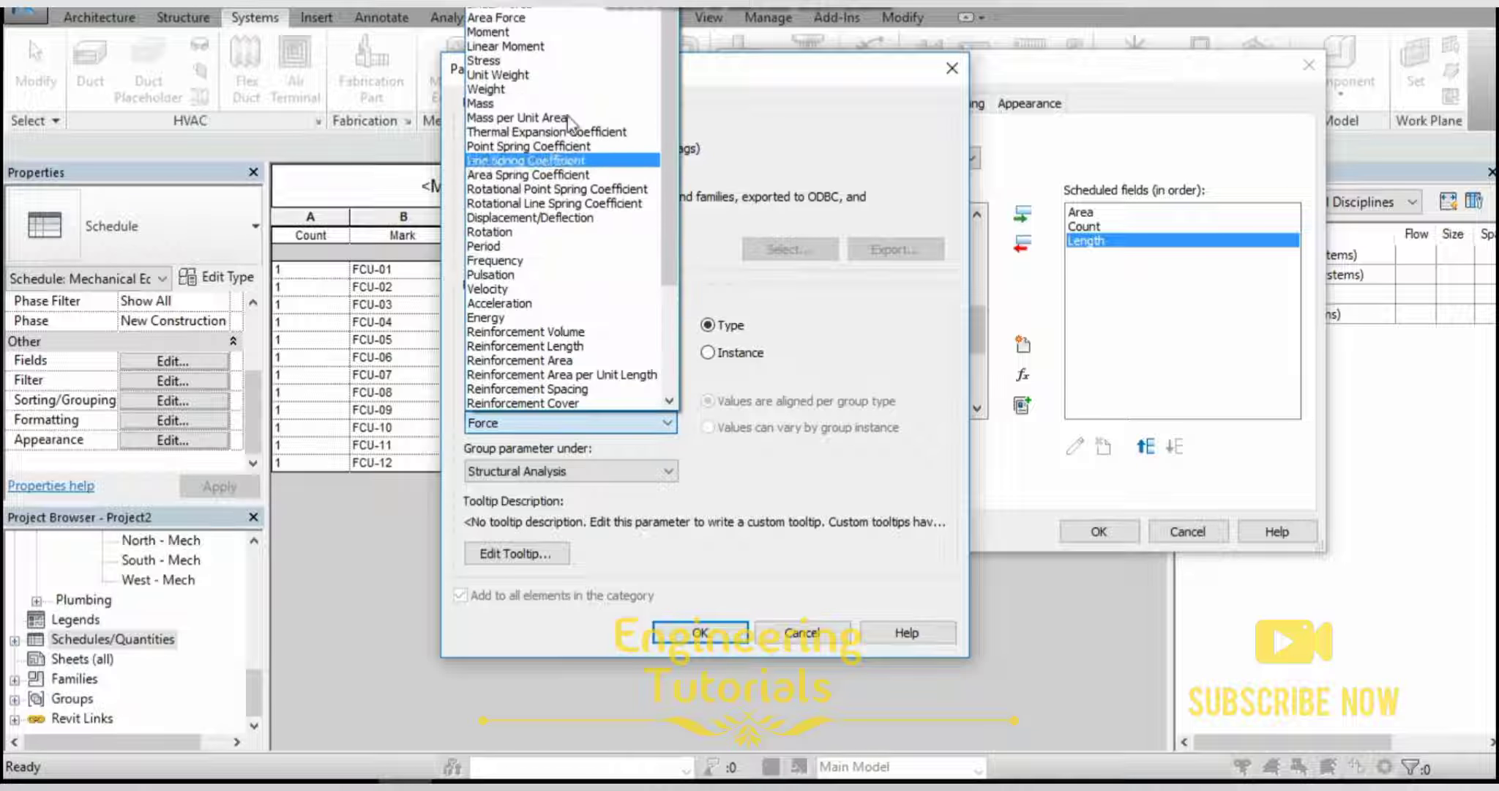
{"action": "left_click", "coordinate": [571, 17]}
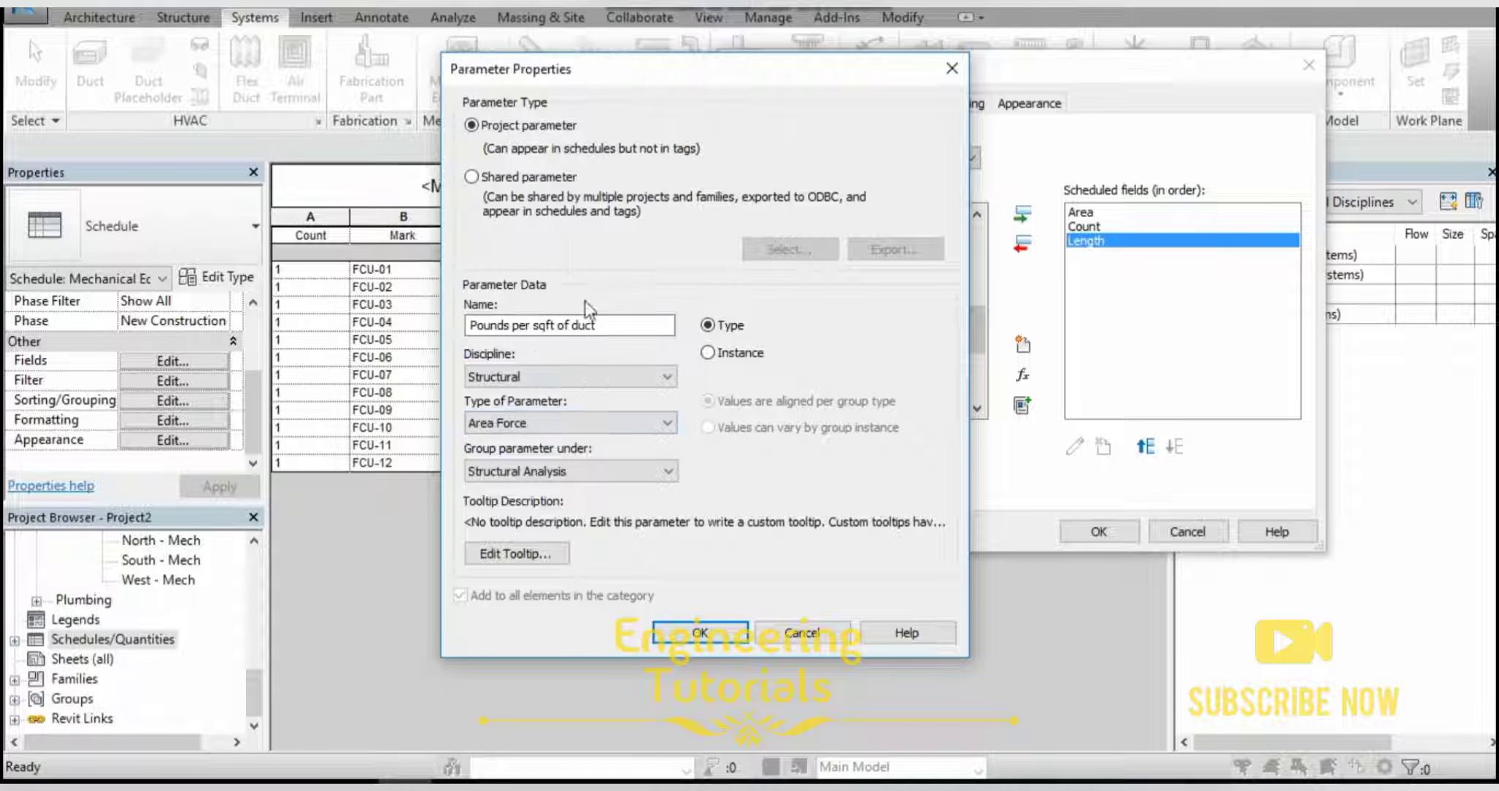
{"action": "left_click", "coordinate": [621, 477]}
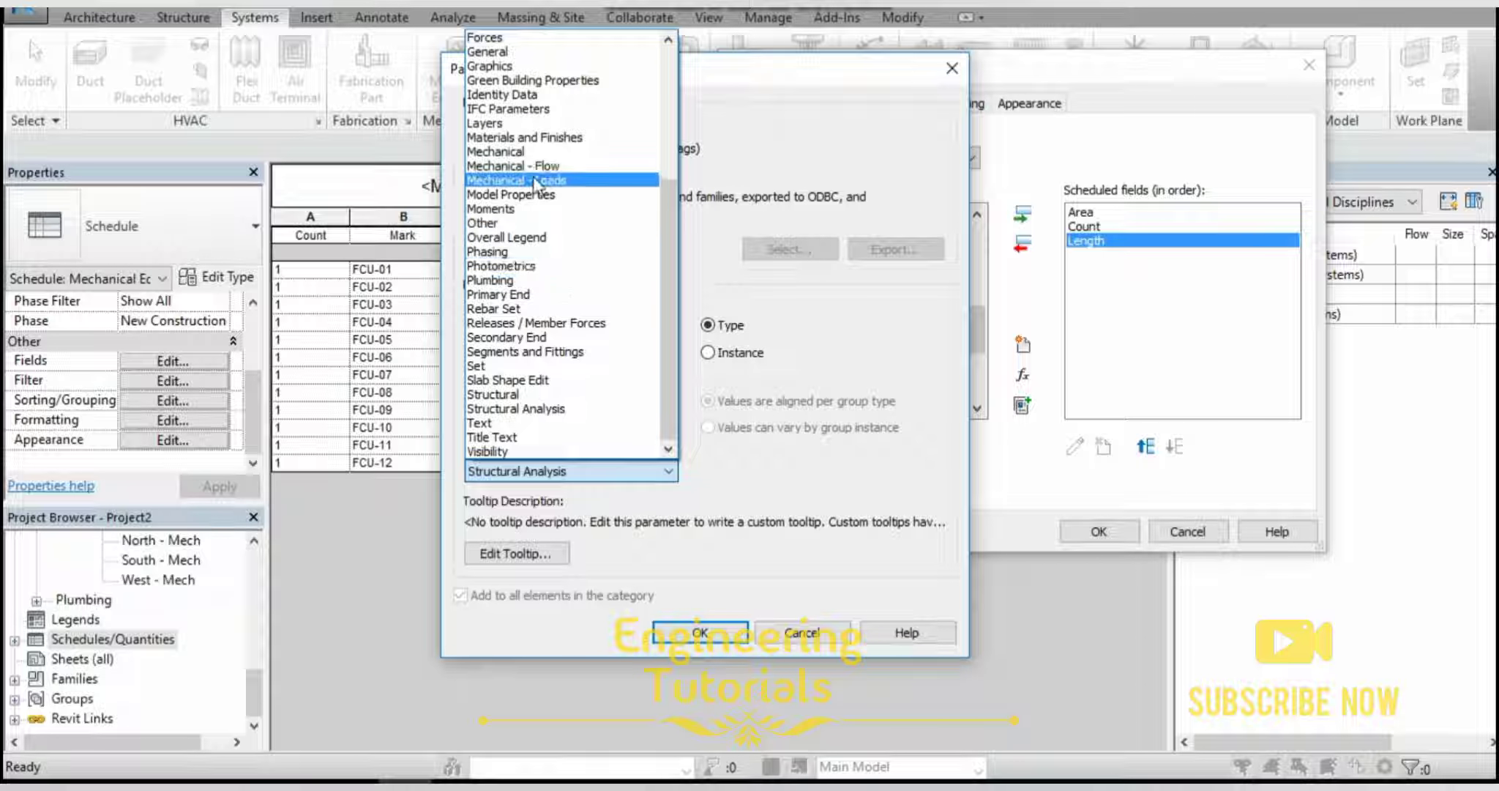
{"action": "left_click", "coordinate": [537, 152]}
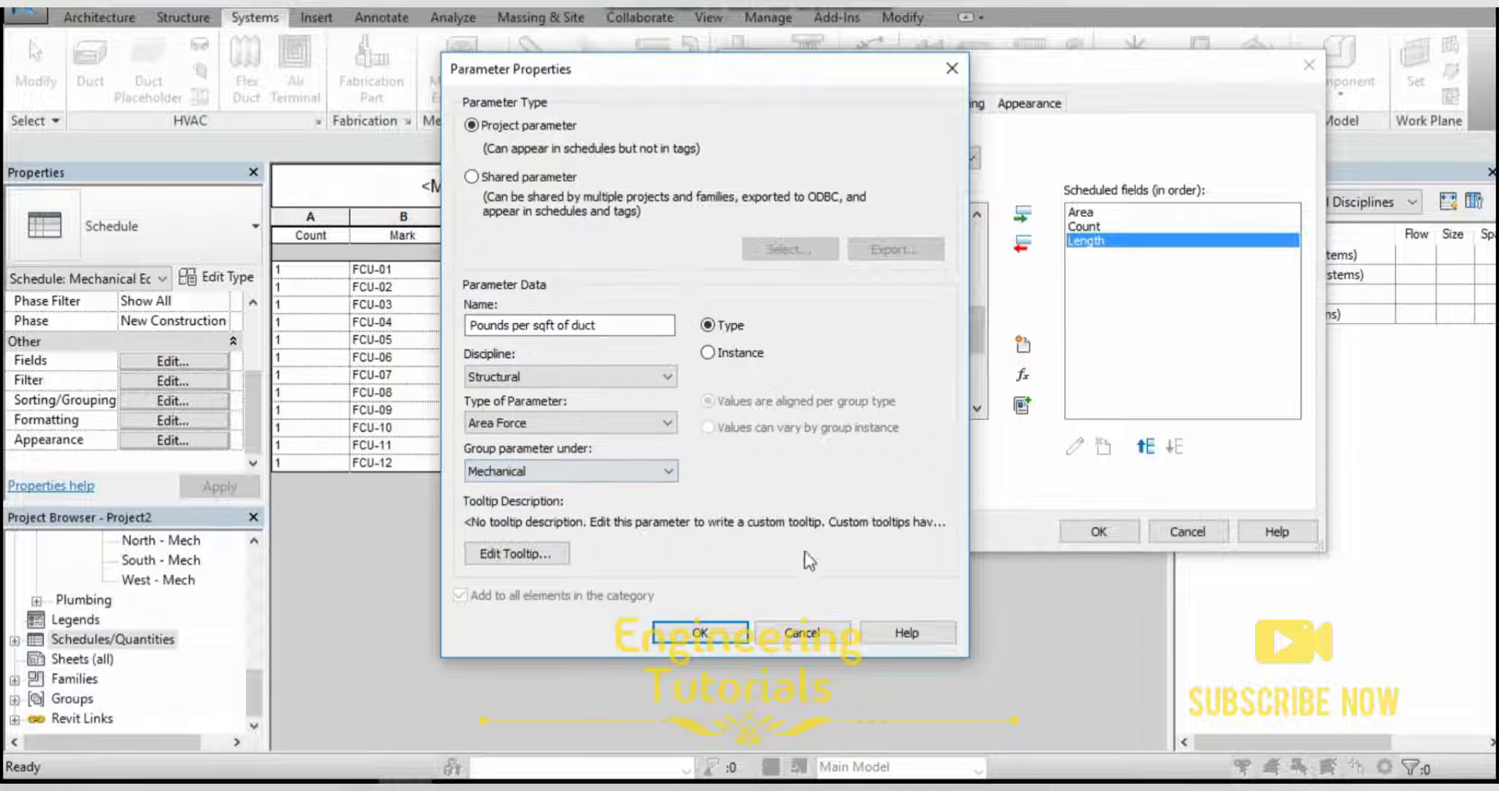
{"action": "left_click", "coordinate": [701, 632]}
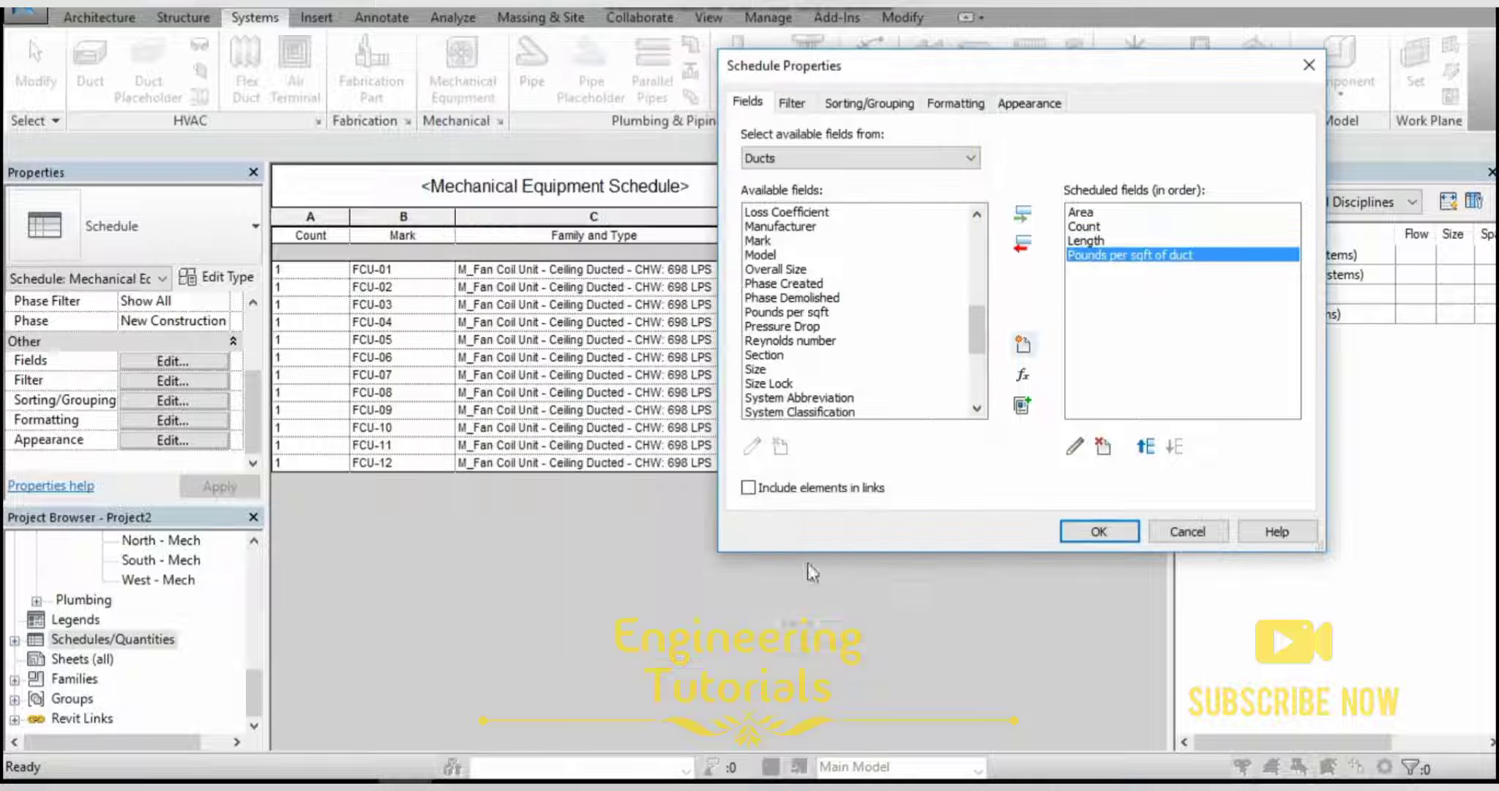
Start a calculated value named Pounds of duct with the Structural discipline and the Force type.
{"action": "left_click", "coordinate": [1023, 375]}
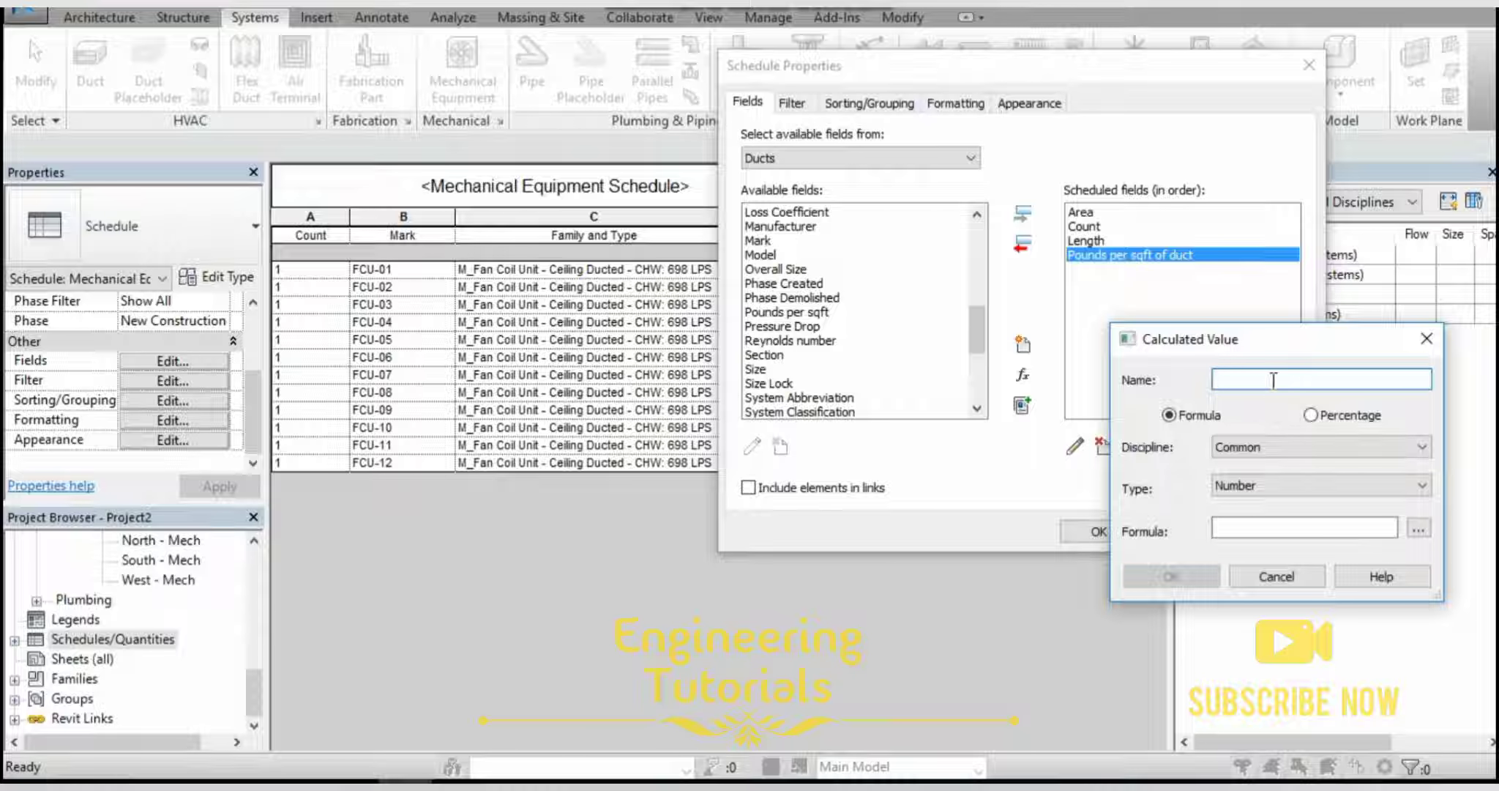
{"action": "type", "text": "Pounds of duct"}
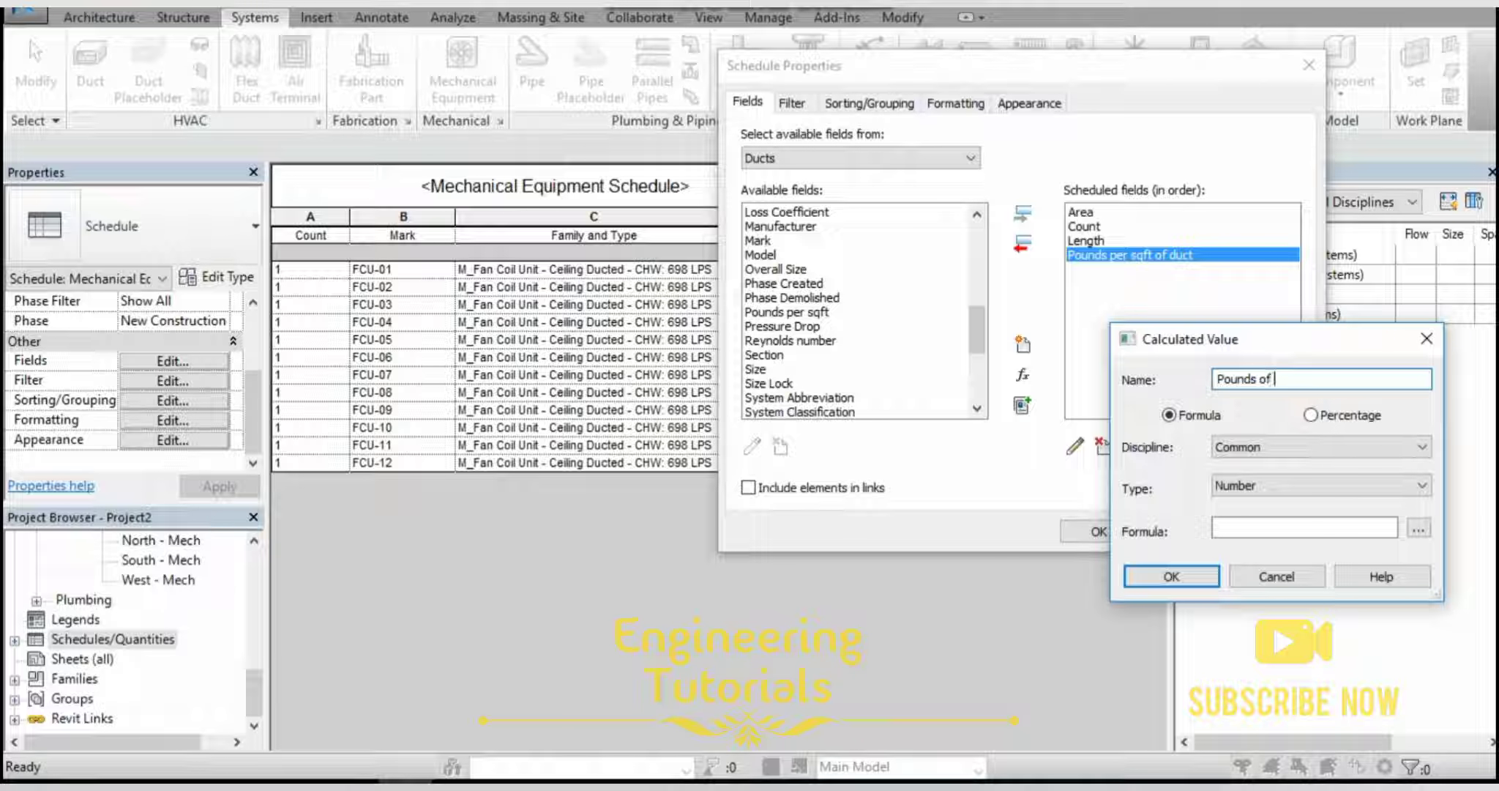
{"action": "left_click", "coordinate": [1287, 446]}
{"action": "left_click", "coordinate": [1272, 481]}
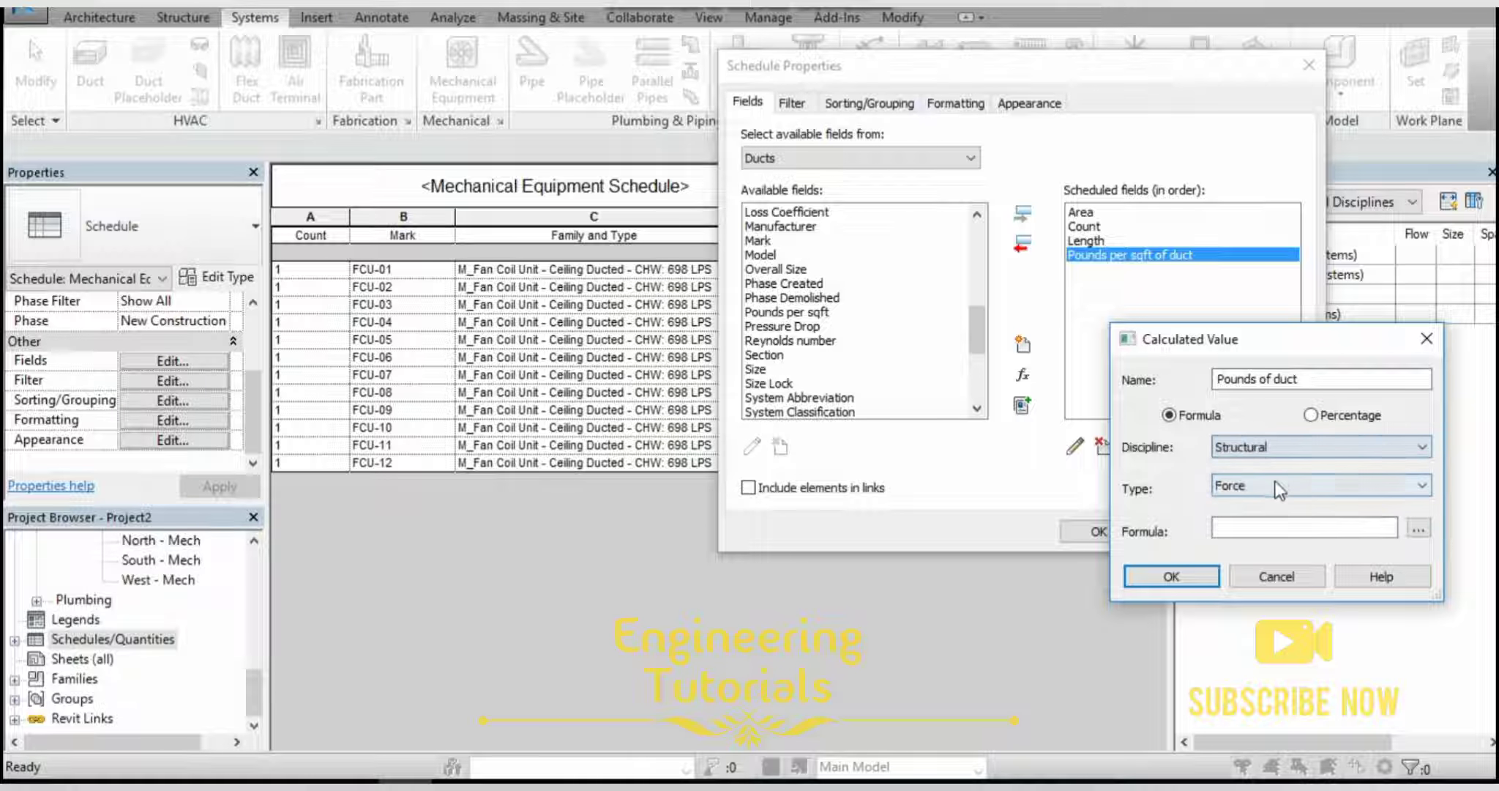
Build the calculated value's formula as Area*Pounds per sqft of duct and add it to the scheduled fields.
{"action": "left_click", "coordinate": [1419, 528]}
{"action": "left_click", "coordinate": [654, 594]}
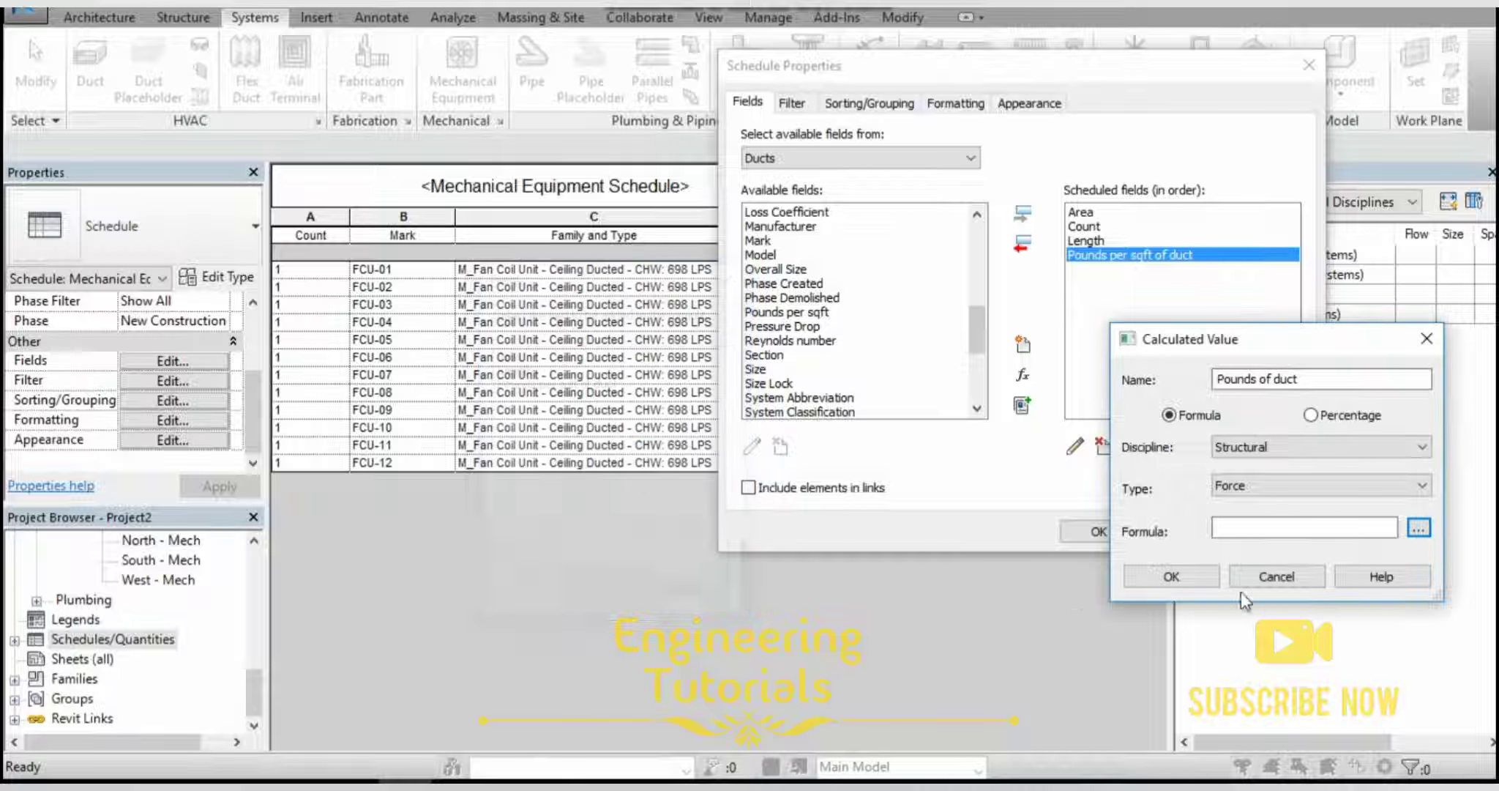
{"action": "left_click", "coordinate": [1420, 528]}
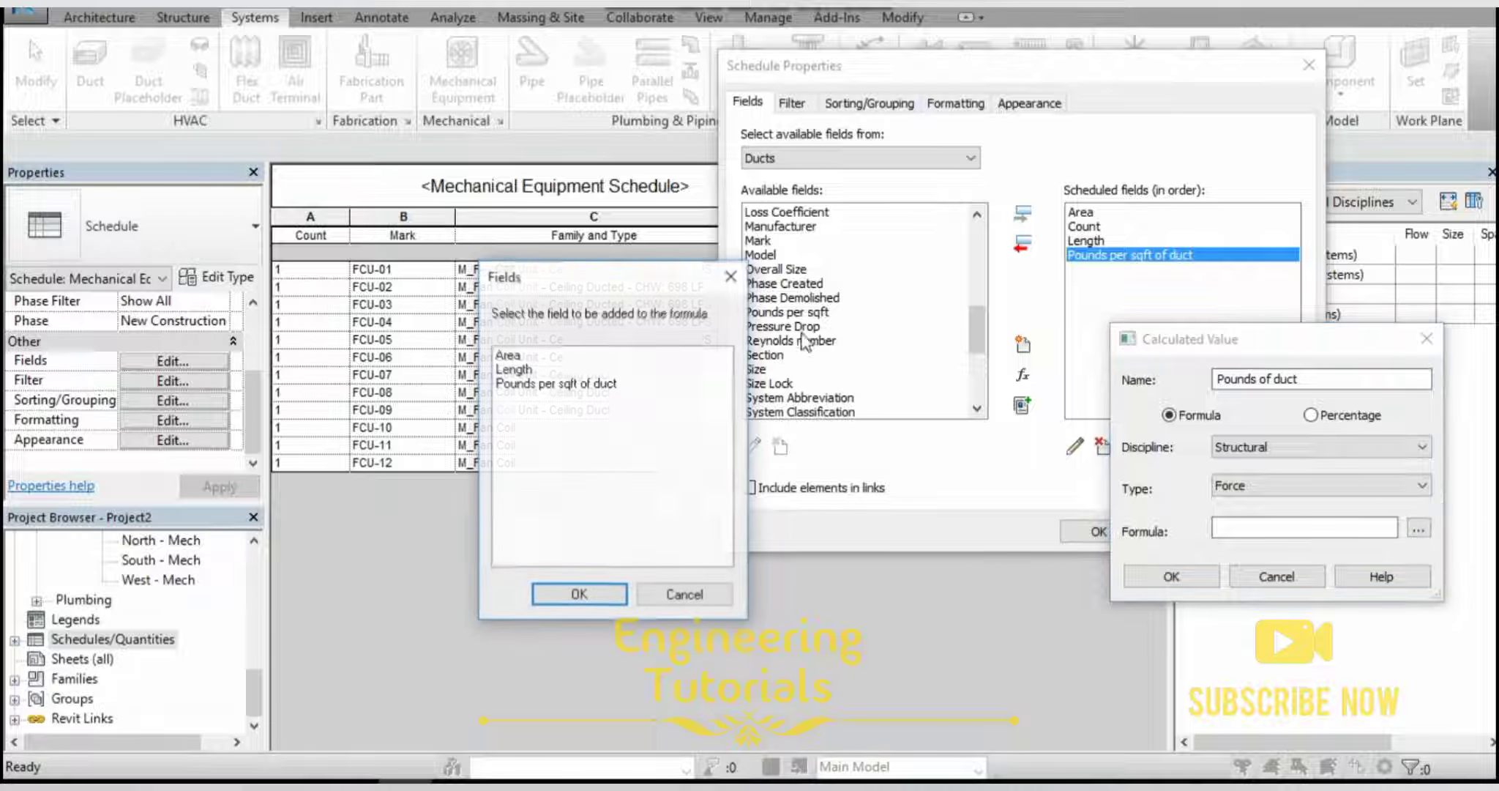
{"action": "left_click", "coordinate": [512, 359]}
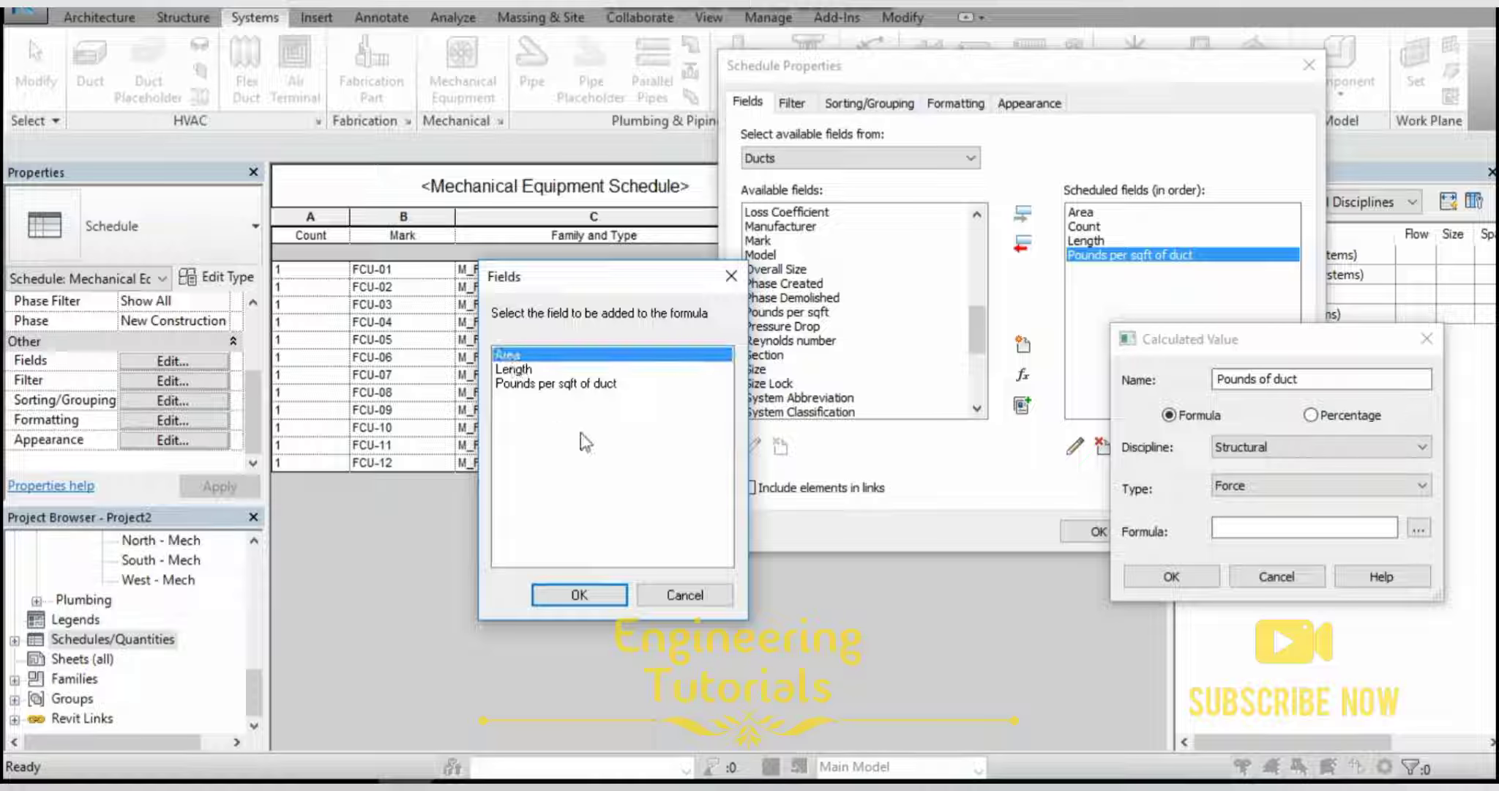
{"action": "left_click", "coordinate": [578, 595]}
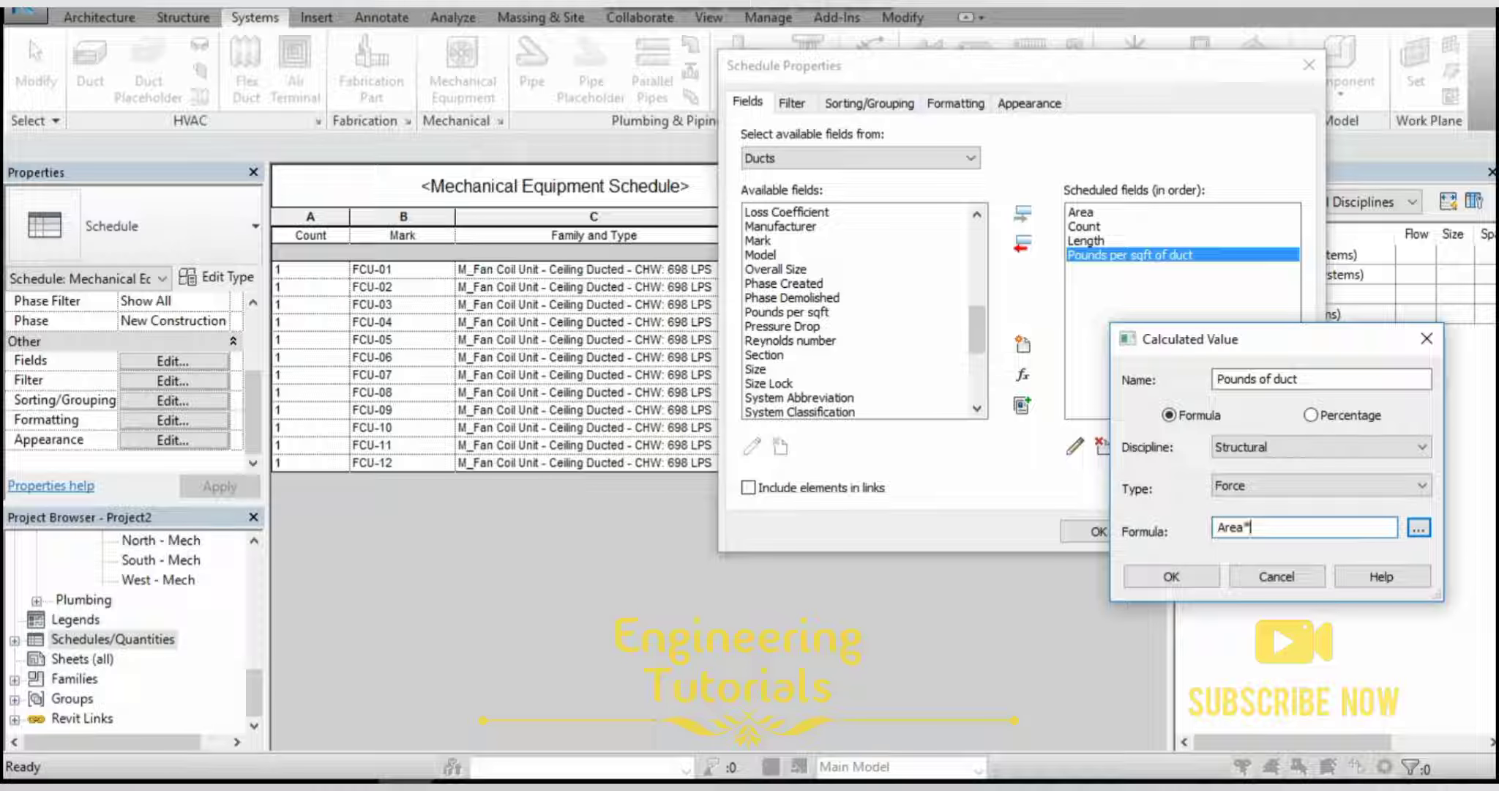
{"action": "left_click", "coordinate": [1419, 530]}
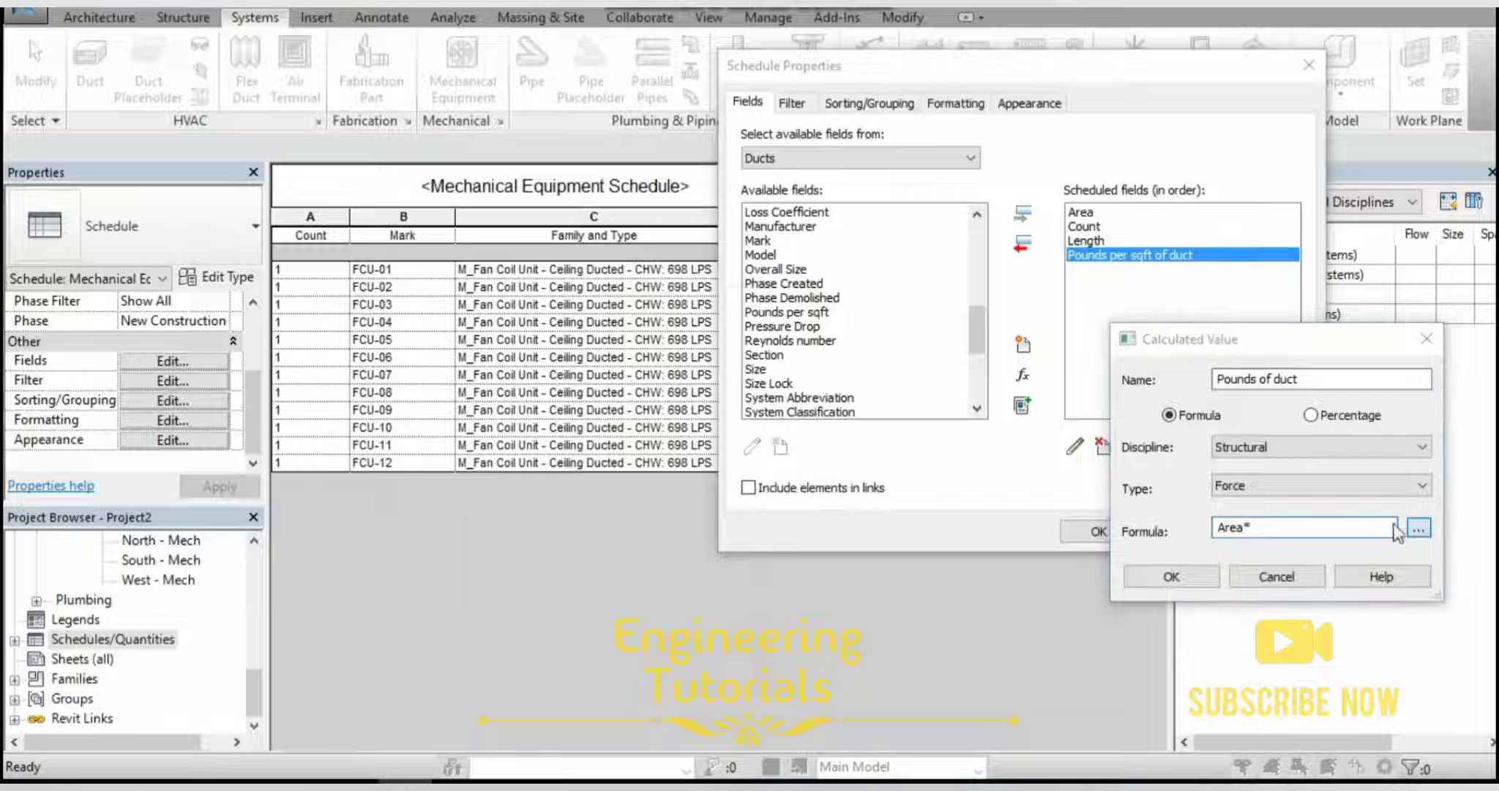
{"action": "left_click", "coordinate": [578, 384]}
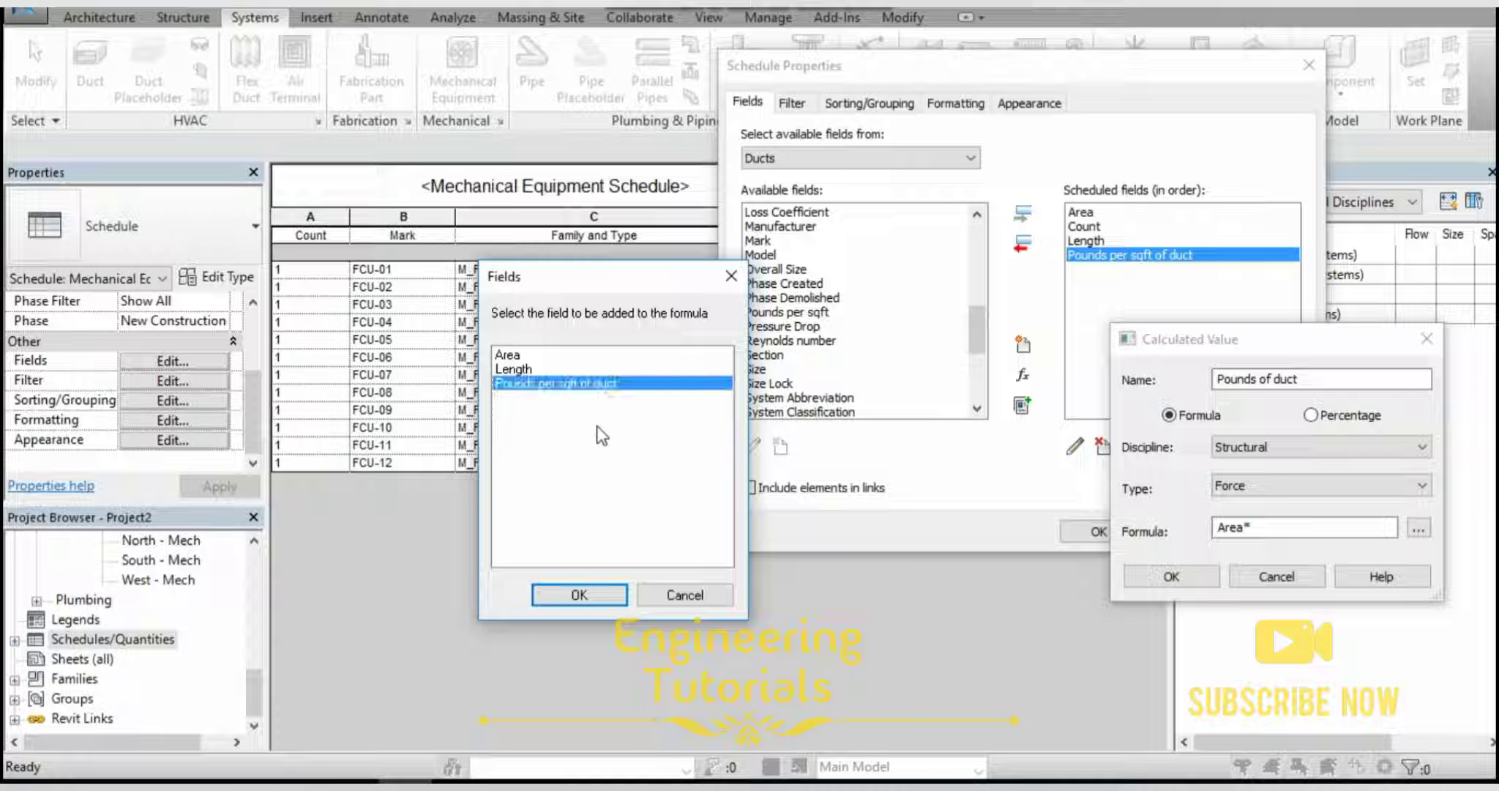
{"action": "left_click", "coordinate": [599, 590]}
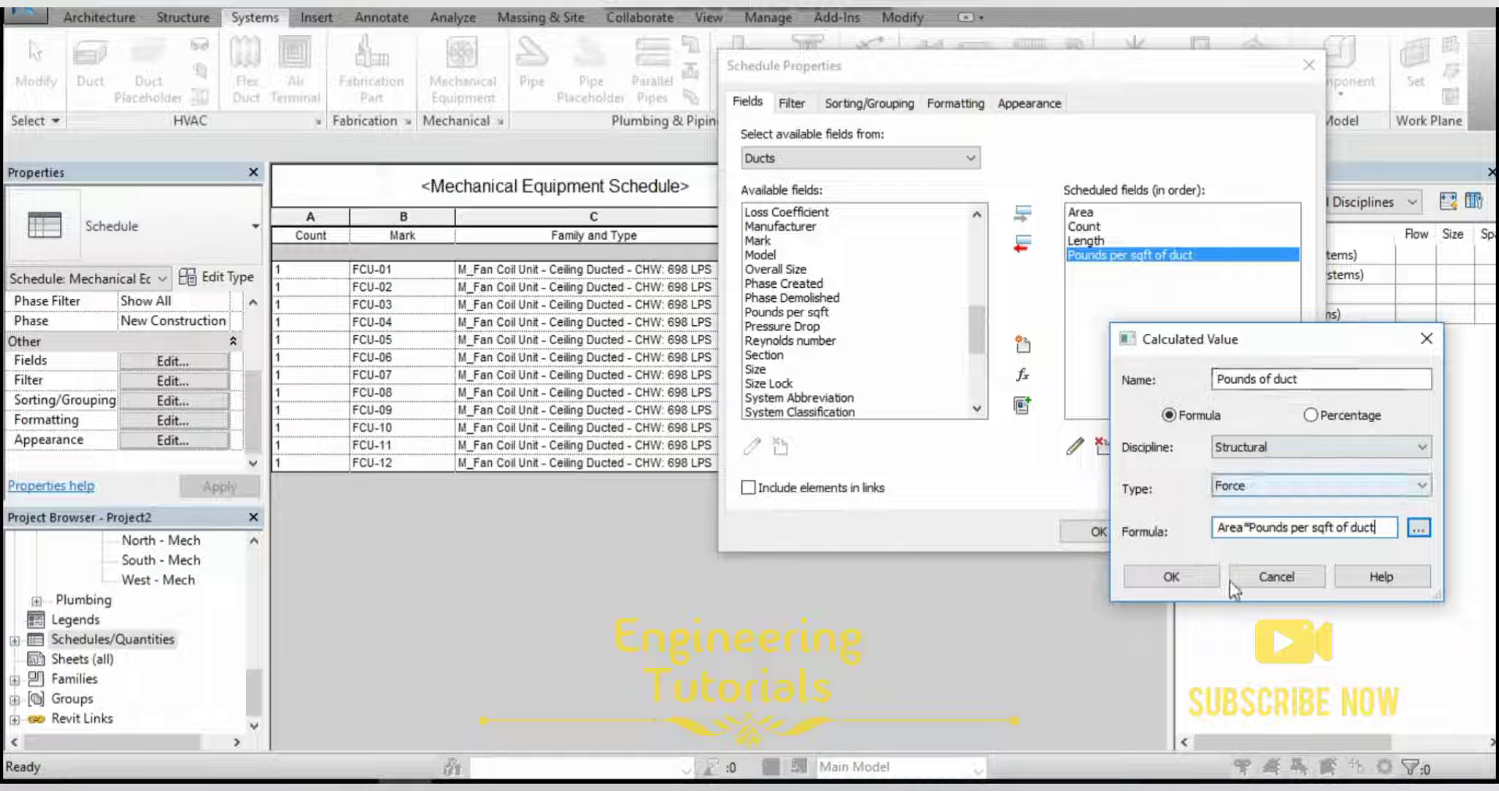
{"action": "left_click", "coordinate": [1171, 576]}
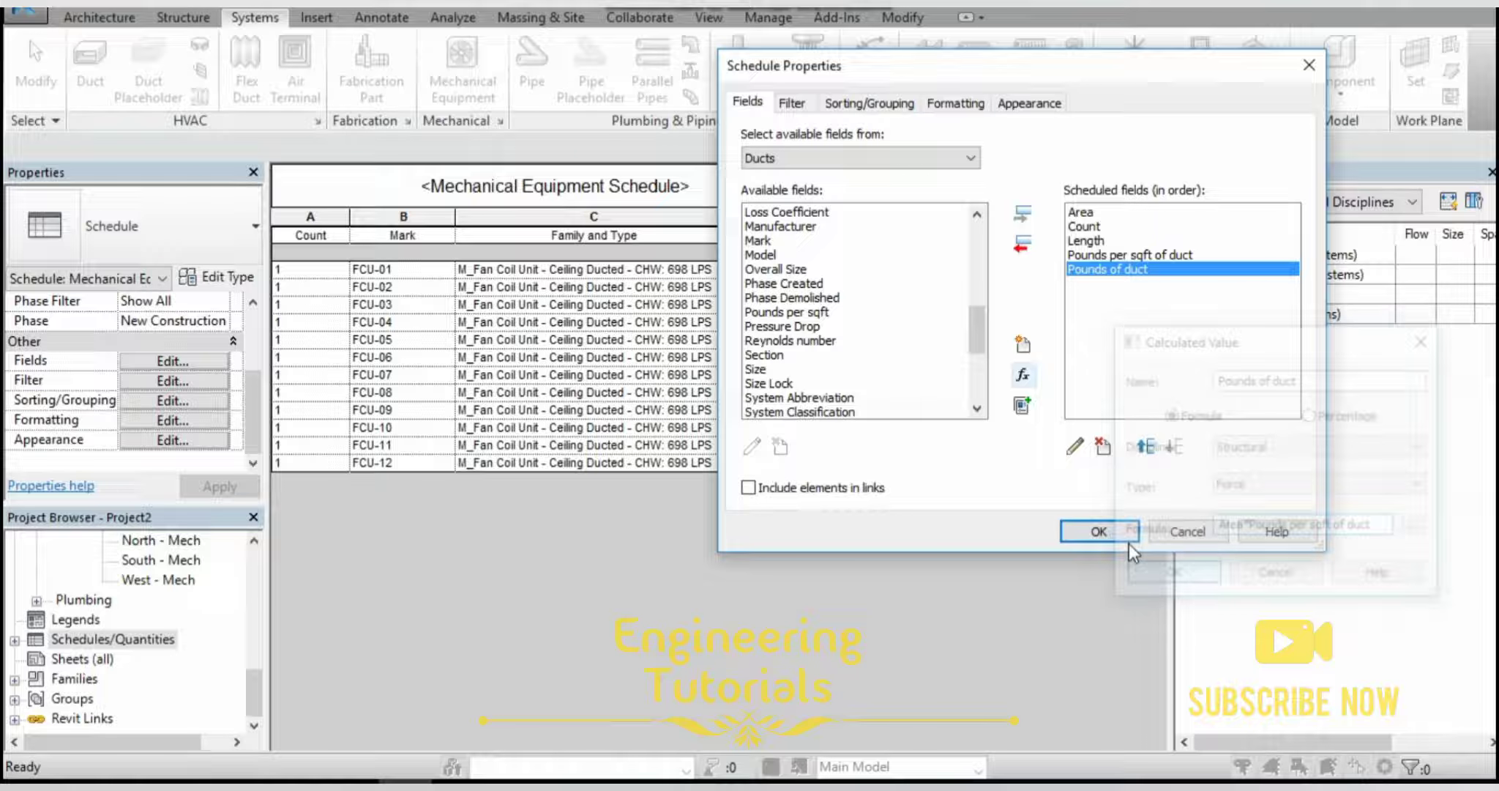
Generate the duct weight schedule and widen the Pounds per sqft of duct column until its full heading fits.
{"action": "left_click", "coordinate": [1091, 530]}
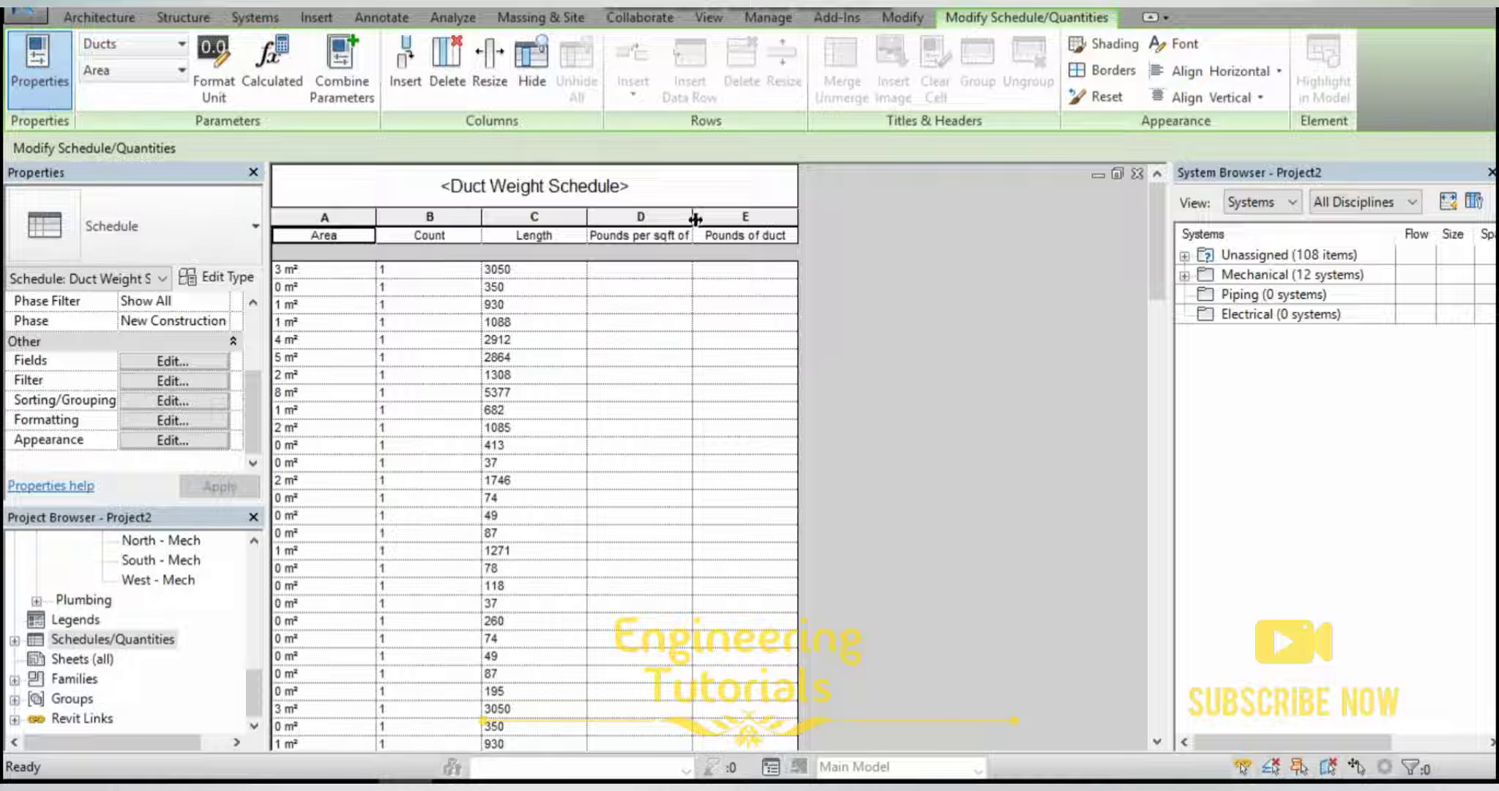
{"action": "left_click_drag", "start_coordinate": [696, 219], "coordinate": [757, 220]}
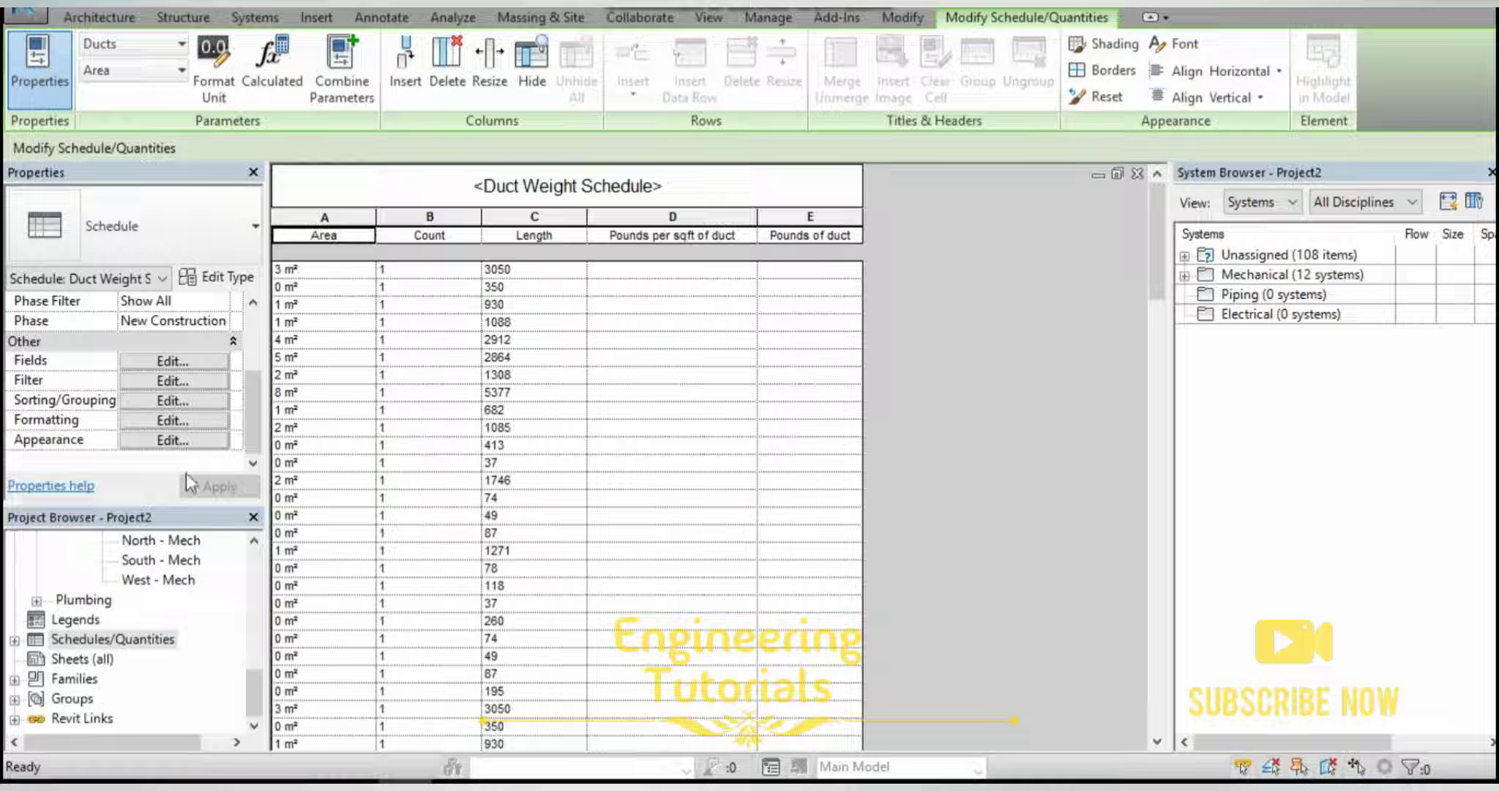
Open the Level 1 ceiling plan and the type properties of a rectangular duct in Office Space 127, at the Pounds per sqft of duct value.
{"action": "scroll", "coordinate": [144, 628], "scroll_direction": "up", "scroll_amount": 1}
{"action": "scroll", "coordinate": [145, 635], "scroll_direction": "up", "scroll_amount": 6}
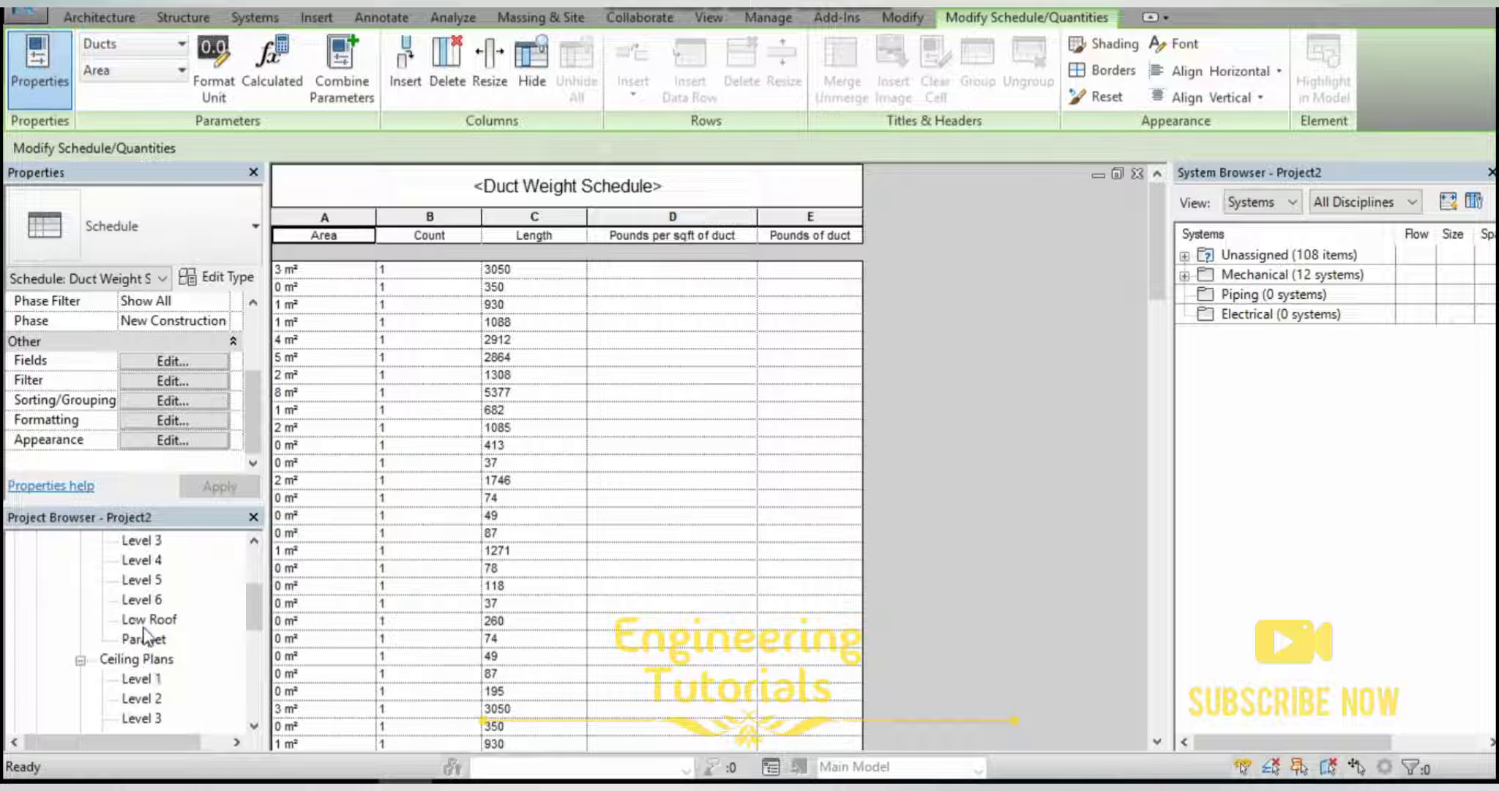
{"action": "scroll", "coordinate": [147, 637], "scroll_direction": "down", "scroll_amount": 1}
{"action": "double_click", "coordinate": [142, 600]}
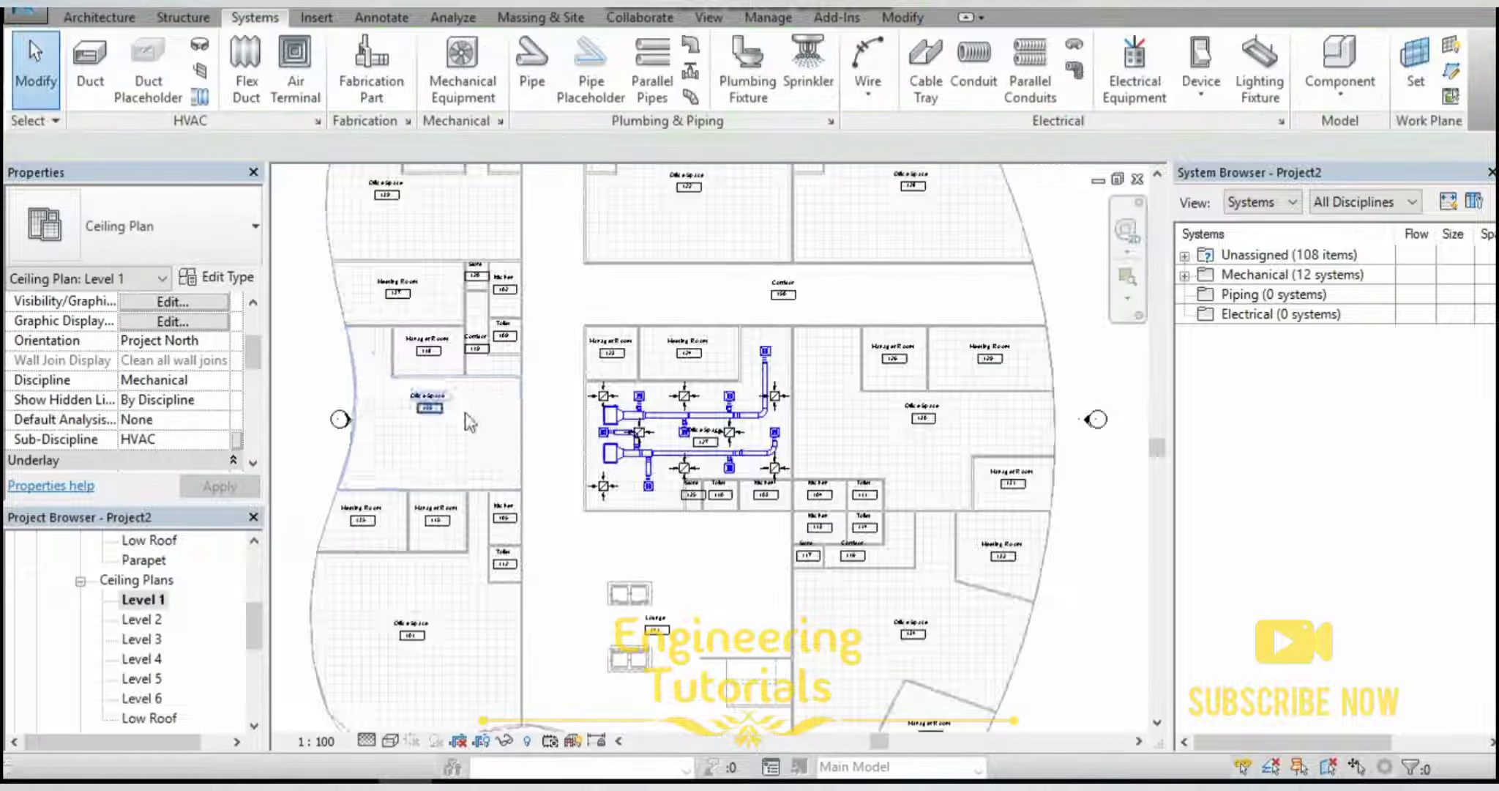
{"action": "scroll", "coordinate": [644, 436], "scroll_direction": "up", "scroll_amount": 5}
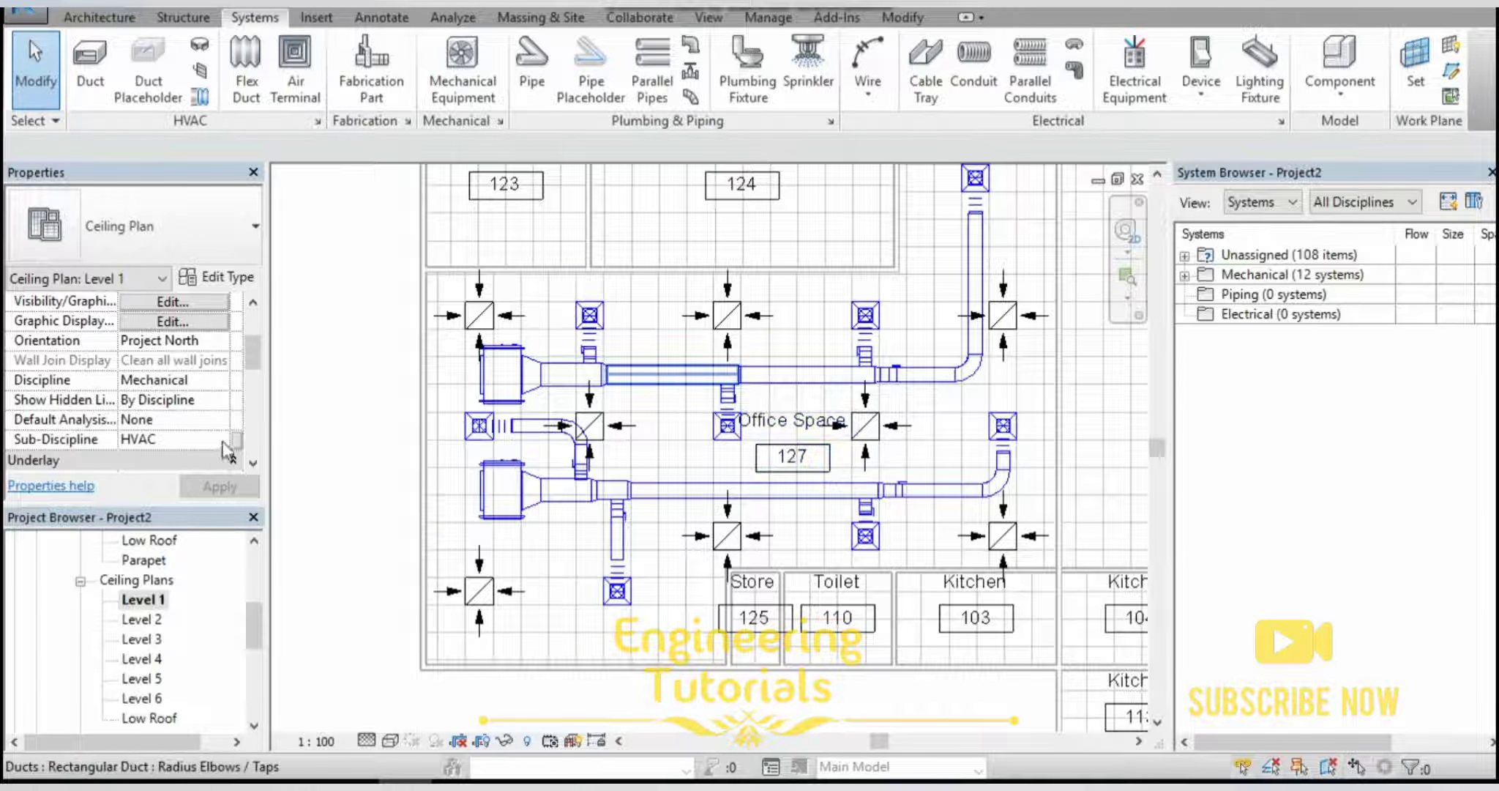
{"action": "left_click", "coordinate": [224, 279]}
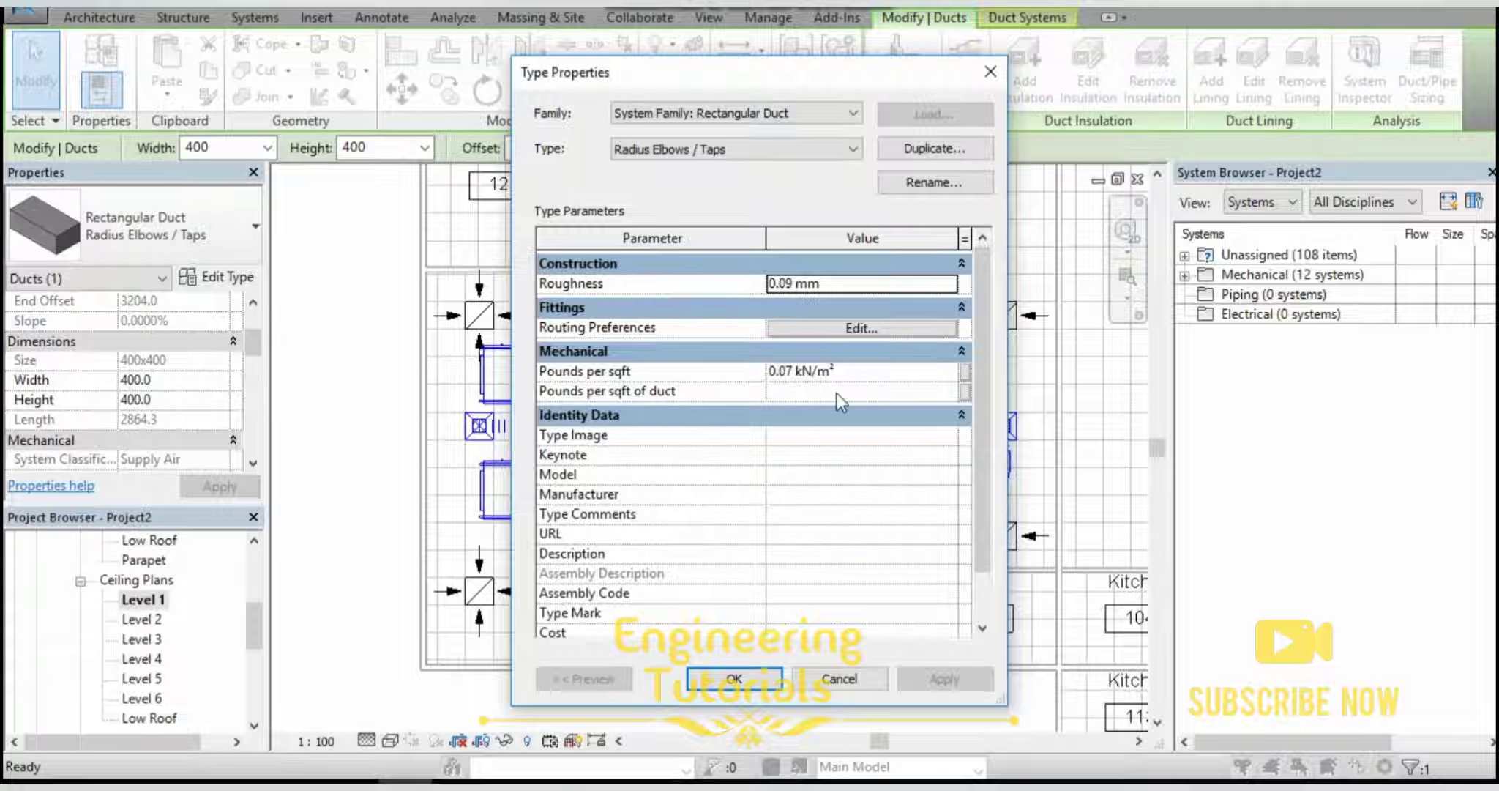
{"action": "left_click", "coordinate": [816, 394]}
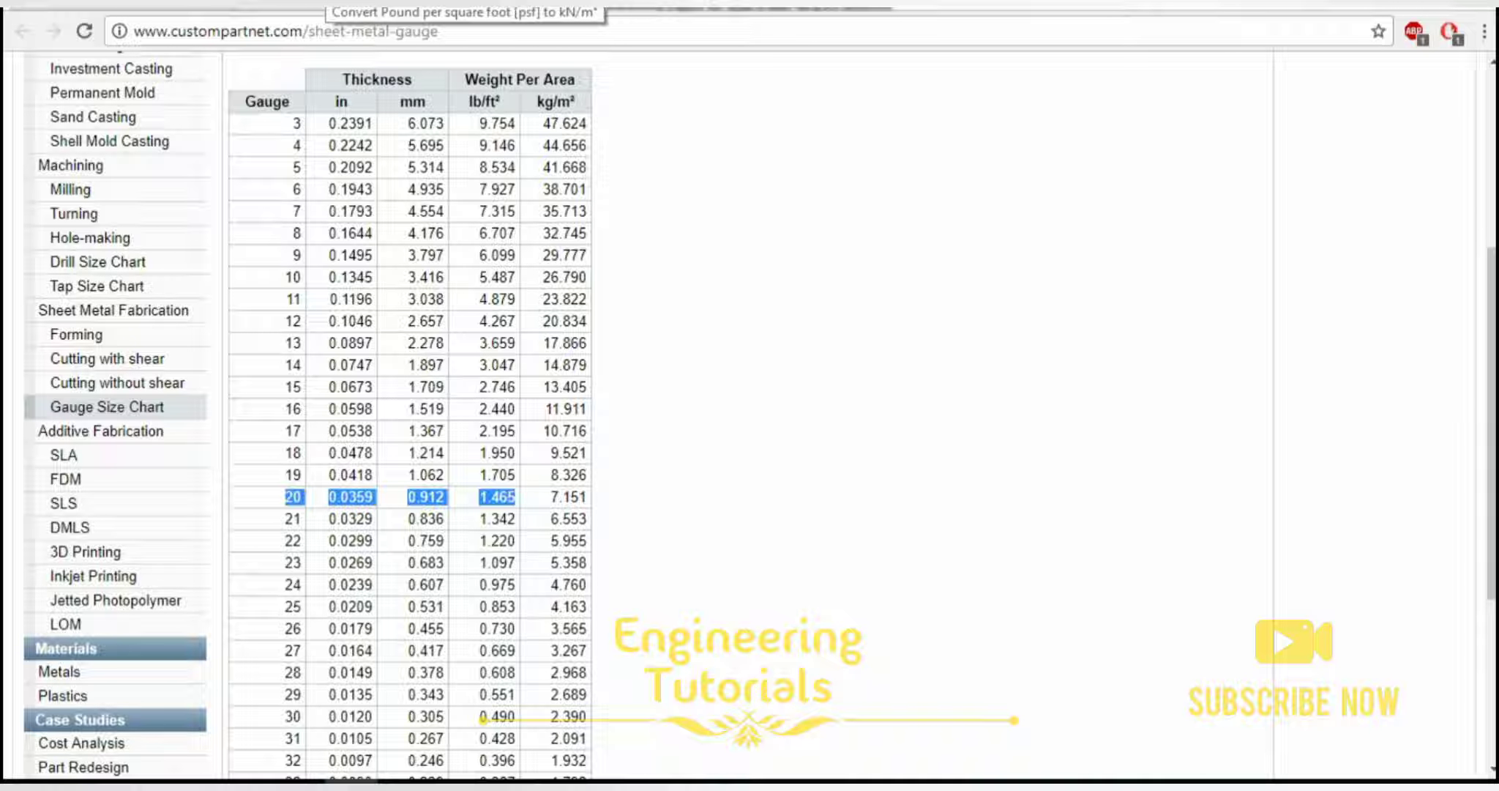
Bring up the web conversion calculator for pounds per square foot to kN/m² at its original value entry.
{"action": "left_click", "coordinate": [367, 7]}
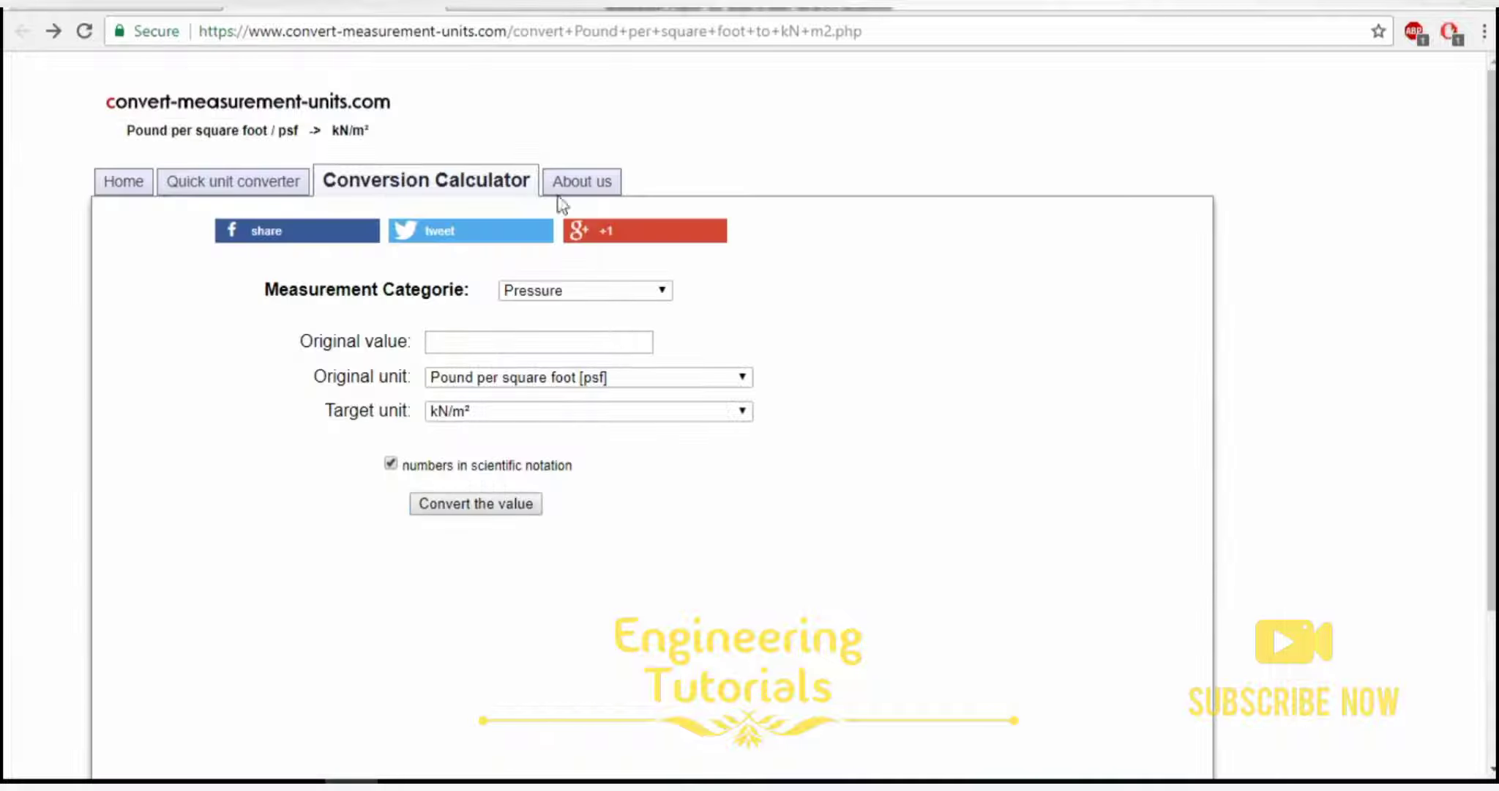
{"action": "left_click", "coordinate": [565, 337]}
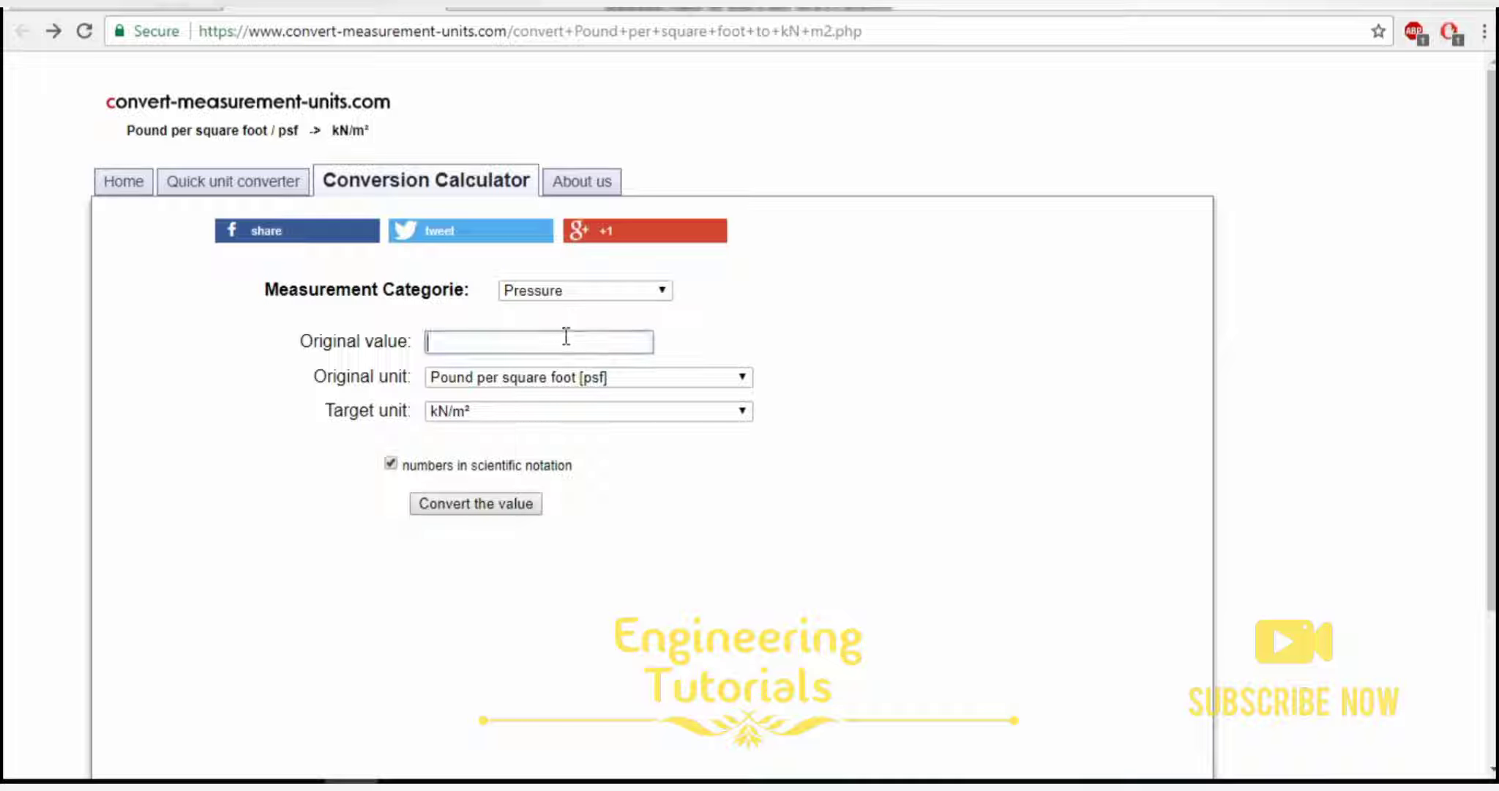
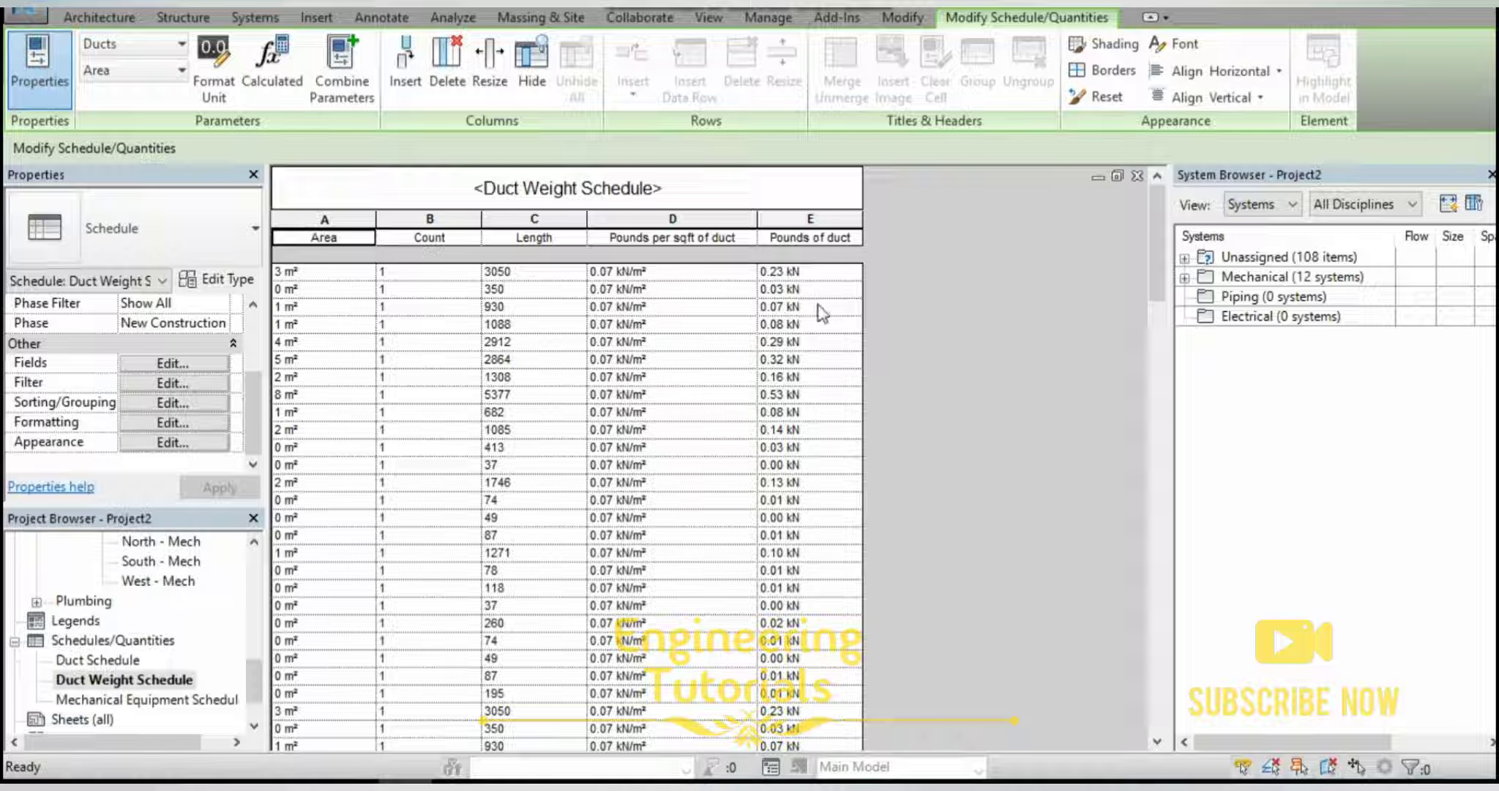
Override the project settings for the Duct Weight Schedule's Area field with square feet, 0 decimal places and the SF unit symbol.
{"action": "scroll", "coordinate": [818, 280], "scroll_direction": "down", "scroll_amount": 9}
{"action": "scroll", "coordinate": [818, 278], "scroll_direction": "down", "scroll_amount": 1}
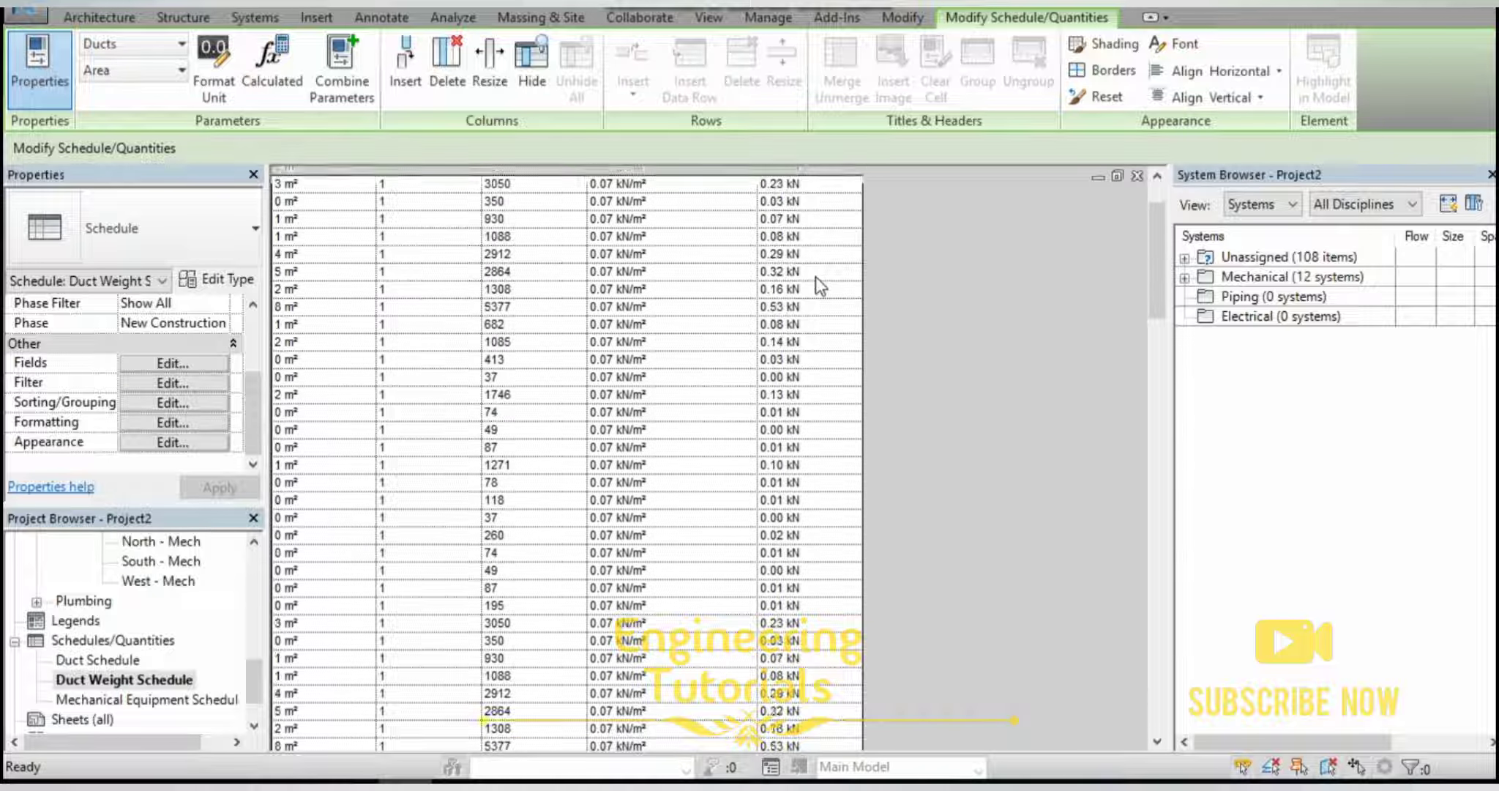
{"action": "scroll", "coordinate": [816, 276], "scroll_direction": "up", "scroll_amount": 10}
{"action": "scroll", "coordinate": [810, 324], "scroll_direction": "down", "scroll_amount": 13}
{"action": "scroll", "coordinate": [810, 331], "scroll_direction": "down", "scroll_amount": 5}
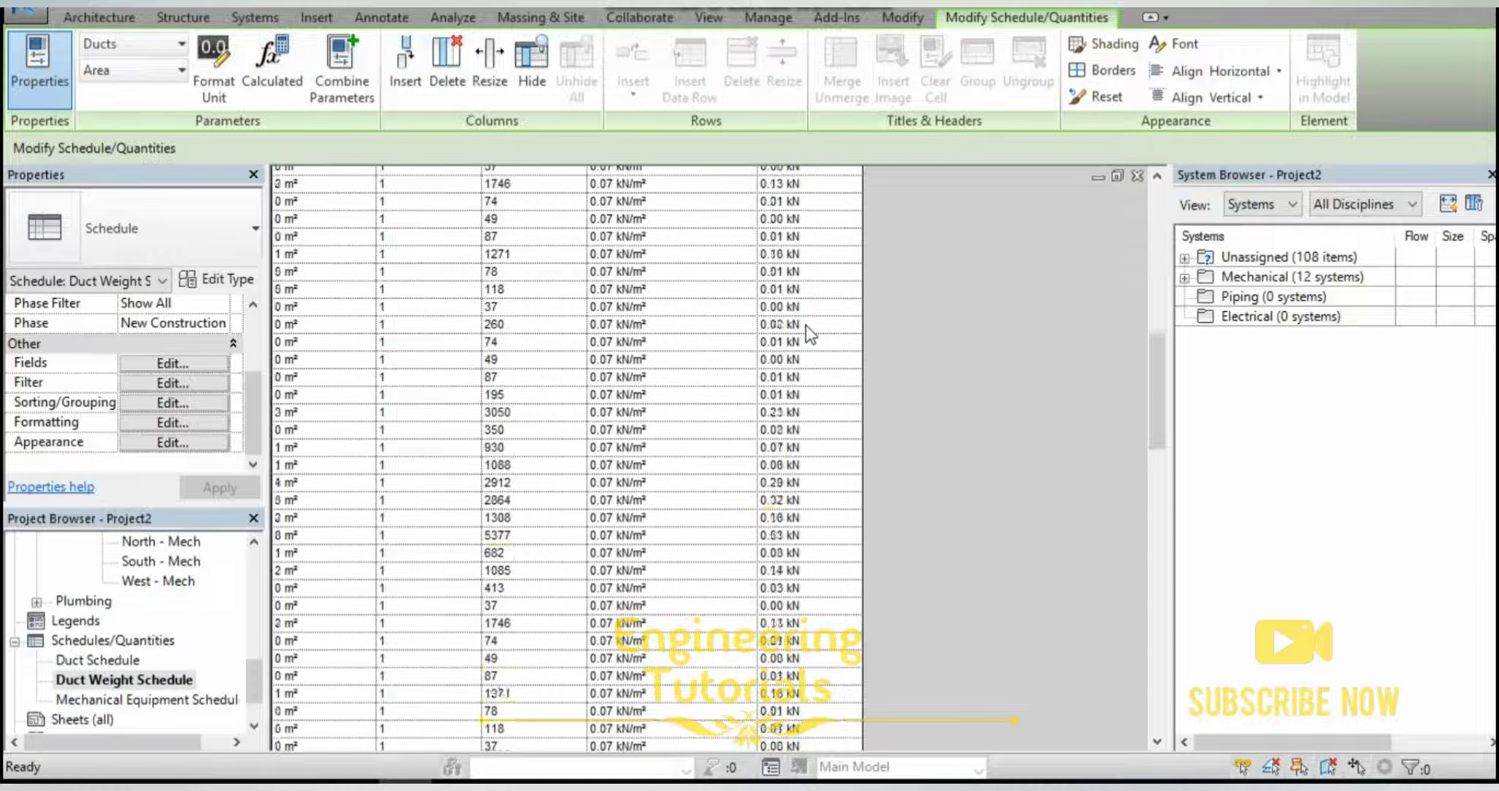
{"action": "scroll", "coordinate": [802, 327], "scroll_direction": "down", "scroll_amount": 6}
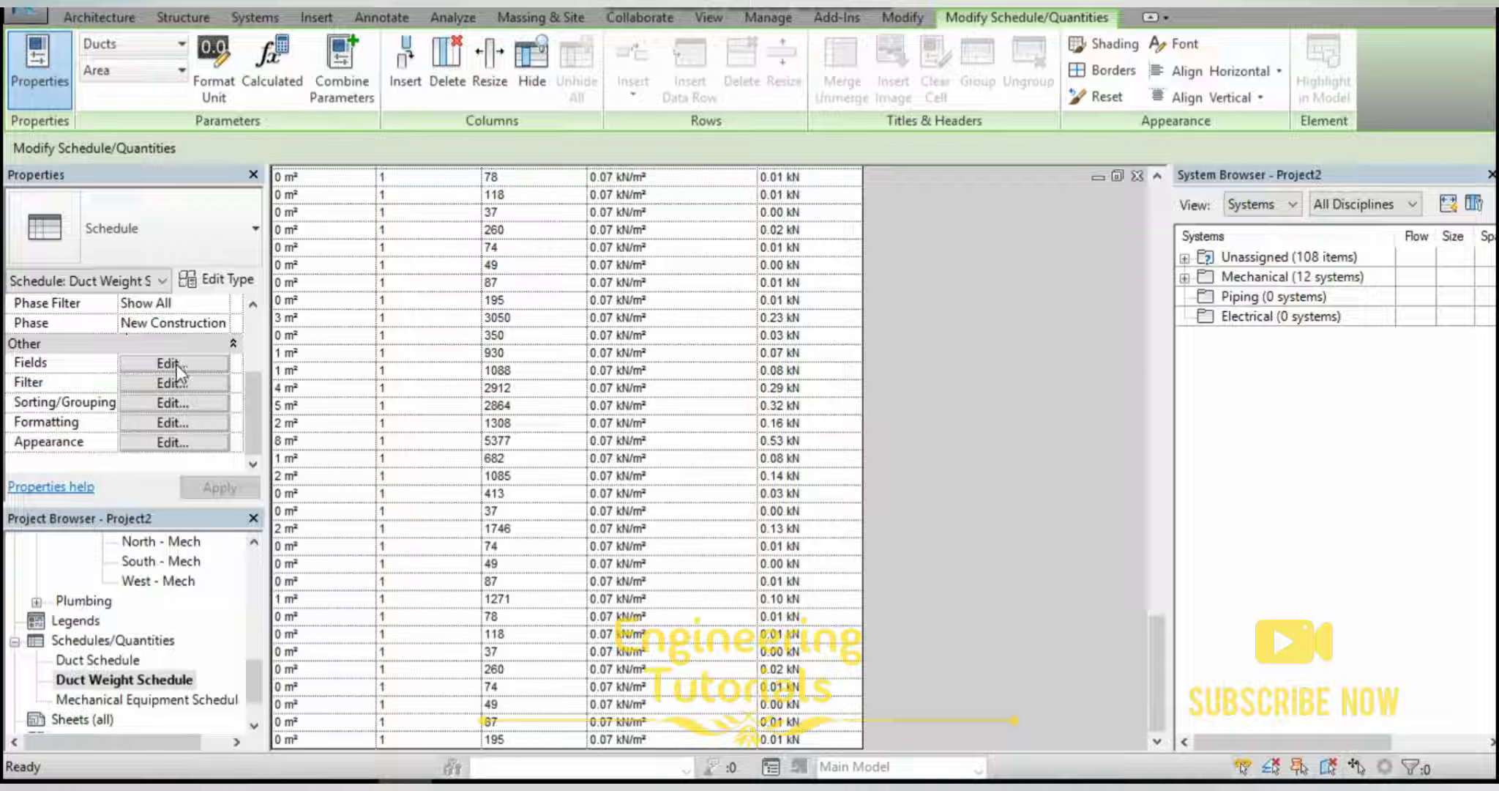
{"action": "left_click", "coordinate": [181, 423]}
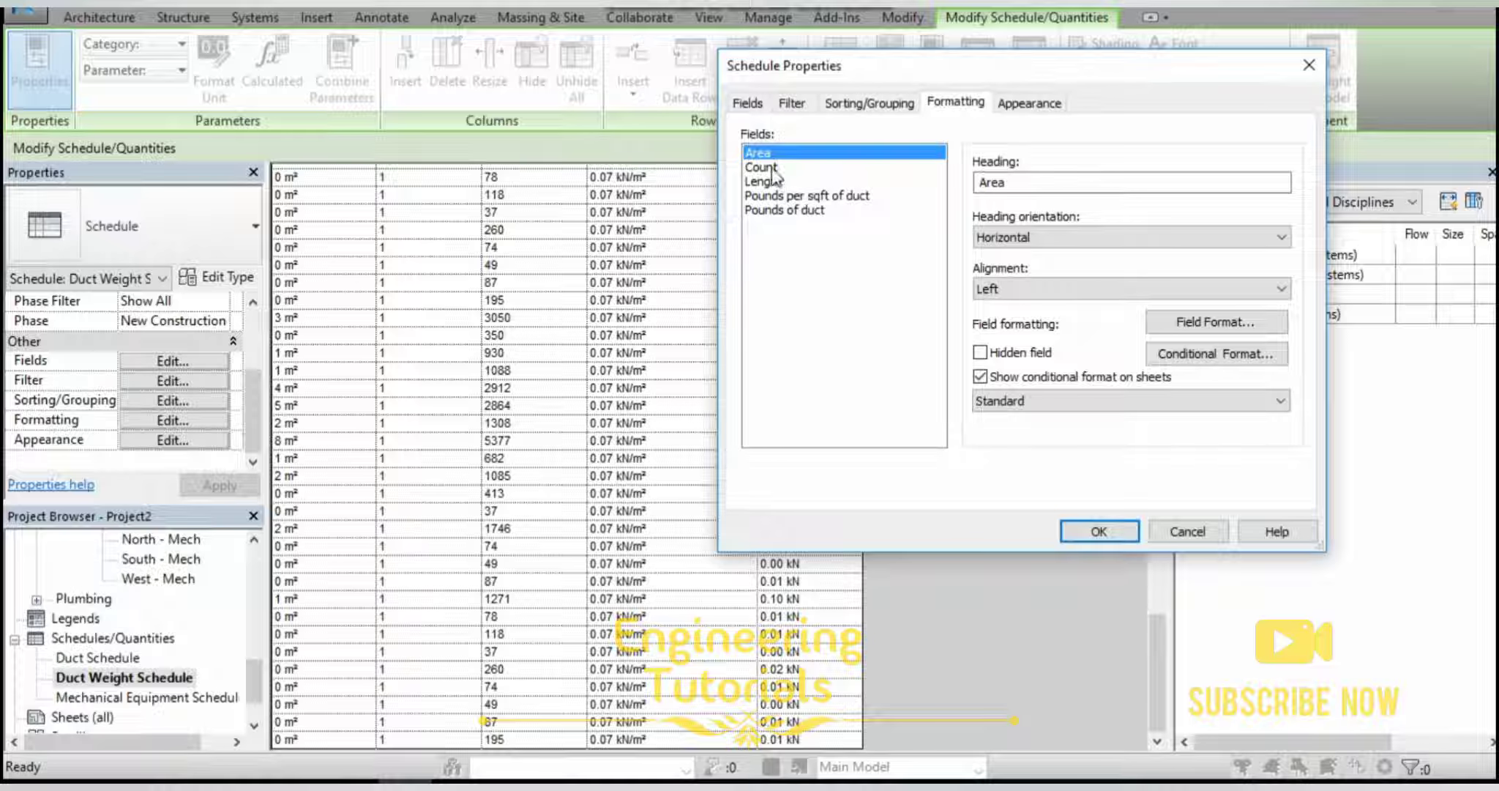
{"action": "left_click", "coordinate": [1227, 331]}
{"action": "left_click", "coordinate": [862, 162]}
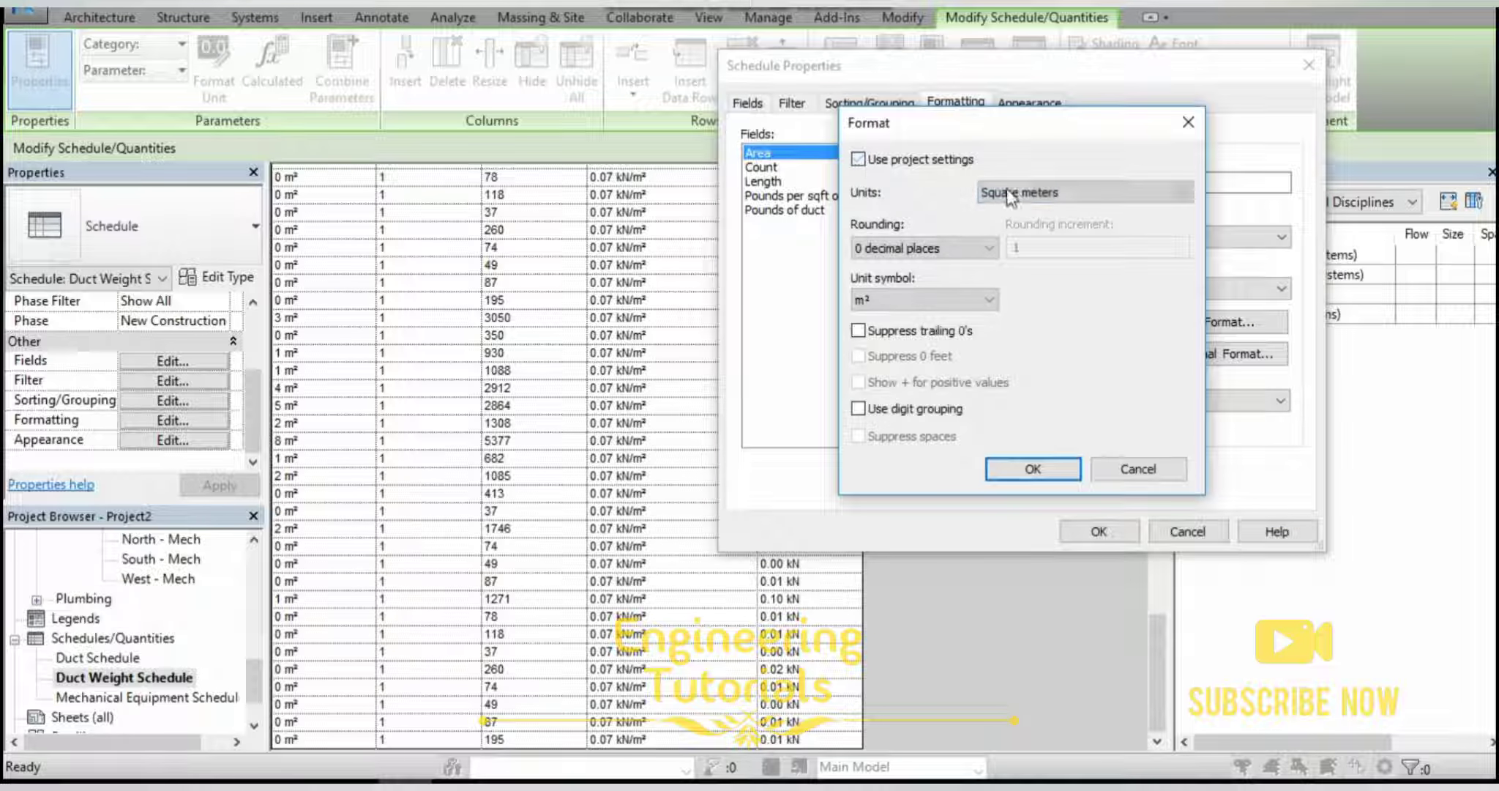
{"action": "left_click", "coordinate": [1010, 192]}
{"action": "left_click", "coordinate": [1010, 208]}
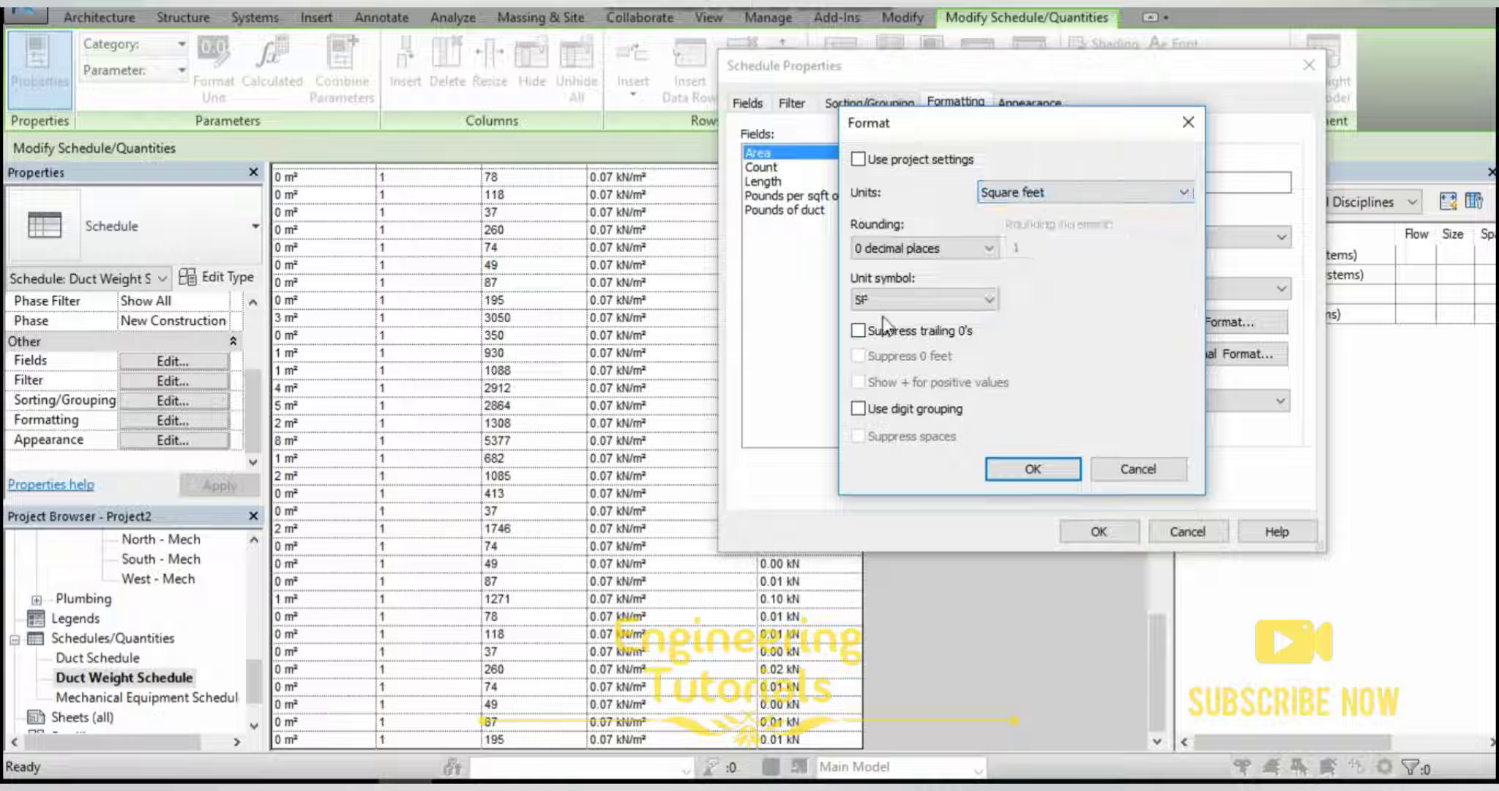
{"action": "left_click", "coordinate": [912, 253]}
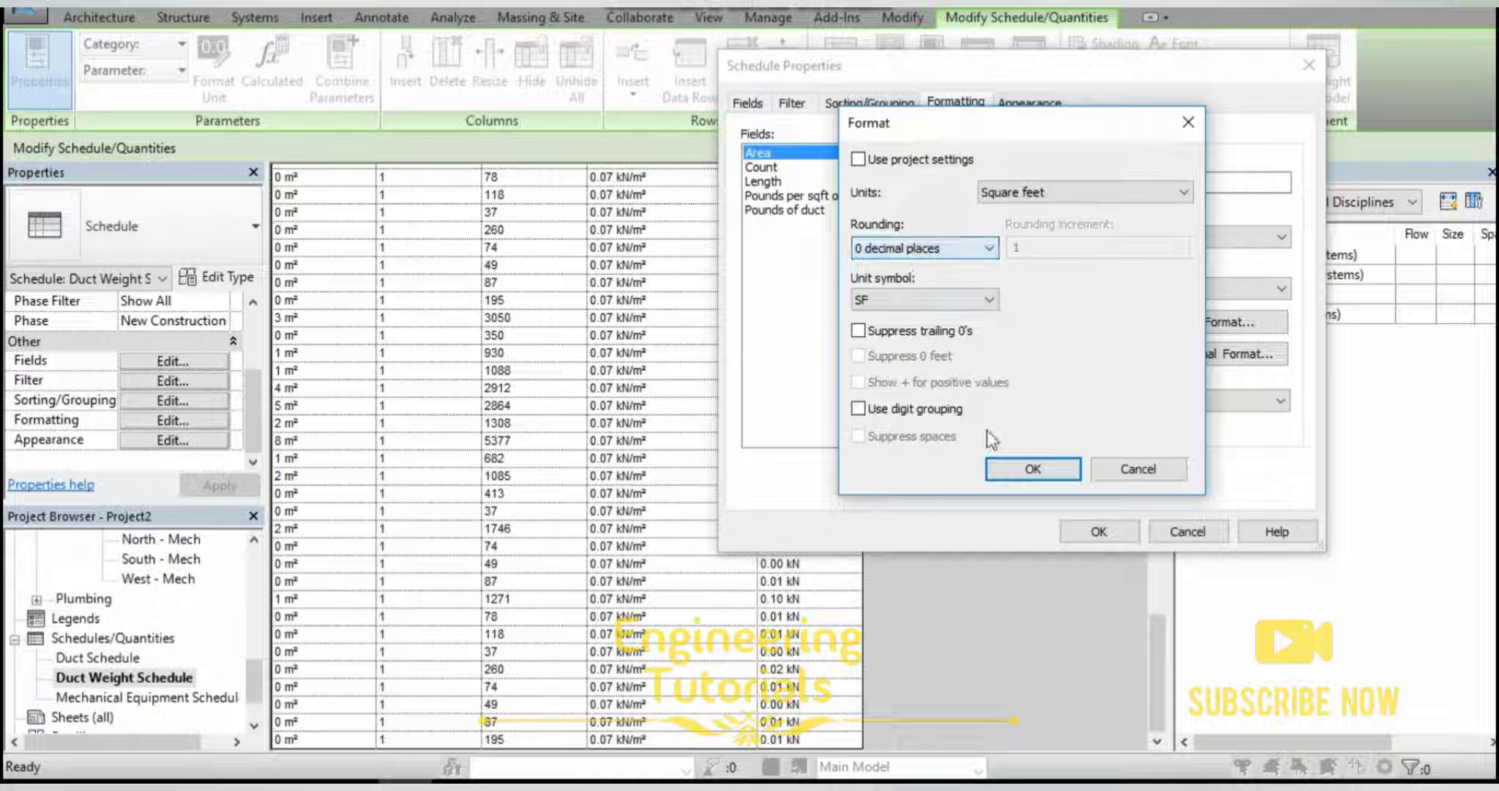
{"action": "left_click", "coordinate": [1040, 471]}
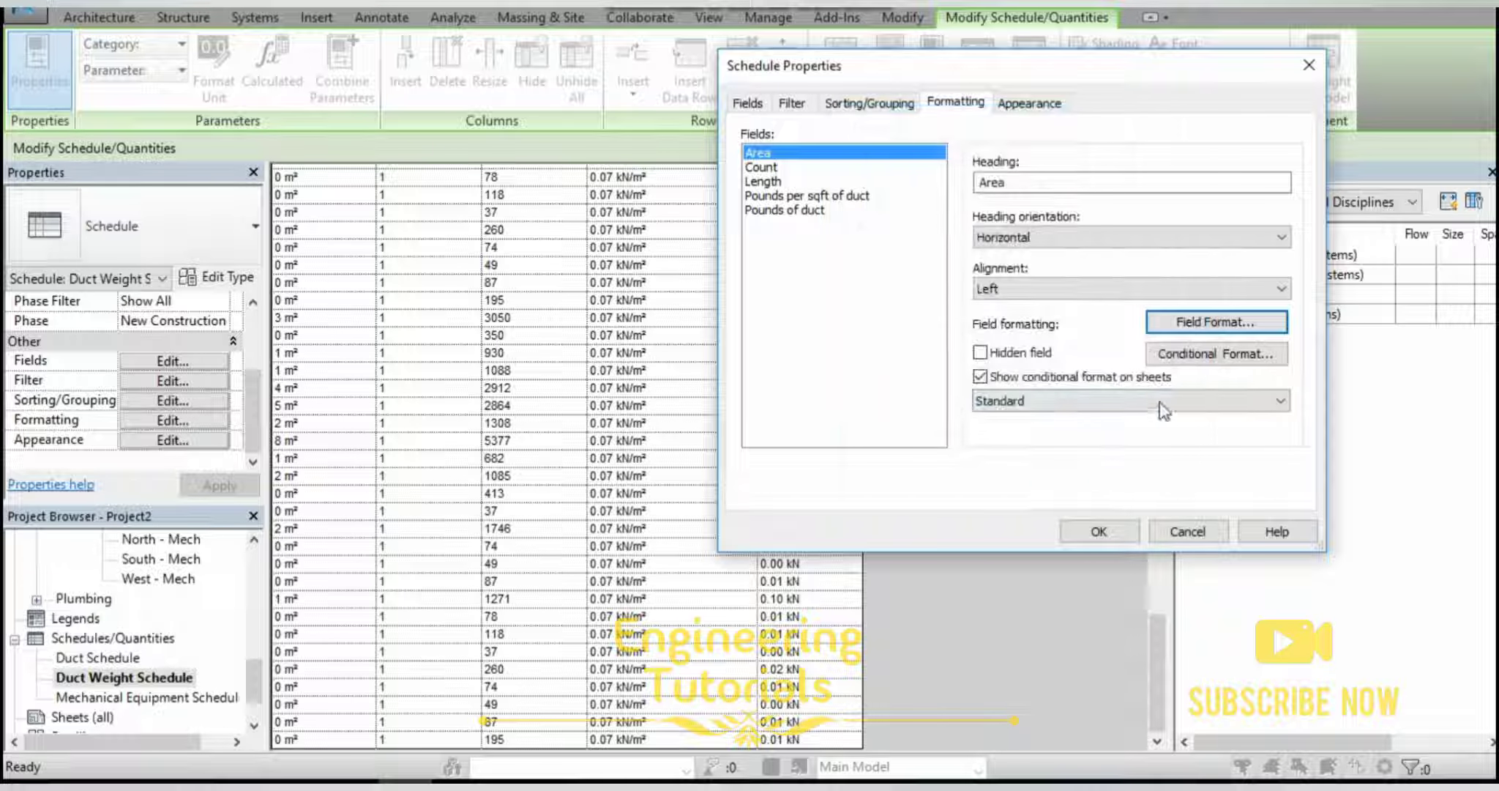
Override the project settings for the Length field, formatting it in decimal feet with the ft unit symbol.
{"action": "left_click", "coordinate": [765, 181]}
{"action": "left_click", "coordinate": [1205, 324]}
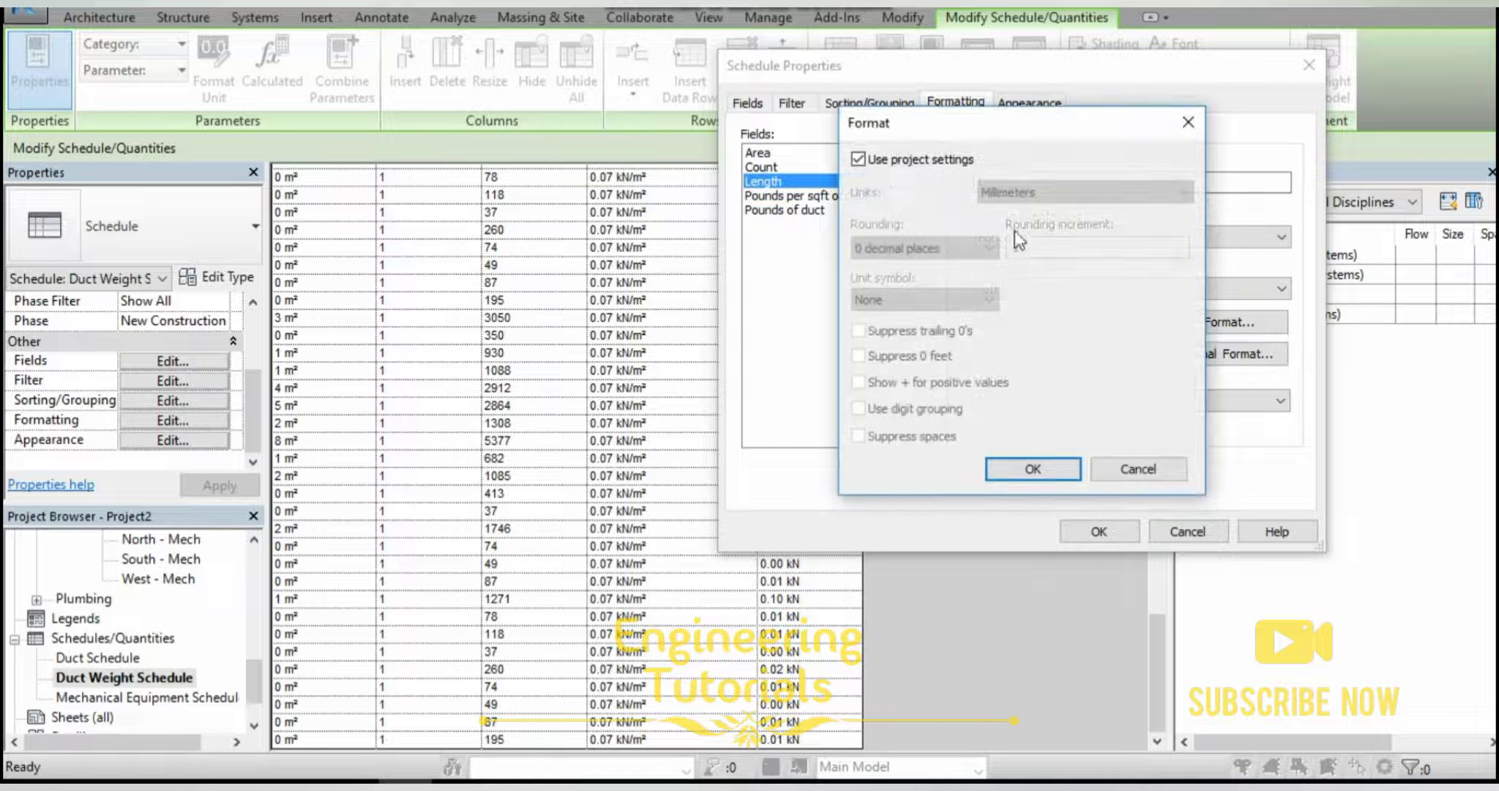
{"action": "left_click", "coordinate": [858, 159]}
{"action": "left_click", "coordinate": [1025, 191]}
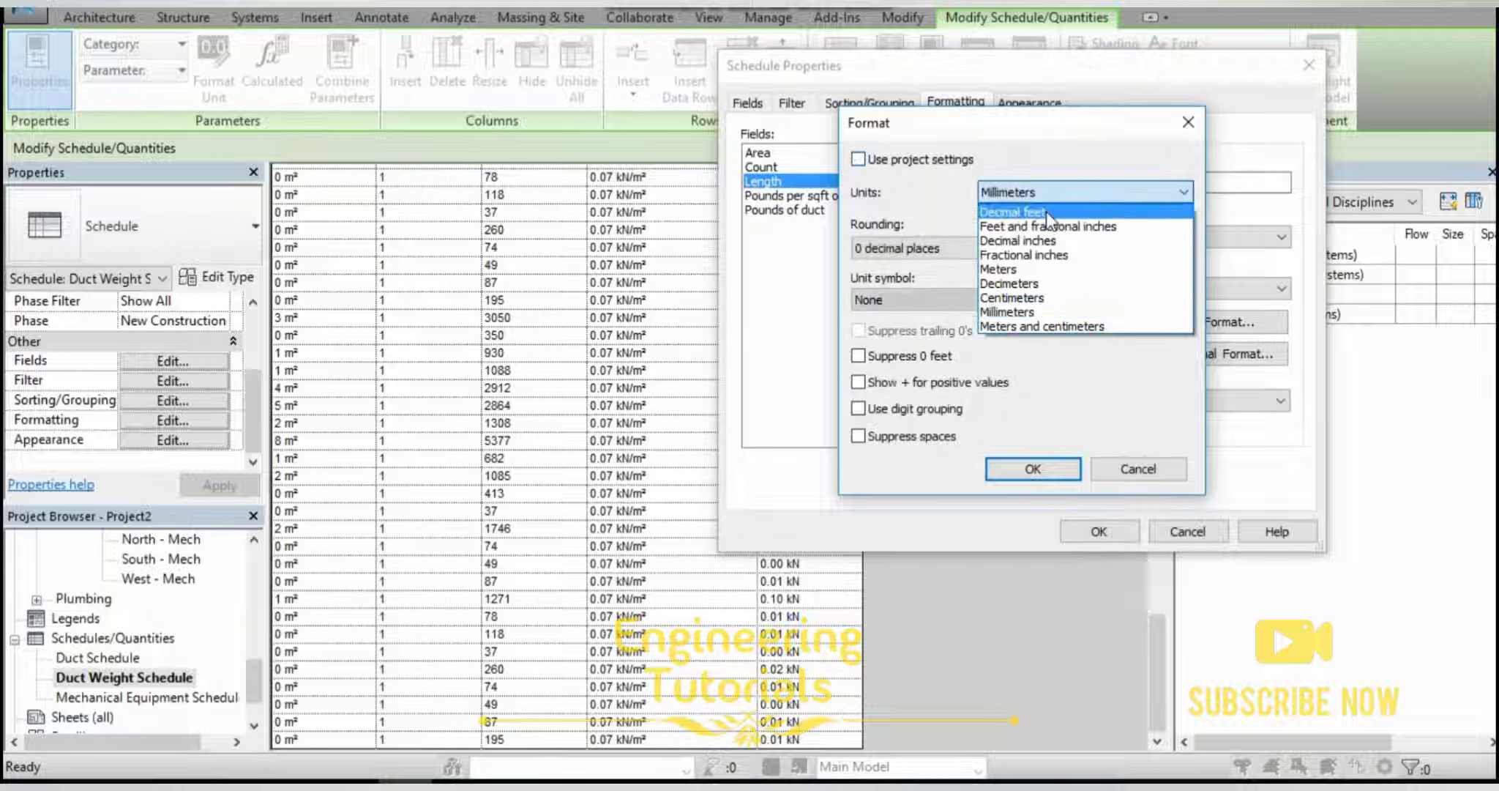
{"action": "left_click", "coordinate": [1048, 213]}
{"action": "left_click", "coordinate": [916, 301]}
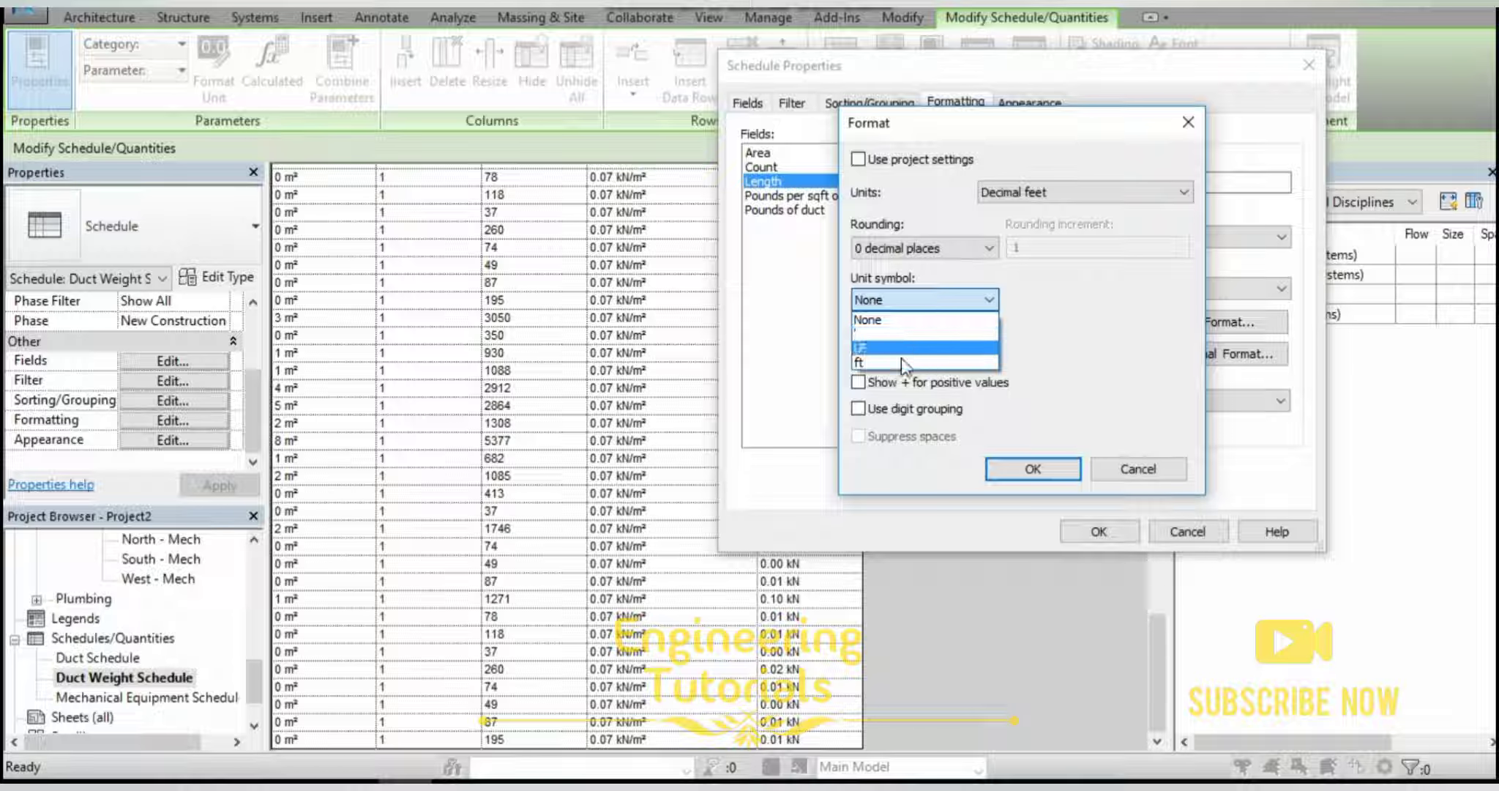
{"action": "left_click", "coordinate": [900, 361]}
{"action": "left_click", "coordinate": [1029, 469]}
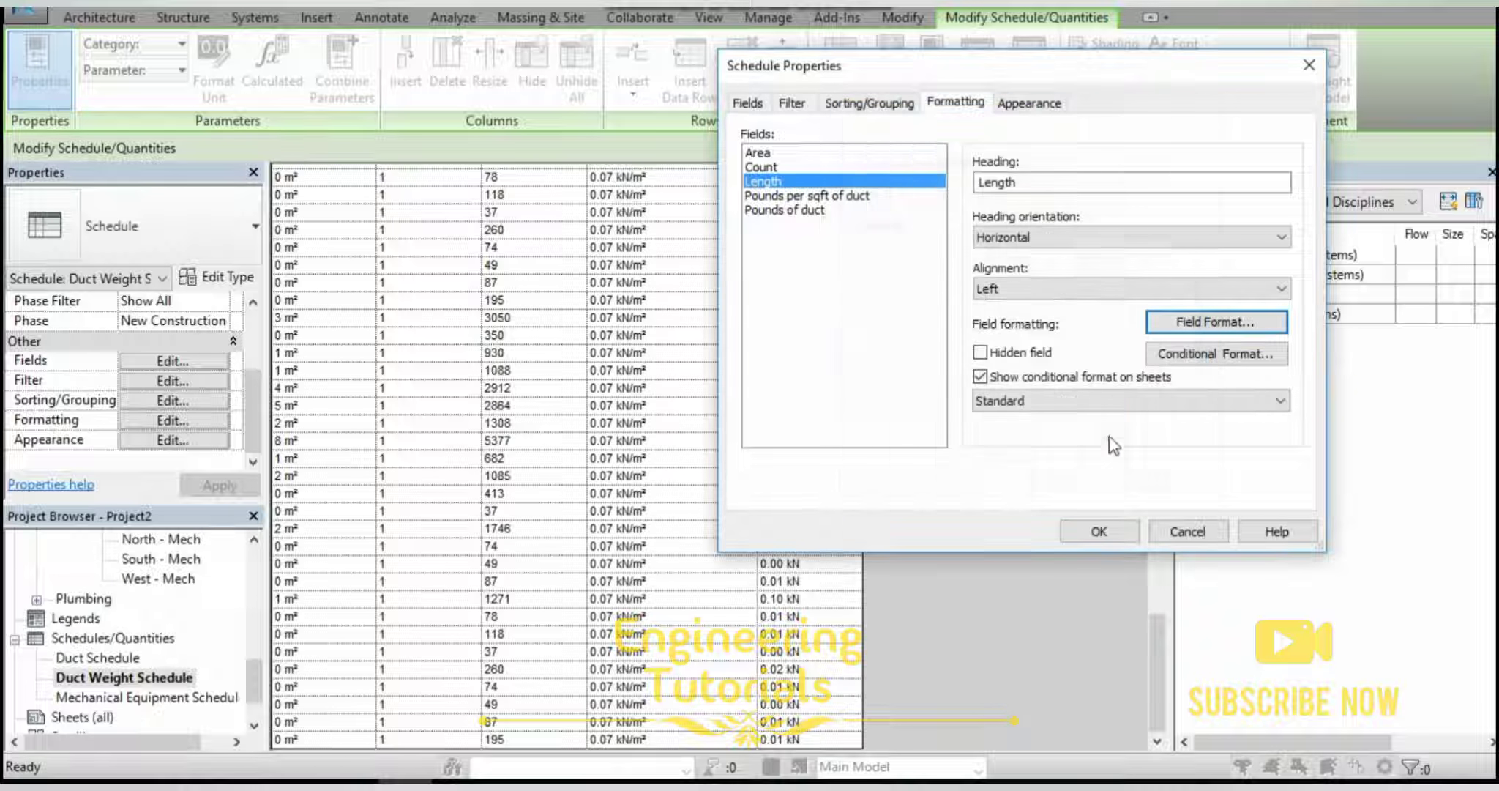
Set the Length and Area fields of the duct weight schedule to calculate totals.
{"action": "left_click", "coordinate": [1158, 407]}
{"action": "left_click", "coordinate": [1025, 434]}
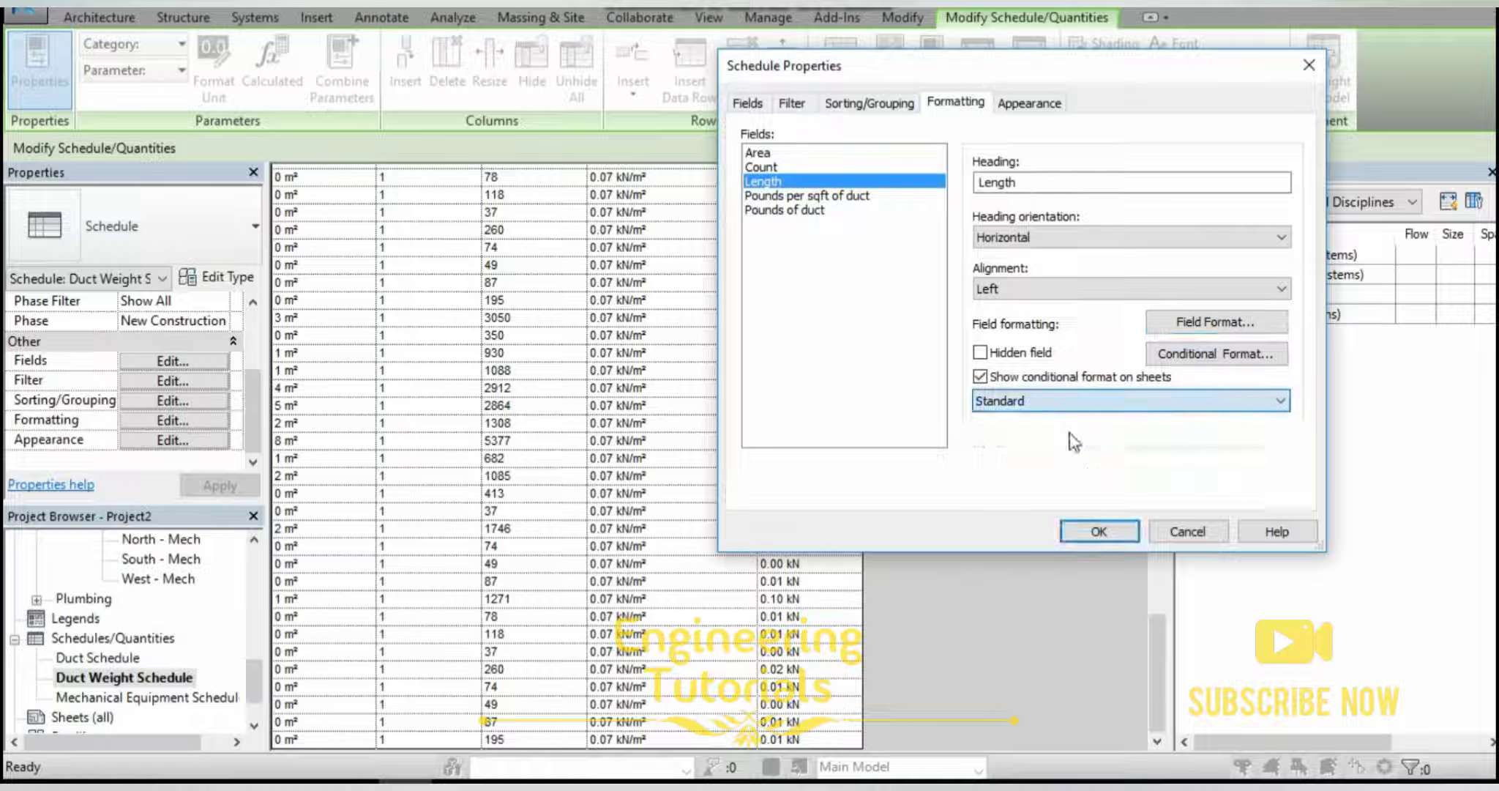
{"action": "left_click", "coordinate": [759, 153]}
{"action": "left_click", "coordinate": [1178, 399]}
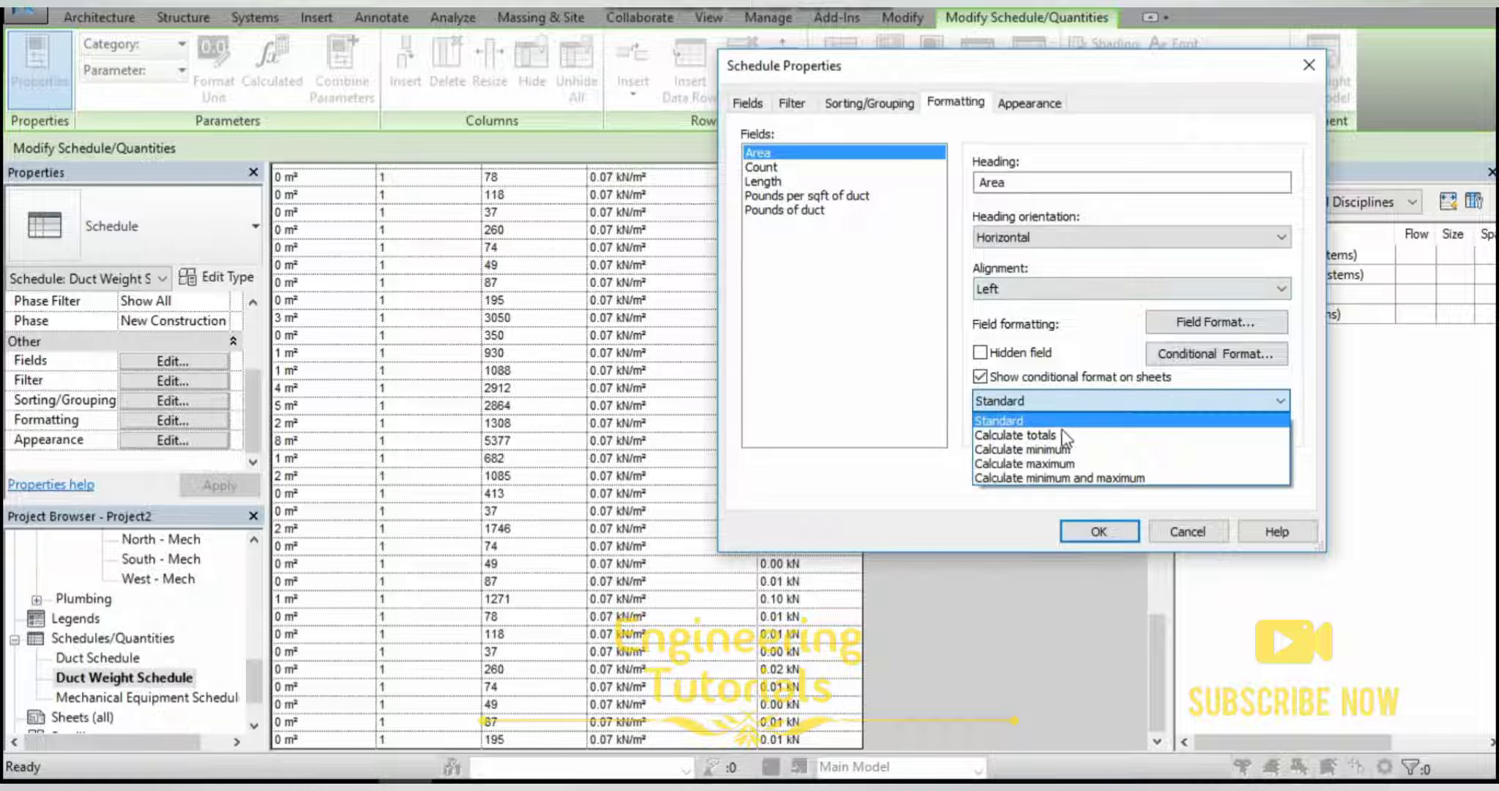
{"action": "left_click", "coordinate": [1060, 434]}
Enable grand totals with title, count, and totals for the schedule and apply the schedule properties.
{"action": "left_click", "coordinate": [870, 102]}
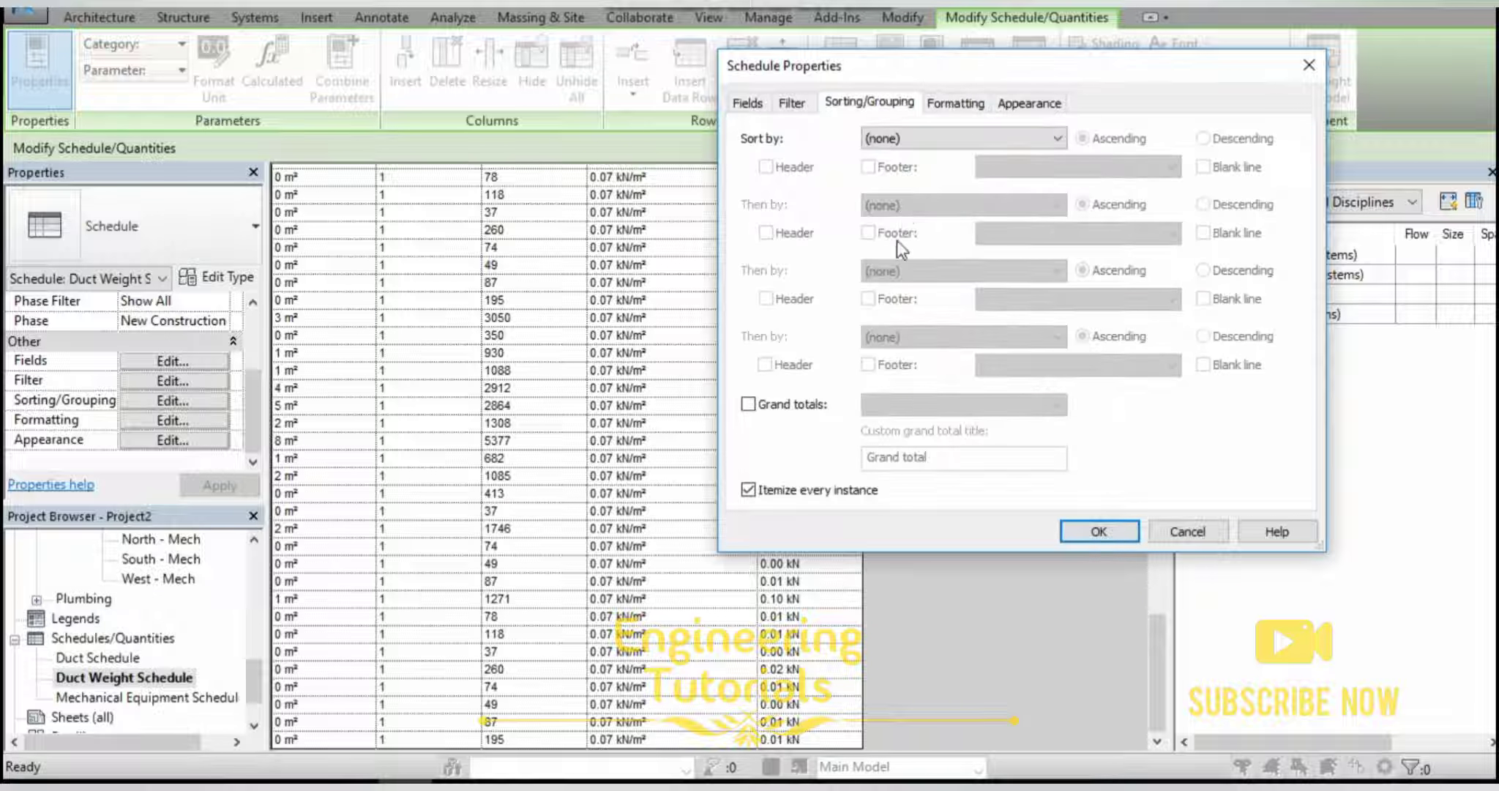
{"action": "left_click", "coordinate": [749, 404]}
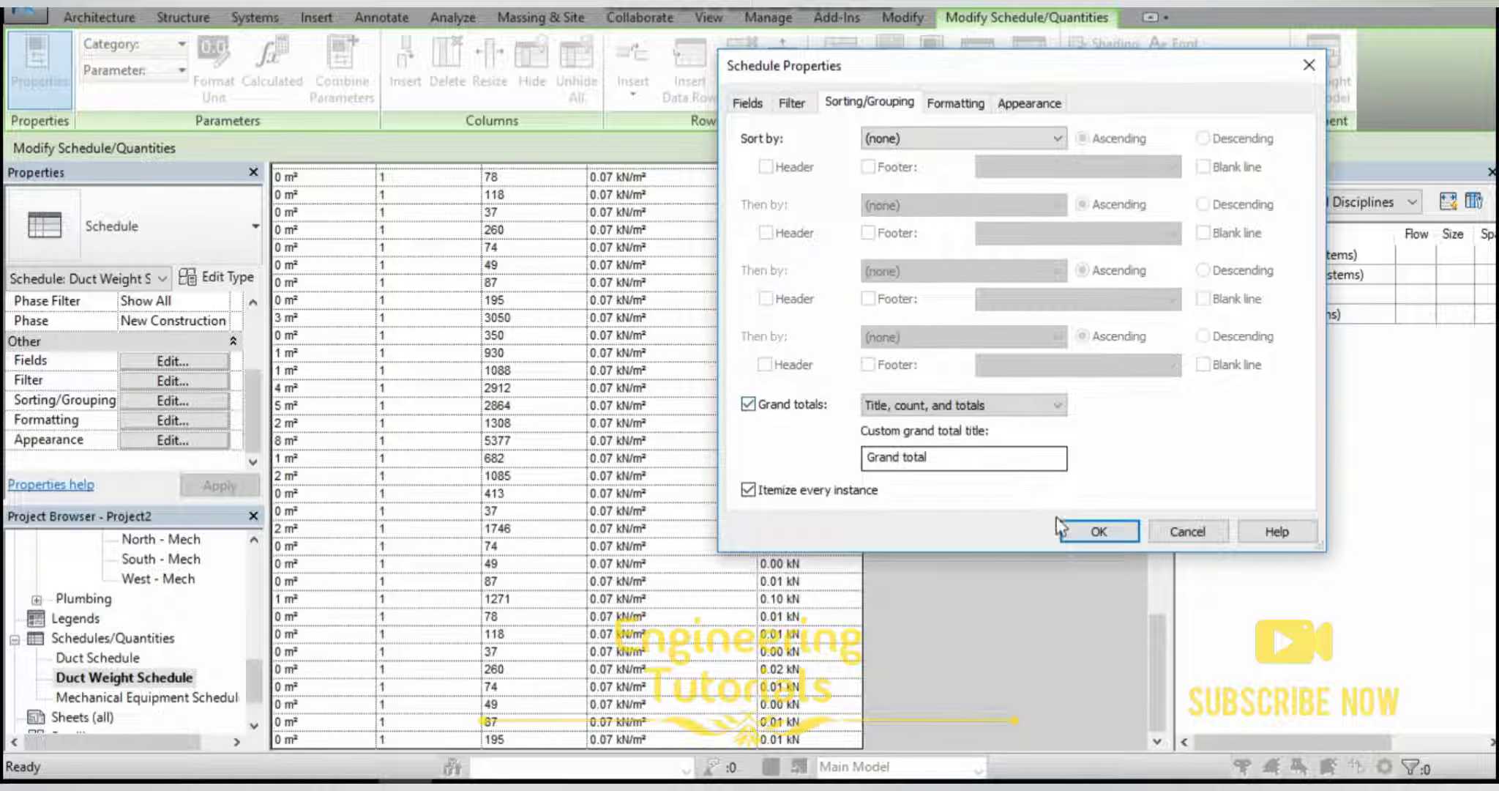
{"action": "left_click", "coordinate": [1102, 529]}
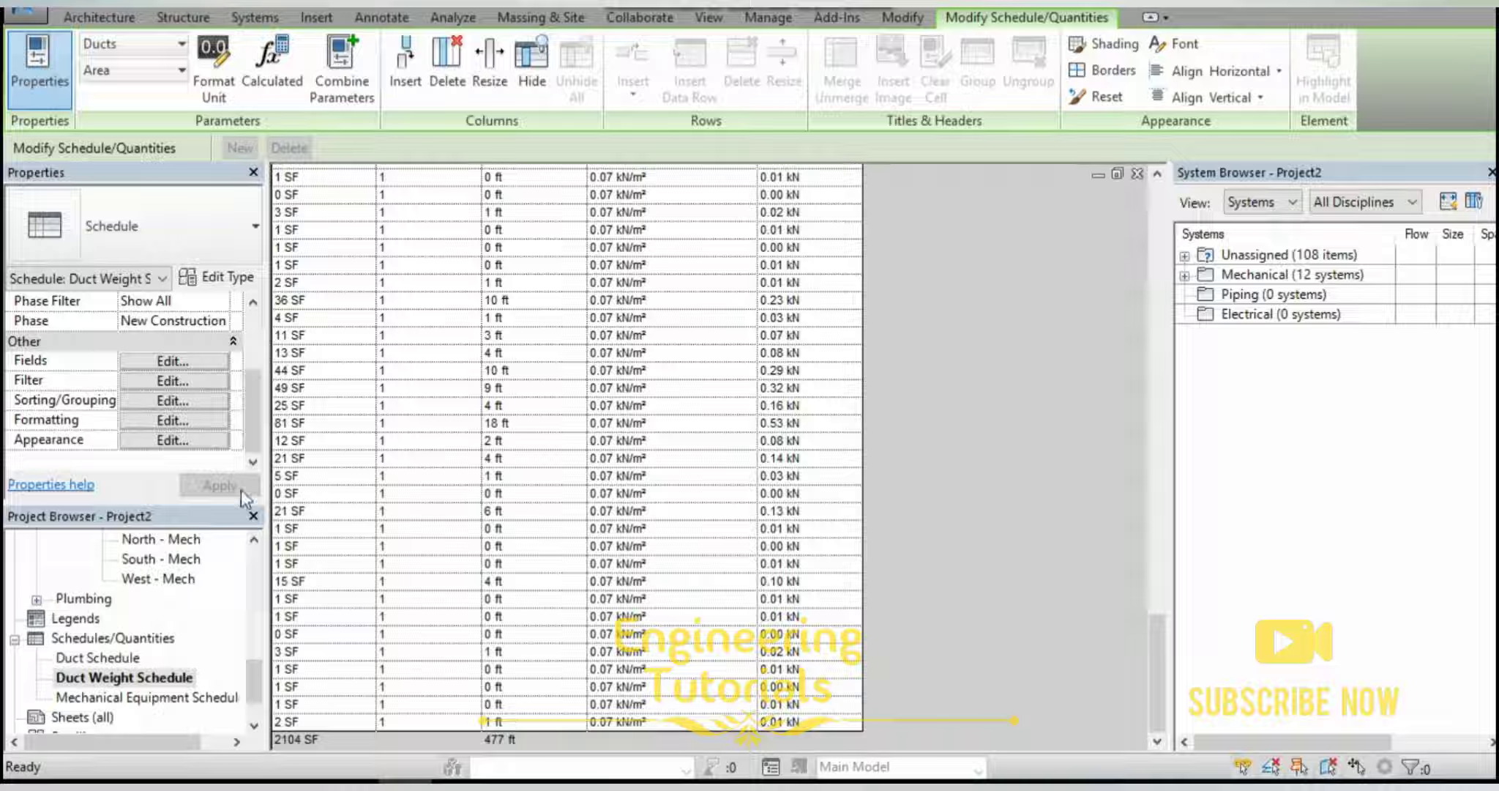
Override the project settings for the Pounds of duct field, formatting it in pounds with the lb unit symbol.
{"action": "left_click", "coordinate": [174, 420]}
{"action": "left_click", "coordinate": [810, 211]}
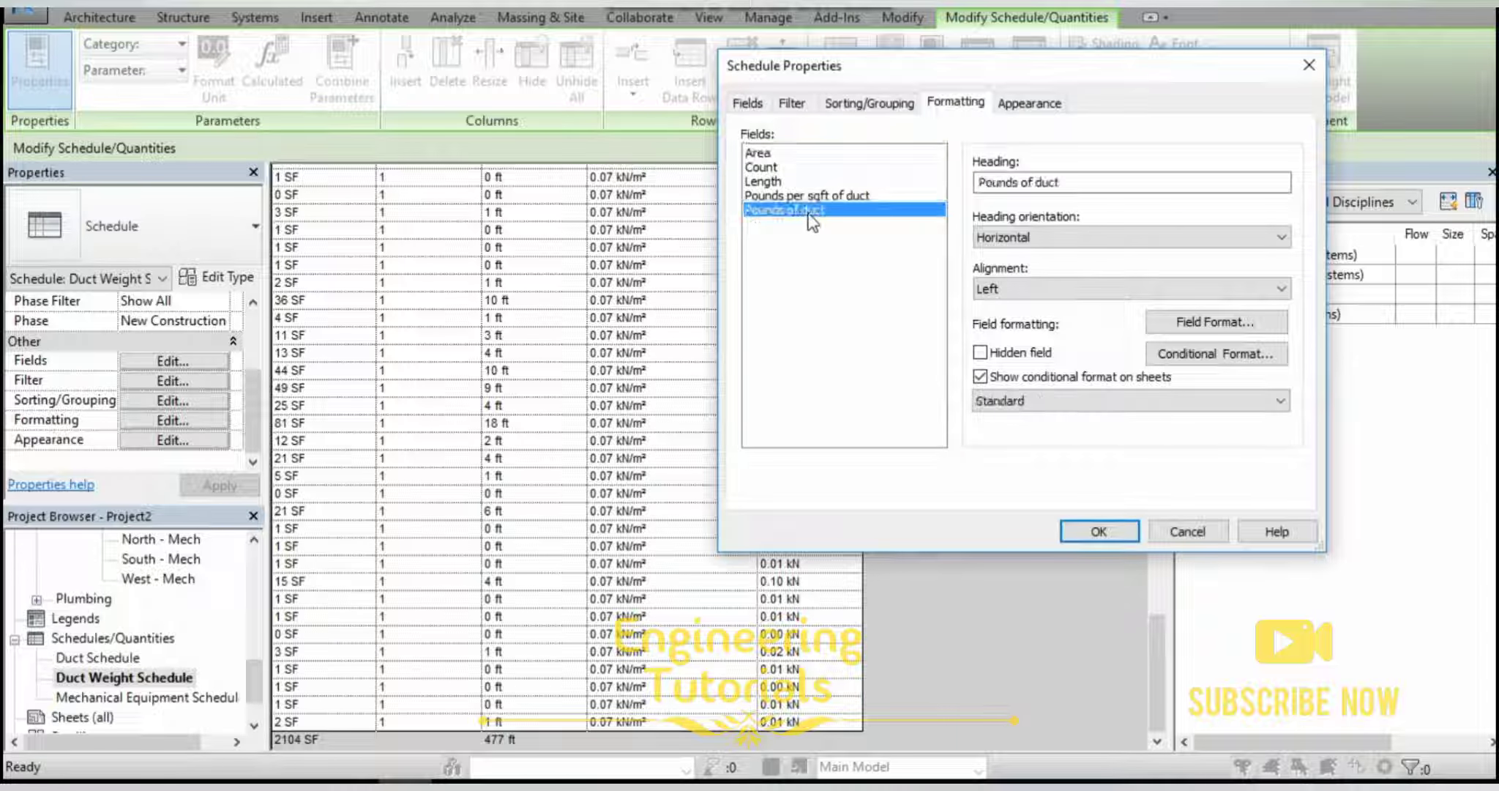
{"action": "left_click", "coordinate": [1233, 322]}
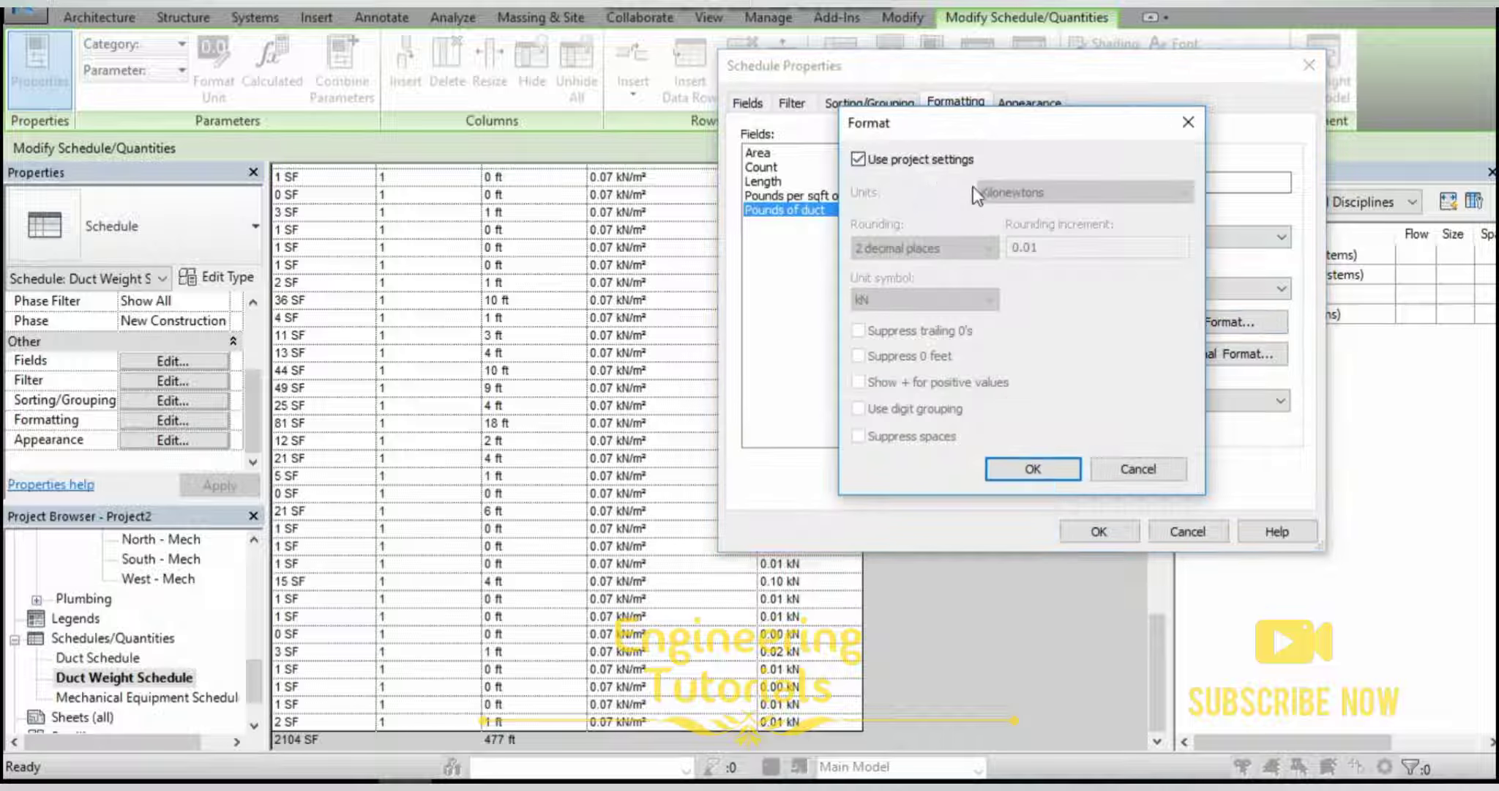
{"action": "left_click", "coordinate": [858, 158]}
{"action": "left_click", "coordinate": [1025, 191]}
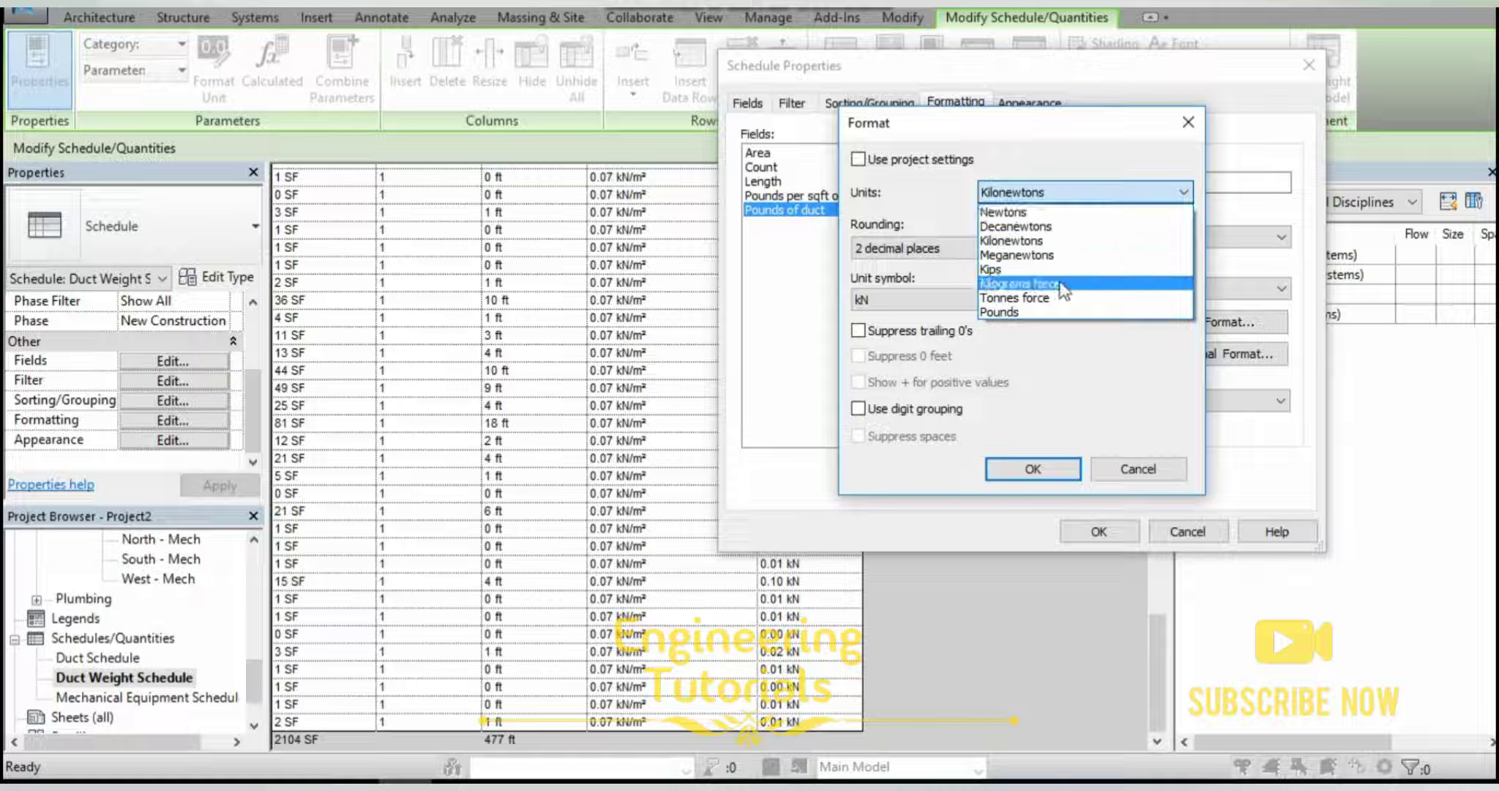
{"action": "left_click", "coordinate": [1028, 312]}
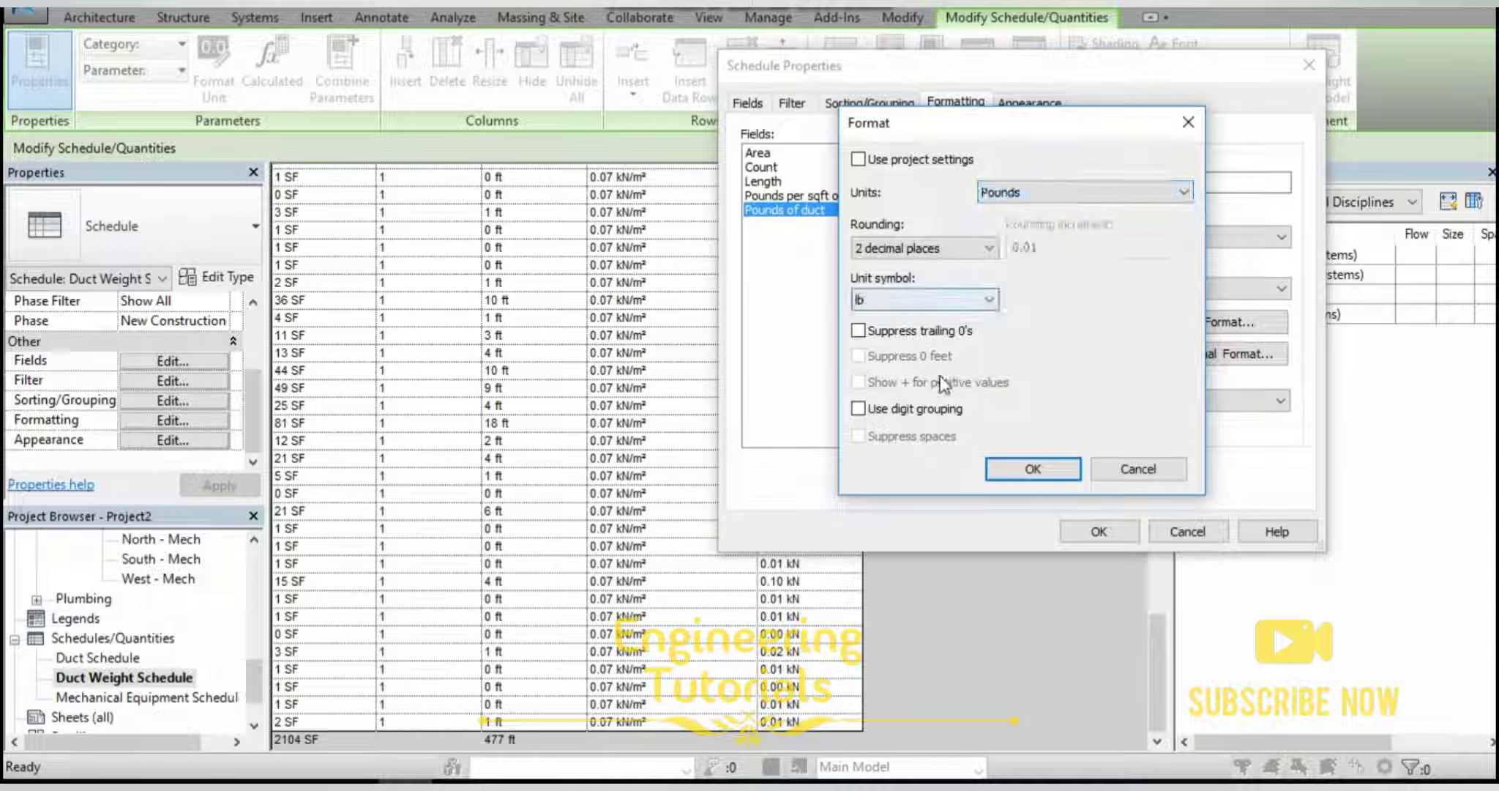
{"action": "left_click", "coordinate": [1033, 469]}
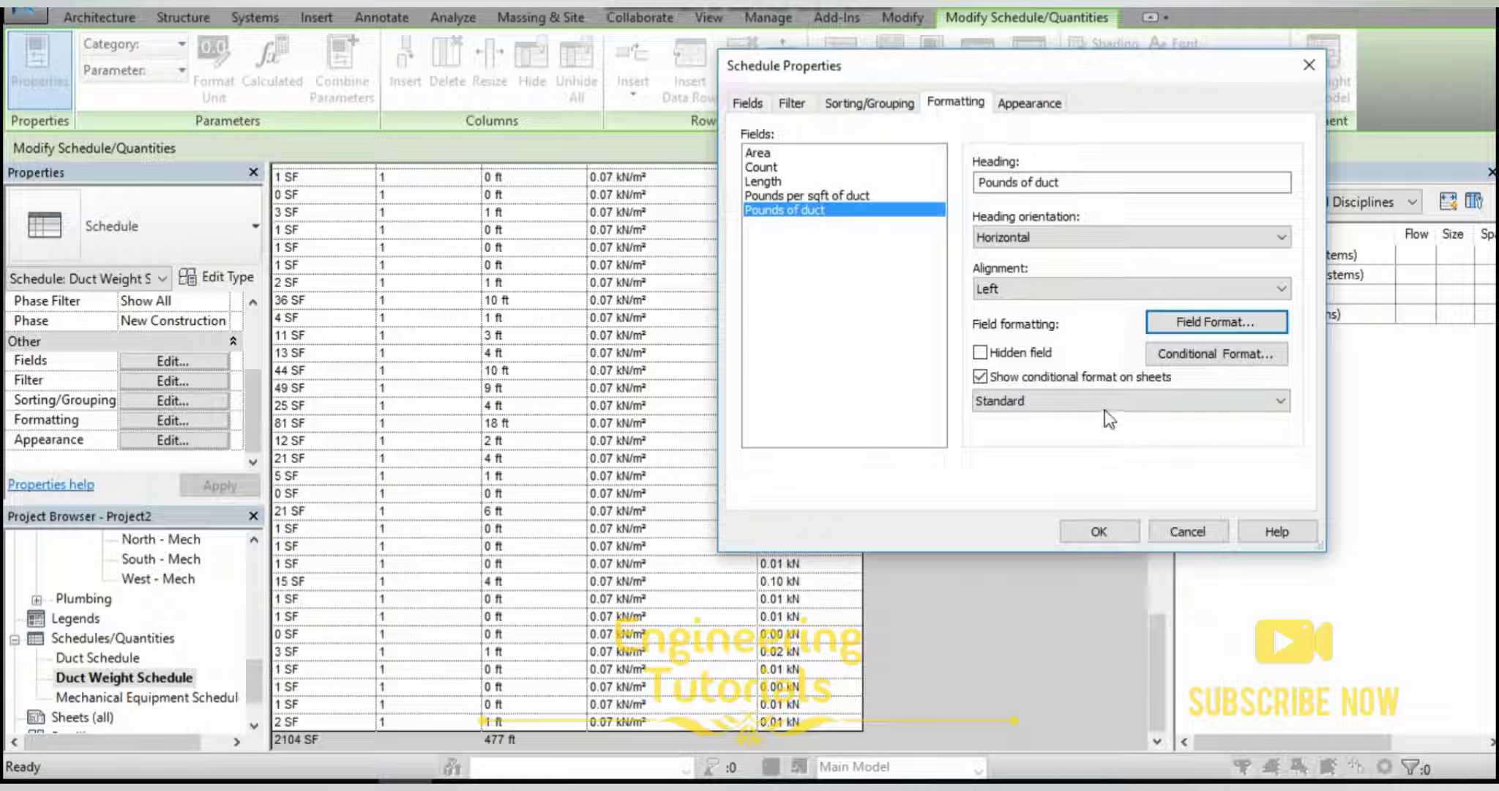
Set the Pounds of duct field to calculate totals and apply the schedule properties.
{"action": "left_click", "coordinate": [1104, 402]}
{"action": "left_click", "coordinate": [1099, 439]}
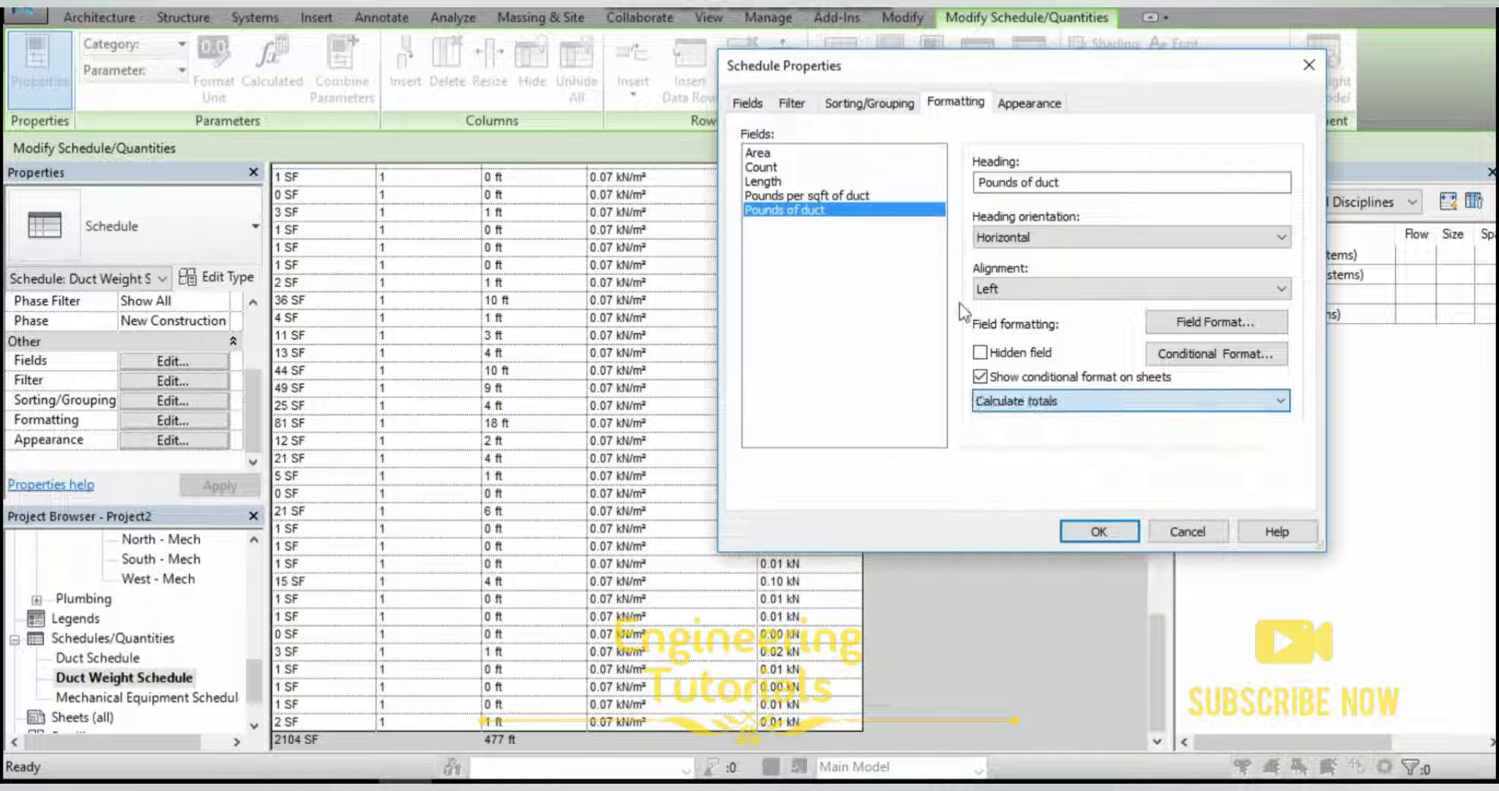
{"action": "left_click", "coordinate": [867, 105]}
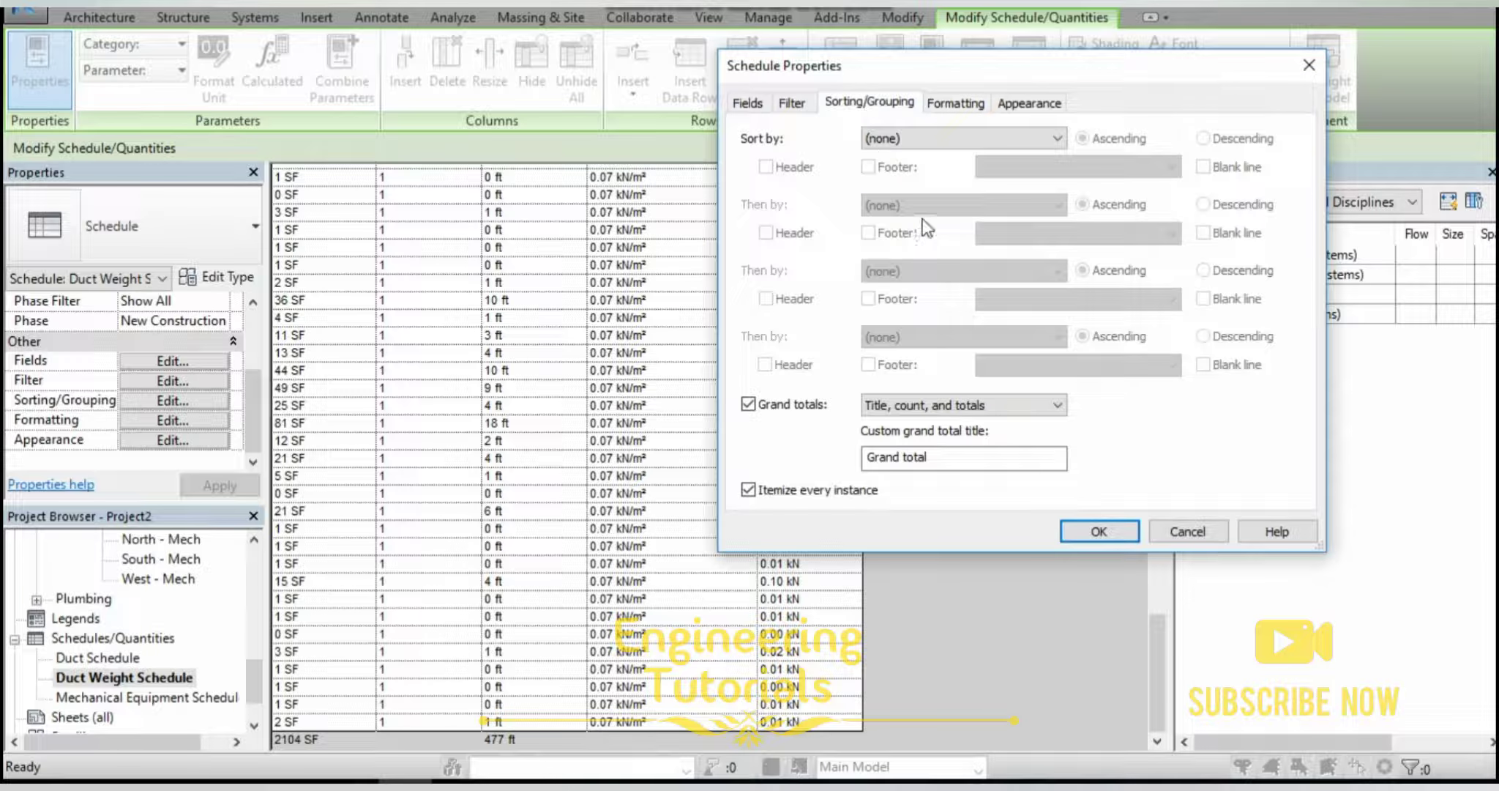
{"action": "left_click", "coordinate": [1100, 533]}
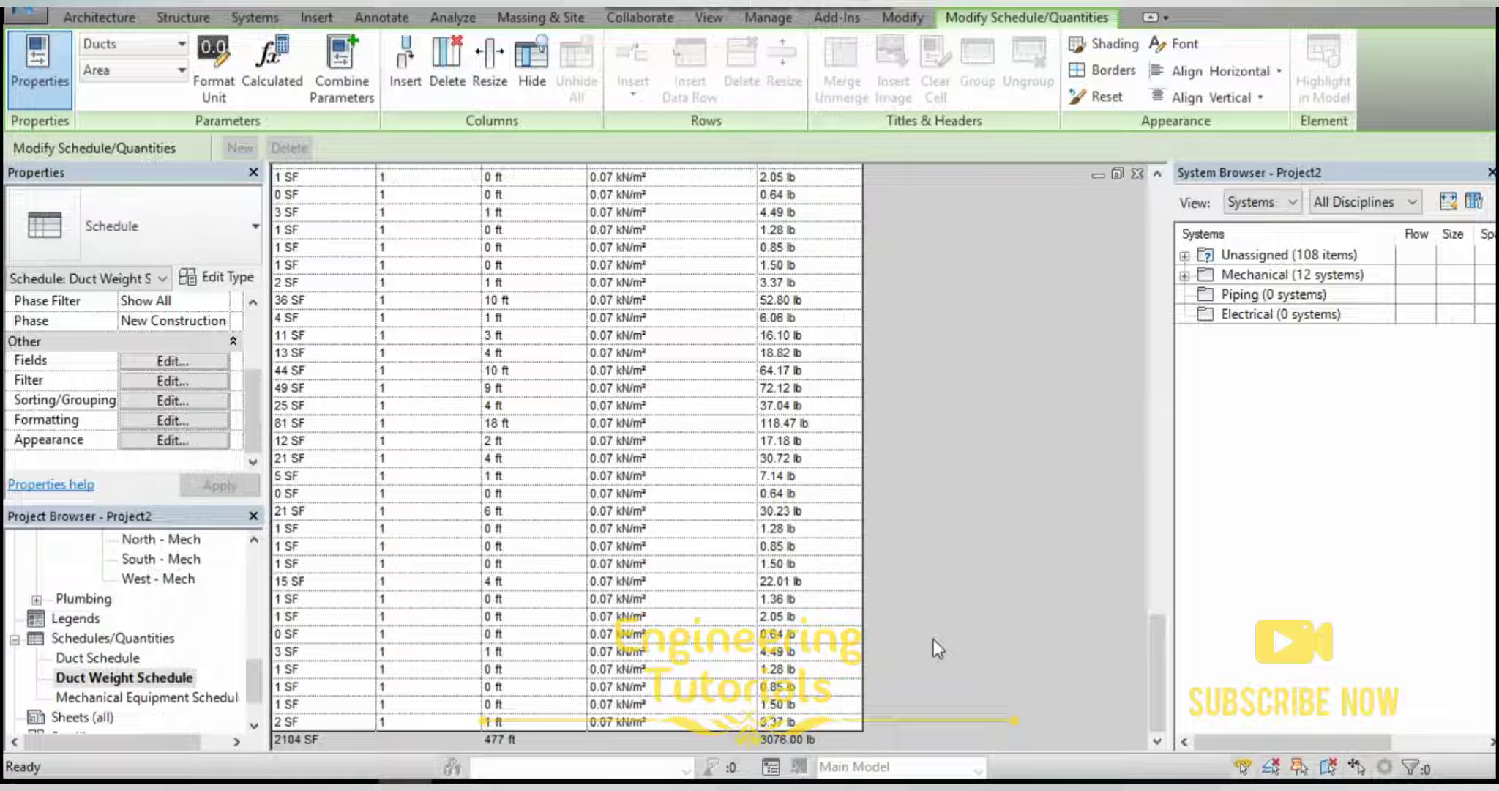
{"action": "scroll", "coordinate": [933, 638], "scroll_direction": "up", "scroll_amount": 6}
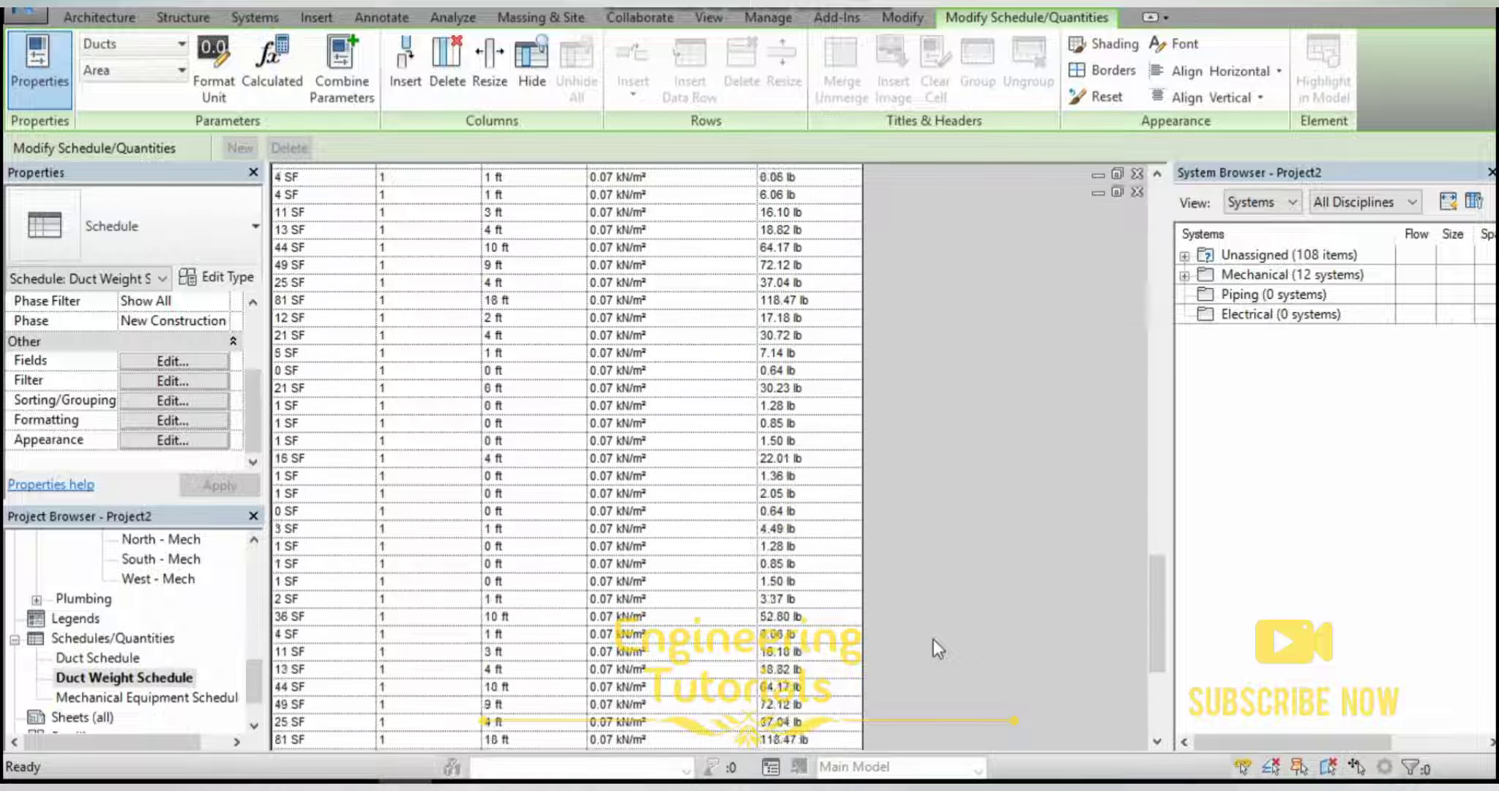
{"action": "scroll", "coordinate": [933, 639], "scroll_direction": "up", "scroll_amount": 15}
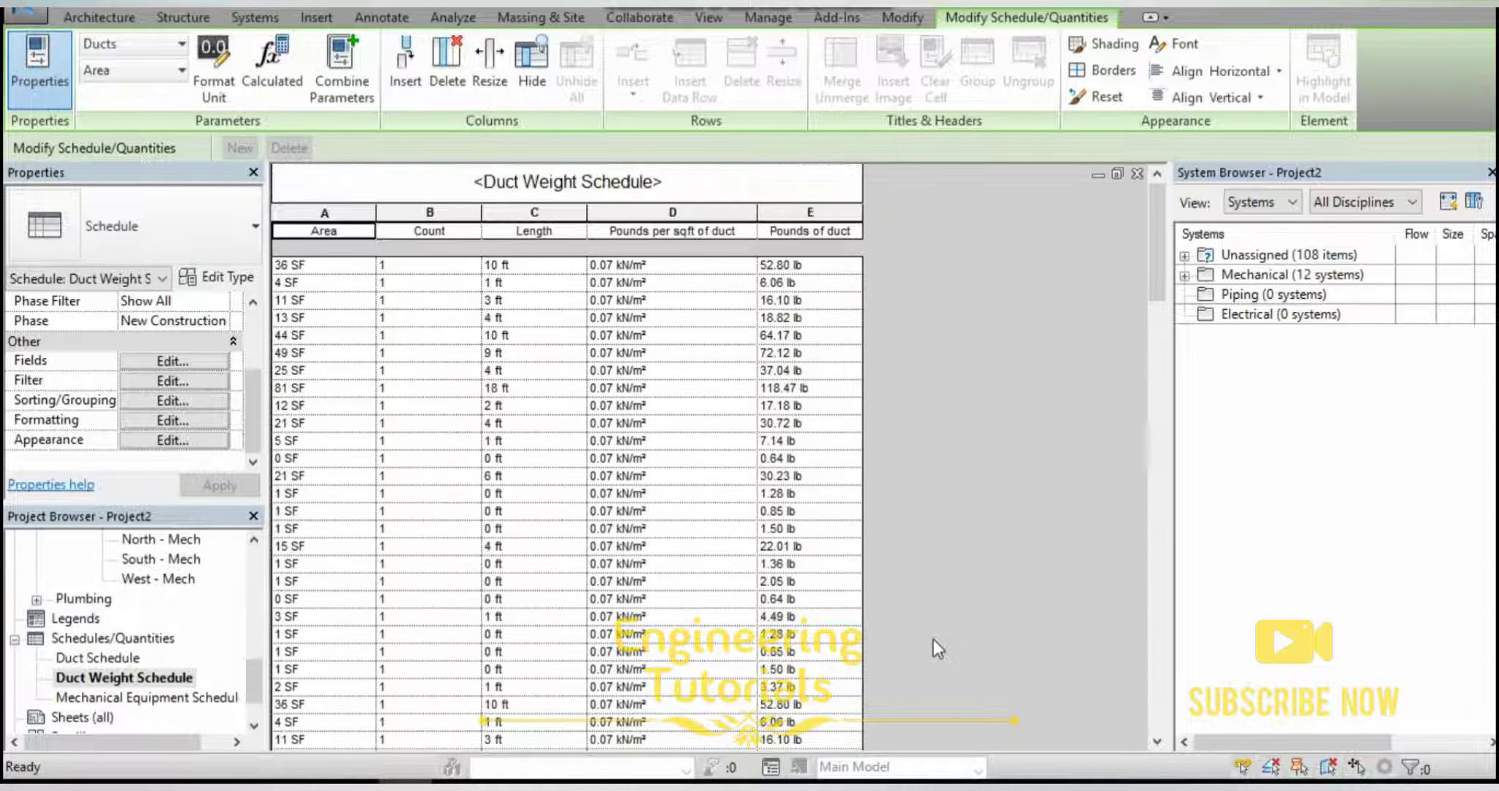
{"action": "left_click", "coordinate": [116, 698]}
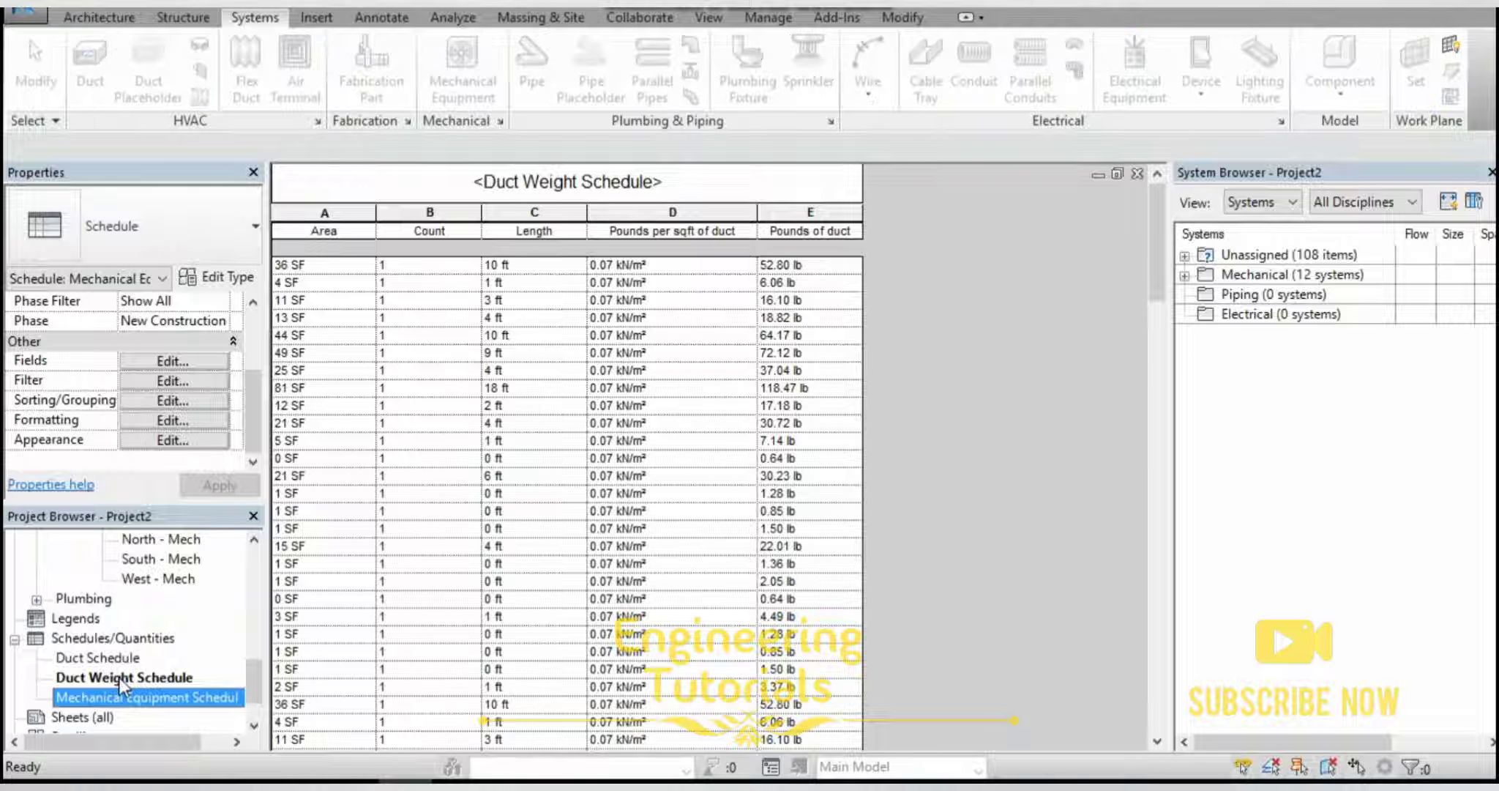
{"action": "left_click", "coordinate": [125, 658]}
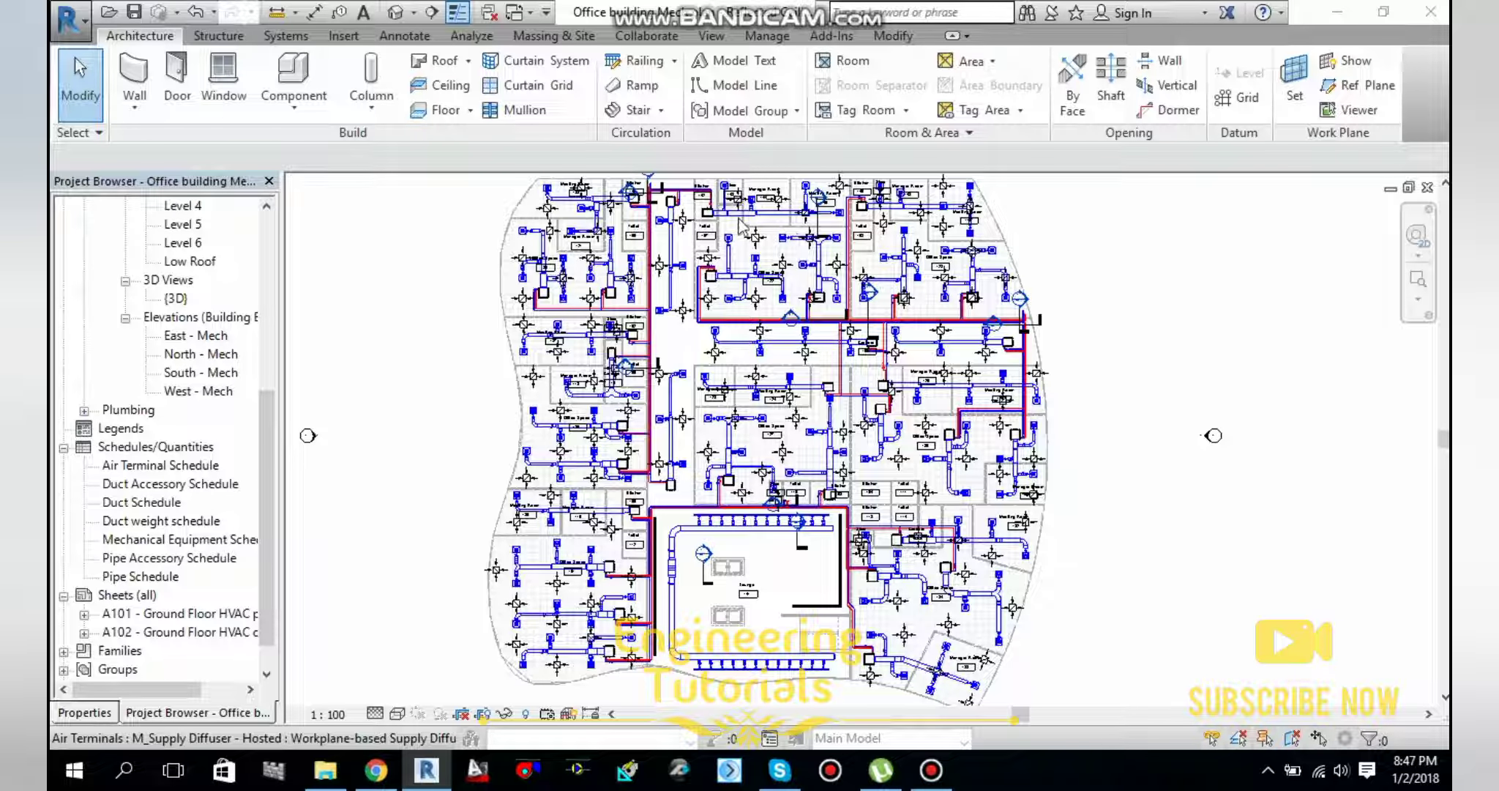
Open the document filter definitions from the Level 1 ceiling plan's Visibility/Graphic Overrides.
{"action": "left_click", "coordinate": [714, 38]}
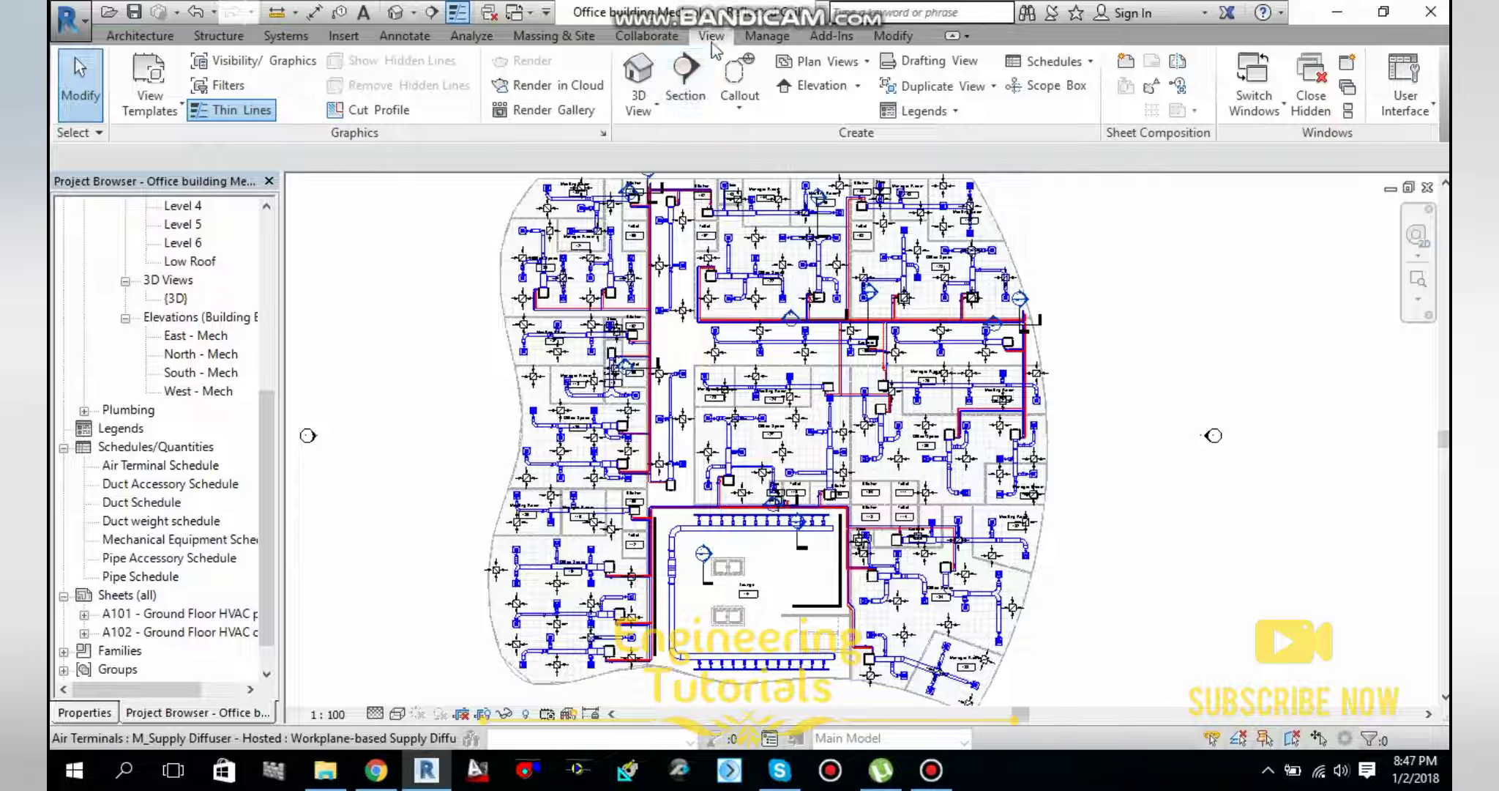
{"action": "left_click", "coordinate": [246, 68]}
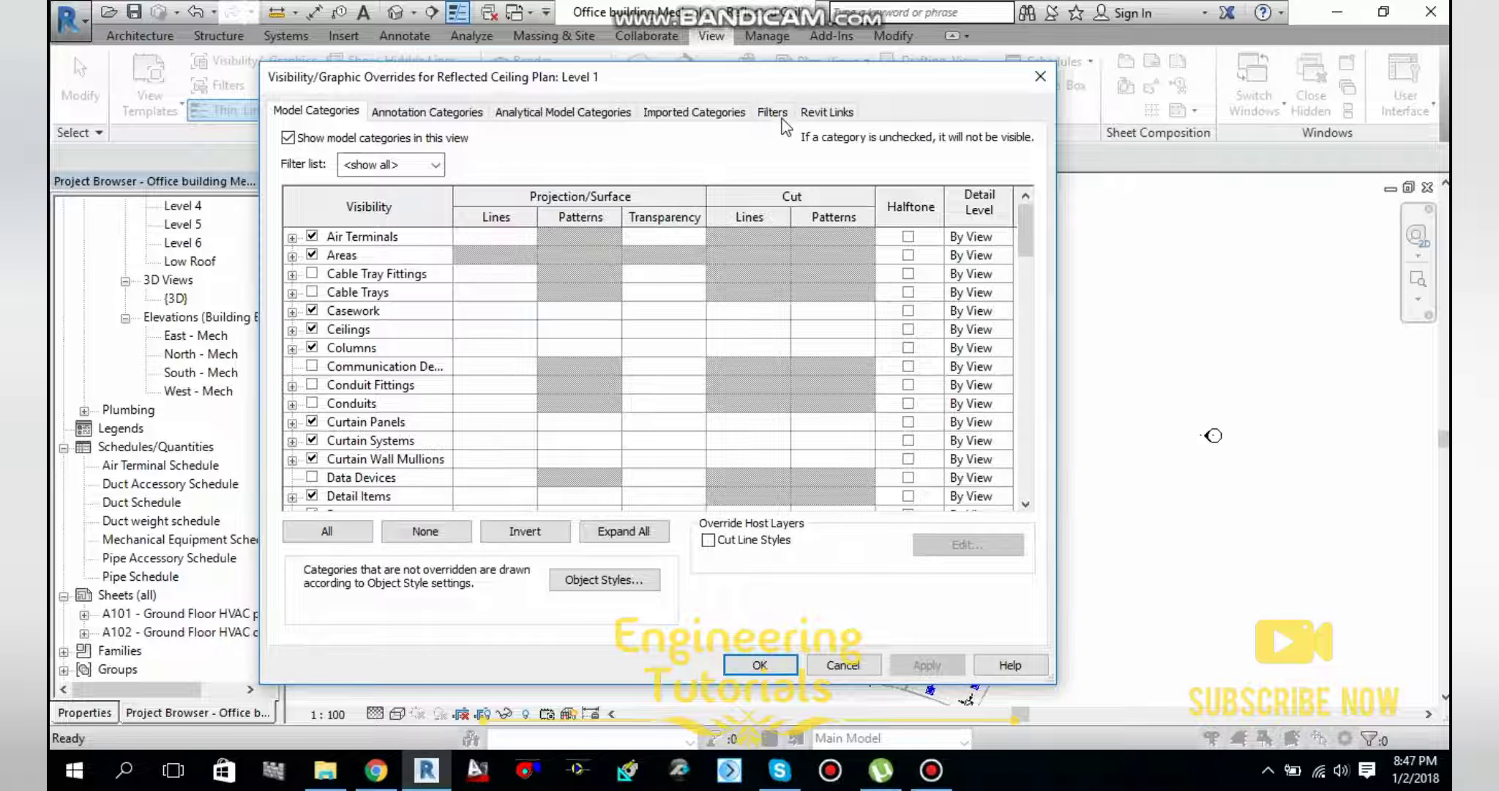
{"action": "left_click", "coordinate": [780, 116]}
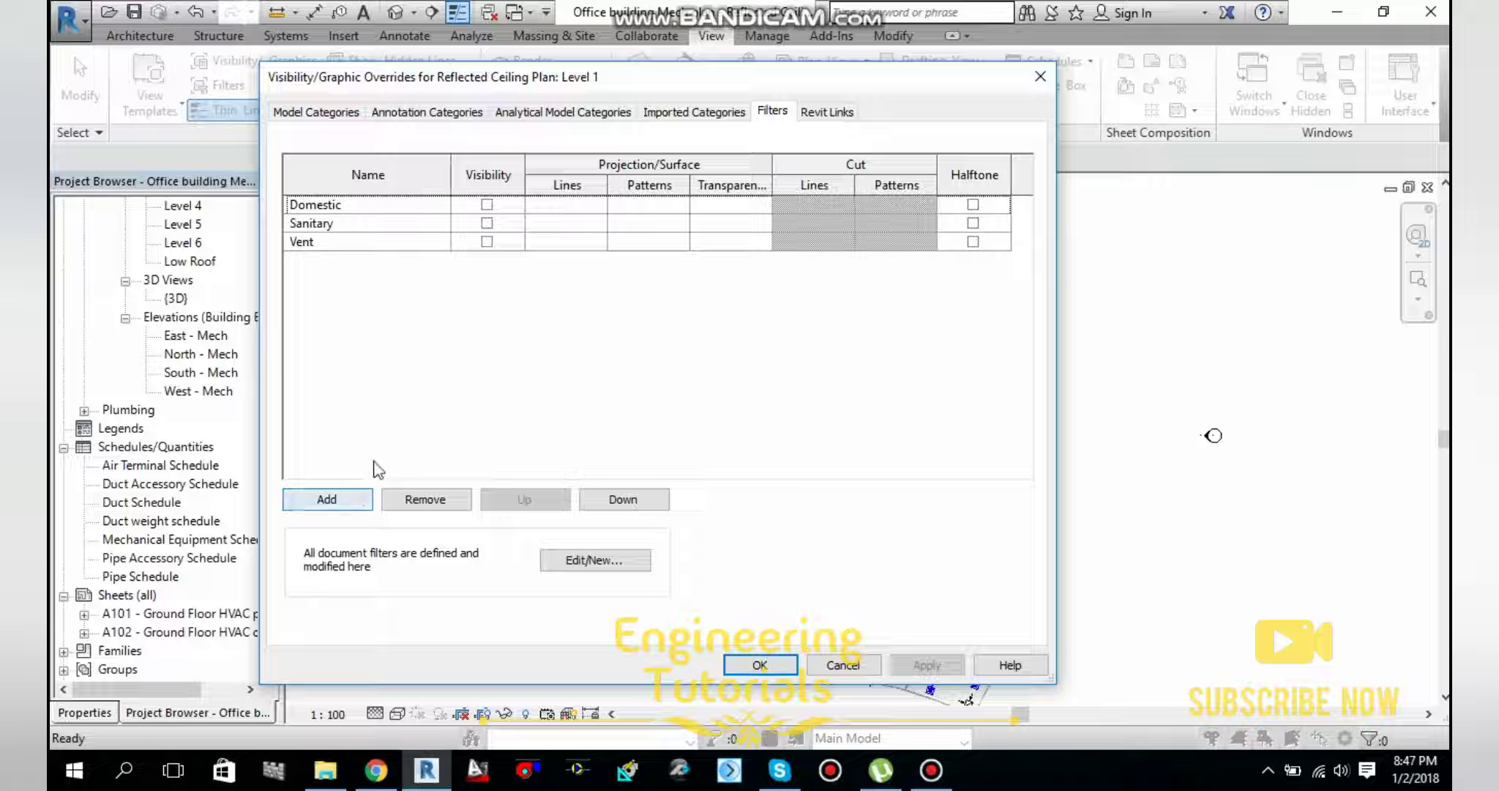
{"action": "left_click", "coordinate": [590, 560]}
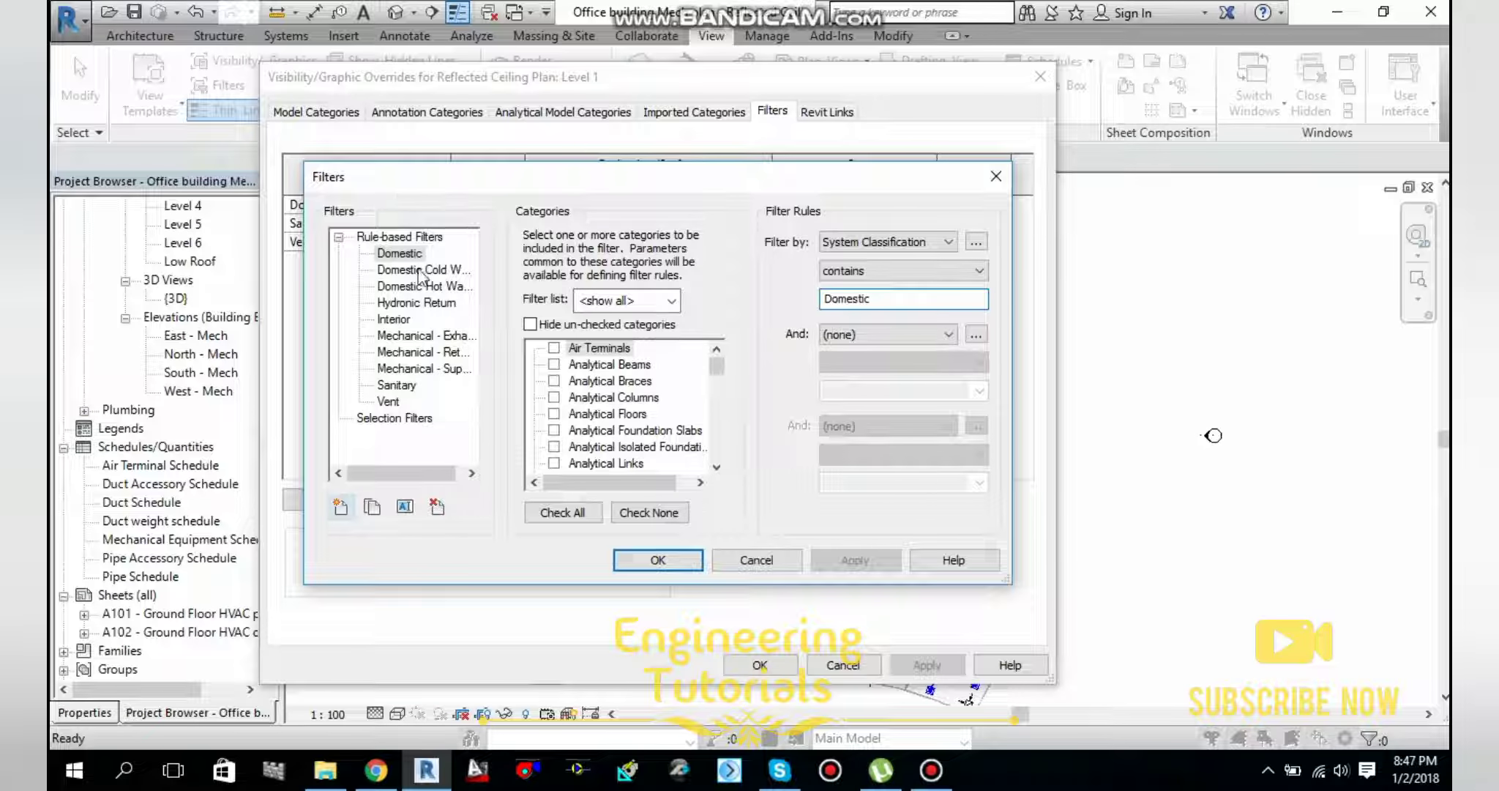
Include the Air Terminals and Flex Ducts categories in the mechanical supply filter.
{"action": "left_click", "coordinate": [418, 306]}
{"action": "key", "text": "Up"}
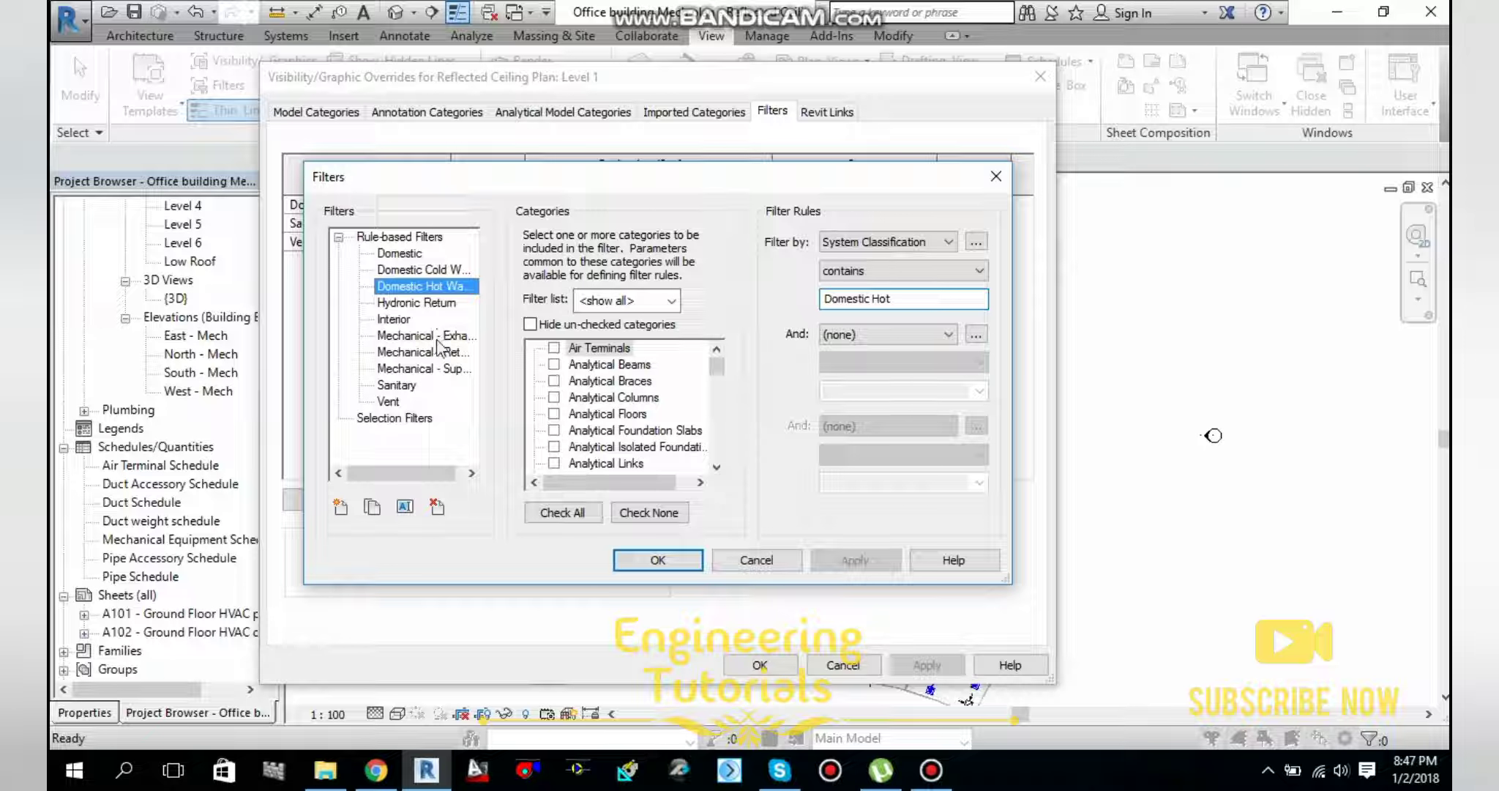
{"action": "left_click", "coordinate": [431, 337]}
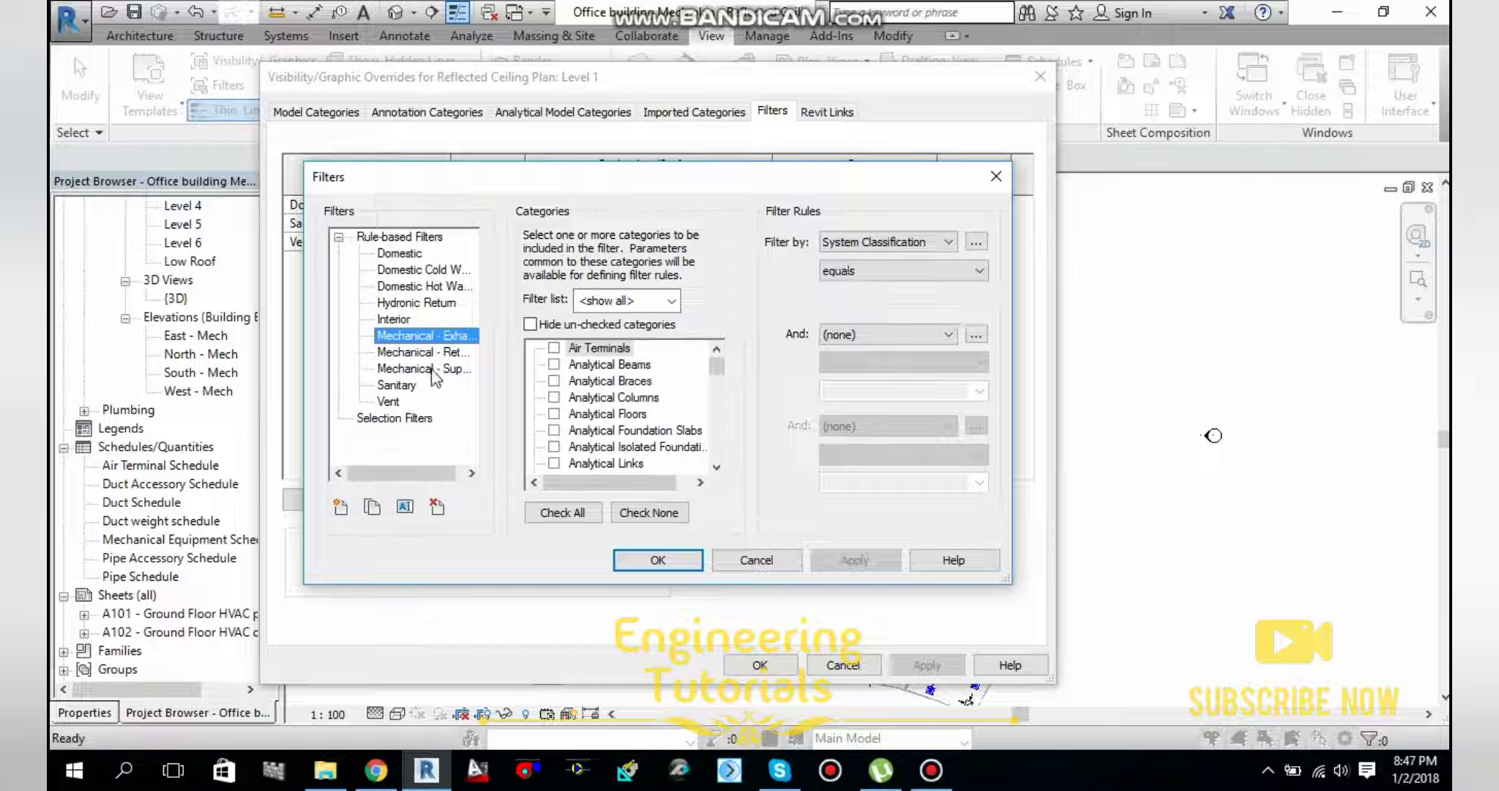
{"action": "left_click", "coordinate": [431, 354]}
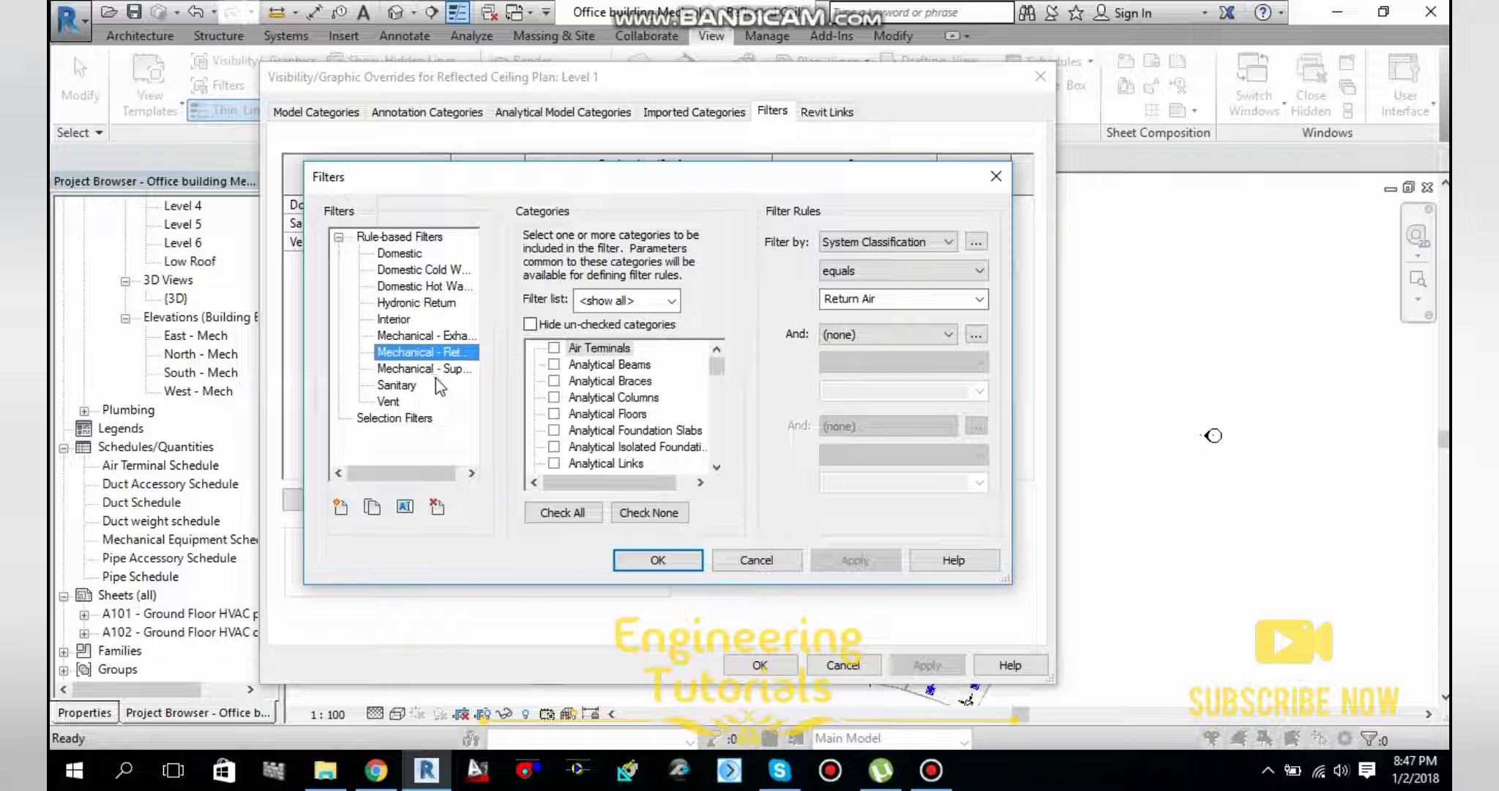
{"action": "left_click", "coordinate": [438, 369]}
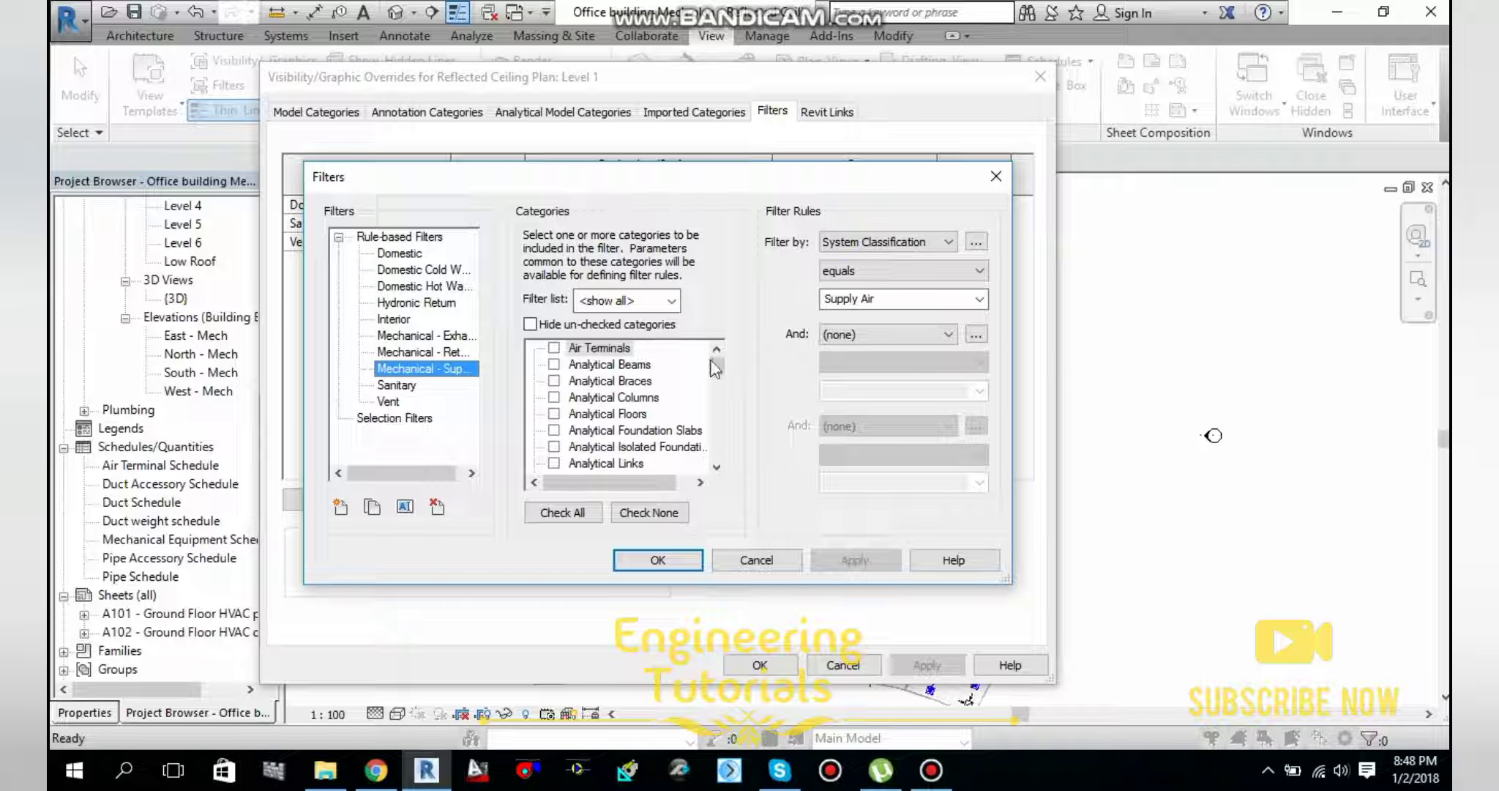
{"action": "left_click", "coordinate": [554, 349]}
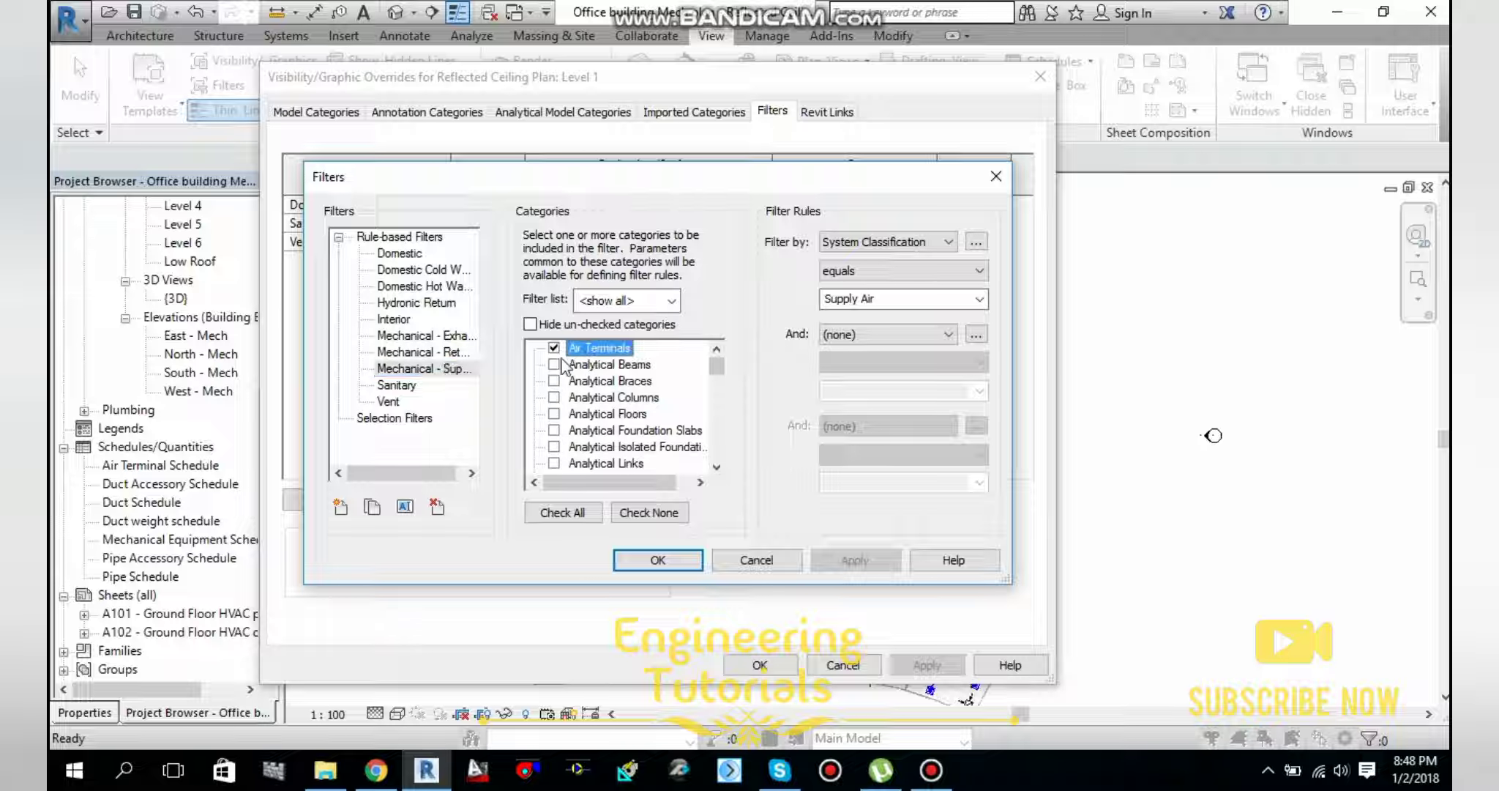
{"action": "scroll", "coordinate": [677, 421], "scroll_direction": "down", "scroll_amount": 3}
{"action": "scroll", "coordinate": [677, 421], "scroll_direction": "down", "scroll_amount": 7}
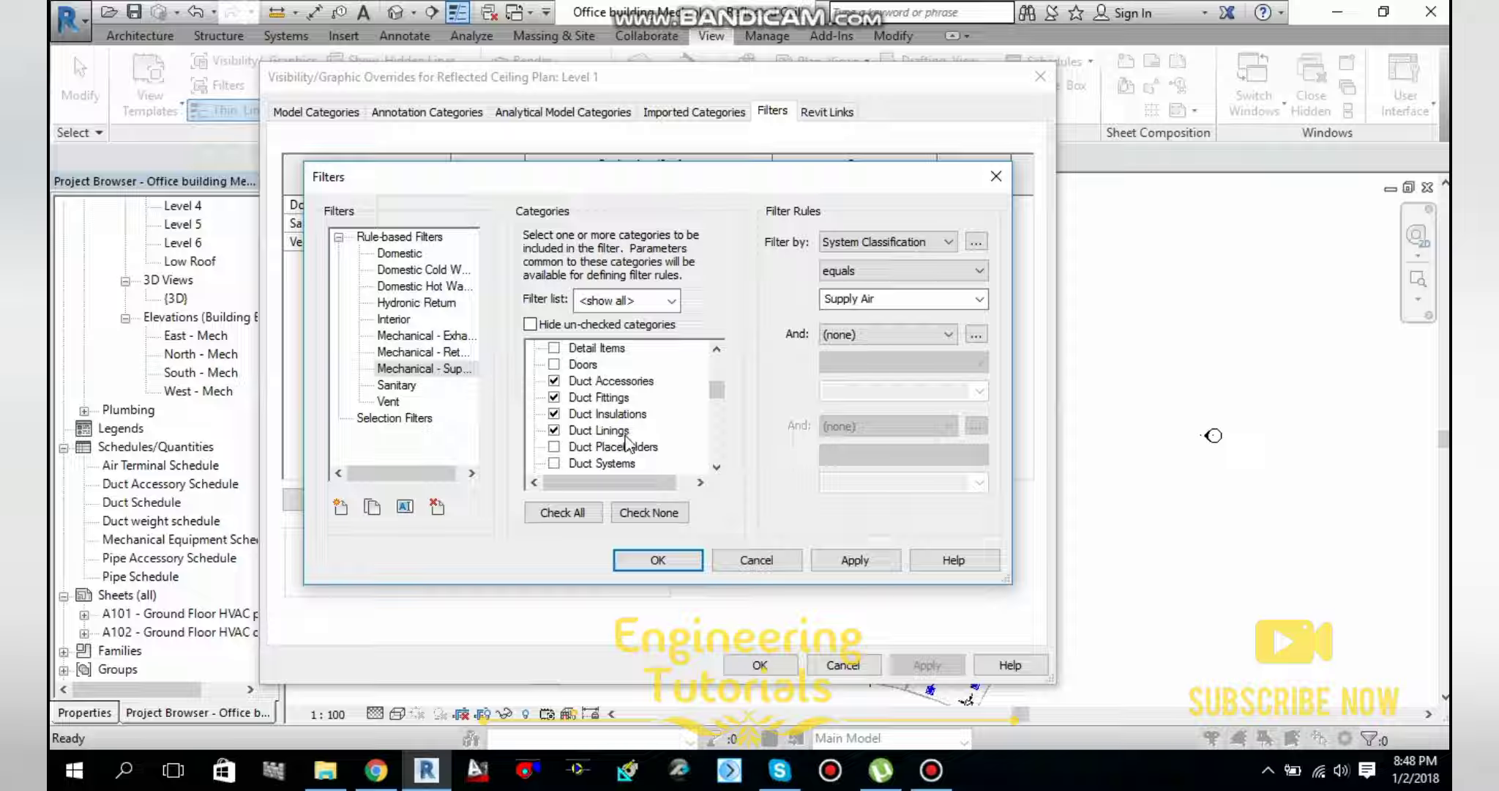
{"action": "scroll", "coordinate": [592, 428], "scroll_direction": "down", "scroll_amount": 1}
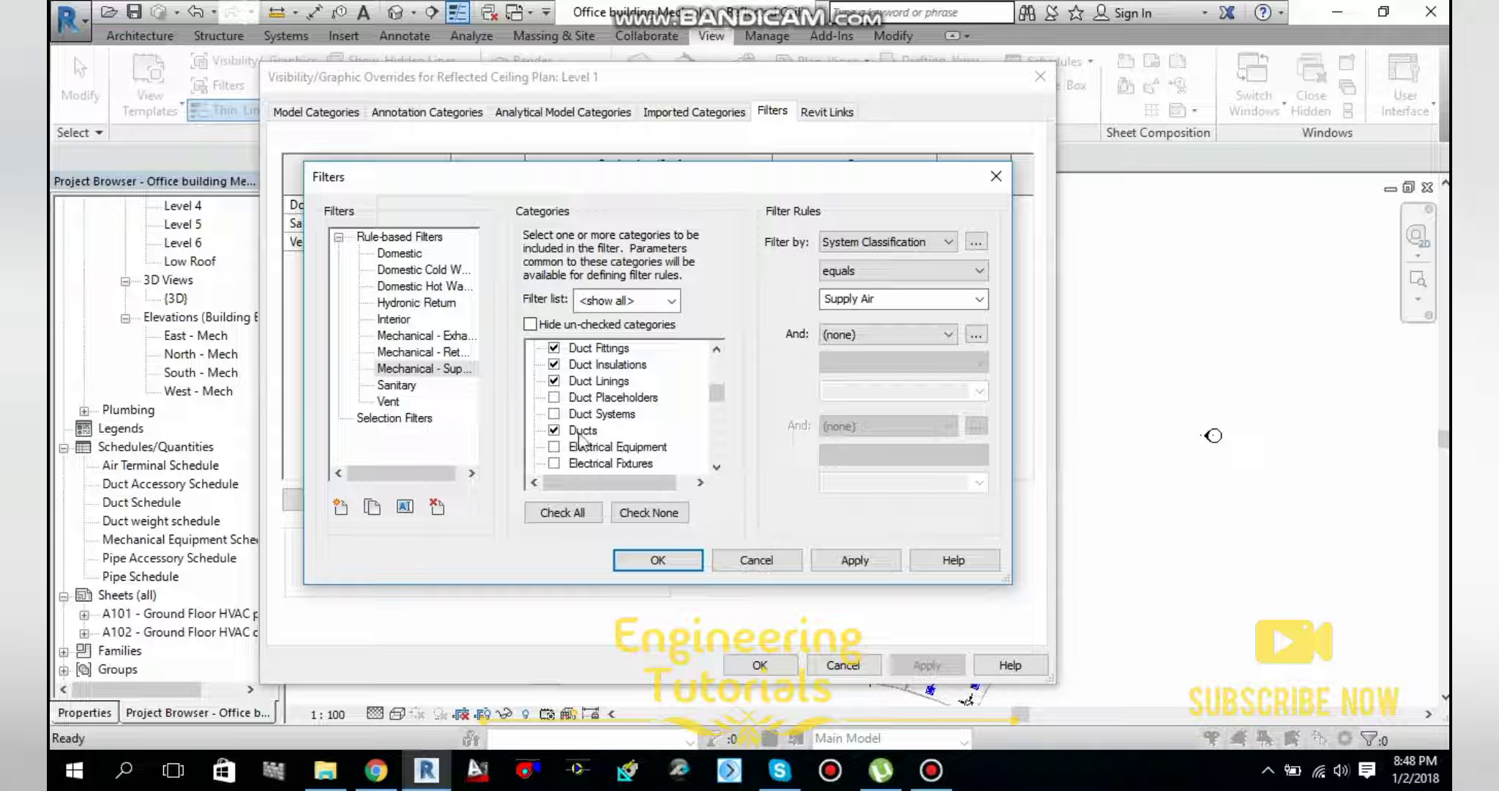
{"action": "scroll", "coordinate": [580, 440], "scroll_direction": "down", "scroll_amount": 2}
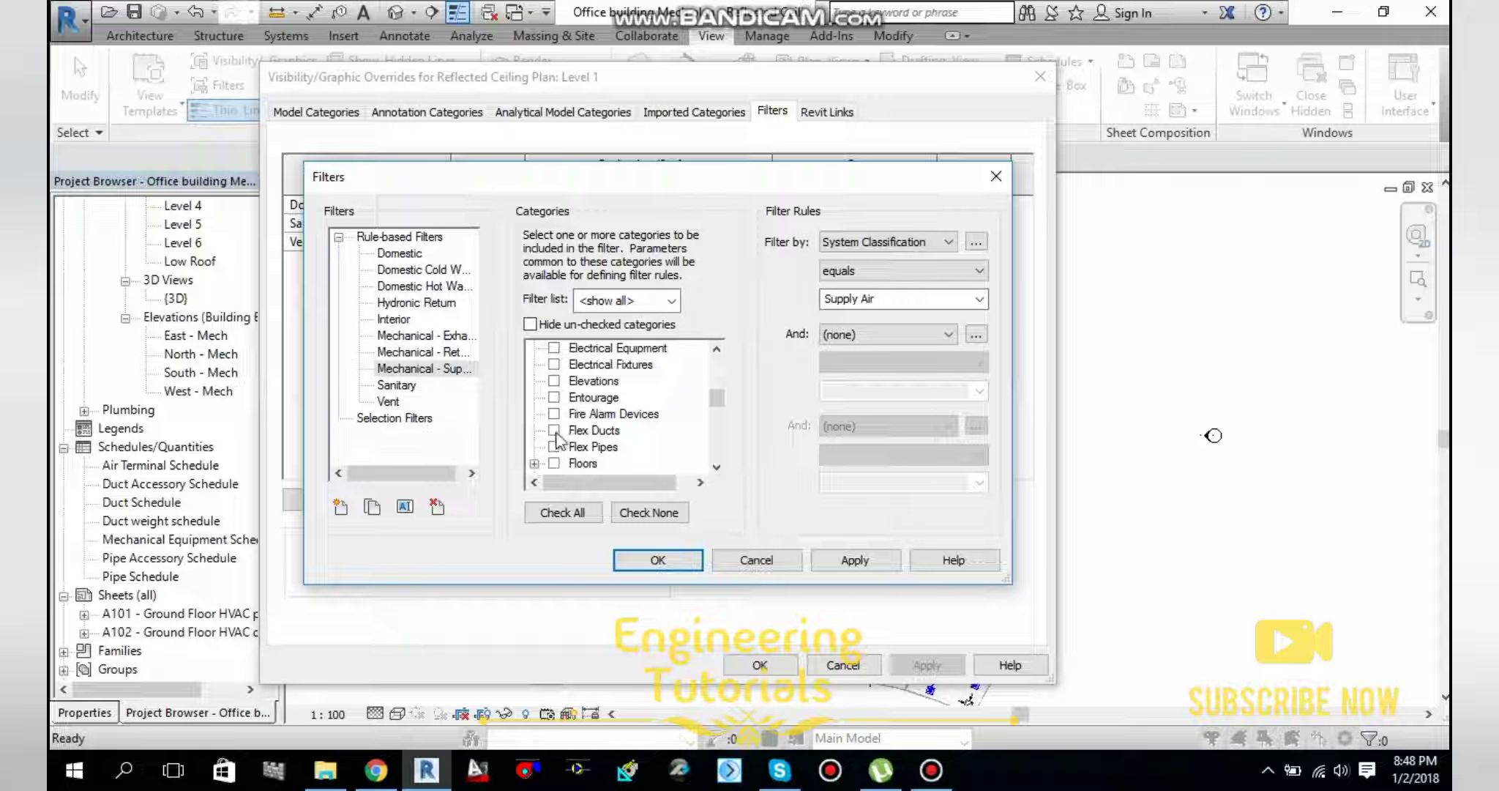
{"action": "left_click", "coordinate": [554, 430]}
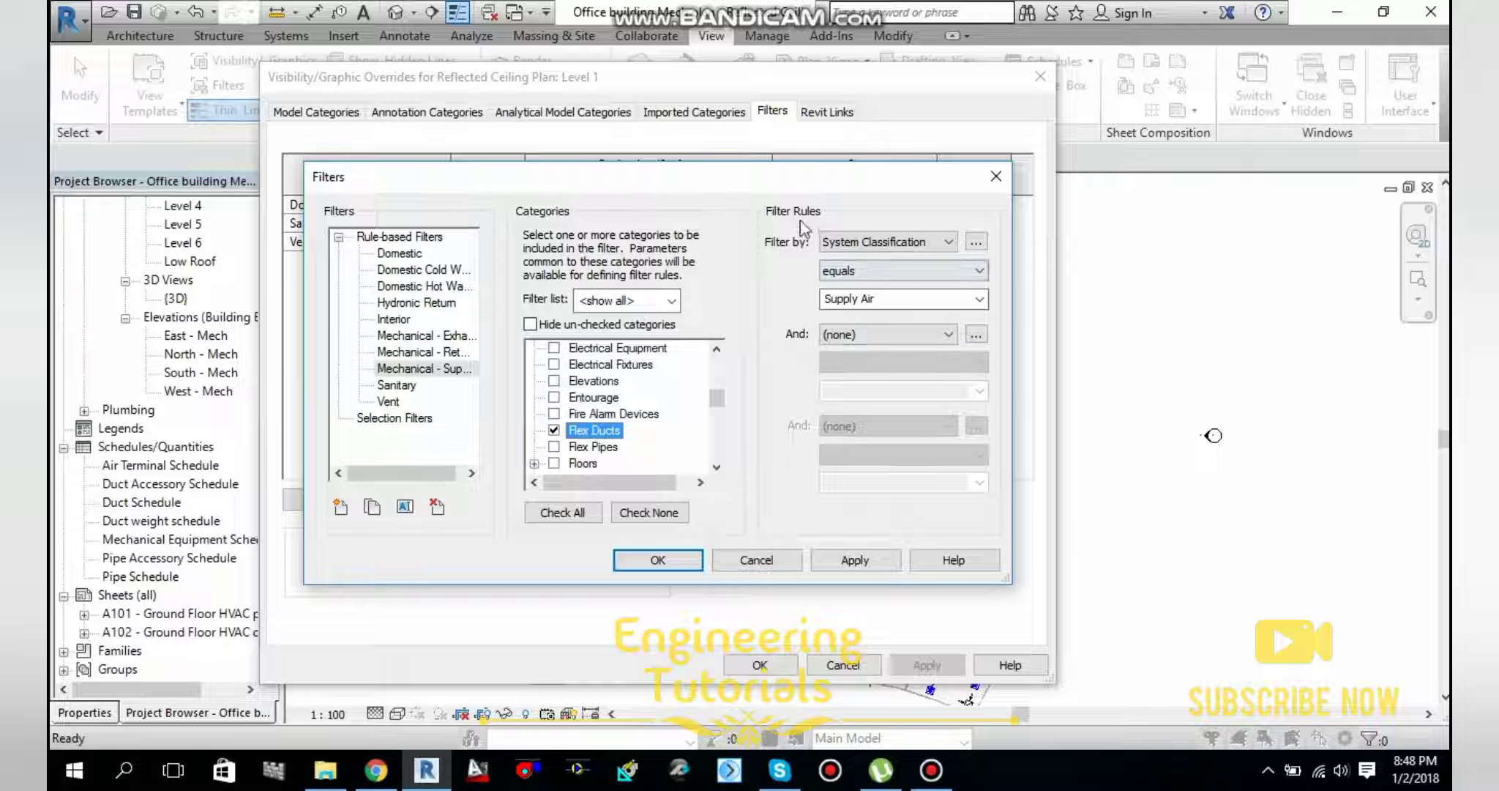
Set the mechanical supply filter's rule to System Classification equals Supply Air and review its checked duct categories.
{"action": "left_click", "coordinate": [946, 243]}
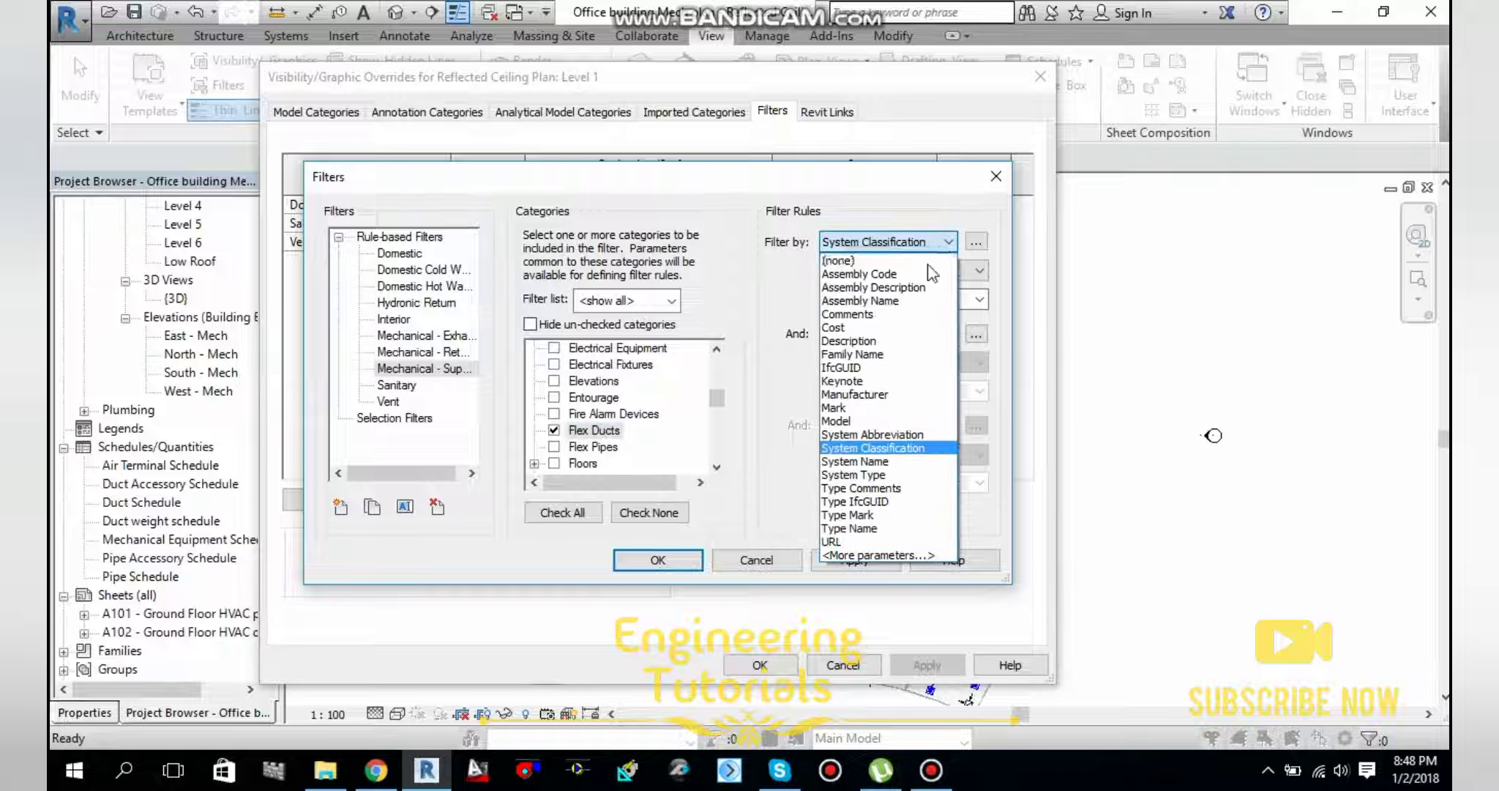
{"action": "left_click", "coordinate": [906, 450]}
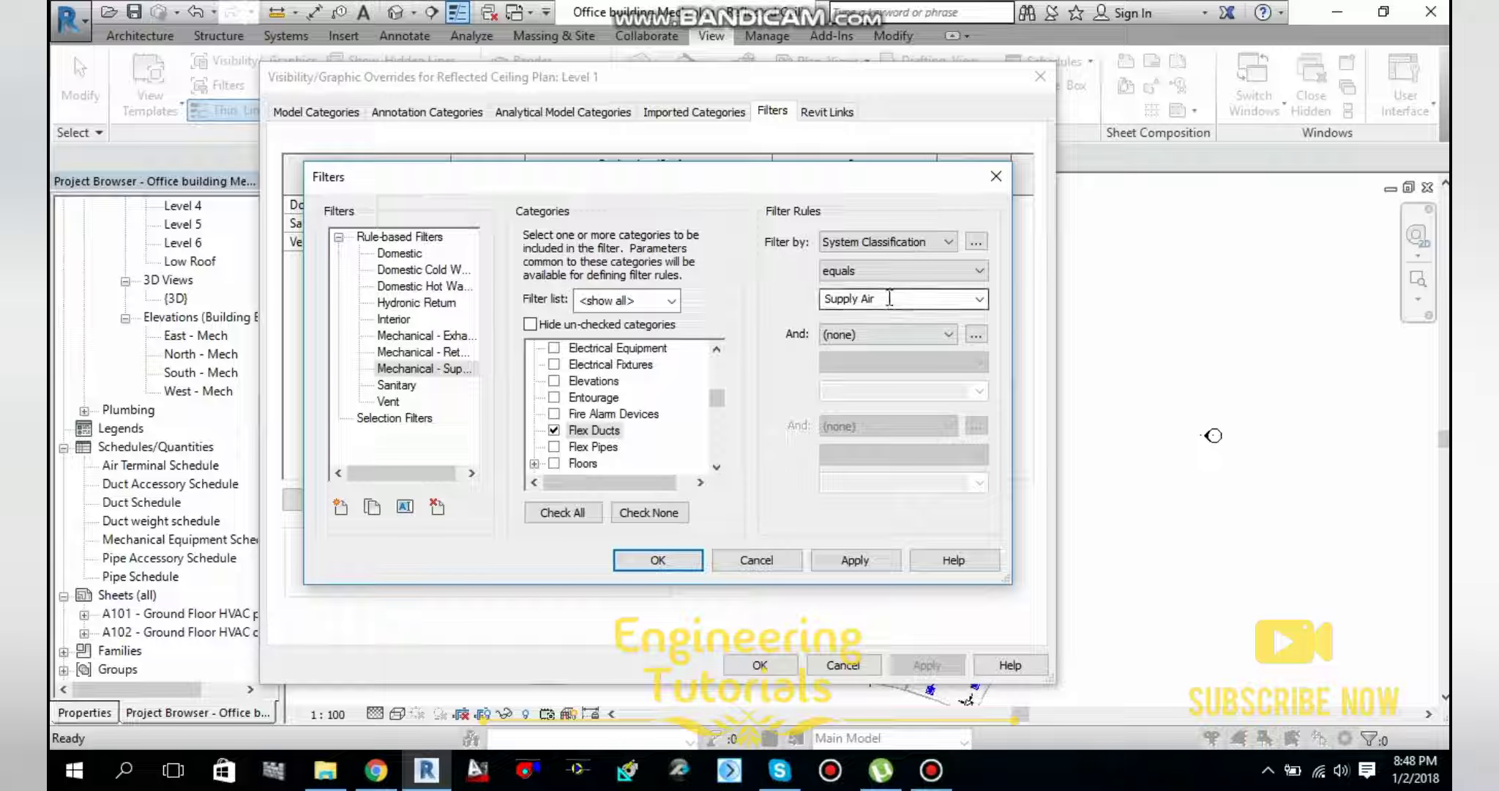
{"action": "left_click", "coordinate": [976, 272]}
{"action": "left_click", "coordinate": [912, 287]}
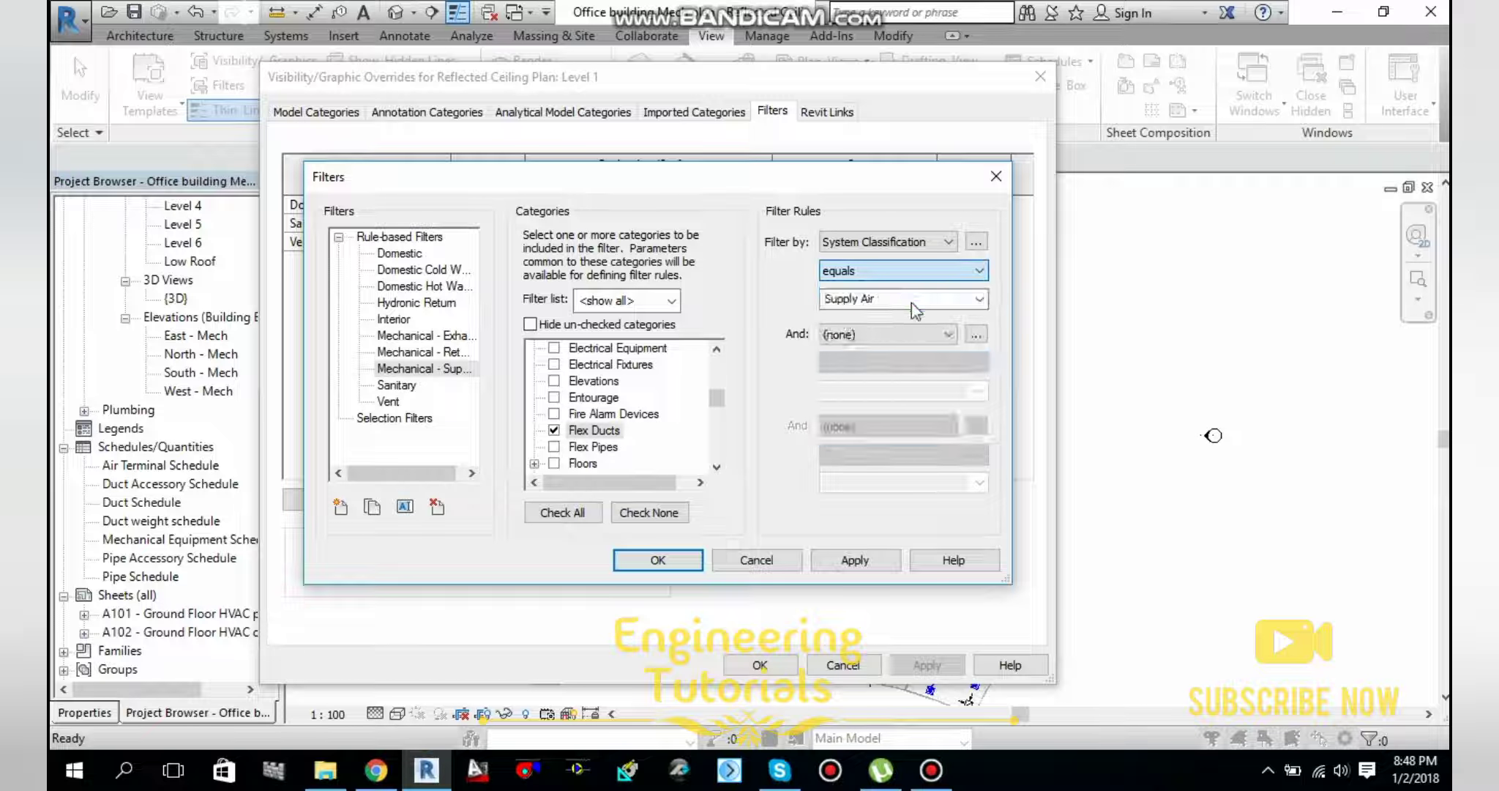
{"action": "left_click", "coordinate": [978, 300]}
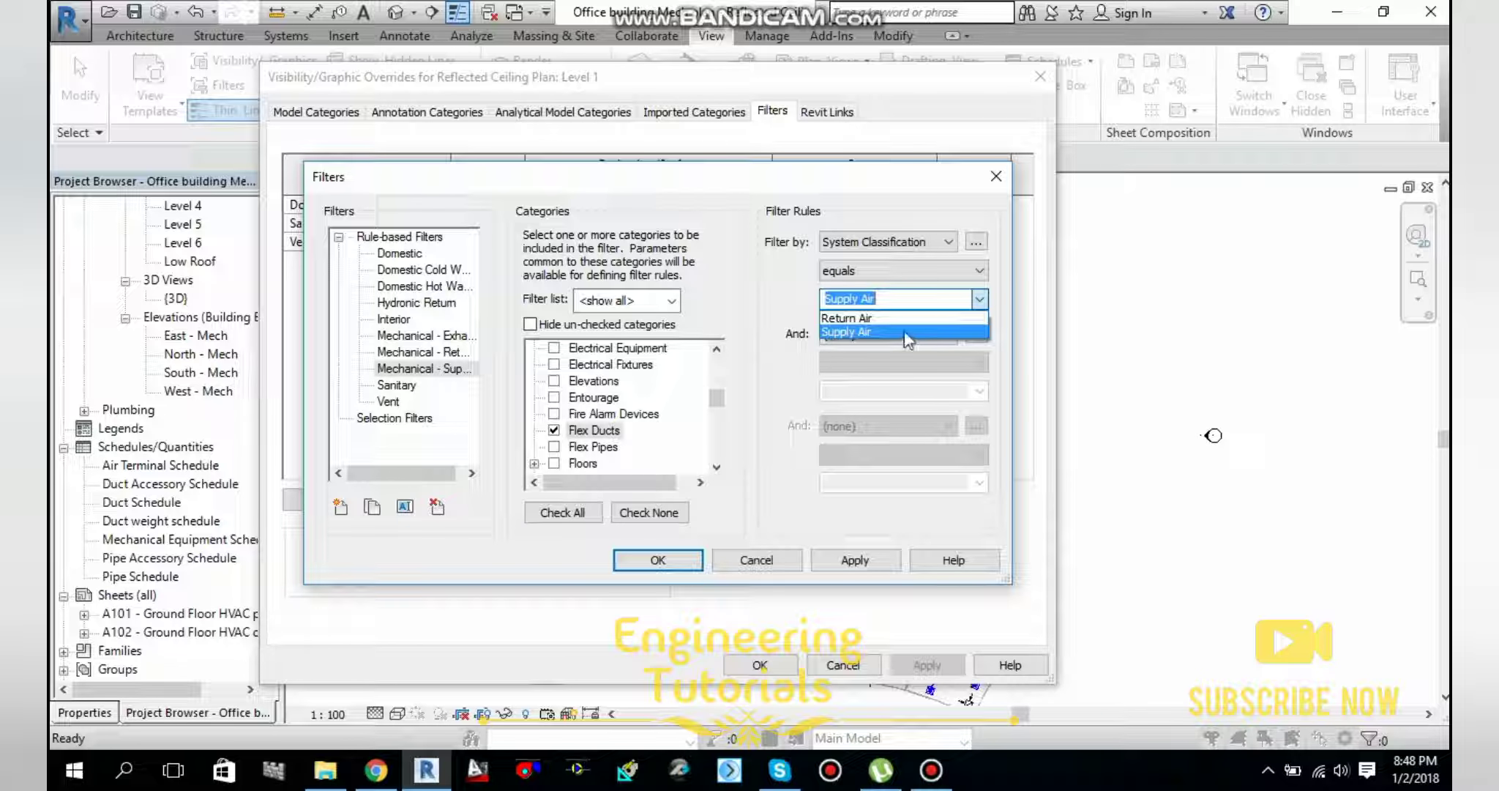
{"action": "left_click", "coordinate": [905, 333]}
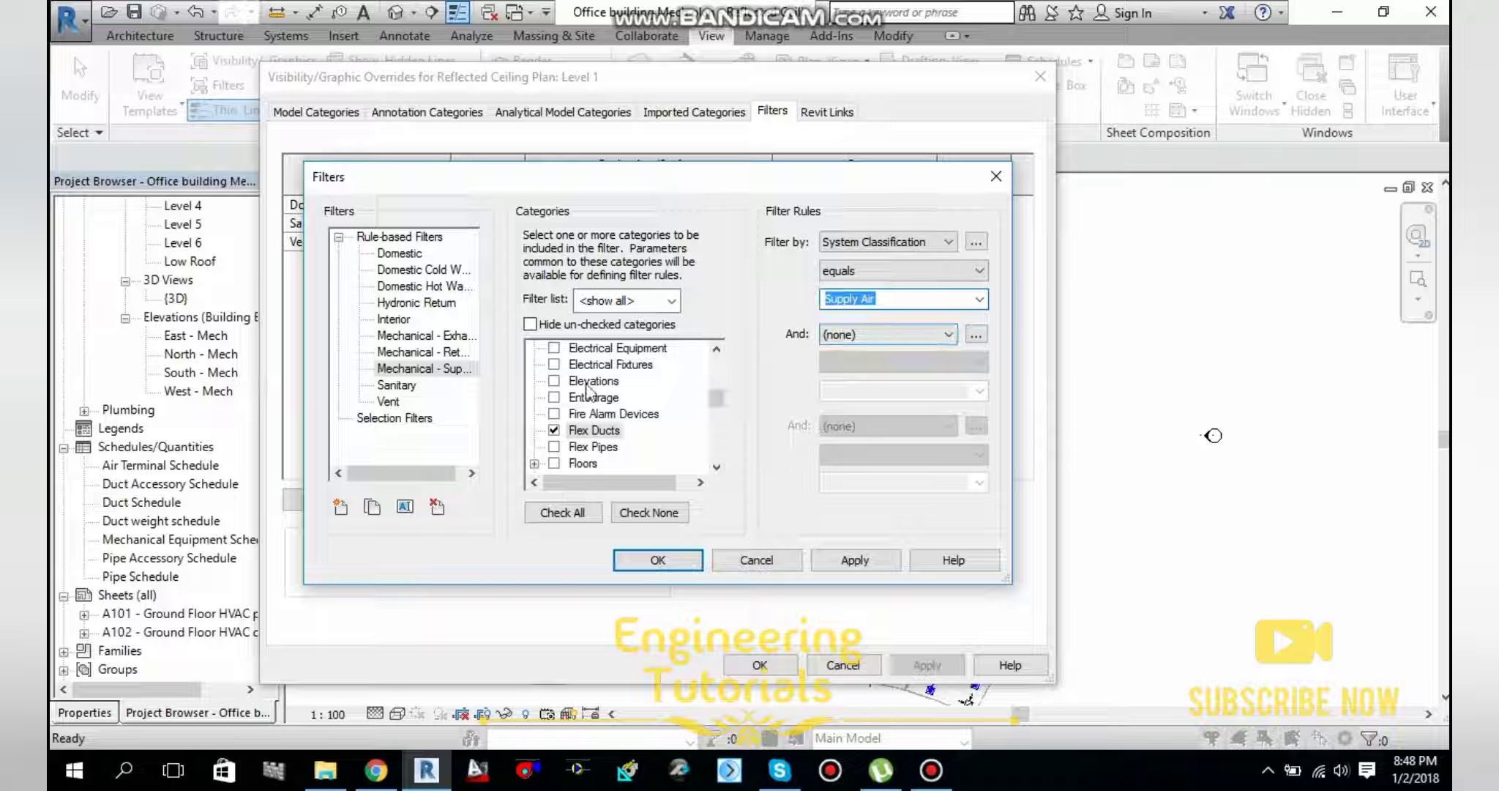
{"action": "scroll", "coordinate": [561, 439], "scroll_direction": "up", "scroll_amount": 4}
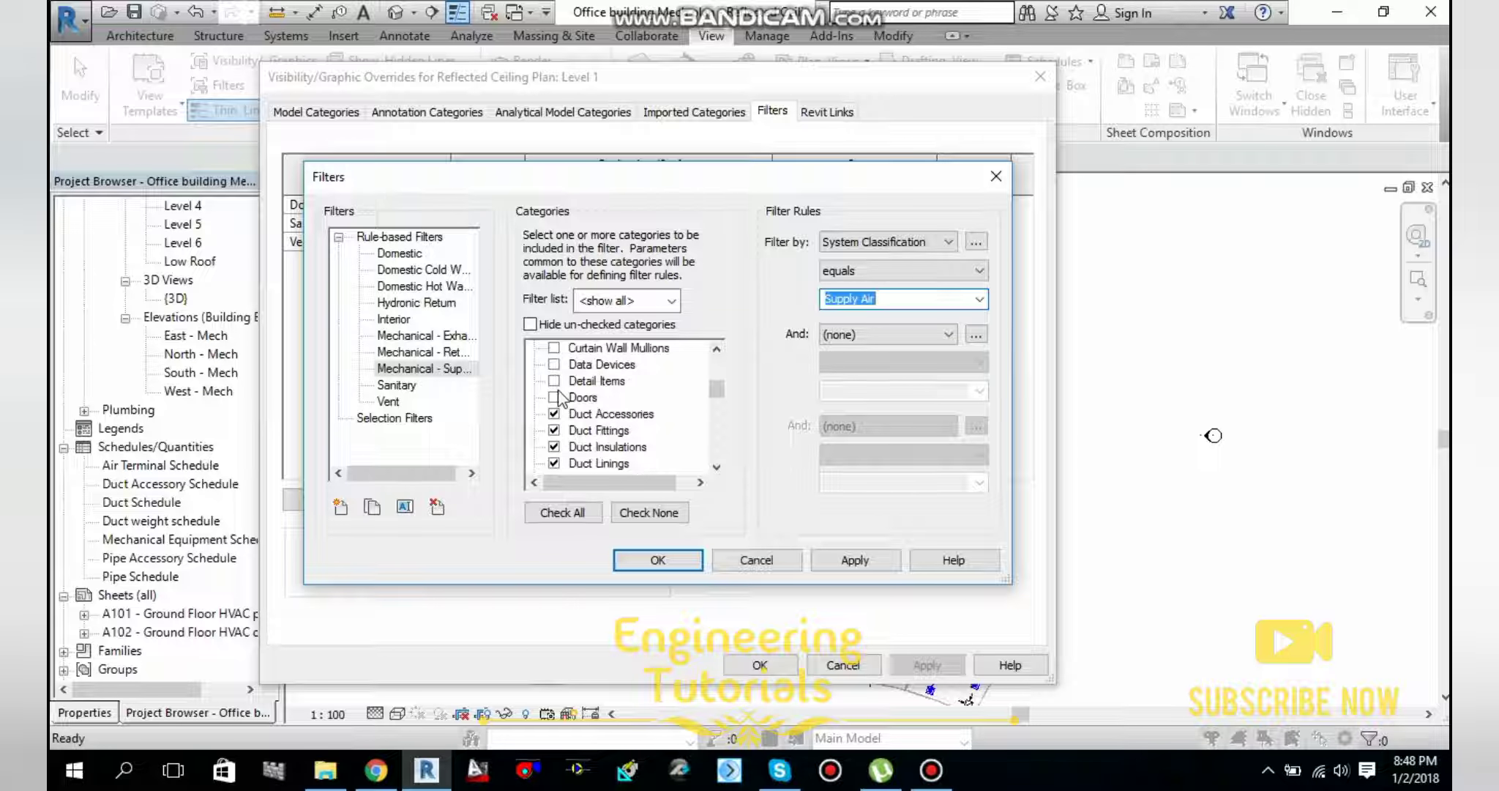
{"action": "scroll", "coordinate": [560, 396], "scroll_direction": "up", "scroll_amount": 1}
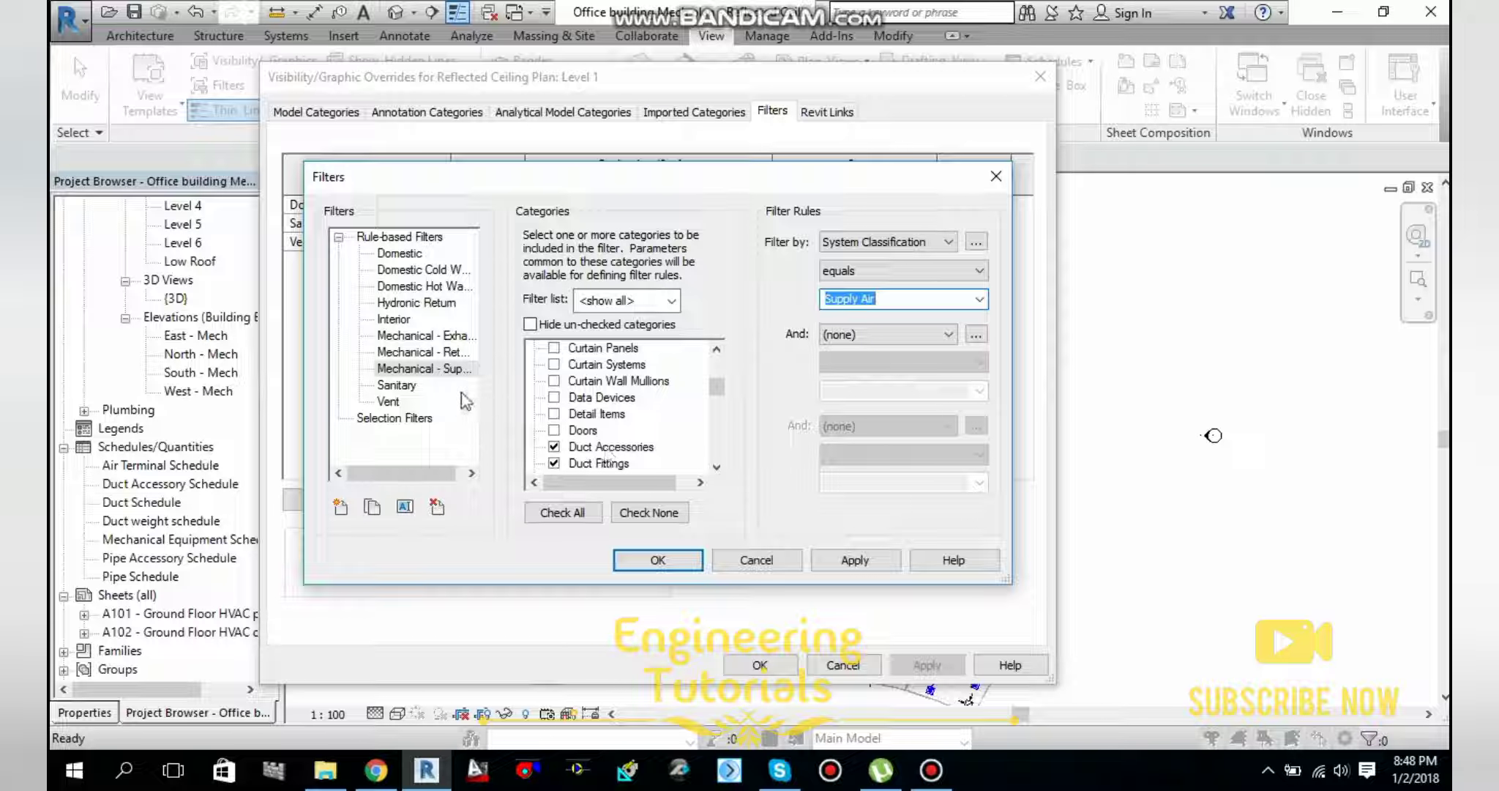
Include Flex Ducts in the mechanical return filter and set its System Classification rule value to Return Air.
{"action": "left_click", "coordinate": [444, 359]}
{"action": "left_click", "coordinate": [439, 352]}
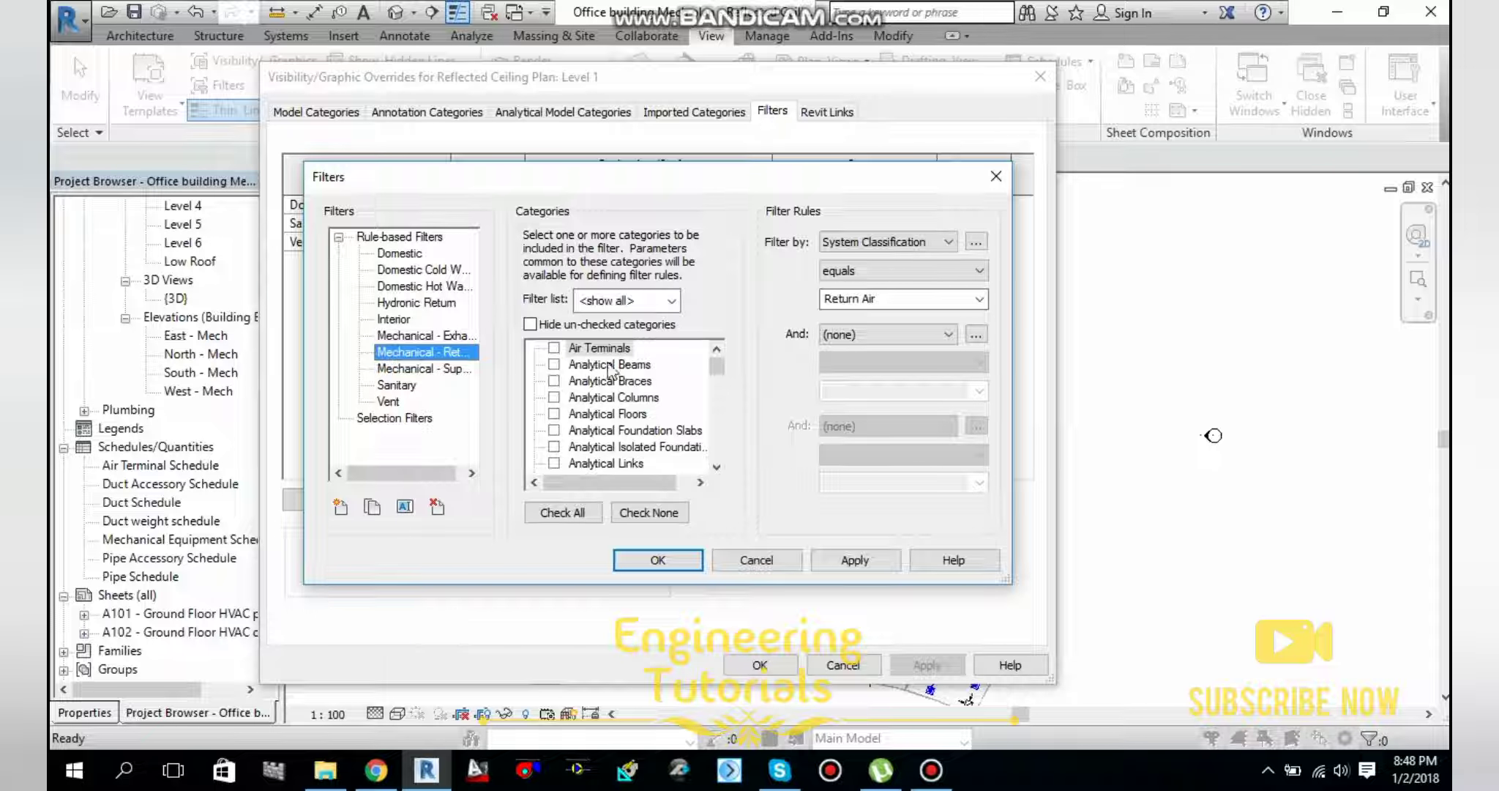
{"action": "mouse_move", "coordinate": [716, 366]}
{"action": "left_mouse_down"}
{"action": "mouse_move", "coordinate": [708, 401]}
{"action": "mouse_move", "coordinate": [711, 387]}
{"action": "left_mouse_up"}
{"action": "scroll", "coordinate": [601, 424], "scroll_direction": "down", "scroll_amount": 1}
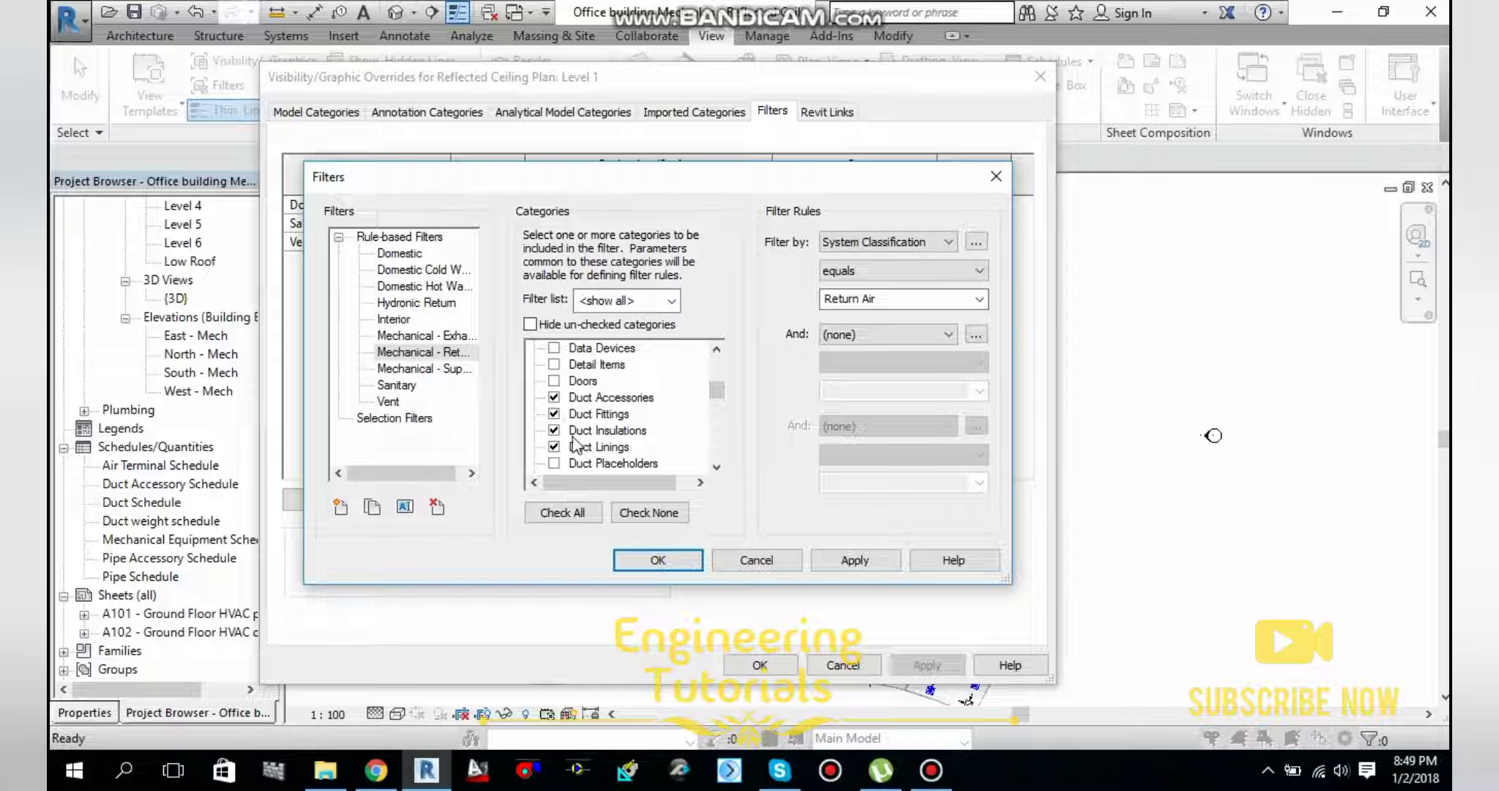
{"action": "scroll", "coordinate": [574, 443], "scroll_direction": "down", "scroll_amount": 3}
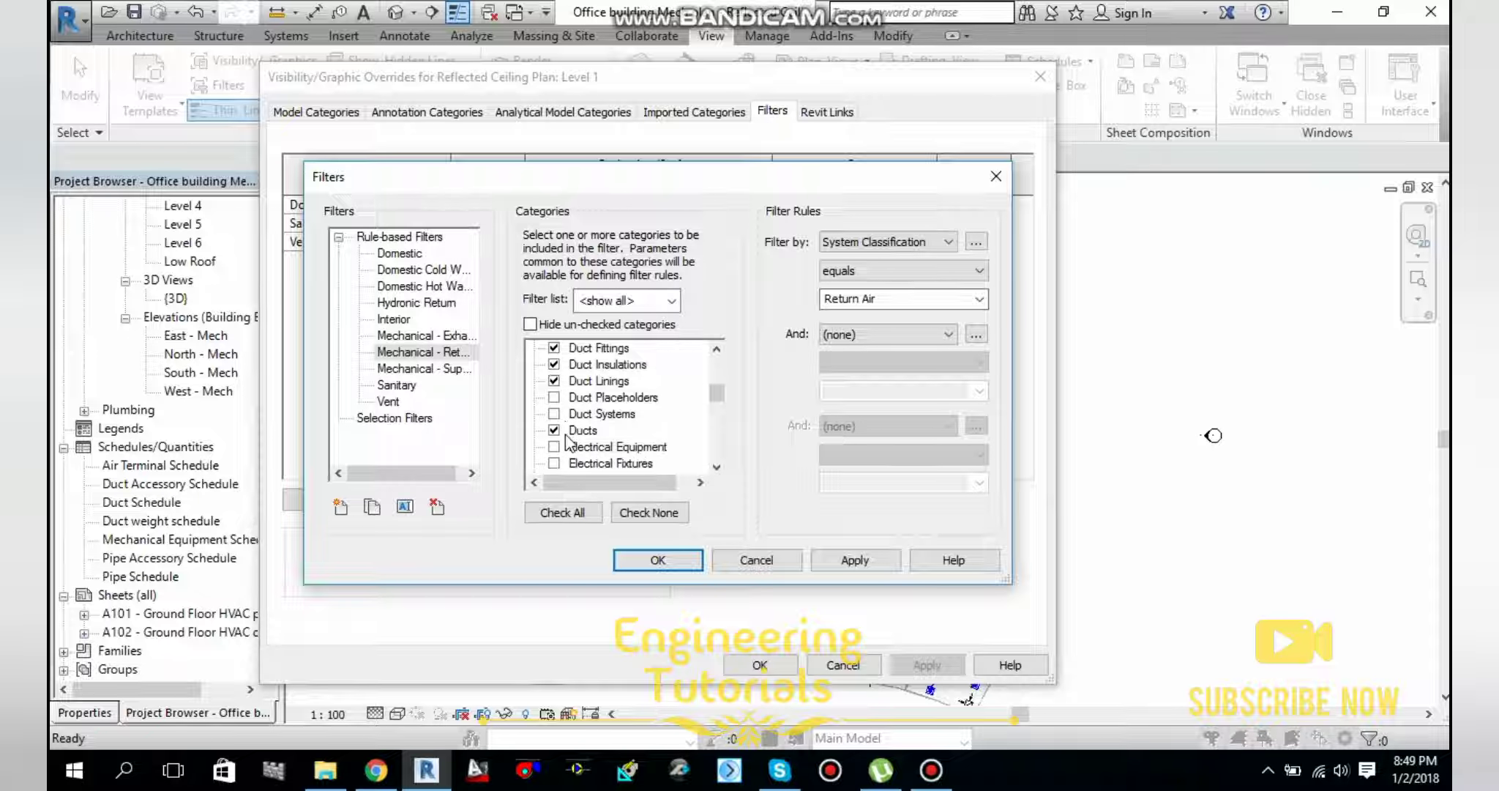
{"action": "scroll", "coordinate": [578, 439], "scroll_direction": "down", "scroll_amount": 2}
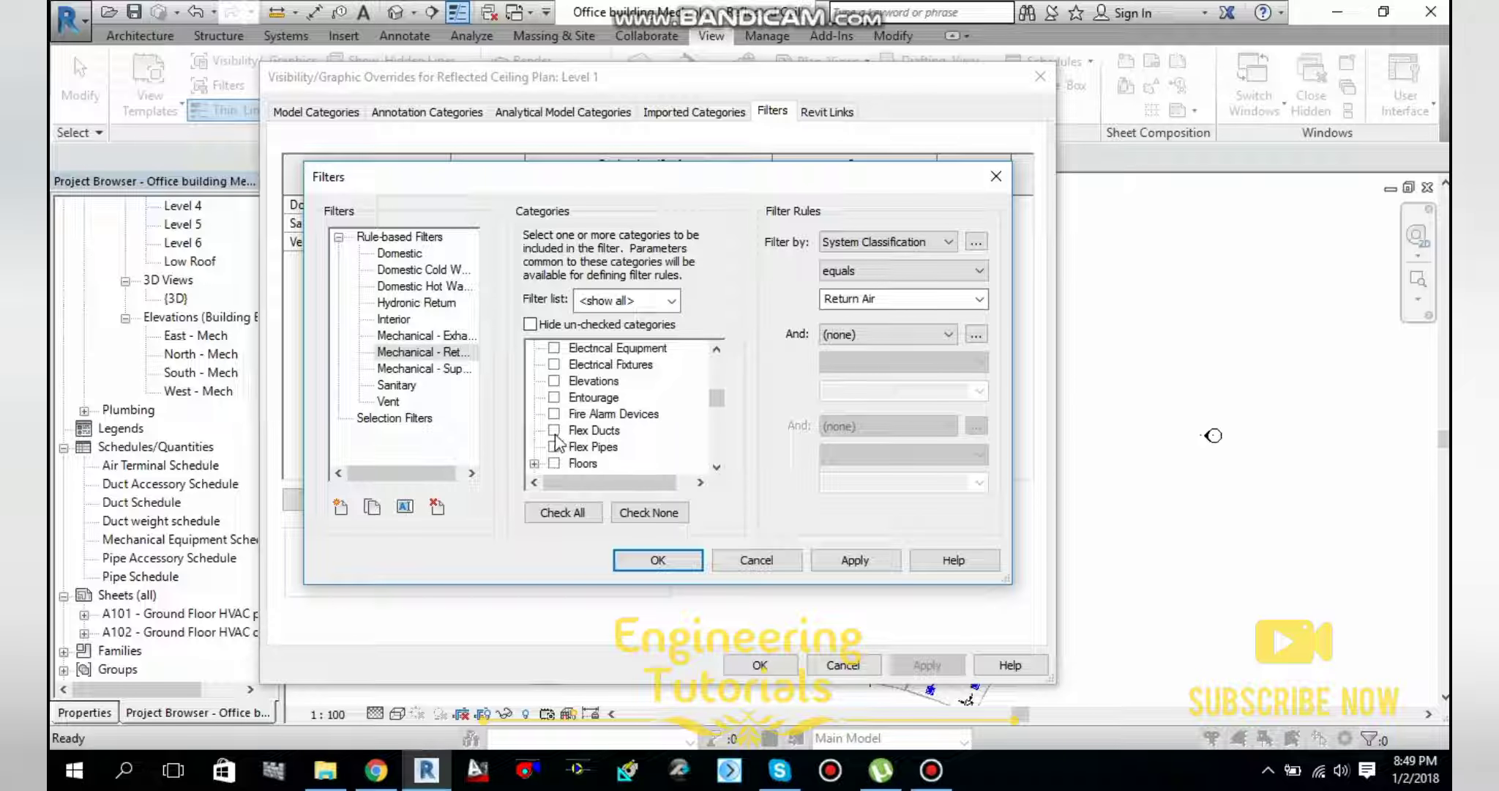
{"action": "left_click", "coordinate": [554, 430]}
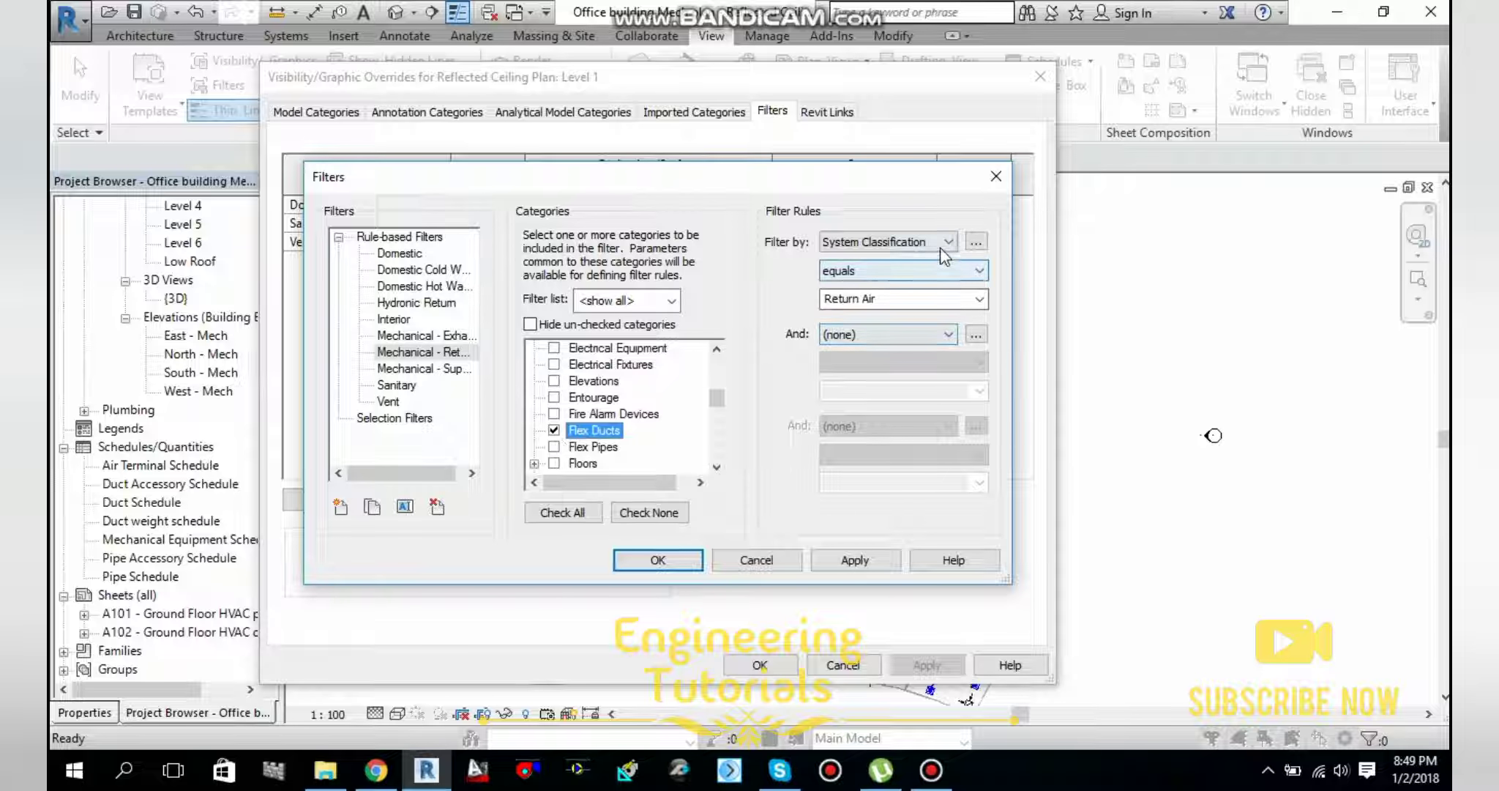
{"action": "left_click", "coordinate": [977, 299]}
{"action": "left_click", "coordinate": [867, 321]}
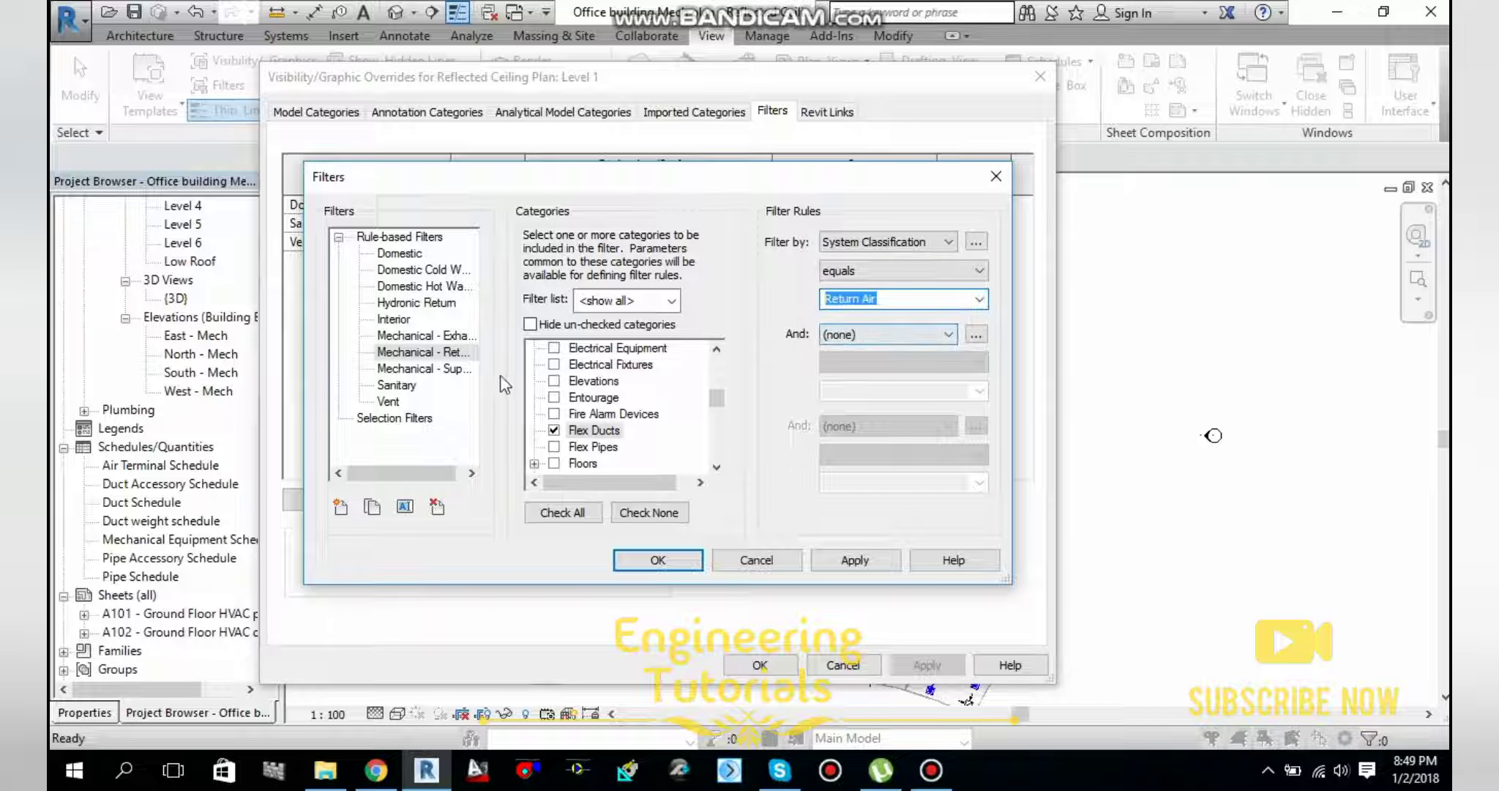
Duplicate the Hydronic Return filter and select the copy.
{"action": "left_click", "coordinate": [420, 305]}
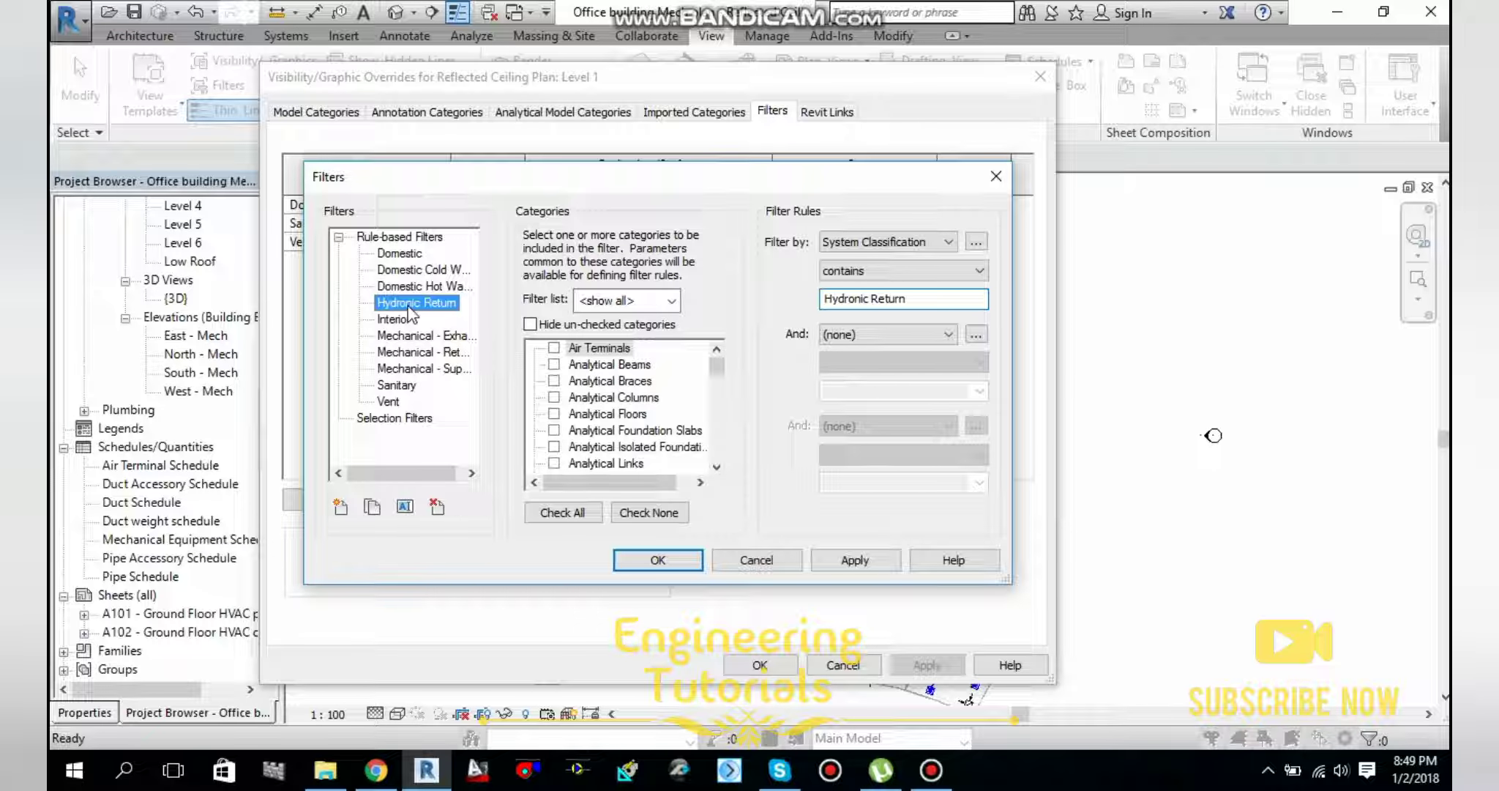
{"action": "right_click", "coordinate": [408, 307]}
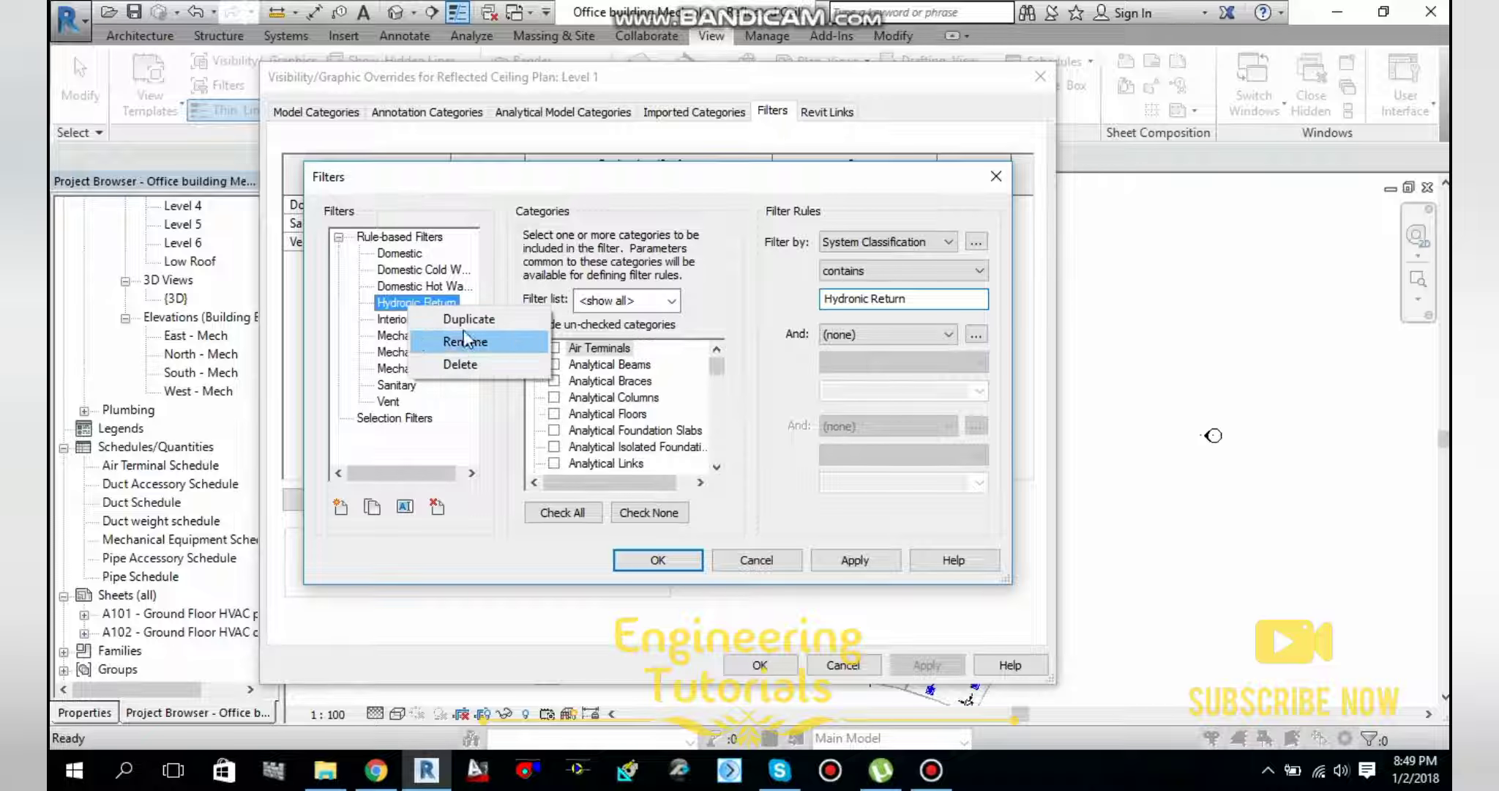
{"action": "left_click", "coordinate": [464, 323]}
{"action": "left_click", "coordinate": [439, 320]}
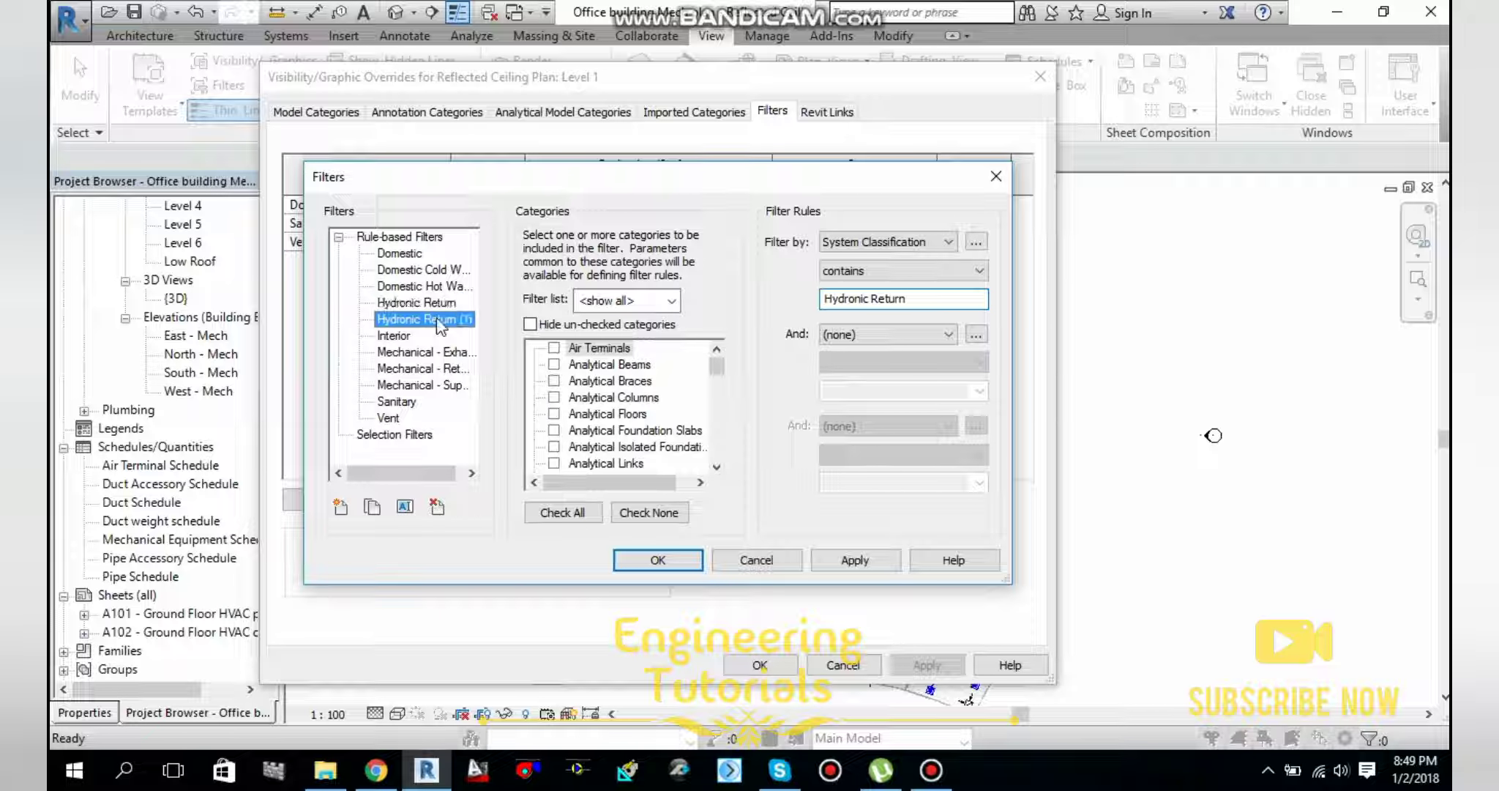
Rename the duplicated hydronic filter as Hydronic Supply.
{"action": "right_click", "coordinate": [440, 322]}
{"action": "left_click", "coordinate": [494, 354]}
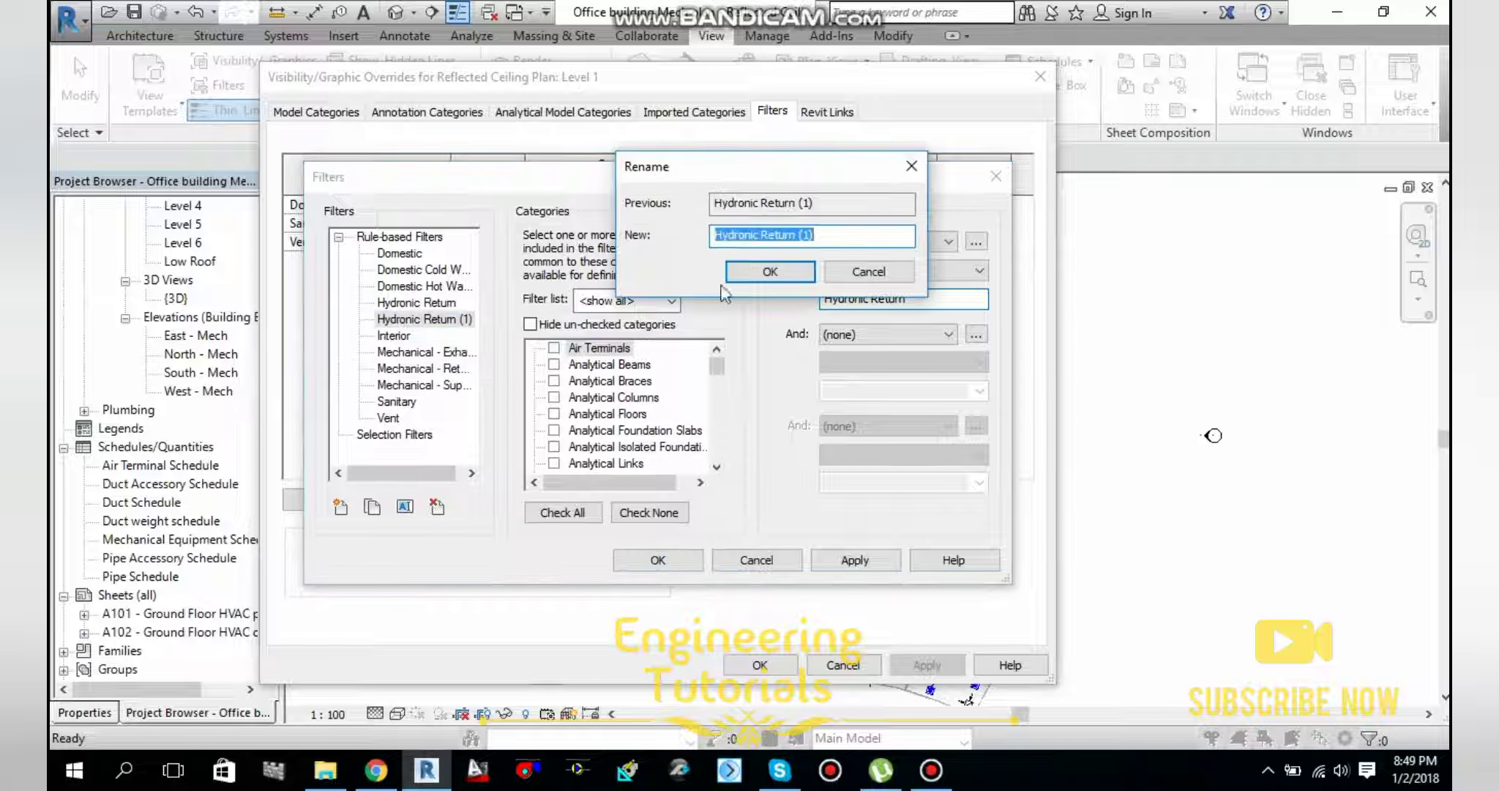
{"action": "left_click", "coordinate": [831, 240]}
{"action": "key", "text": "BackSpace"}
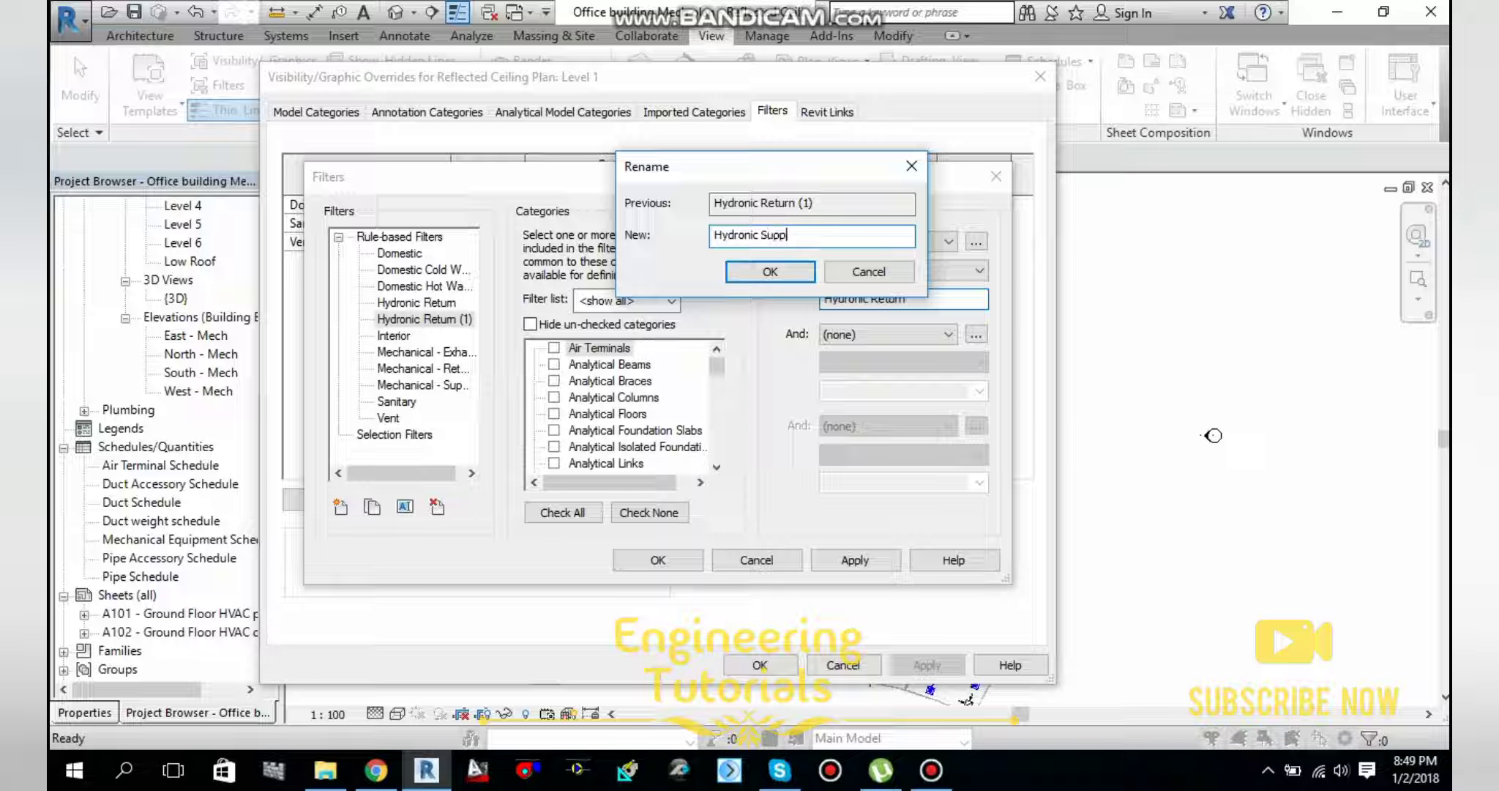
{"action": "type", "text": "Supply"}
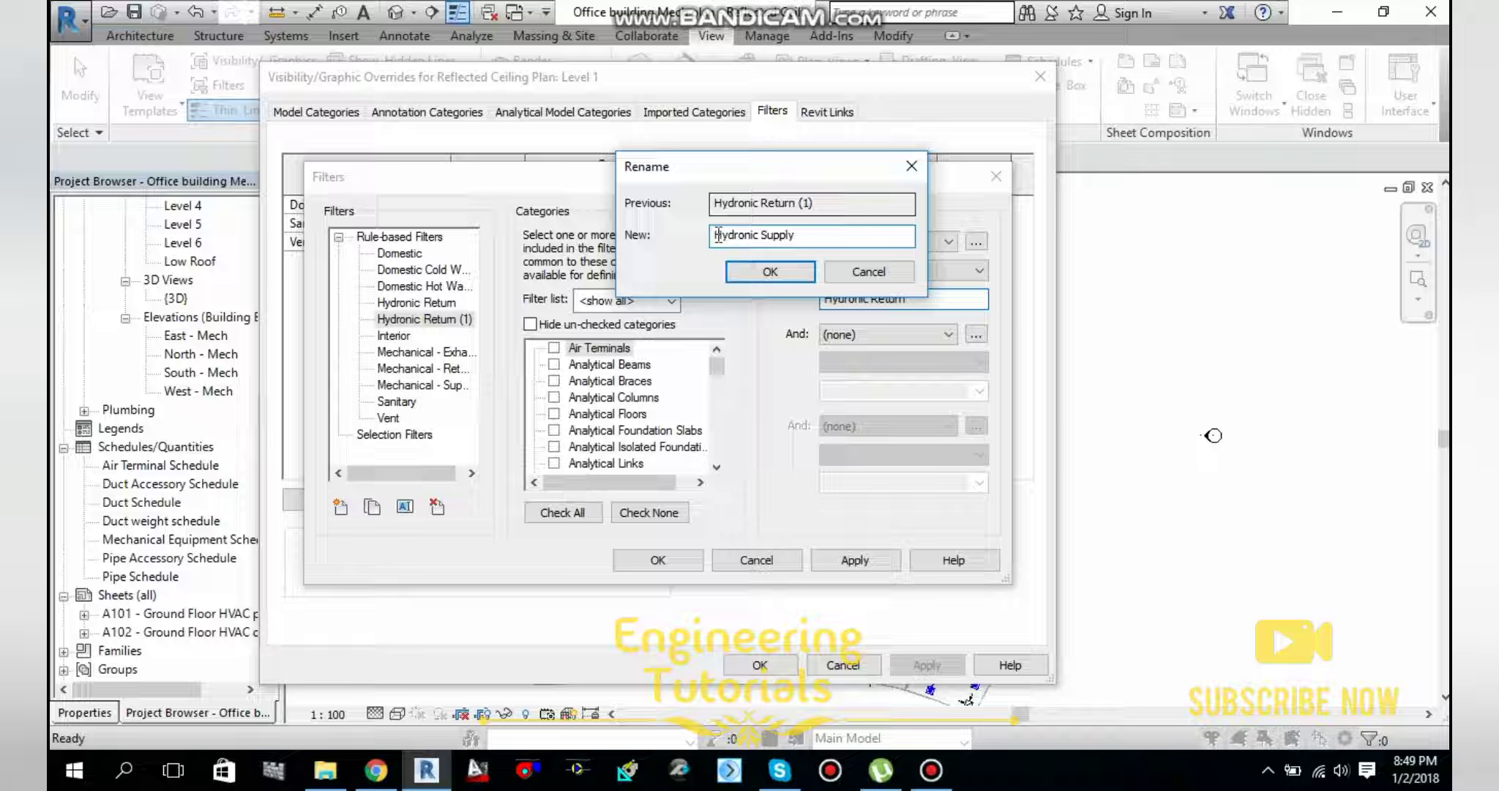
{"action": "left_click", "coordinate": [769, 271]}
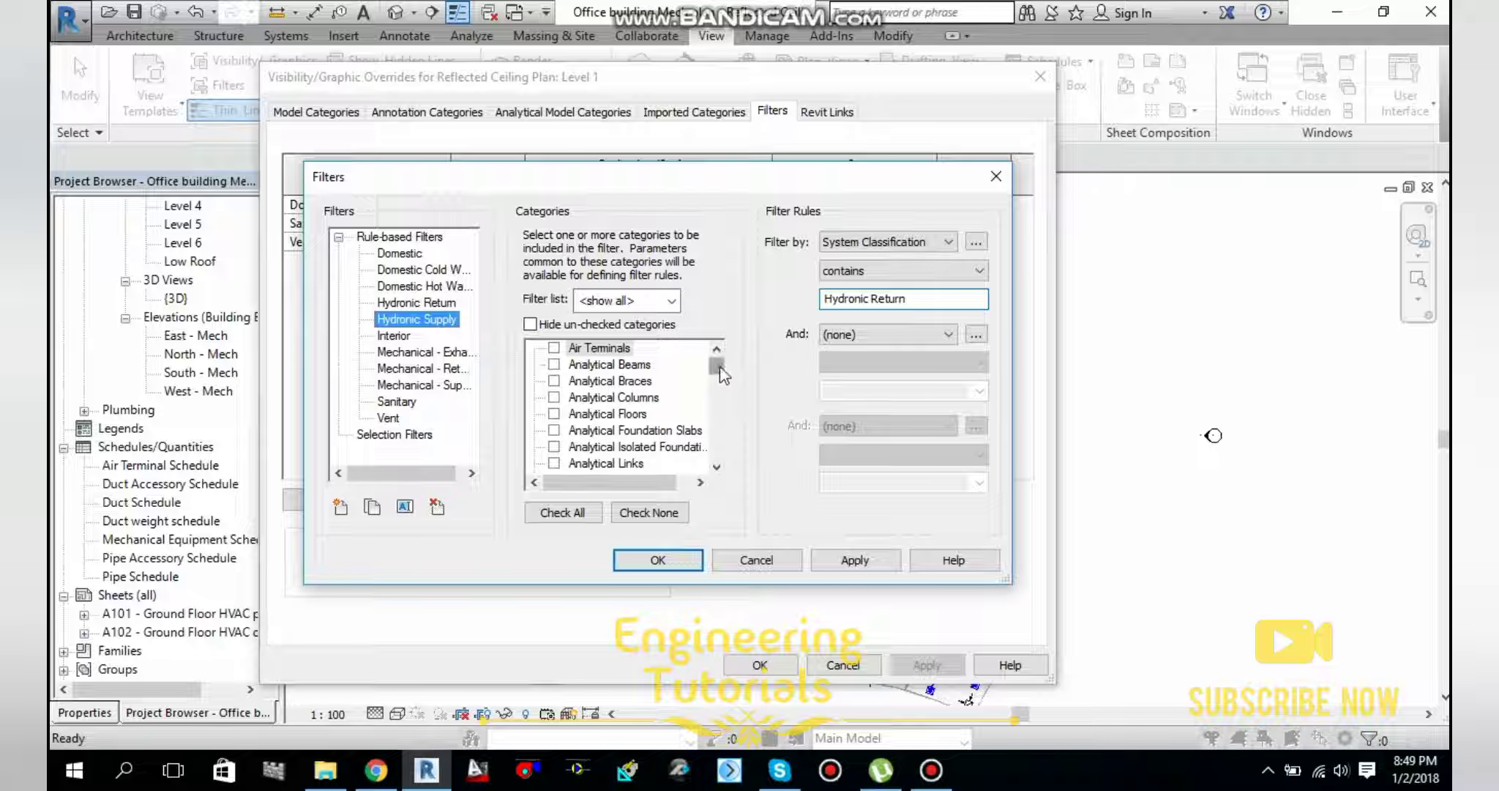
Check the Hydronic Supply filter's pipe categories and set its rule to System Classification equals Hydronic Supply.
{"action": "left_click_drag", "start_coordinate": [720, 375], "coordinate": [713, 418]}
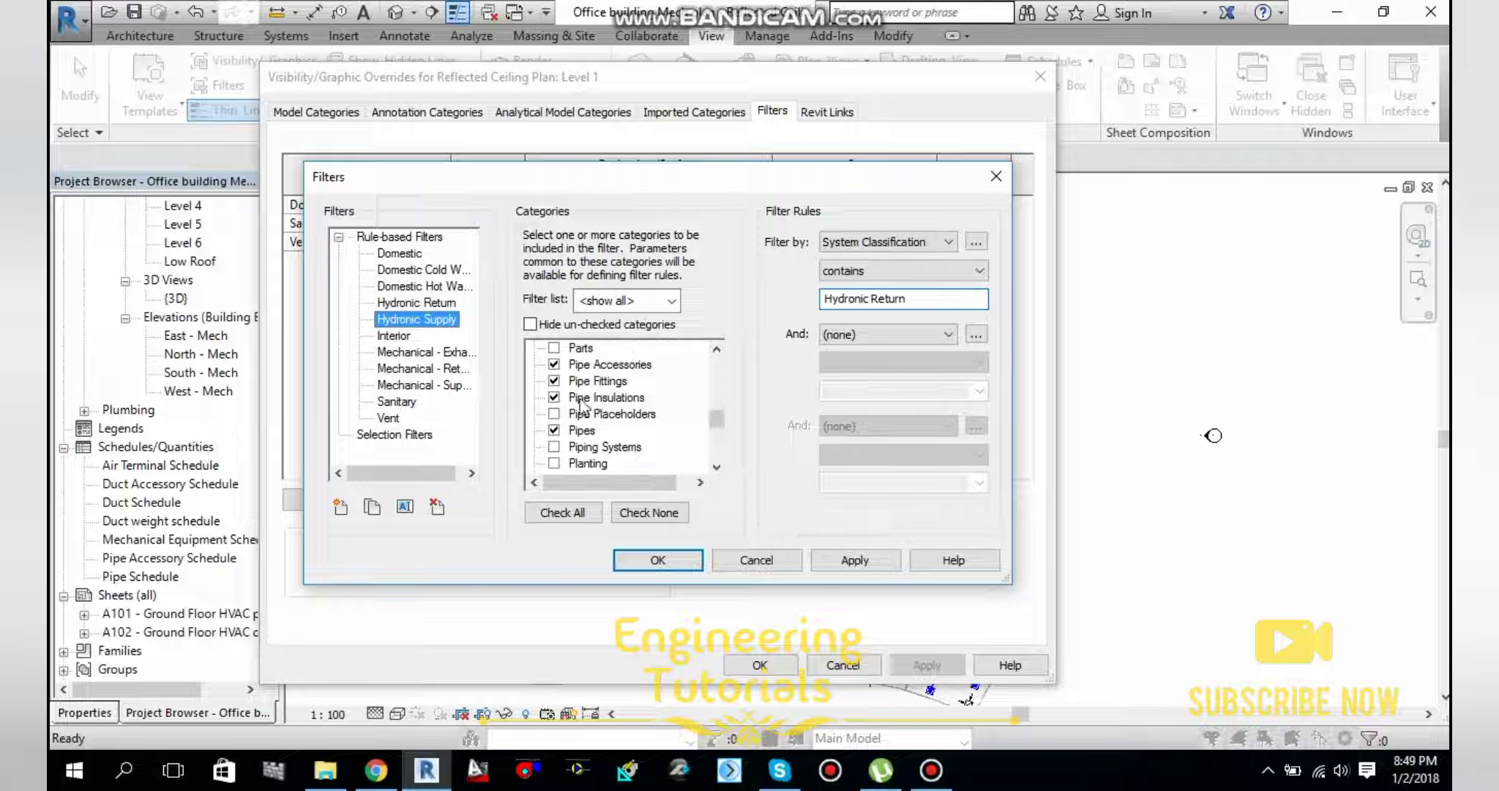
{"action": "scroll", "coordinate": [578, 448], "scroll_direction": "down", "scroll_amount": 2}
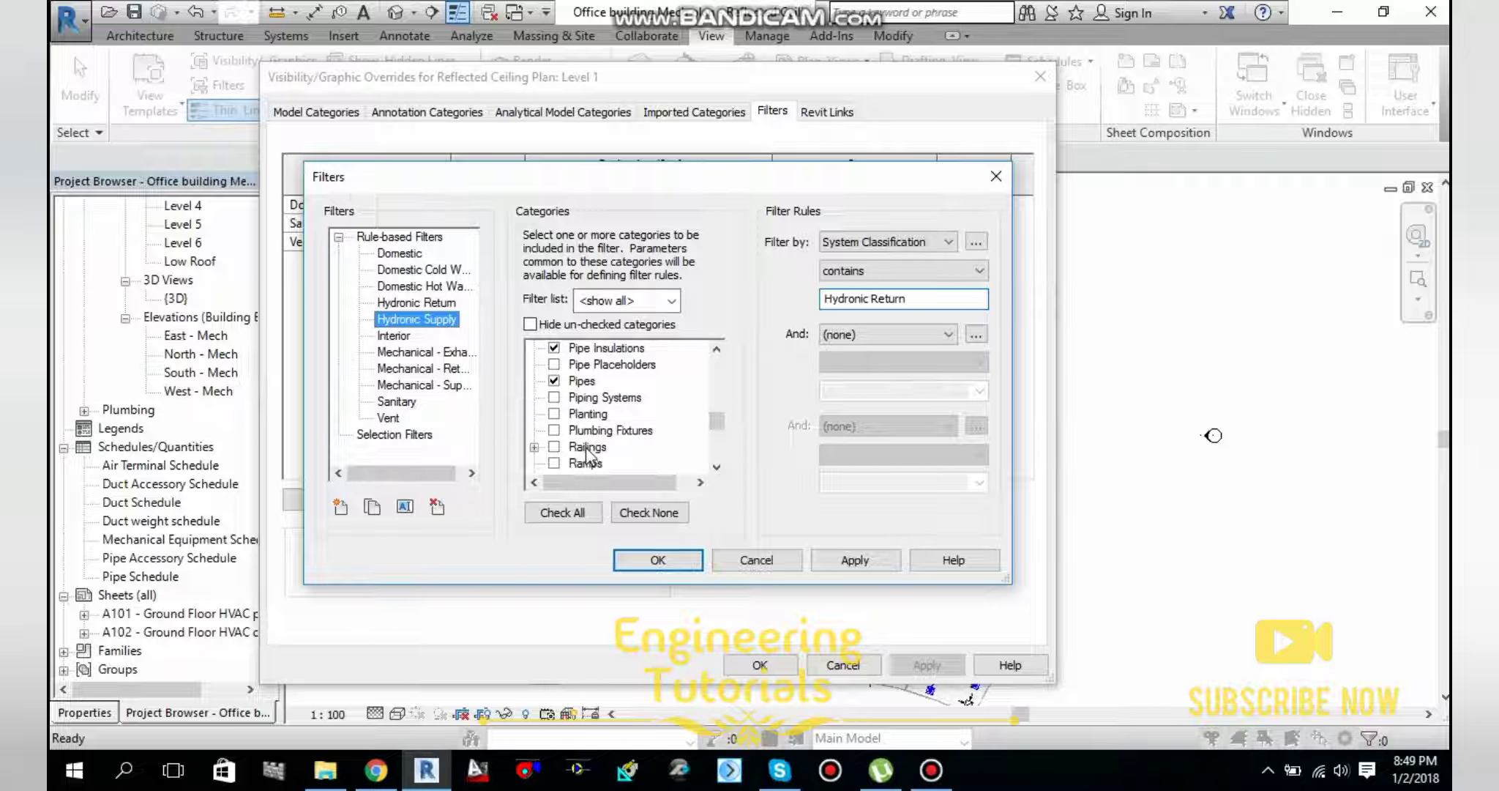
{"action": "scroll", "coordinate": [585, 453], "scroll_direction": "down", "scroll_amount": 1}
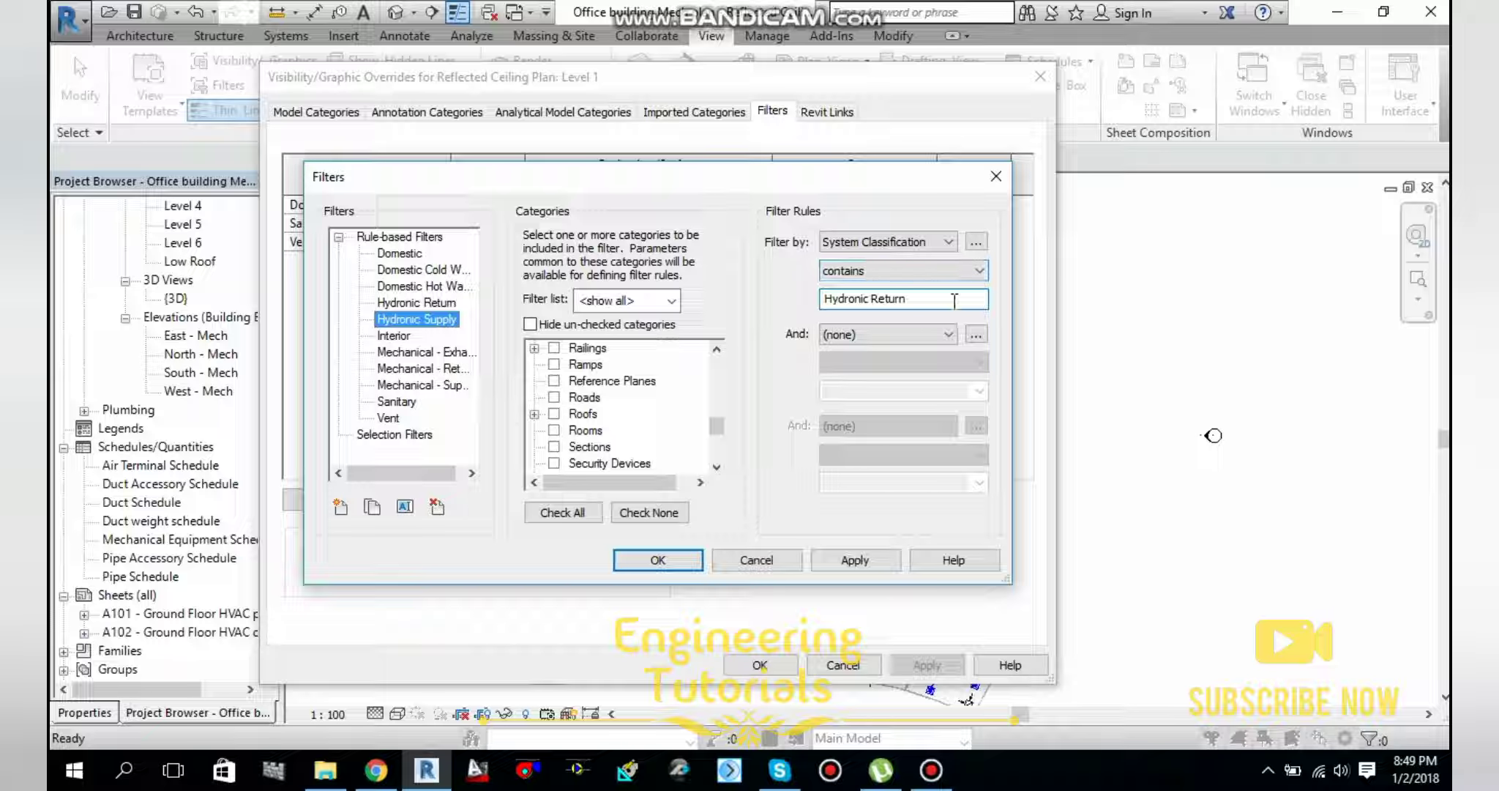
{"action": "left_click", "coordinate": [968, 271]}
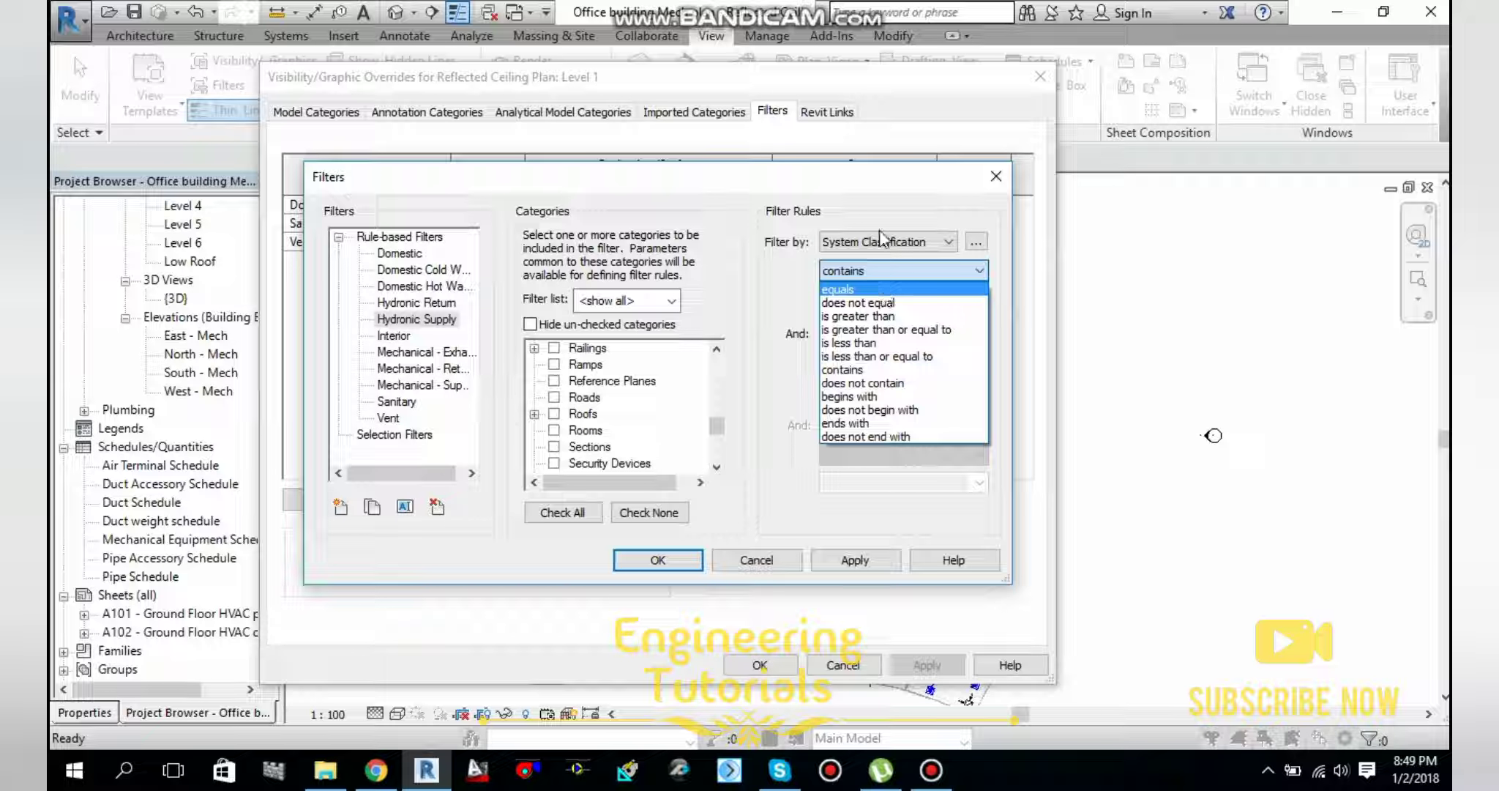
{"action": "left_click", "coordinate": [857, 289]}
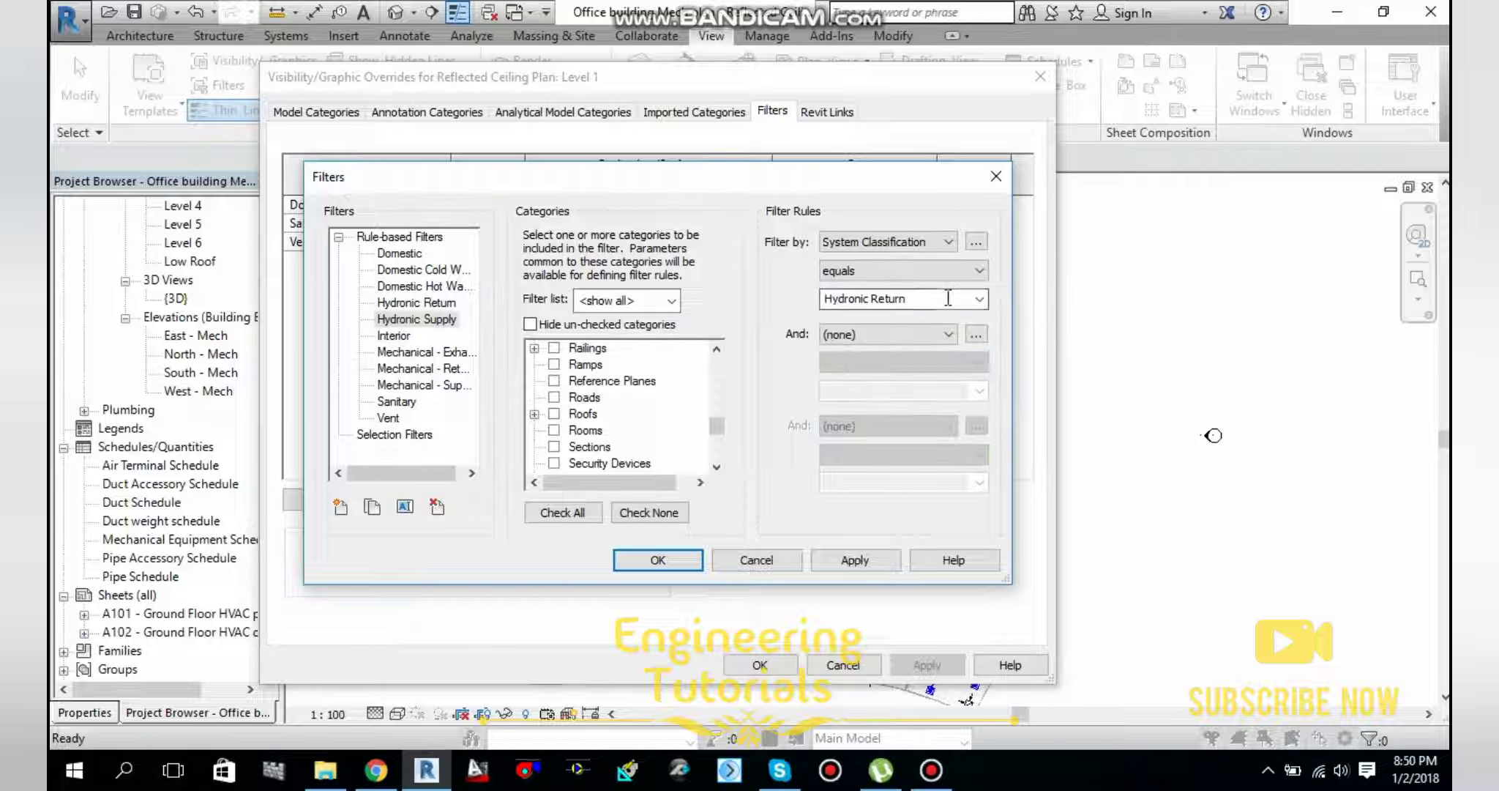
{"action": "left_click", "coordinate": [979, 300]}
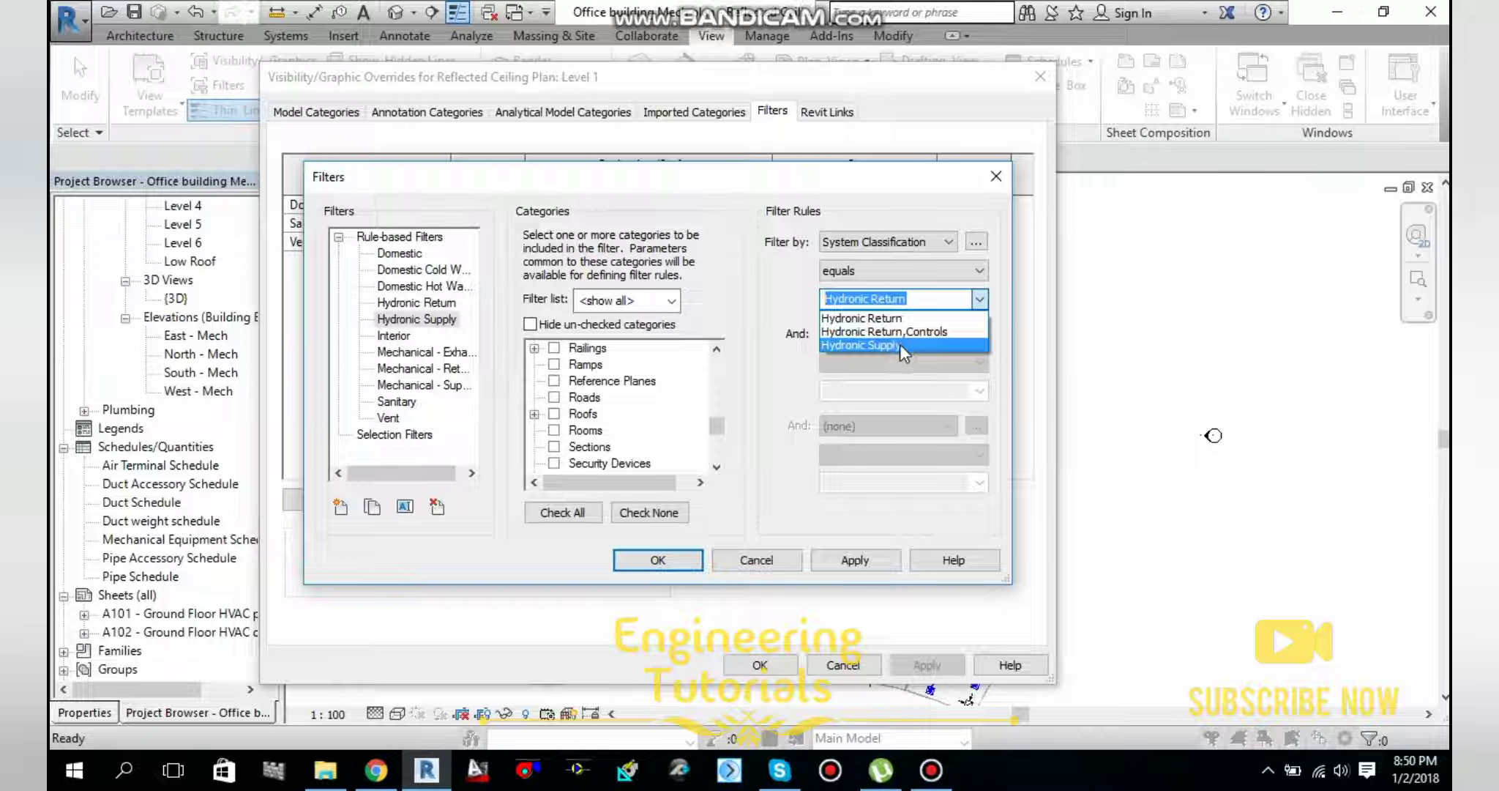
{"action": "left_click", "coordinate": [900, 344]}
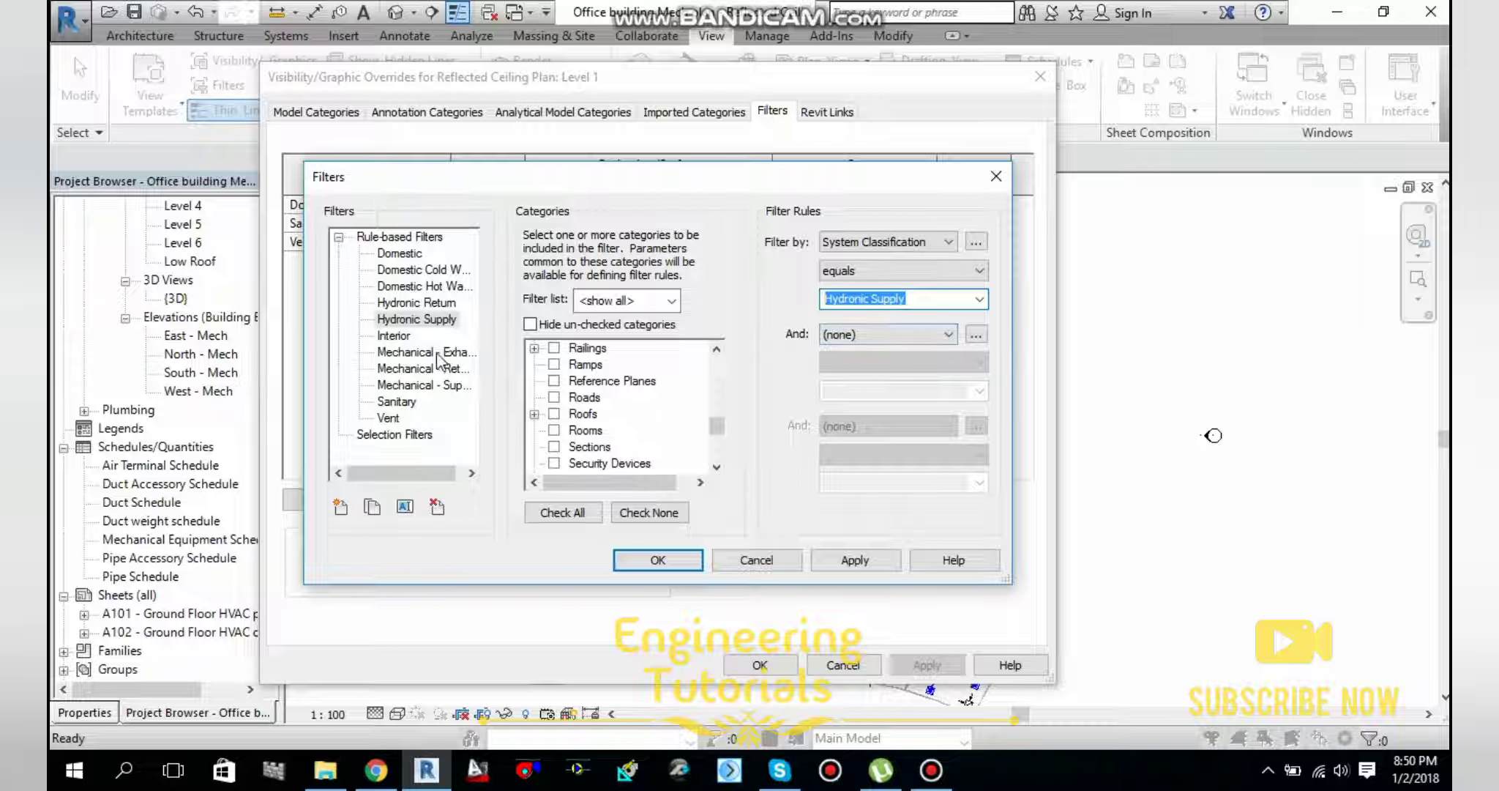
Review the Hydronic Return filter's pipe categories, keep its rule as System Classification contains Hydronic Return, and save the filter definitions.
{"action": "left_click", "coordinate": [432, 304]}
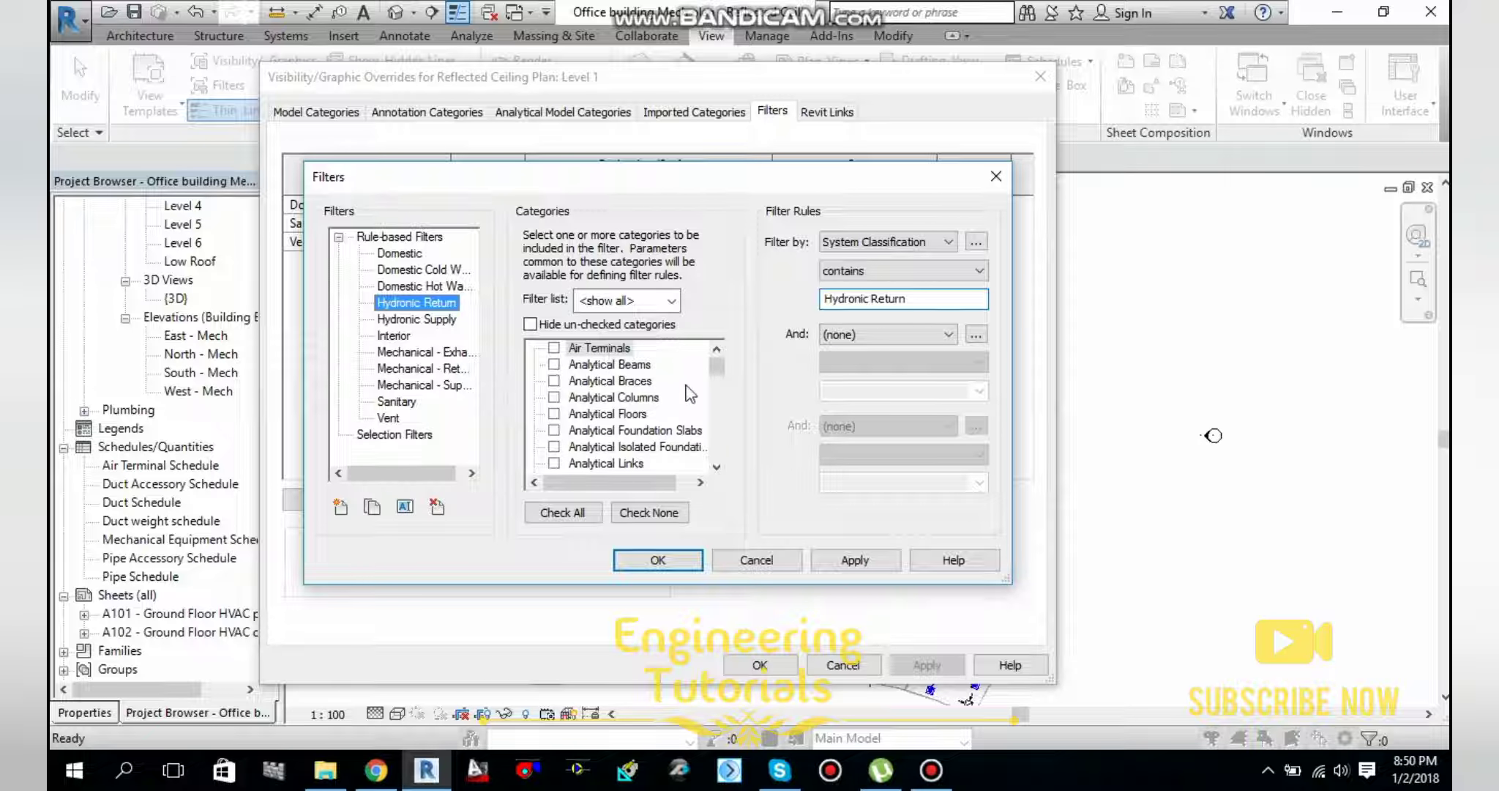
{"action": "left_click_drag", "start_coordinate": [716, 367], "coordinate": [719, 399]}
{"action": "scroll", "coordinate": [644, 432], "scroll_direction": "down", "scroll_amount": 6}
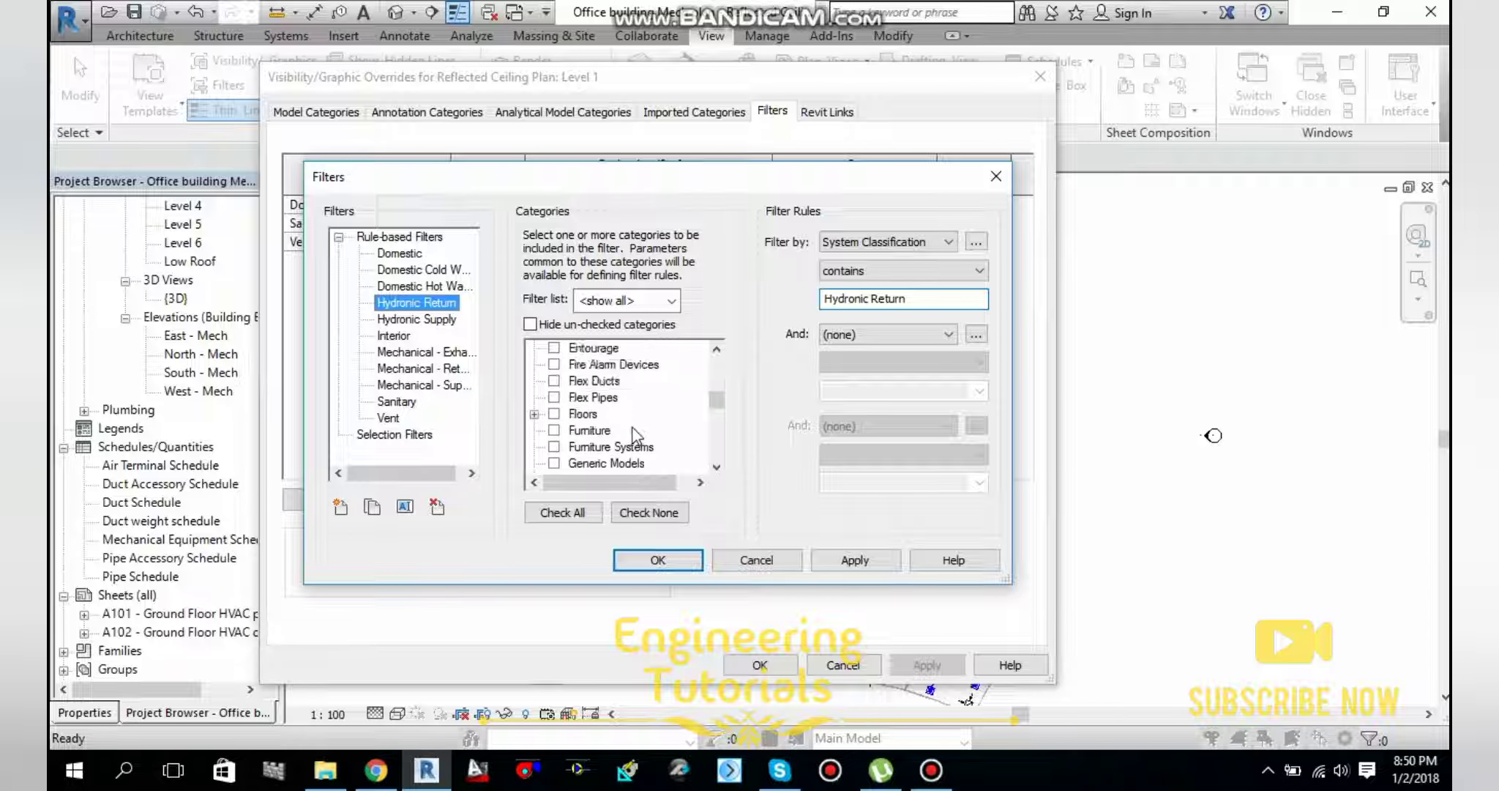
{"action": "scroll", "coordinate": [626, 434], "scroll_direction": "down", "scroll_amount": 4}
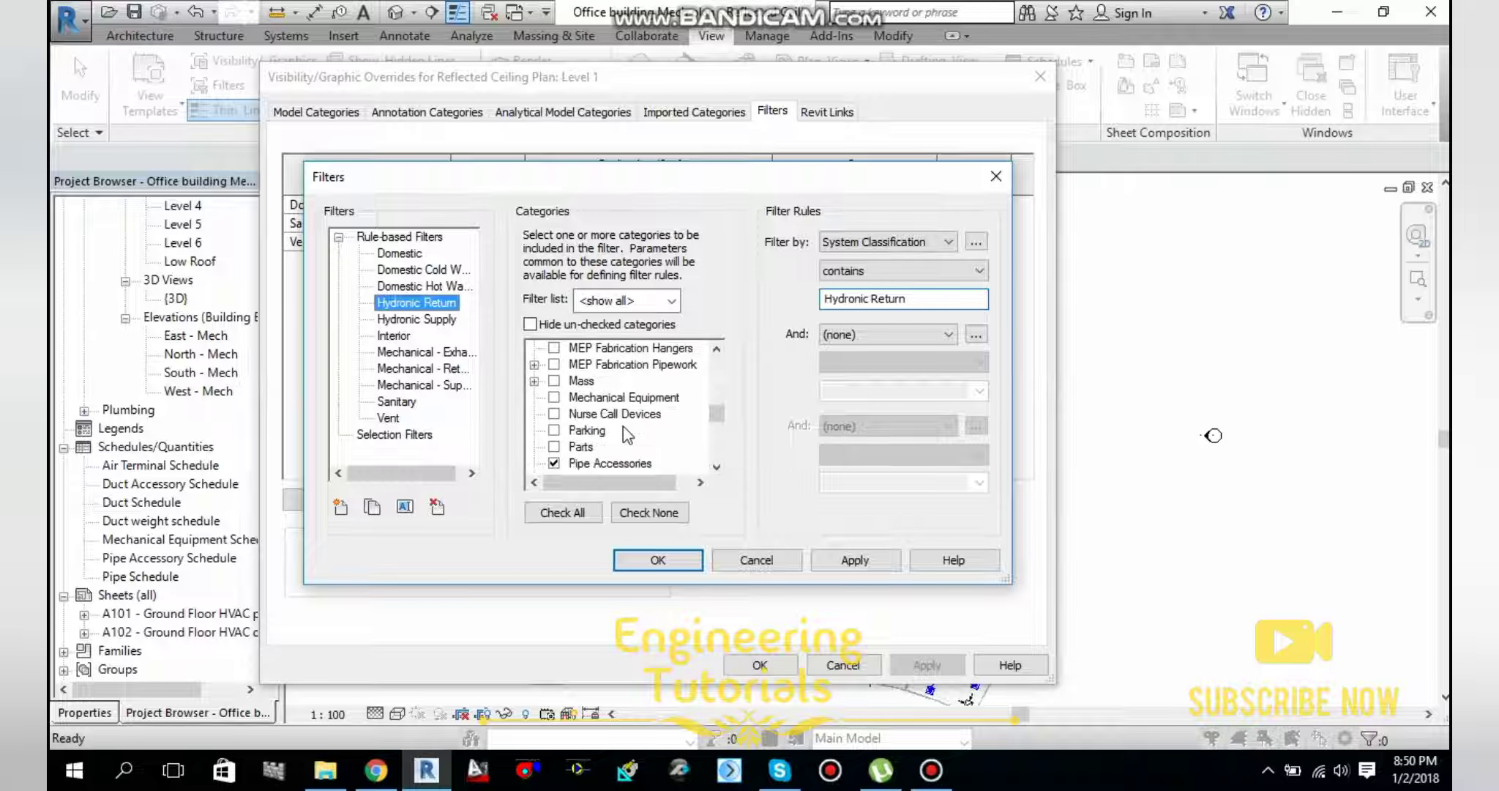
{"action": "scroll", "coordinate": [601, 425], "scroll_direction": "down", "scroll_amount": 1}
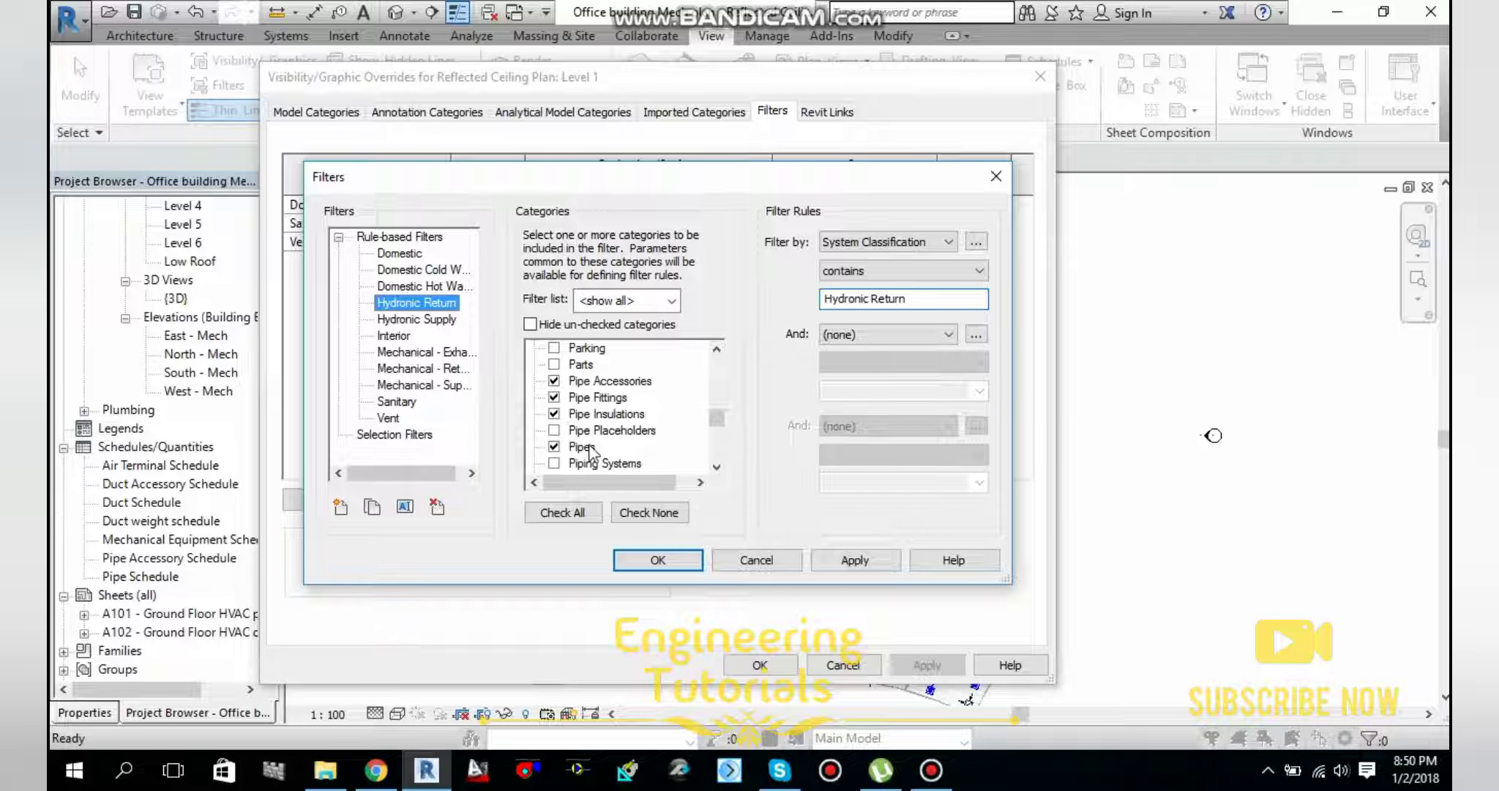
{"action": "scroll", "coordinate": [604, 451], "scroll_direction": "down", "scroll_amount": 2}
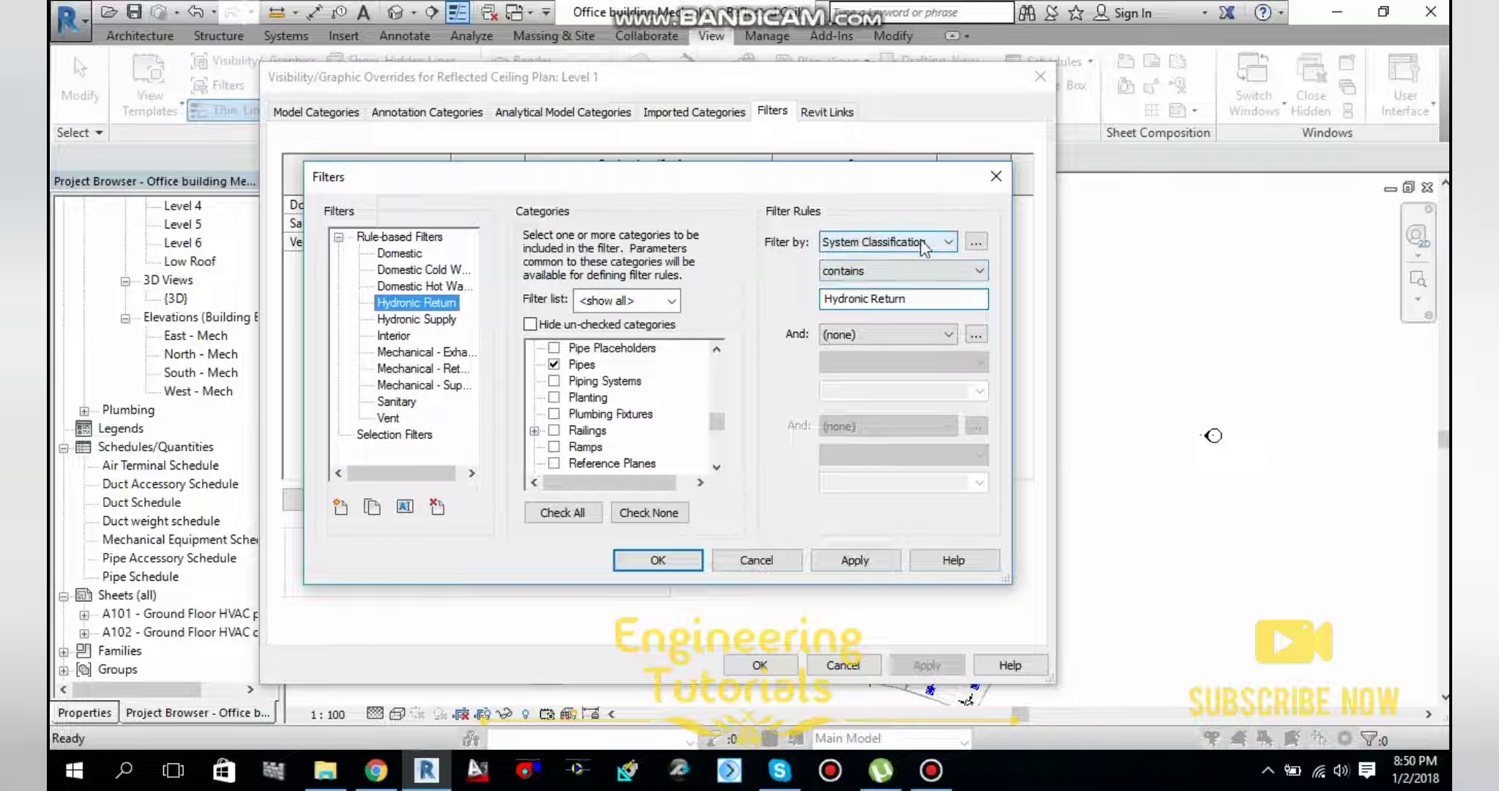
{"action": "left_click", "coordinate": [940, 272]}
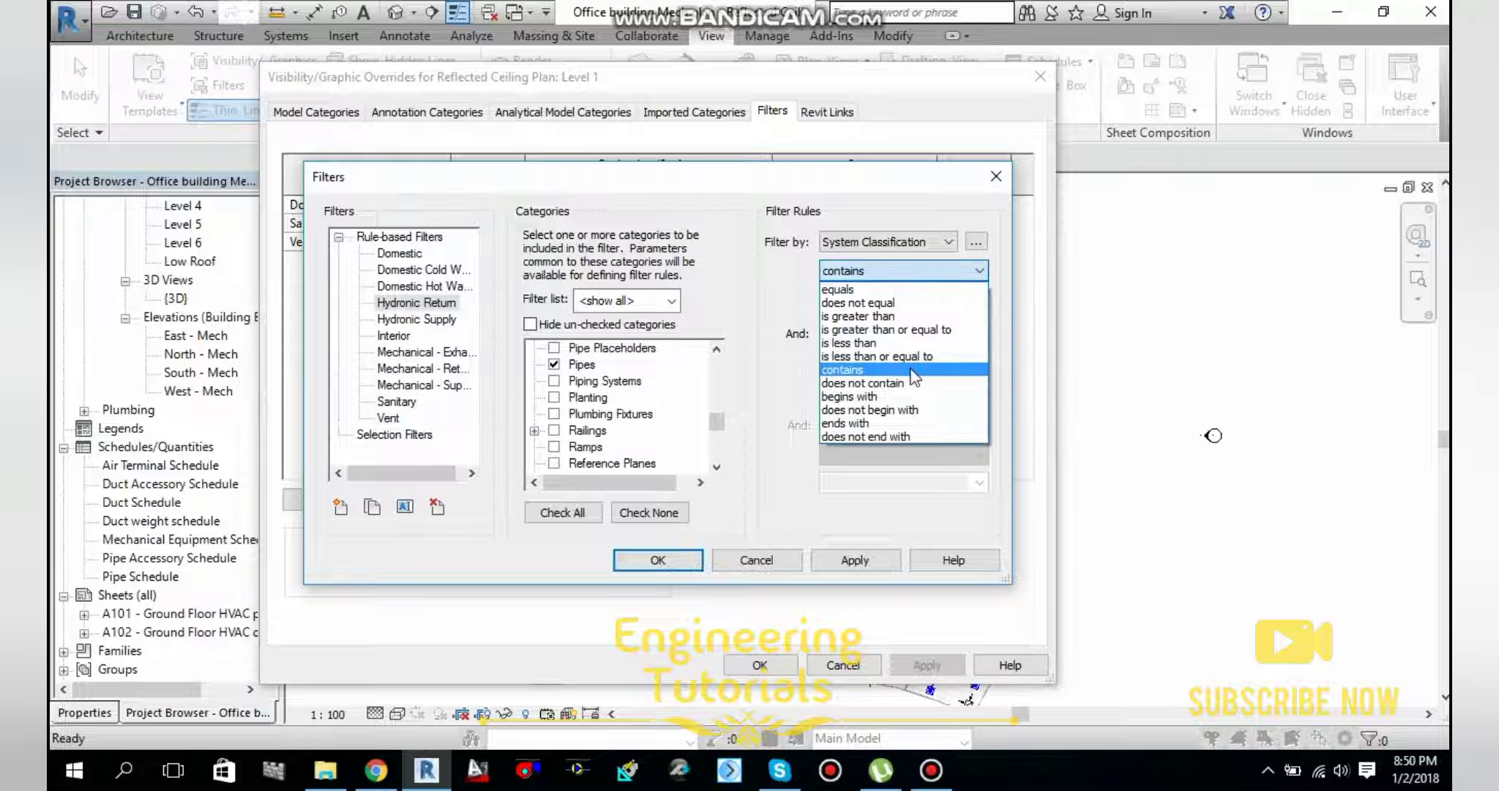
{"action": "left_click", "coordinate": [913, 370]}
{"action": "left_click", "coordinate": [932, 300]}
{"action": "left_click", "coordinate": [956, 300]}
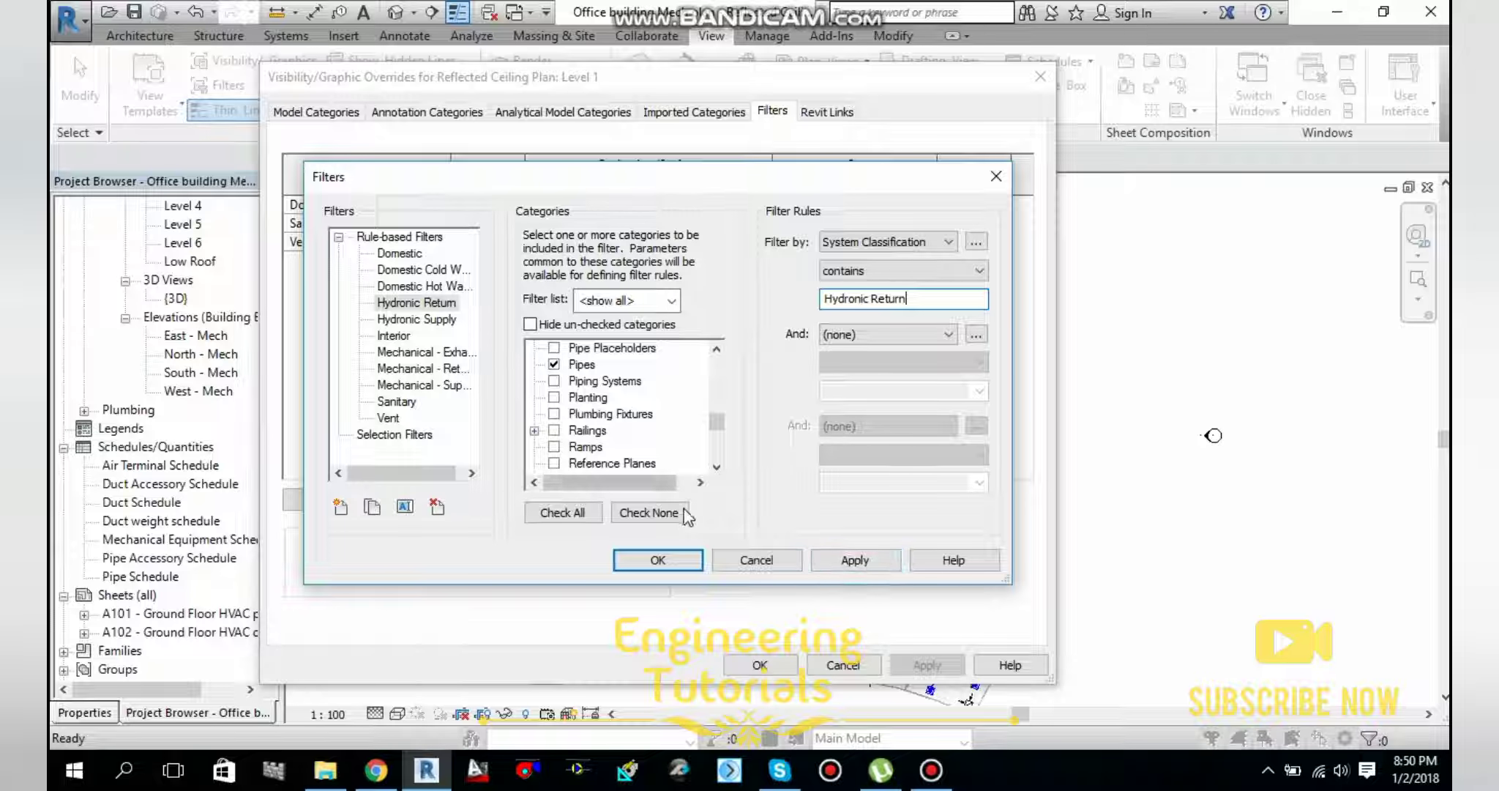
{"action": "left_click", "coordinate": [855, 561]}
{"action": "left_click", "coordinate": [658, 560]}
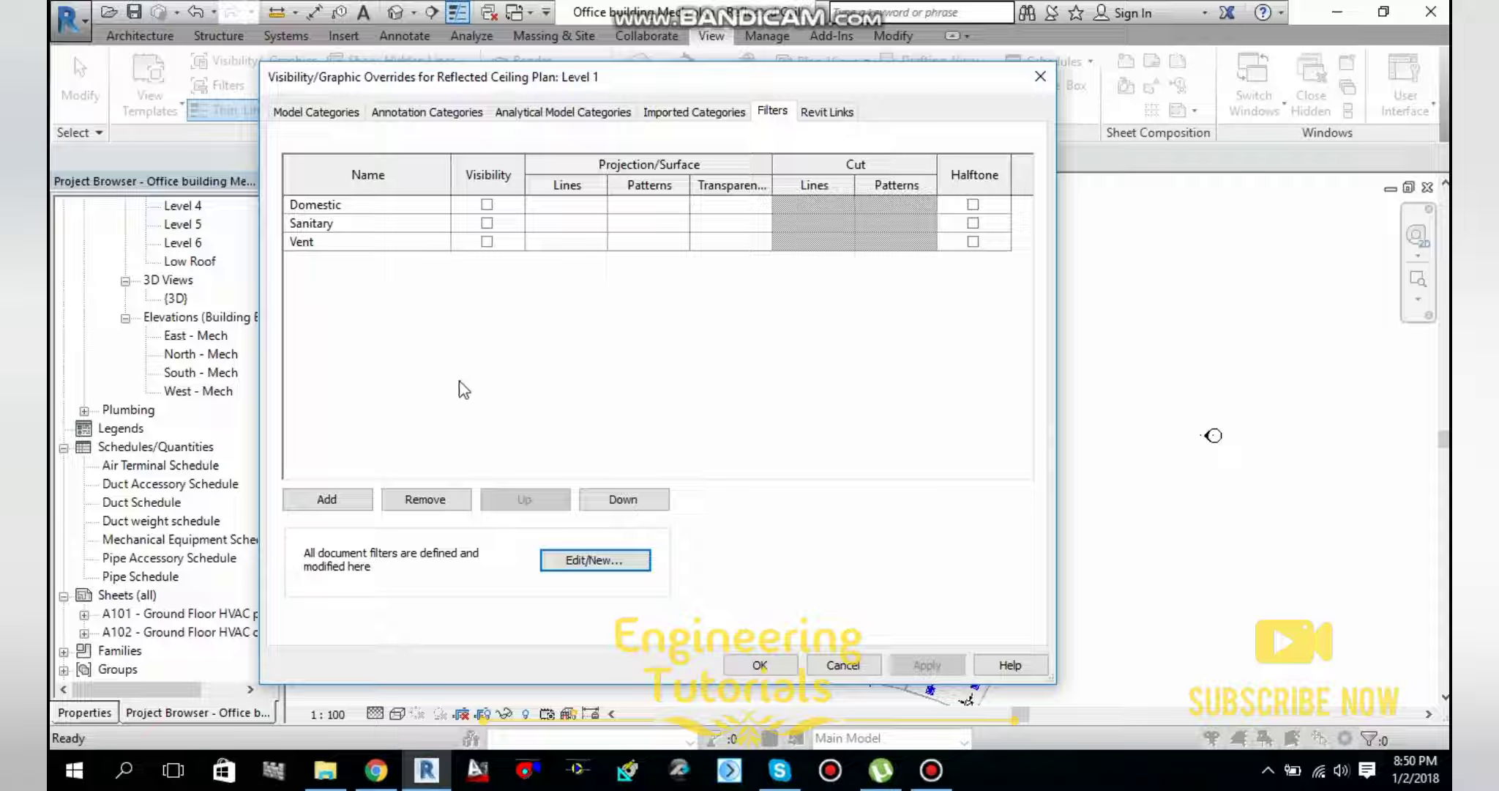
Add the Mechanical - Supply, Mechanical - Return, Hydronic Supply and Hydronic Return filters to the Level 1 ceiling plan's visibility overrides.
{"action": "left_click", "coordinate": [327, 502]}
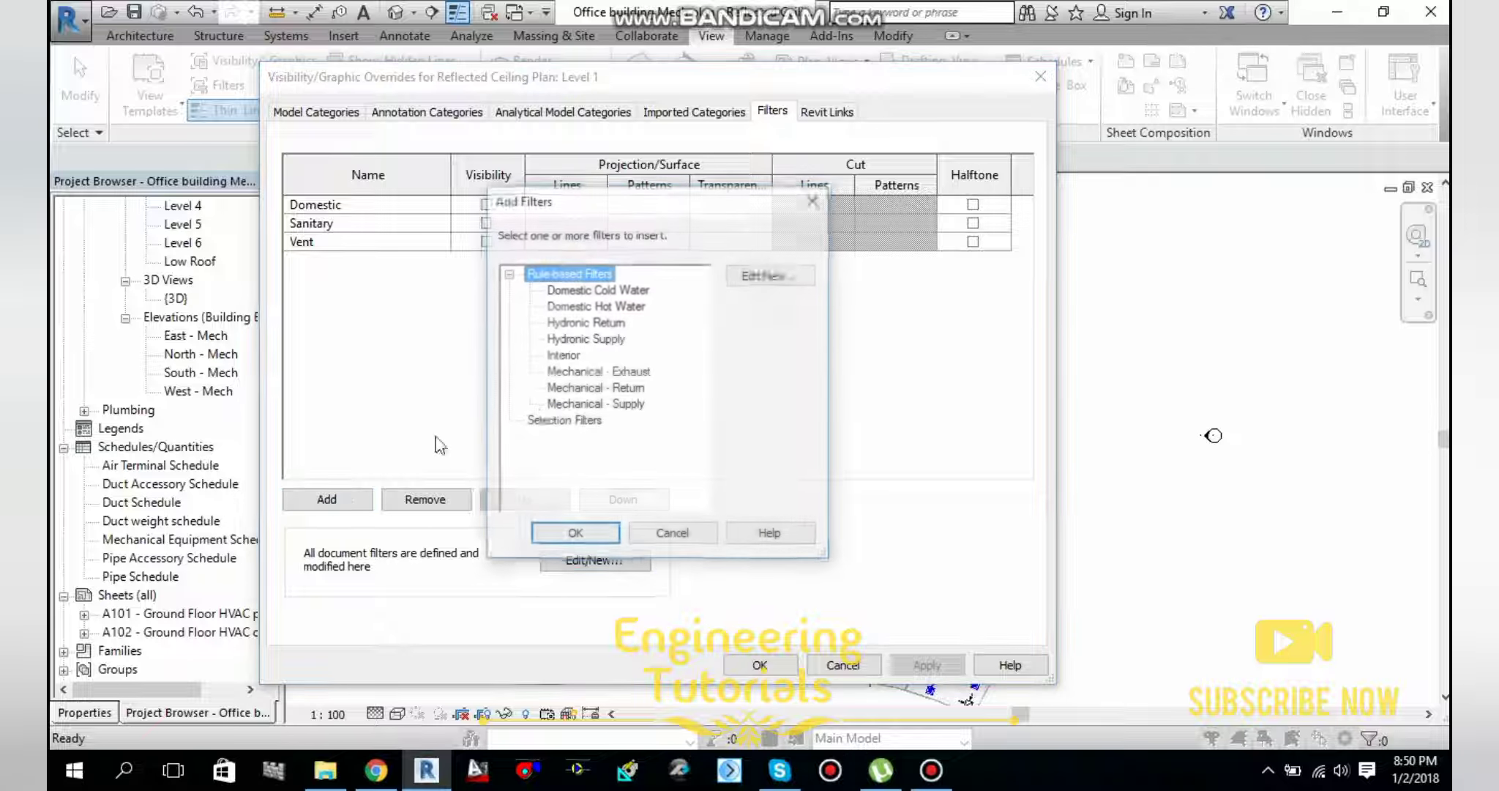
{"action": "left_click", "coordinate": [625, 405]}
{"action": "left_click", "coordinate": [623, 388], "text": "ctrl"}
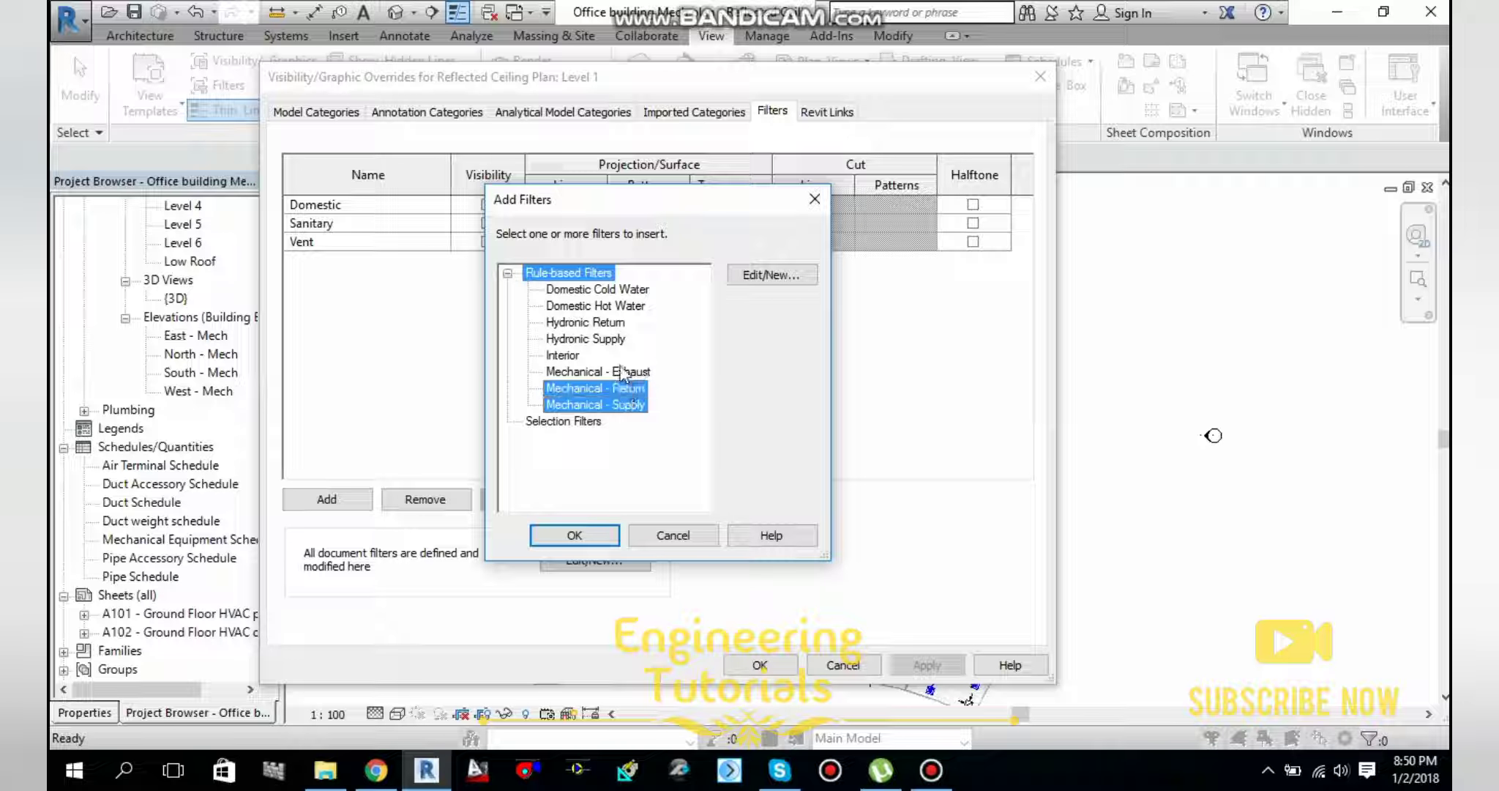
{"action": "left_click", "coordinate": [619, 338], "text": "ctrl"}
{"action": "left_click", "coordinate": [619, 322], "text": "ctrl"}
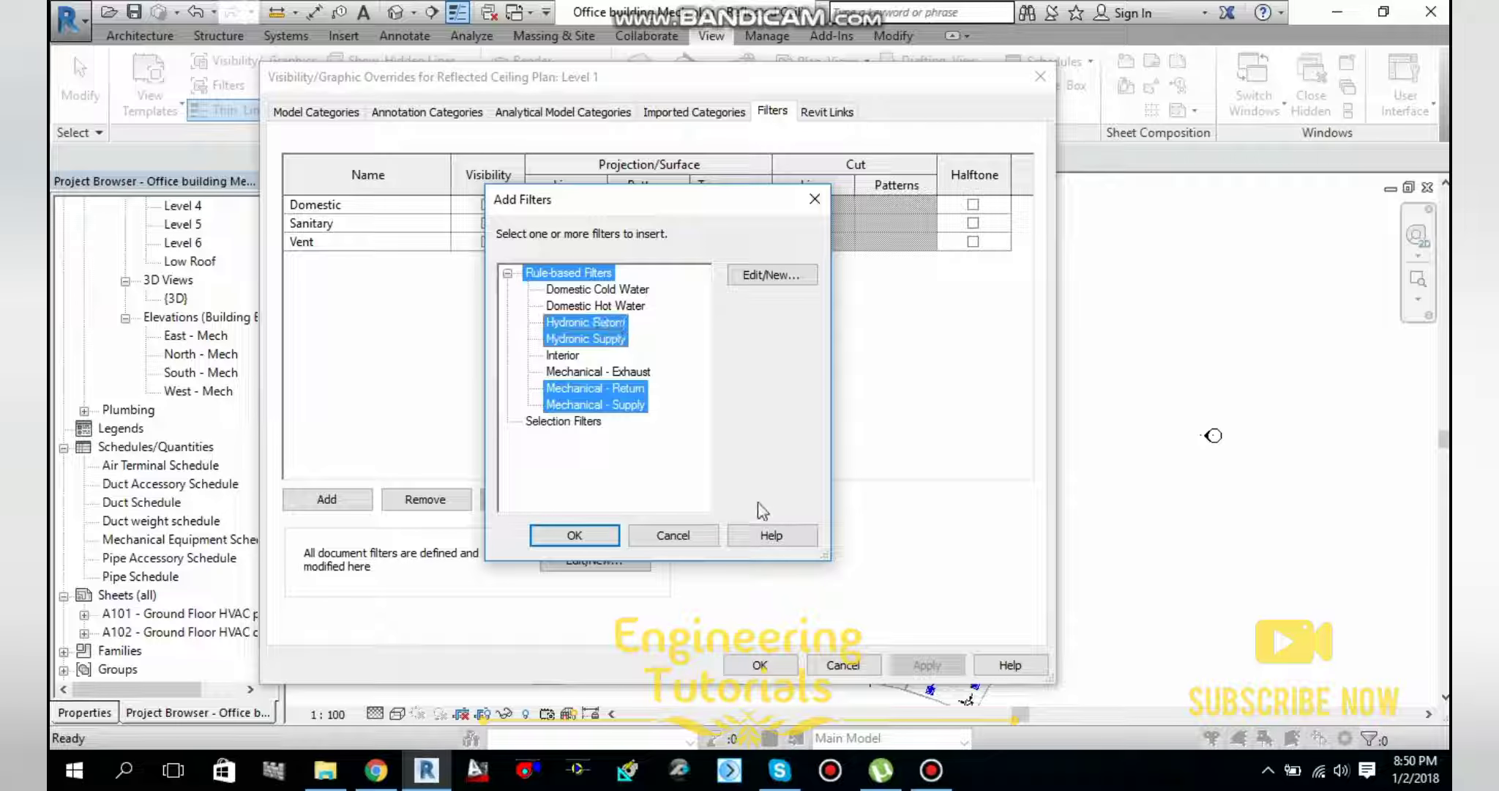
{"action": "left_click", "coordinate": [575, 535]}
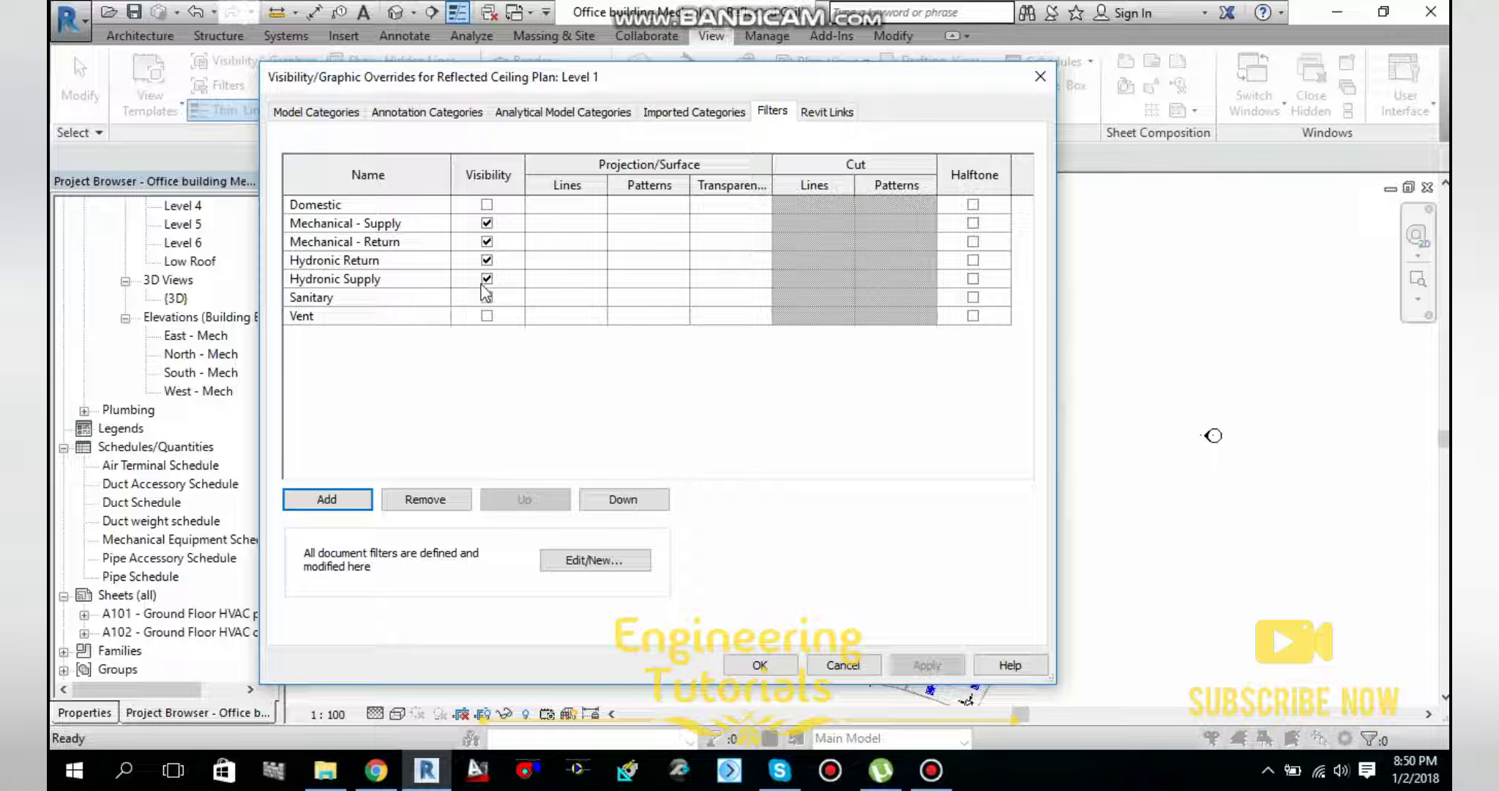
{"action": "left_click", "coordinate": [760, 665]}
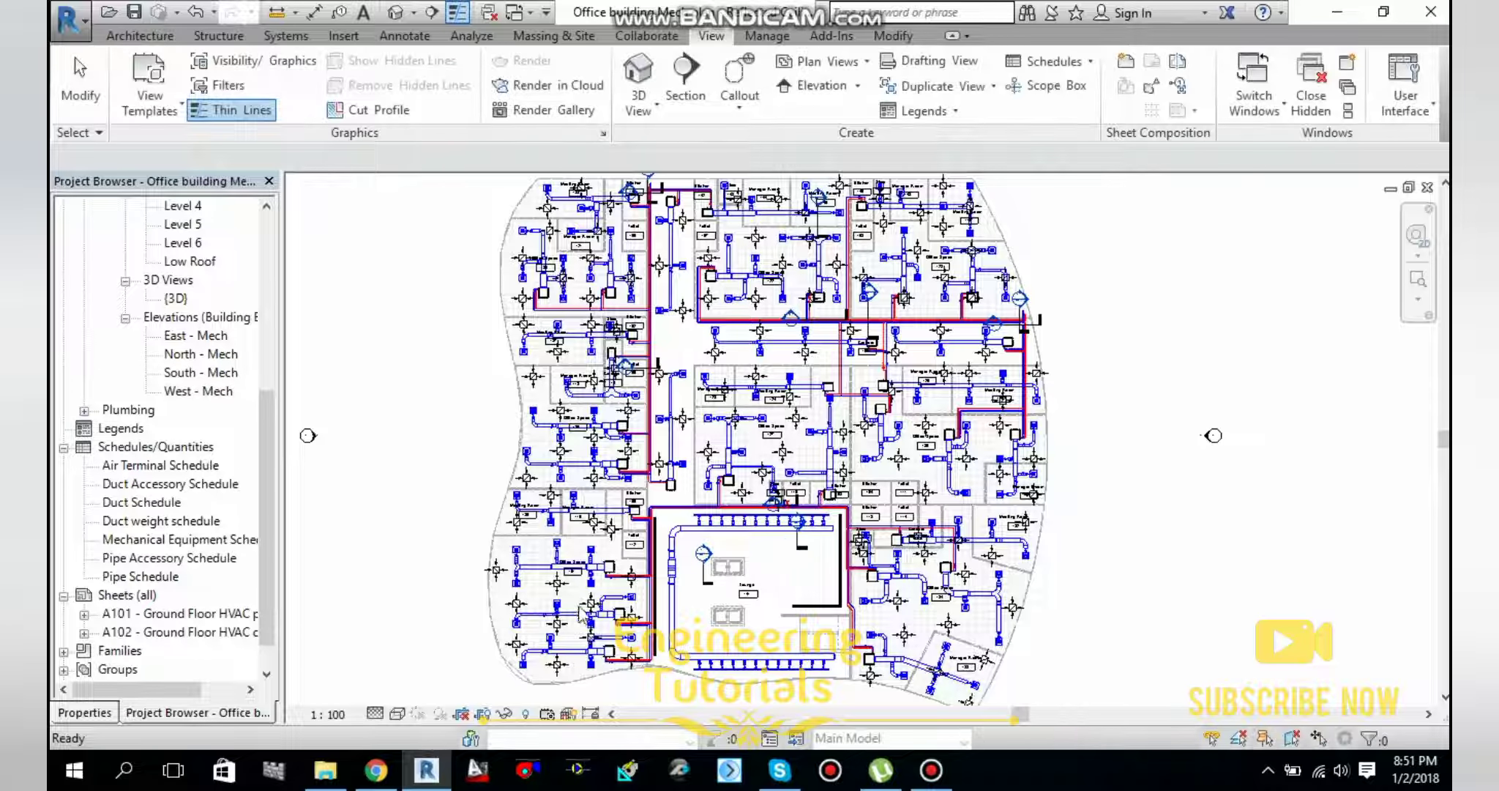
Turn off visibility of the Mechanical - Return, Hydronic Return and Hydronic Supply filters in the Level 1 ceiling plan.
{"action": "scroll", "coordinate": [582, 612], "scroll_direction": "up", "scroll_amount": 2}
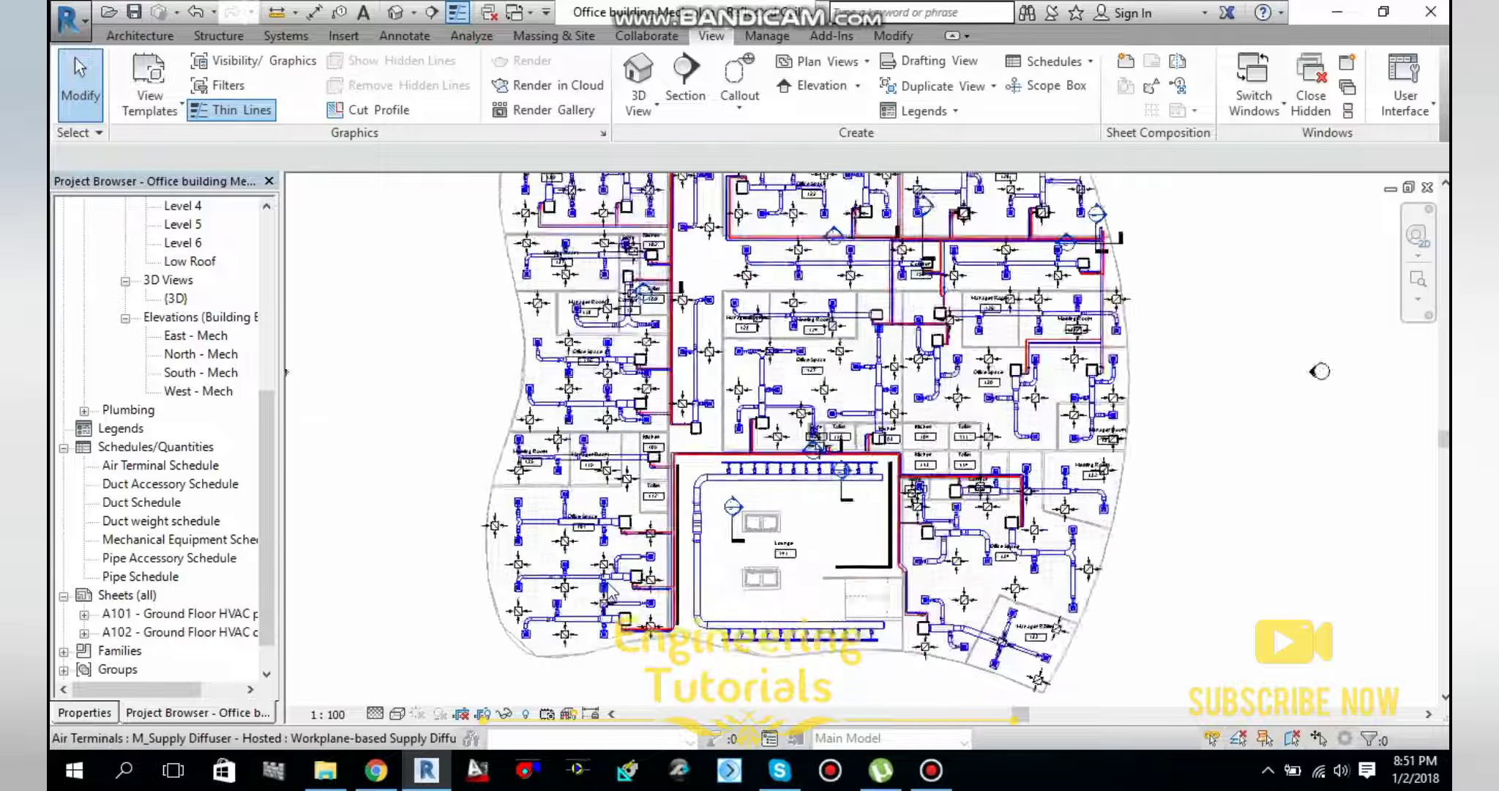
{"action": "scroll", "coordinate": [610, 591], "scroll_direction": "up", "scroll_amount": 2}
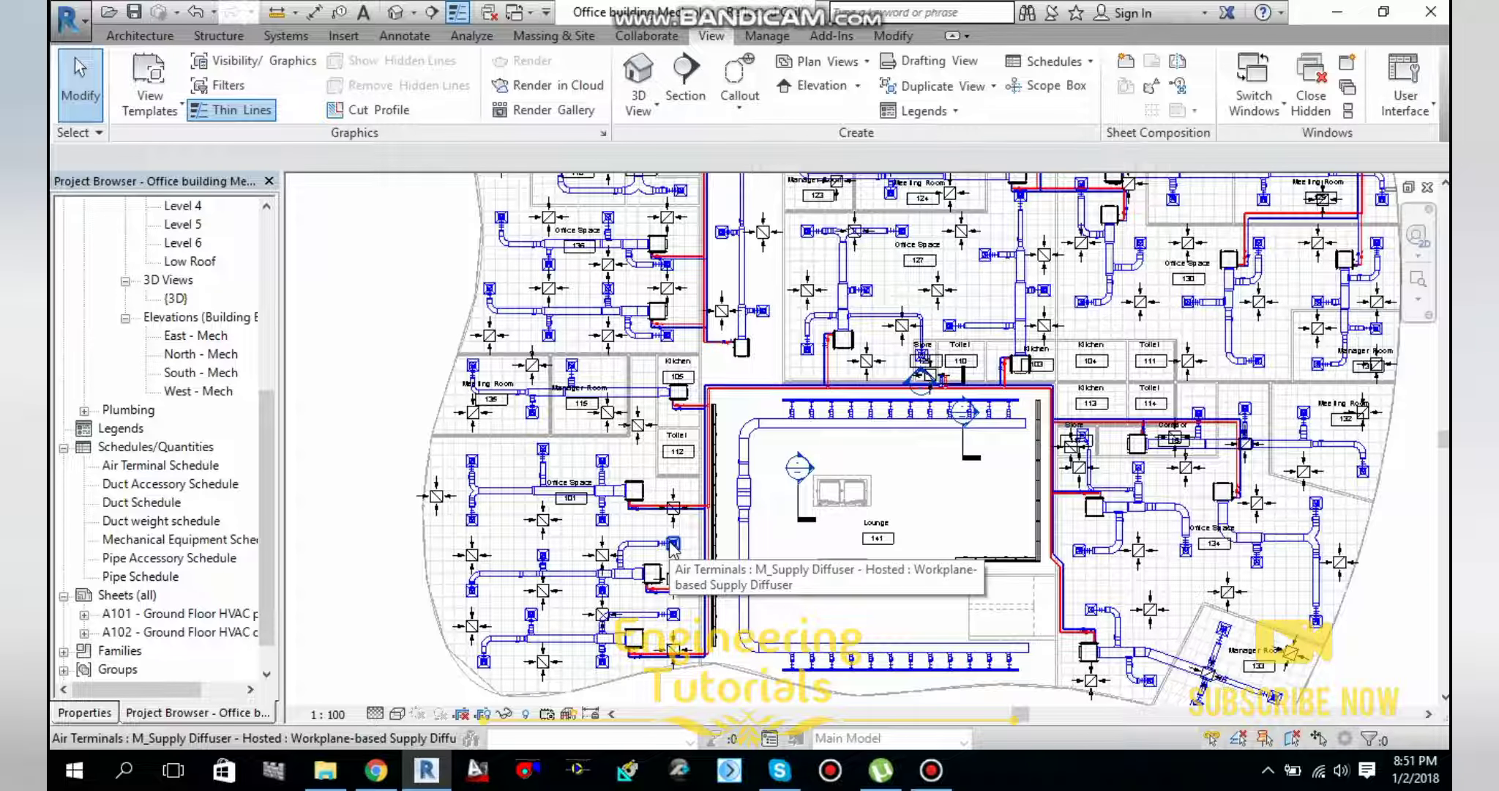
{"action": "left_click", "coordinate": [252, 61]}
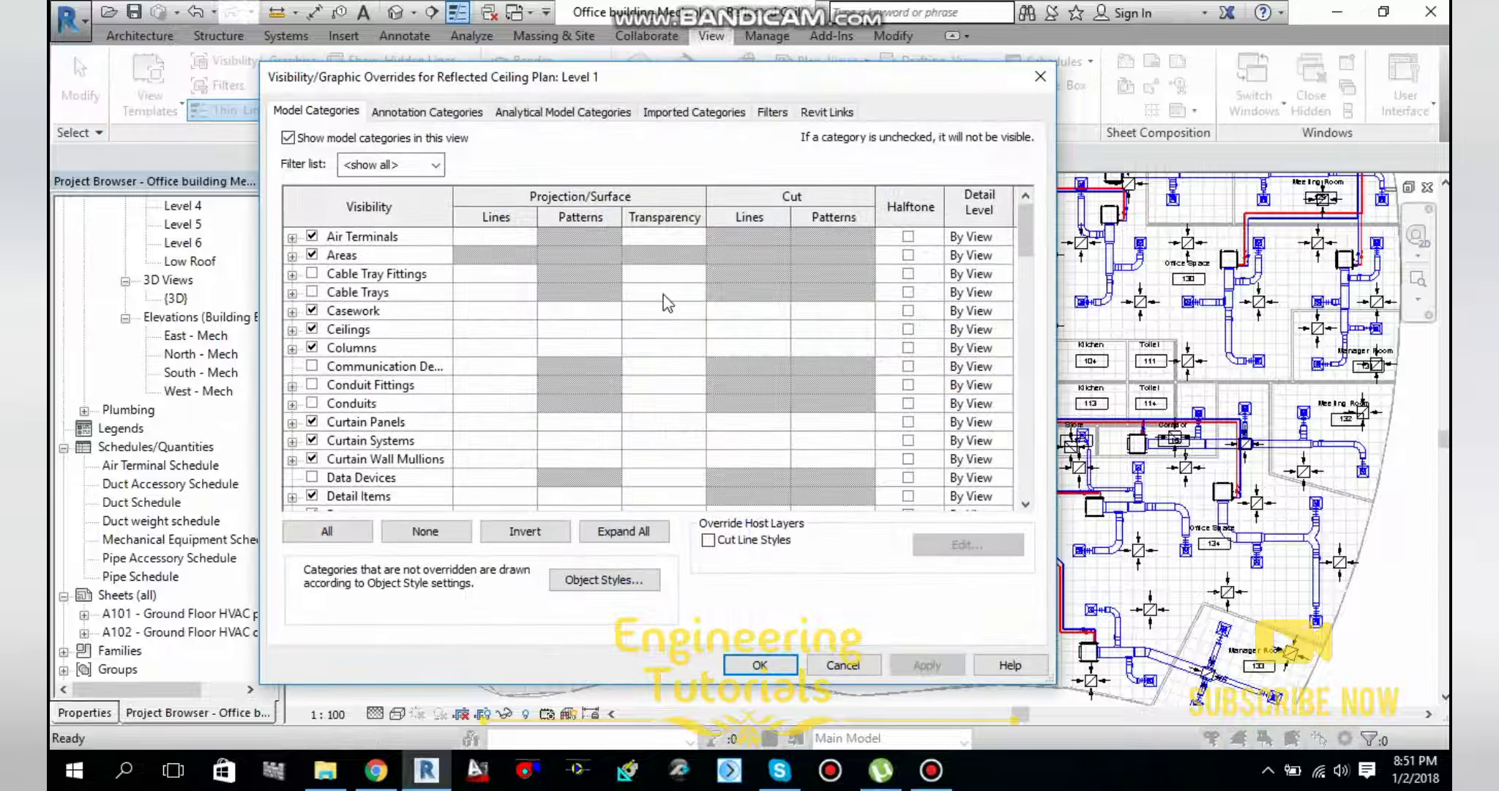
{"action": "left_click", "coordinate": [773, 112]}
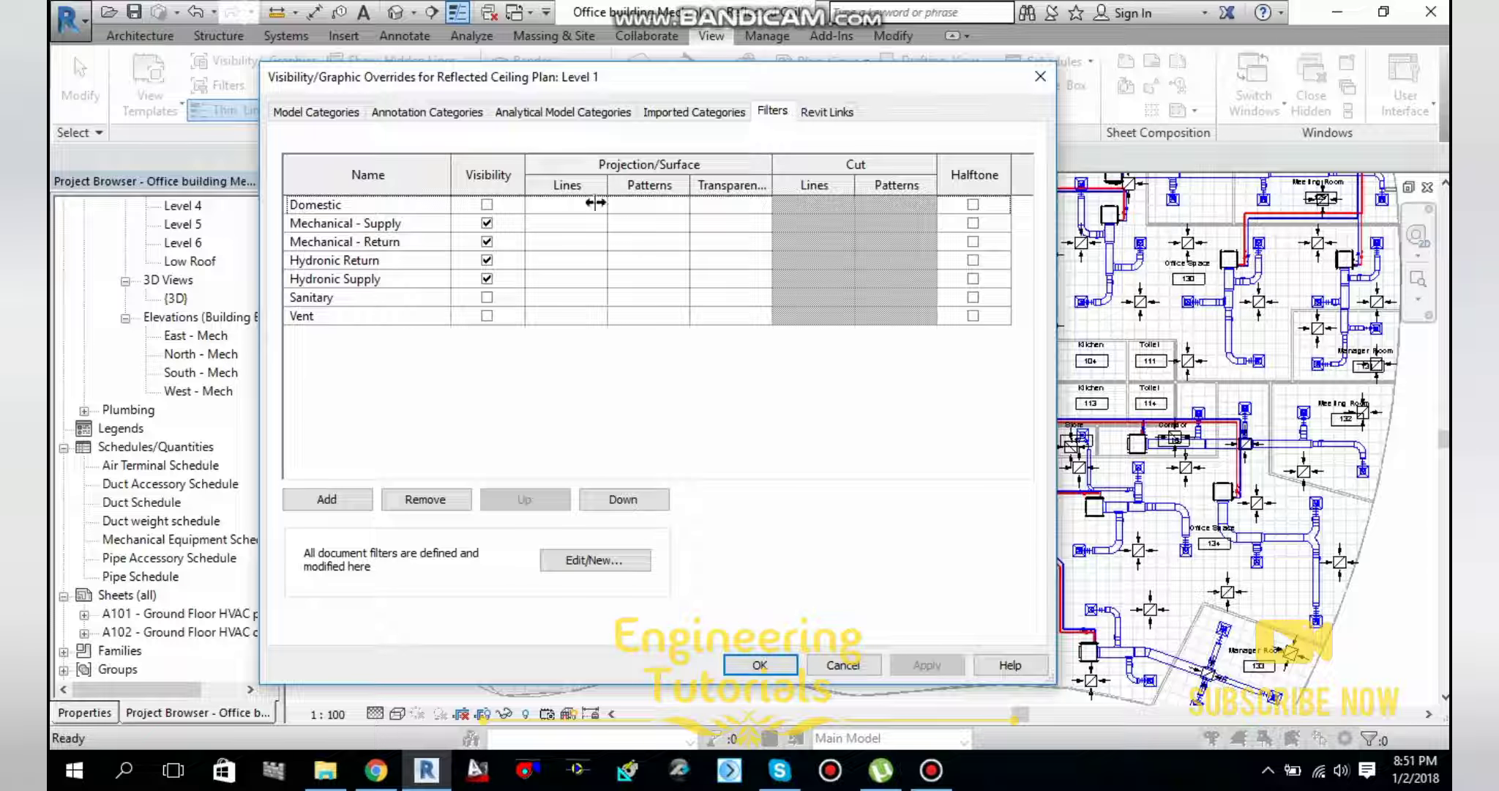
{"action": "left_click", "coordinate": [487, 242]}
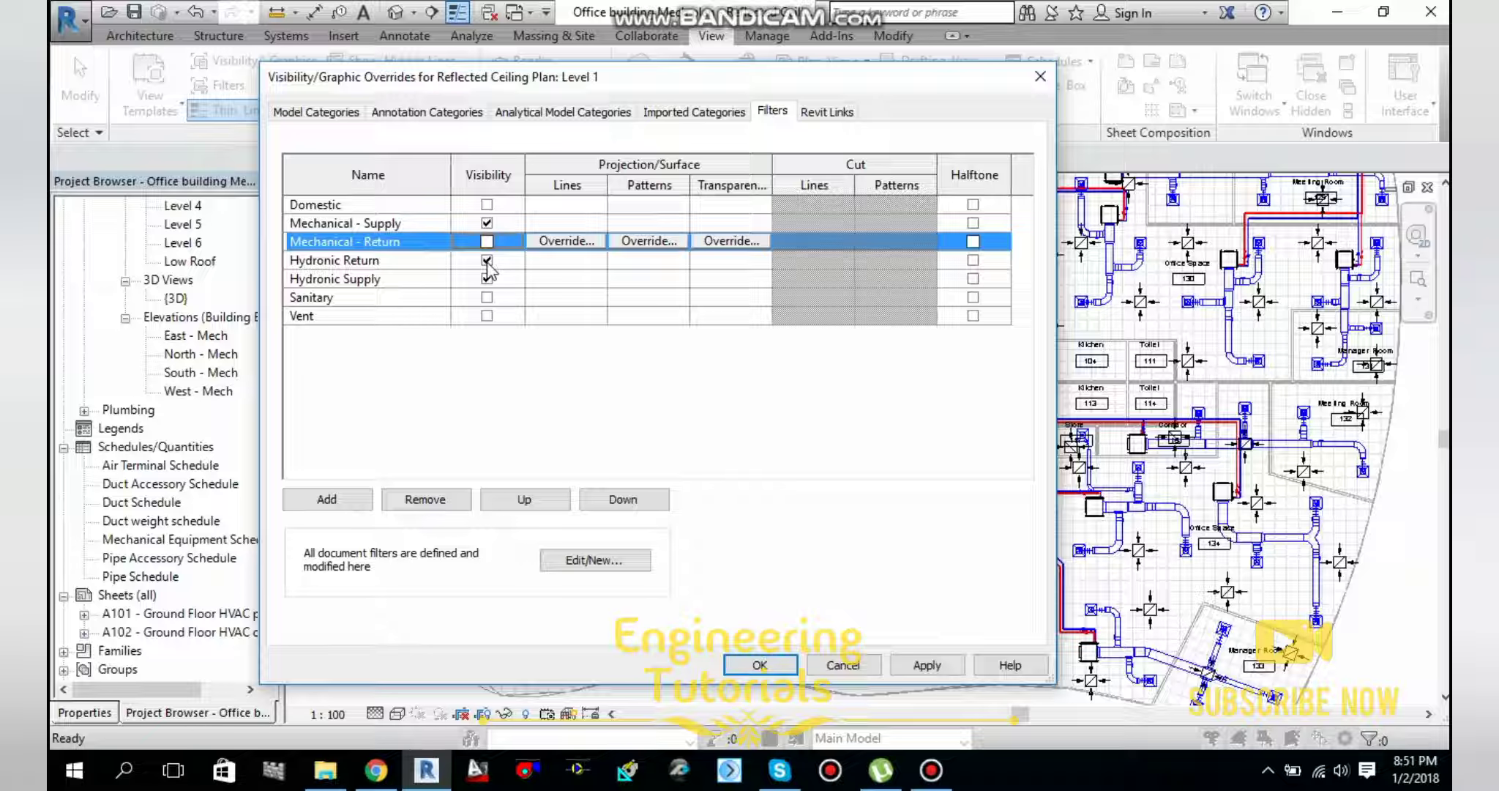
{"action": "left_click", "coordinate": [487, 261]}
{"action": "left_click", "coordinate": [487, 279]}
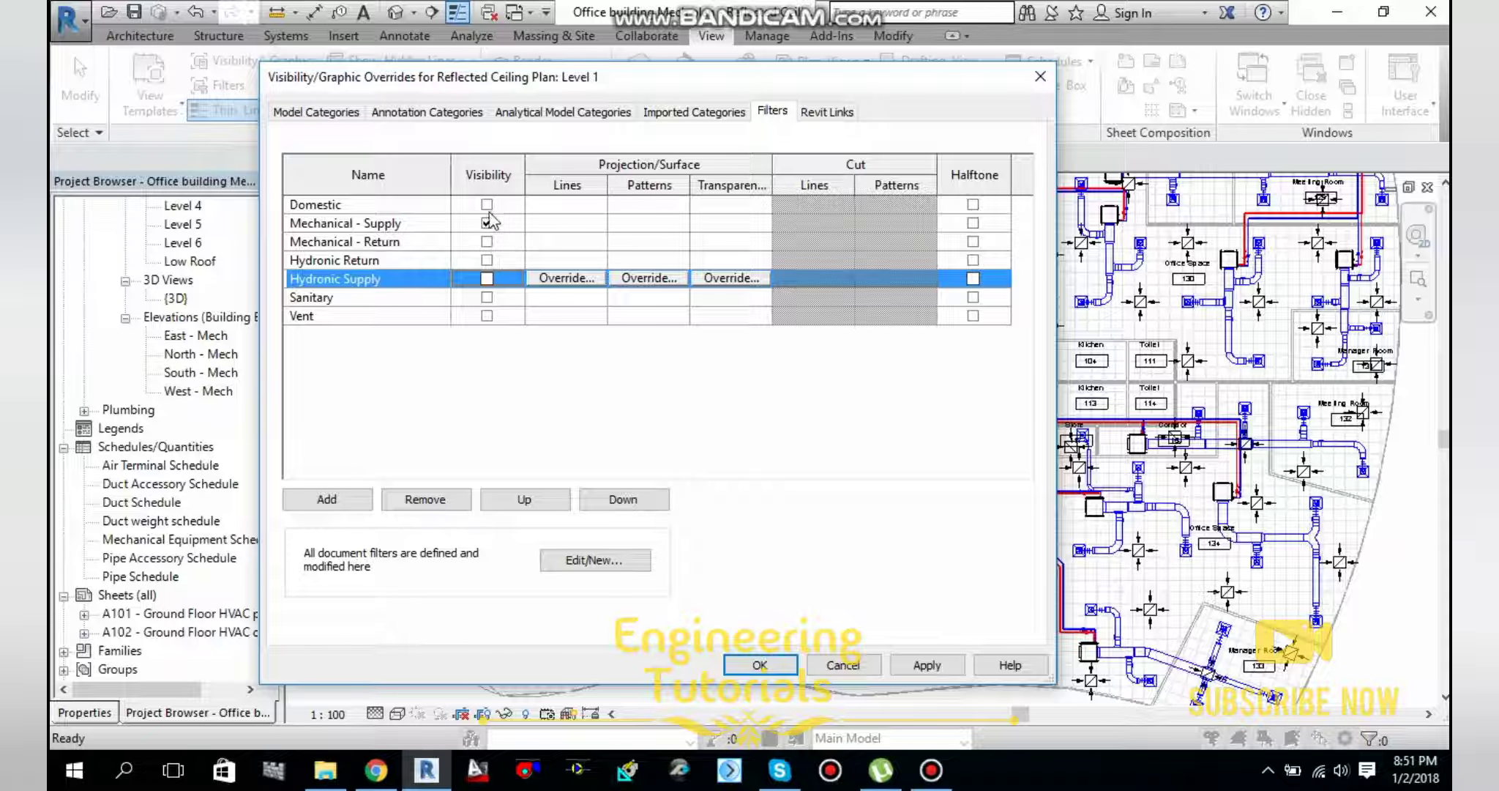
{"action": "left_click", "coordinate": [926, 665]}
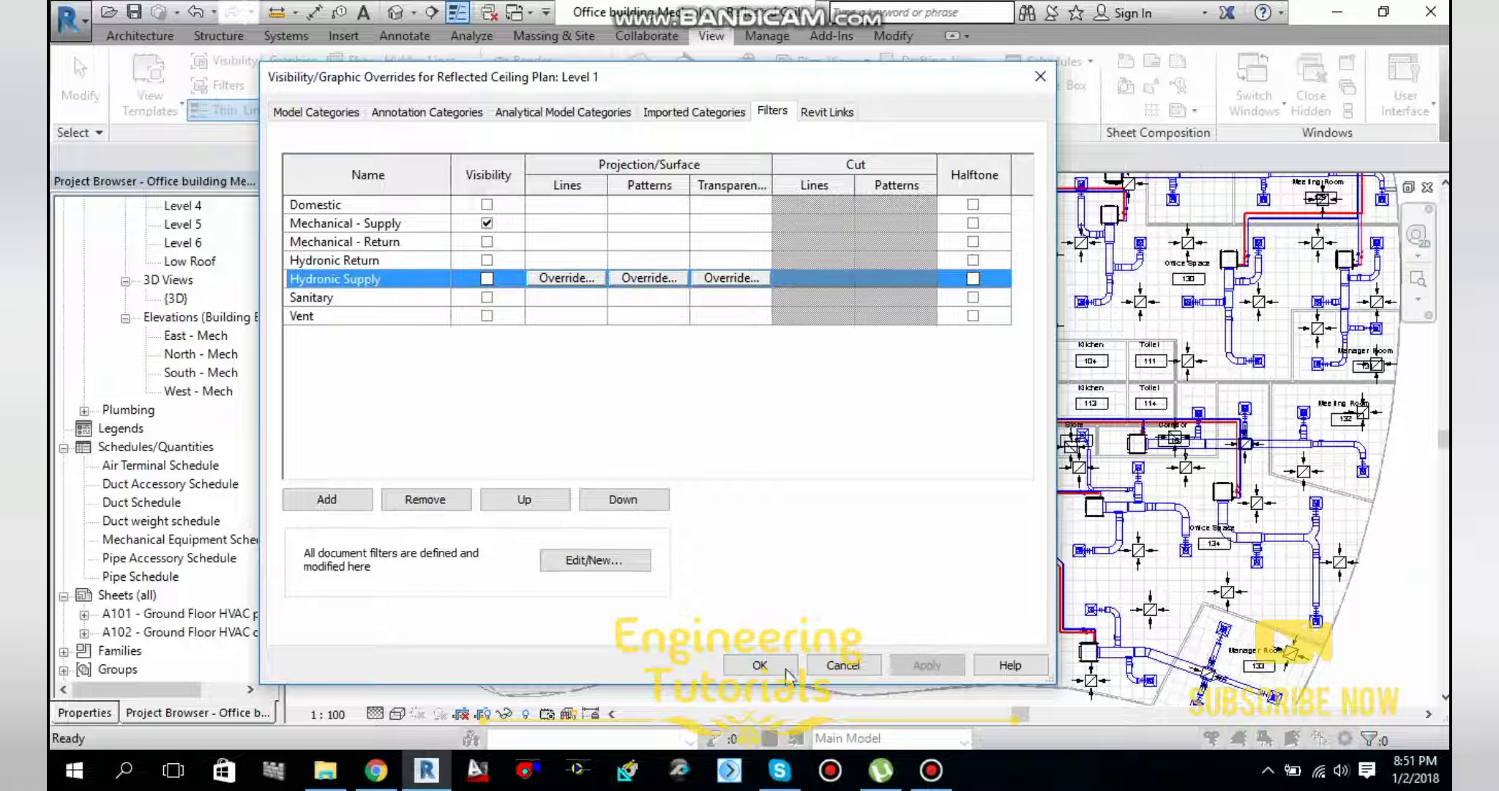
{"action": "left_click", "coordinate": [762, 665]}
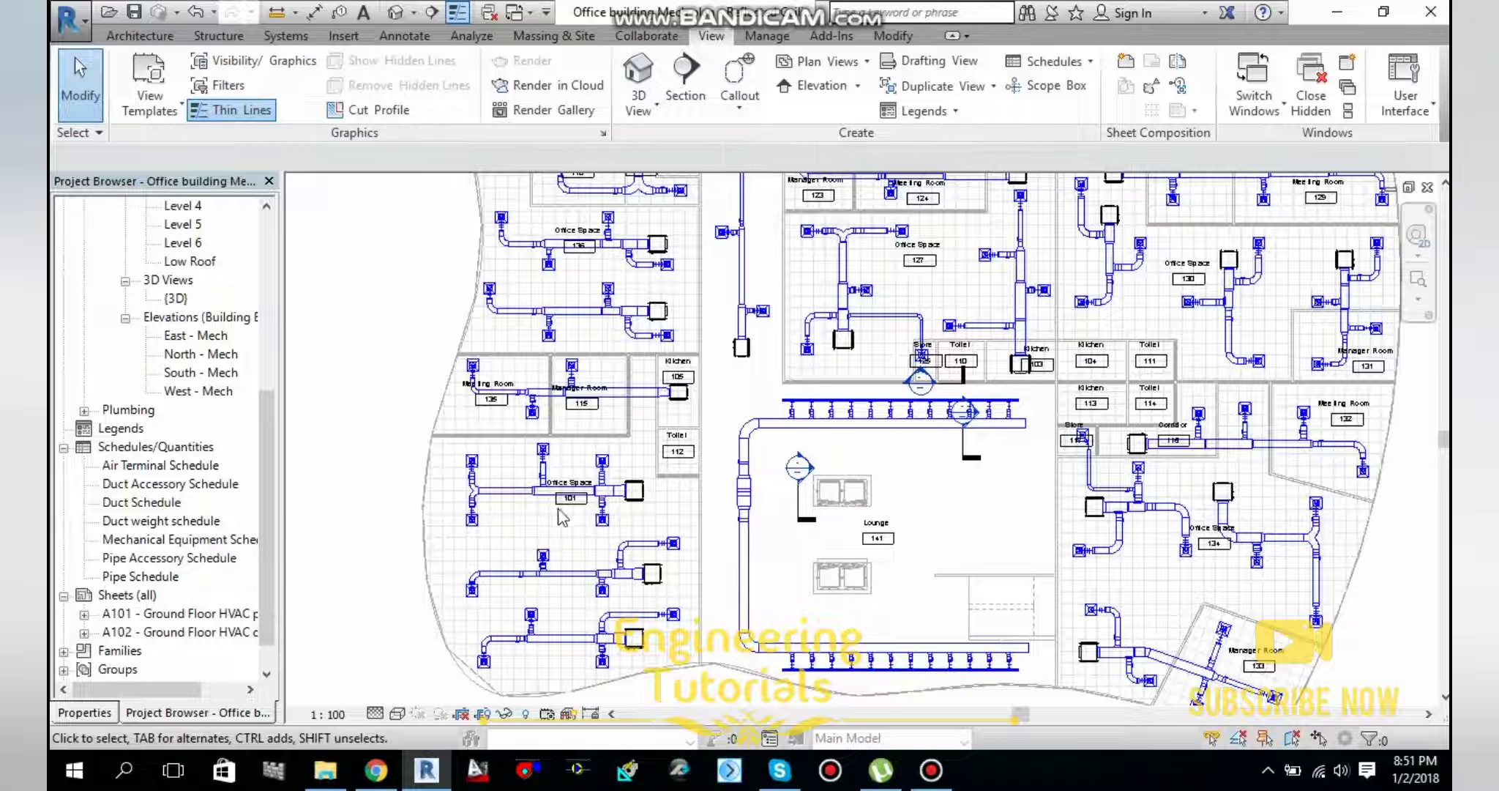
Turn on visibility of the Mechanical - Return, Hydronic Return and Hydronic Supply filters in the Level 1 ceiling plan.
{"action": "scroll", "coordinate": [511, 546], "scroll_direction": "up", "scroll_amount": 3}
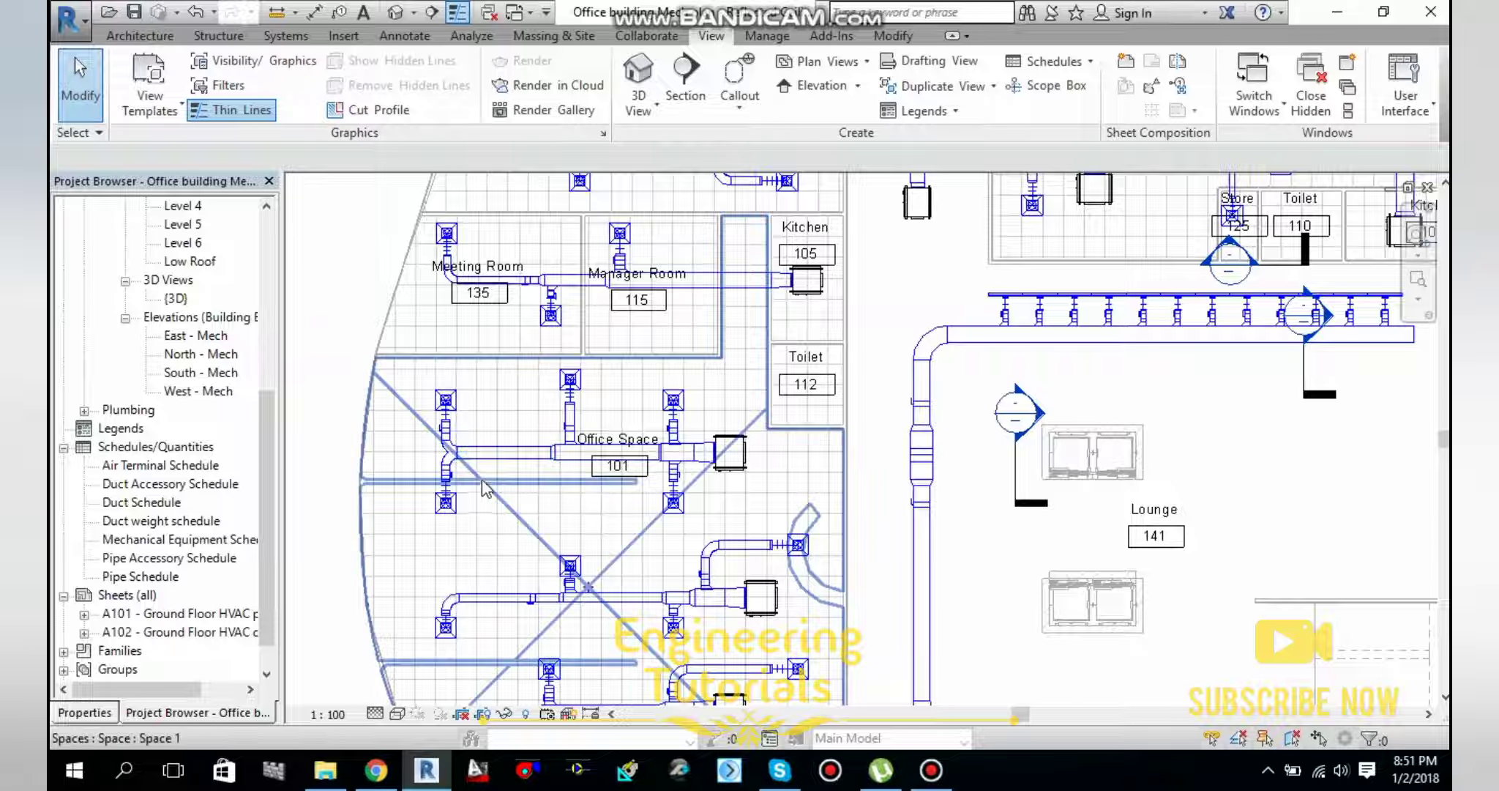
{"action": "scroll", "coordinate": [481, 489], "scroll_direction": "up", "scroll_amount": 2}
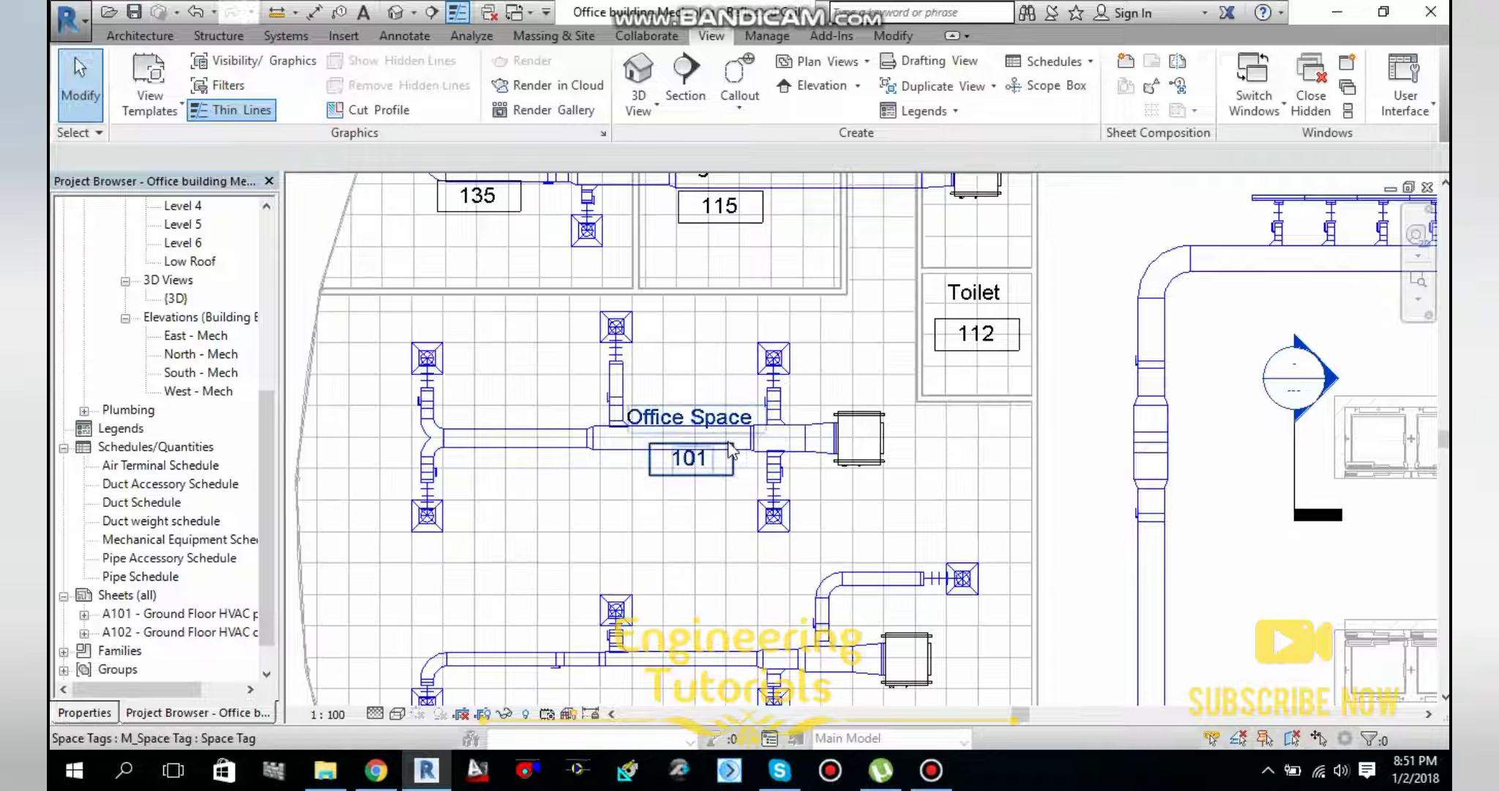
{"action": "scroll", "coordinate": [710, 447], "scroll_direction": "down", "scroll_amount": 4}
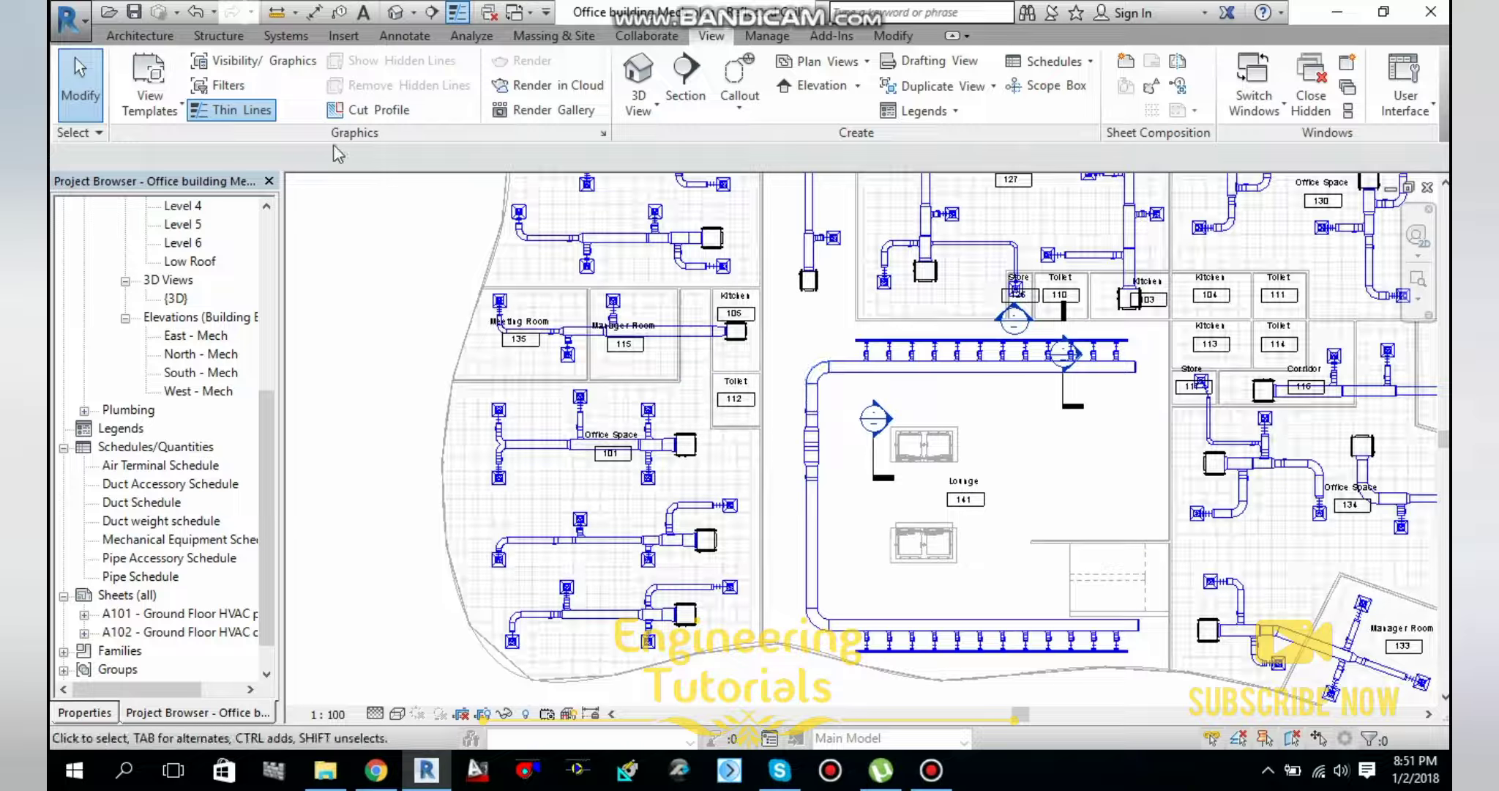
{"action": "left_click", "coordinate": [287, 70]}
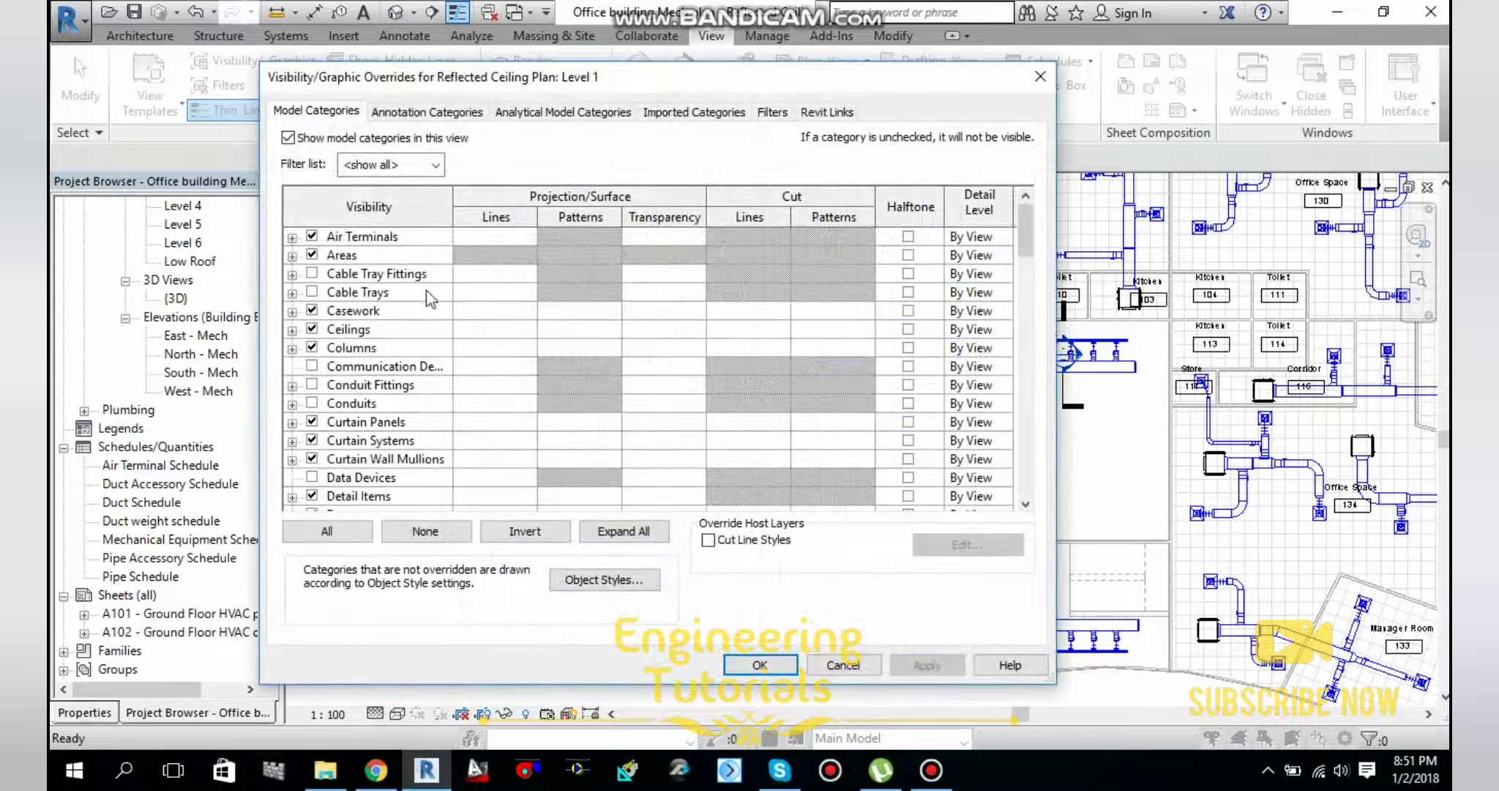
{"action": "left_click", "coordinate": [775, 114]}
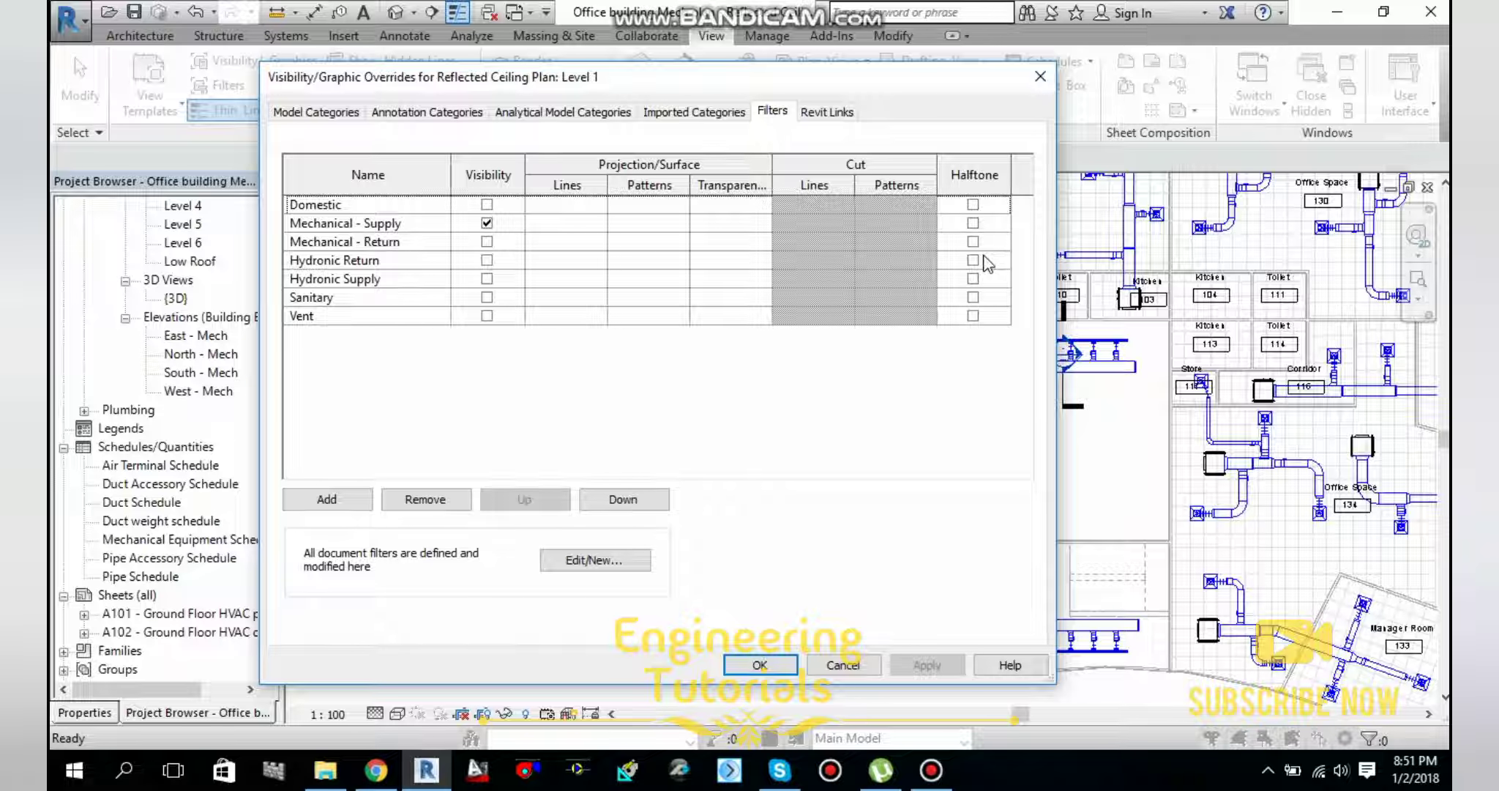
{"action": "left_click", "coordinate": [487, 242]}
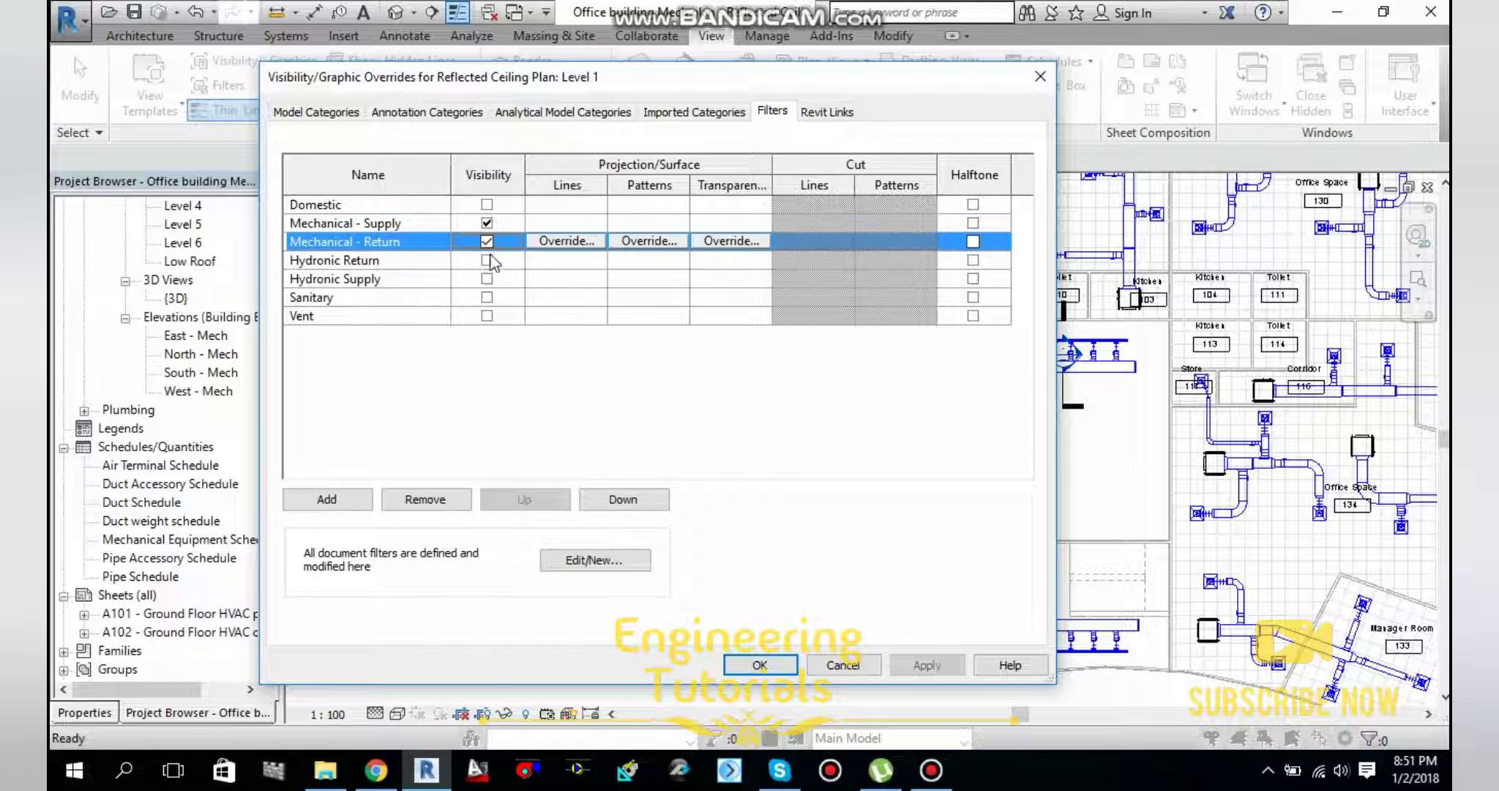
{"action": "left_click", "coordinate": [487, 260]}
{"action": "left_click", "coordinate": [487, 278]}
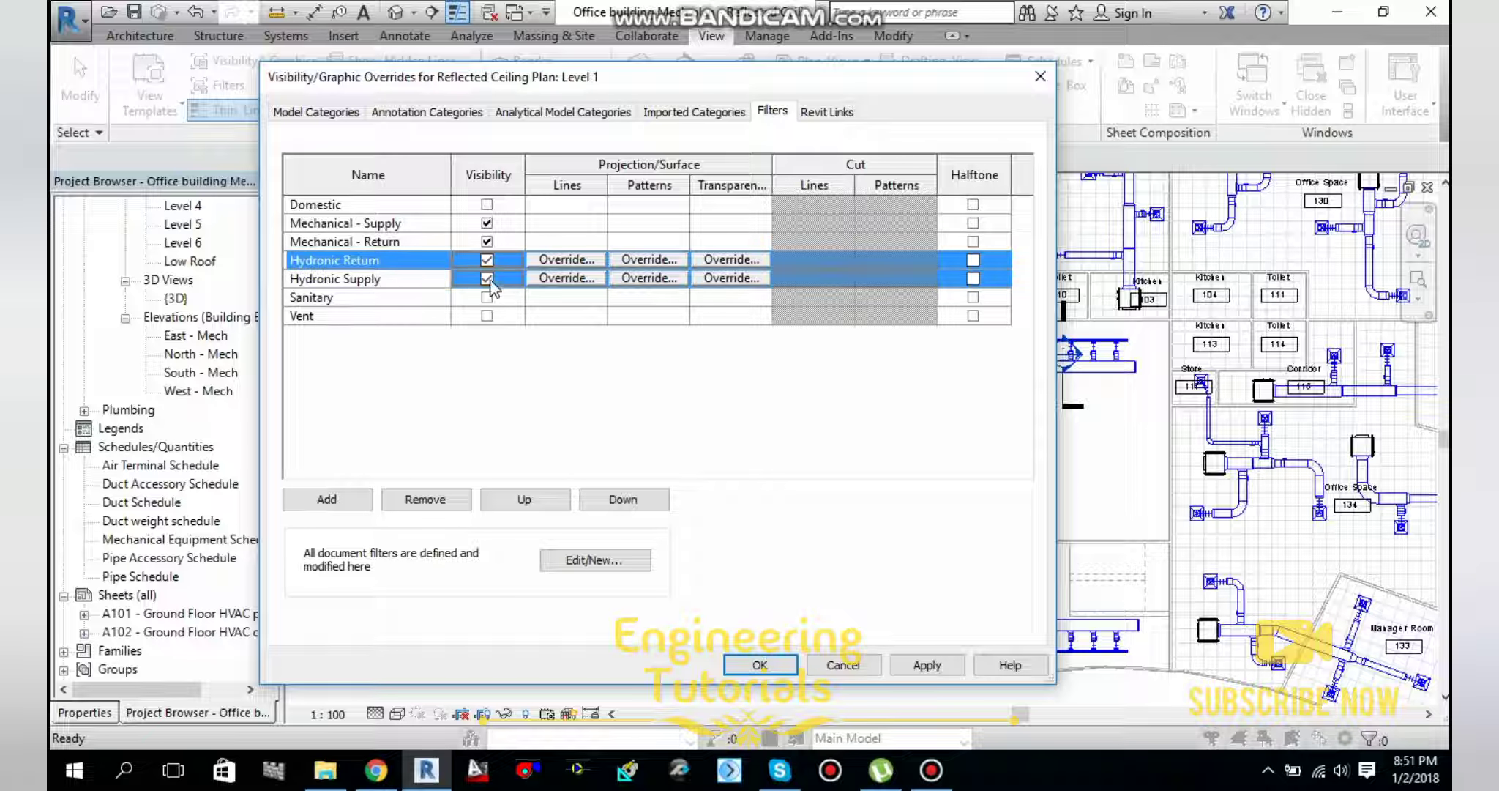
Set the Mechanical - Return, Hydronic Return and Hydronic Supply filters to halftone and apply the view overrides.
{"action": "left_click", "coordinate": [973, 242]}
{"action": "left_click", "coordinate": [973, 260]}
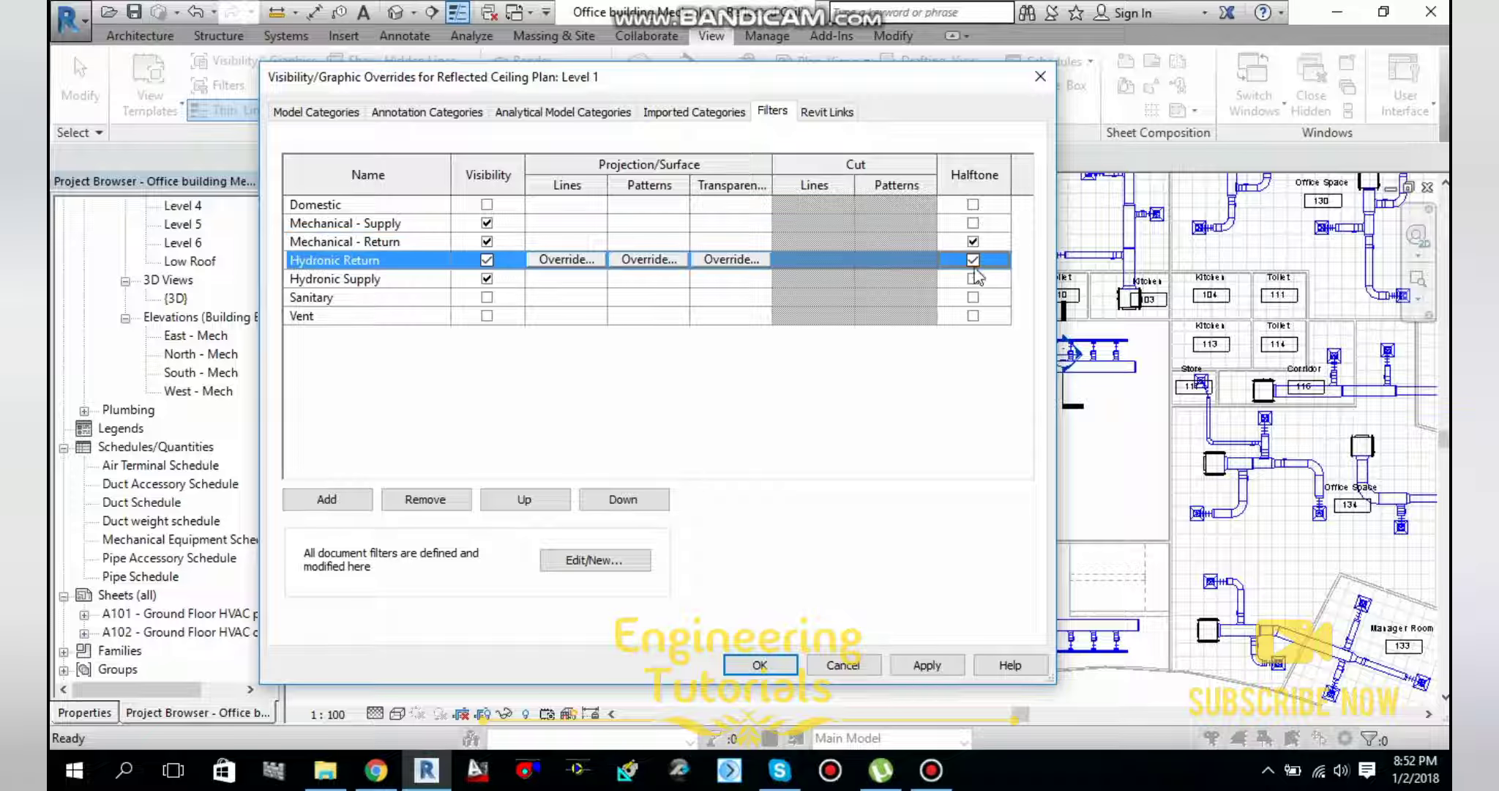
{"action": "left_click", "coordinate": [973, 279]}
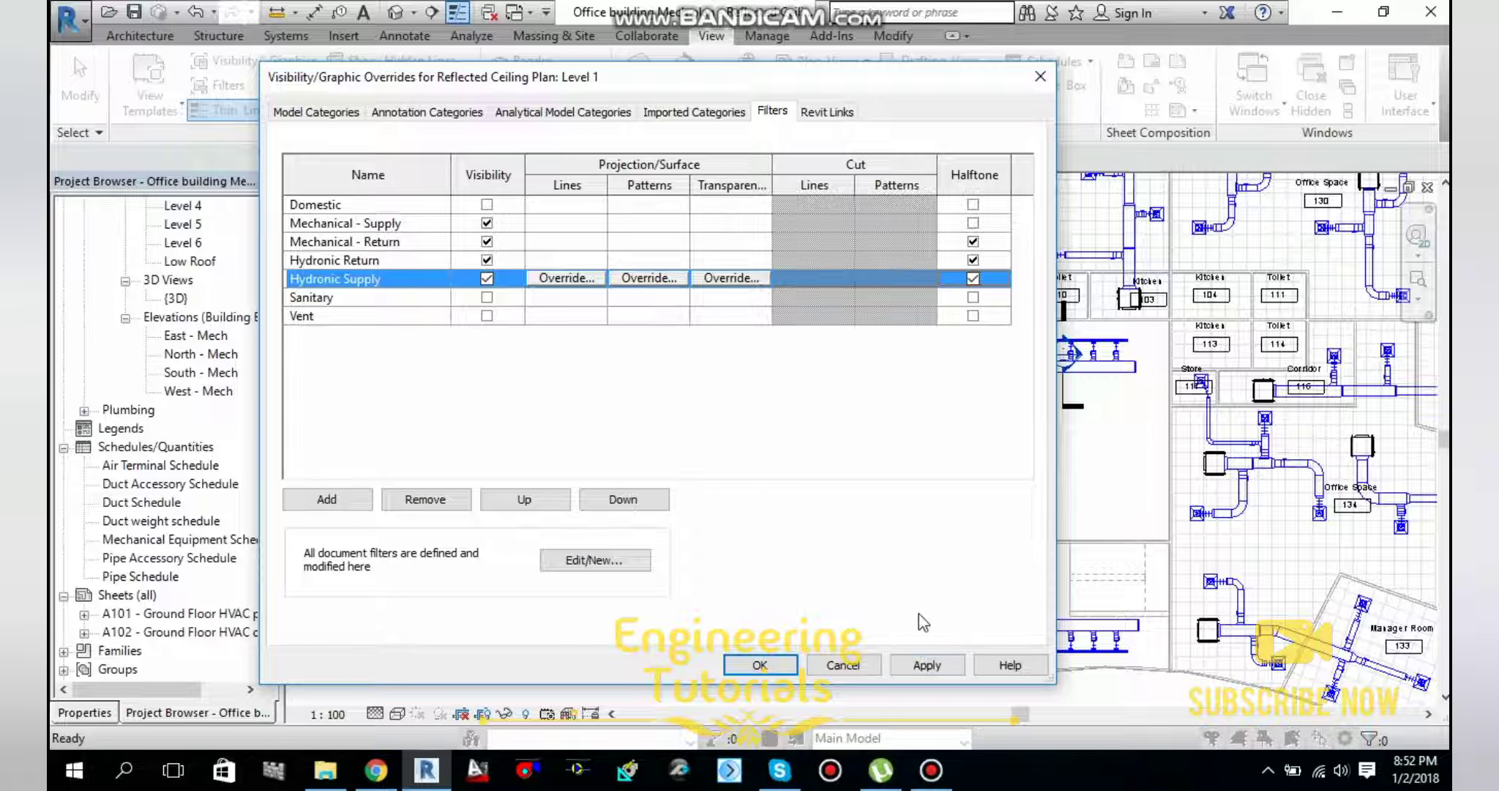
{"action": "left_click", "coordinate": [924, 664]}
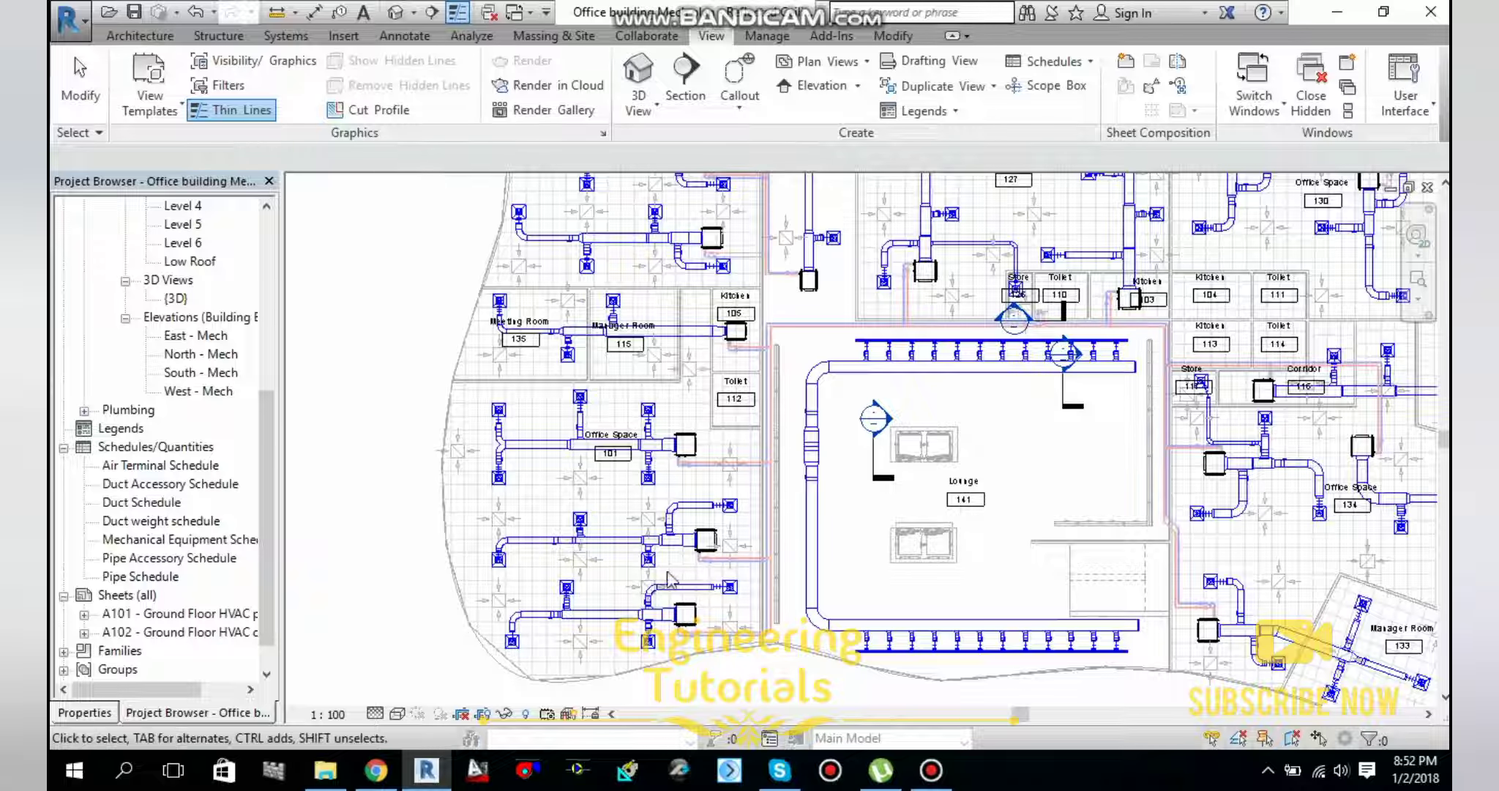
Examine how the halftone override displays the return diffusers and hydronic pipes around Office Space 101.
{"action": "scroll", "coordinate": [649, 500], "scroll_direction": "up", "scroll_amount": 4}
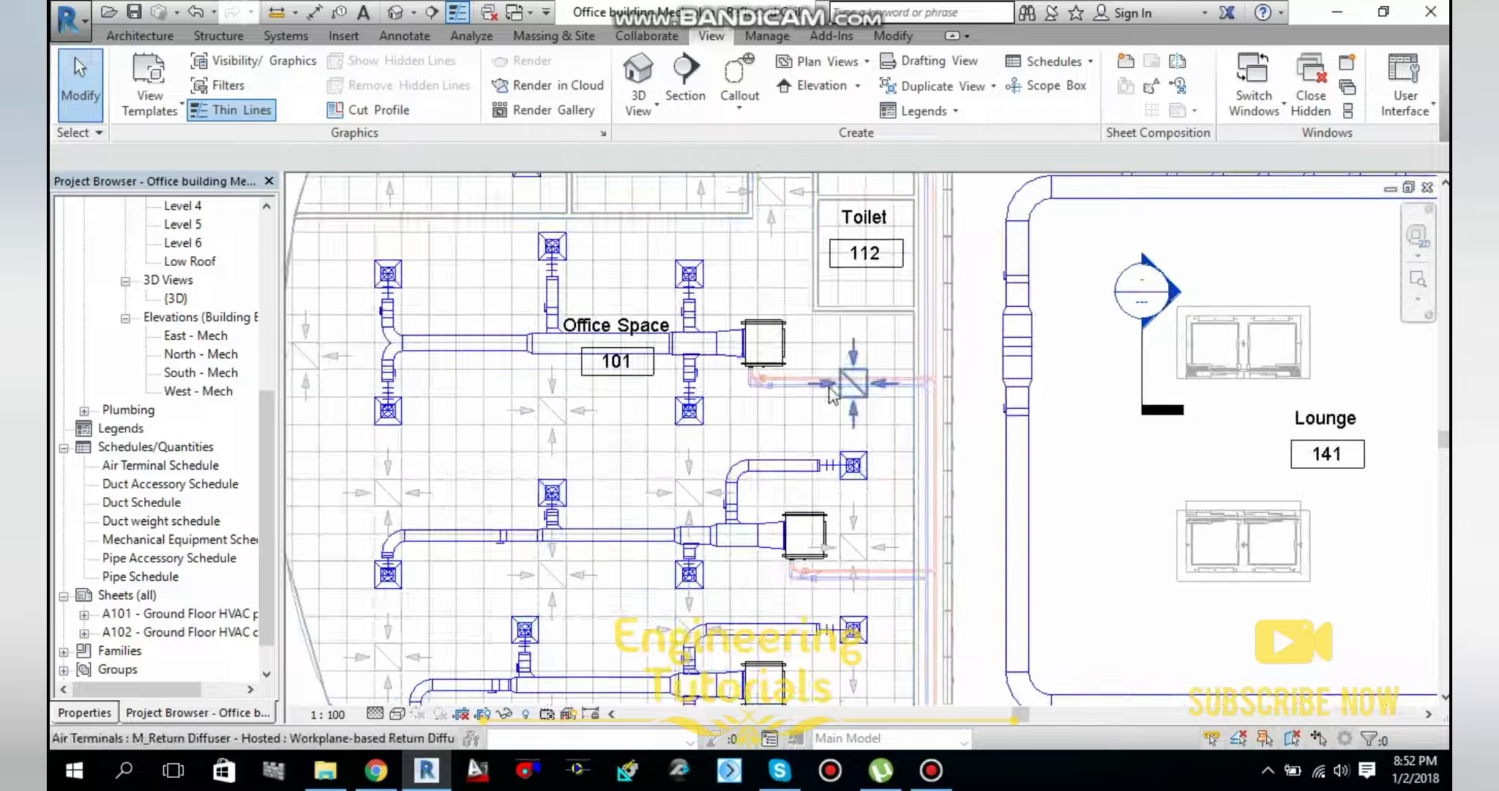
{"action": "scroll", "coordinate": [791, 385], "scroll_direction": "up", "scroll_amount": 3}
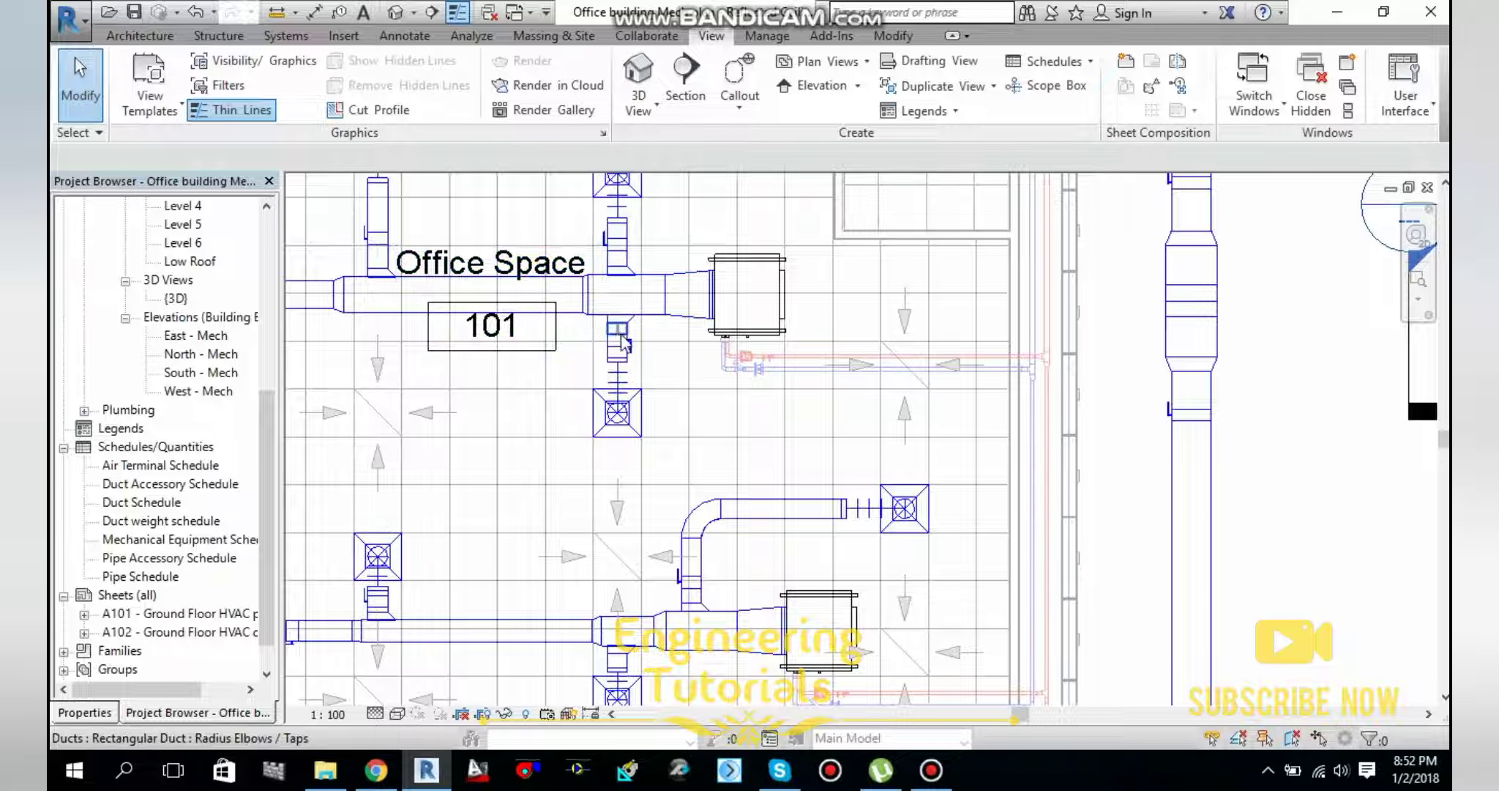
{"action": "scroll", "coordinate": [703, 390], "scroll_direction": "down", "scroll_amount": 2}
{"action": "scroll", "coordinate": [703, 390], "scroll_direction": "up", "scroll_amount": 1}
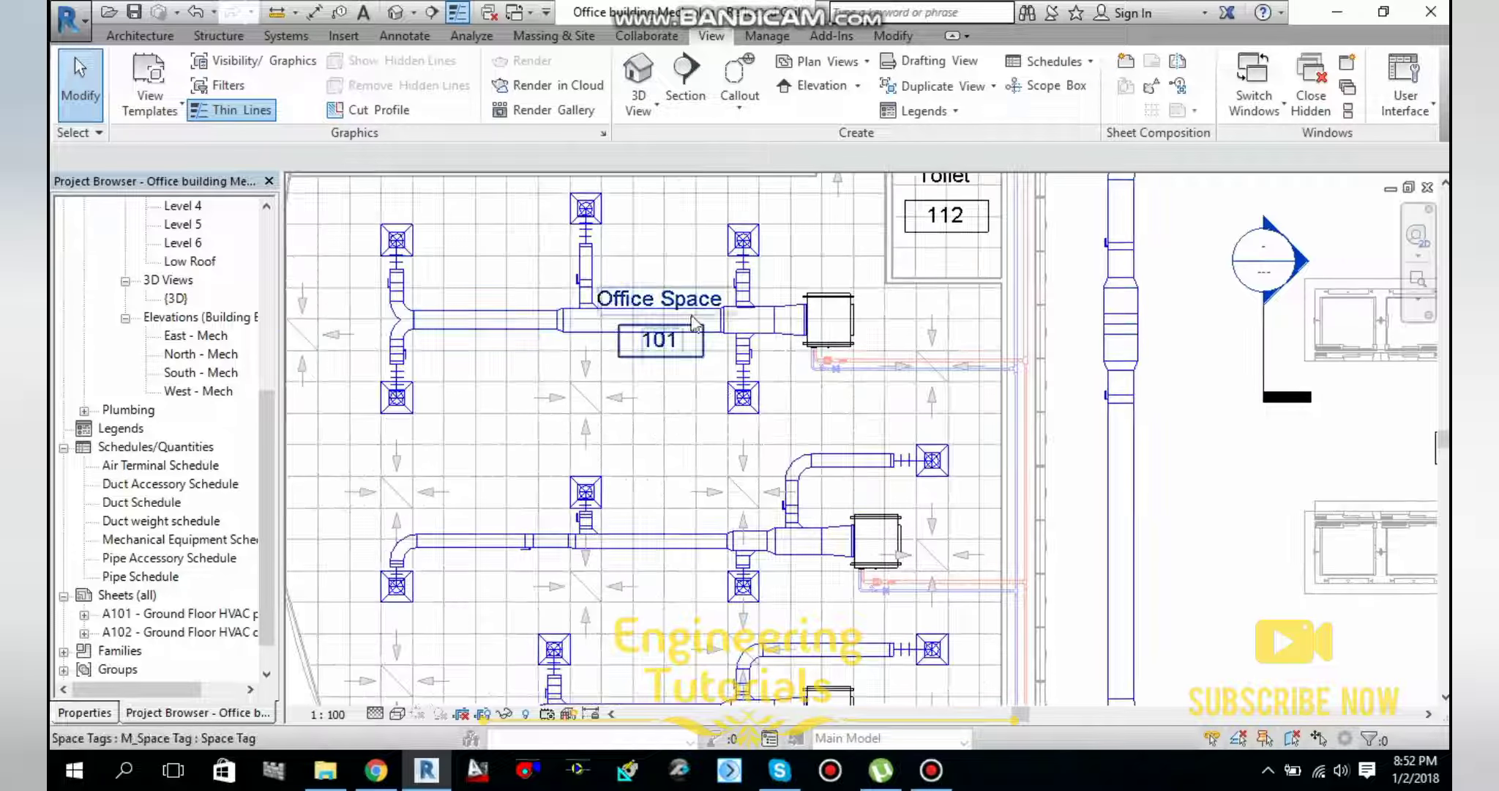
{"action": "scroll", "coordinate": [532, 375], "scroll_direction": "down", "scroll_amount": 2}
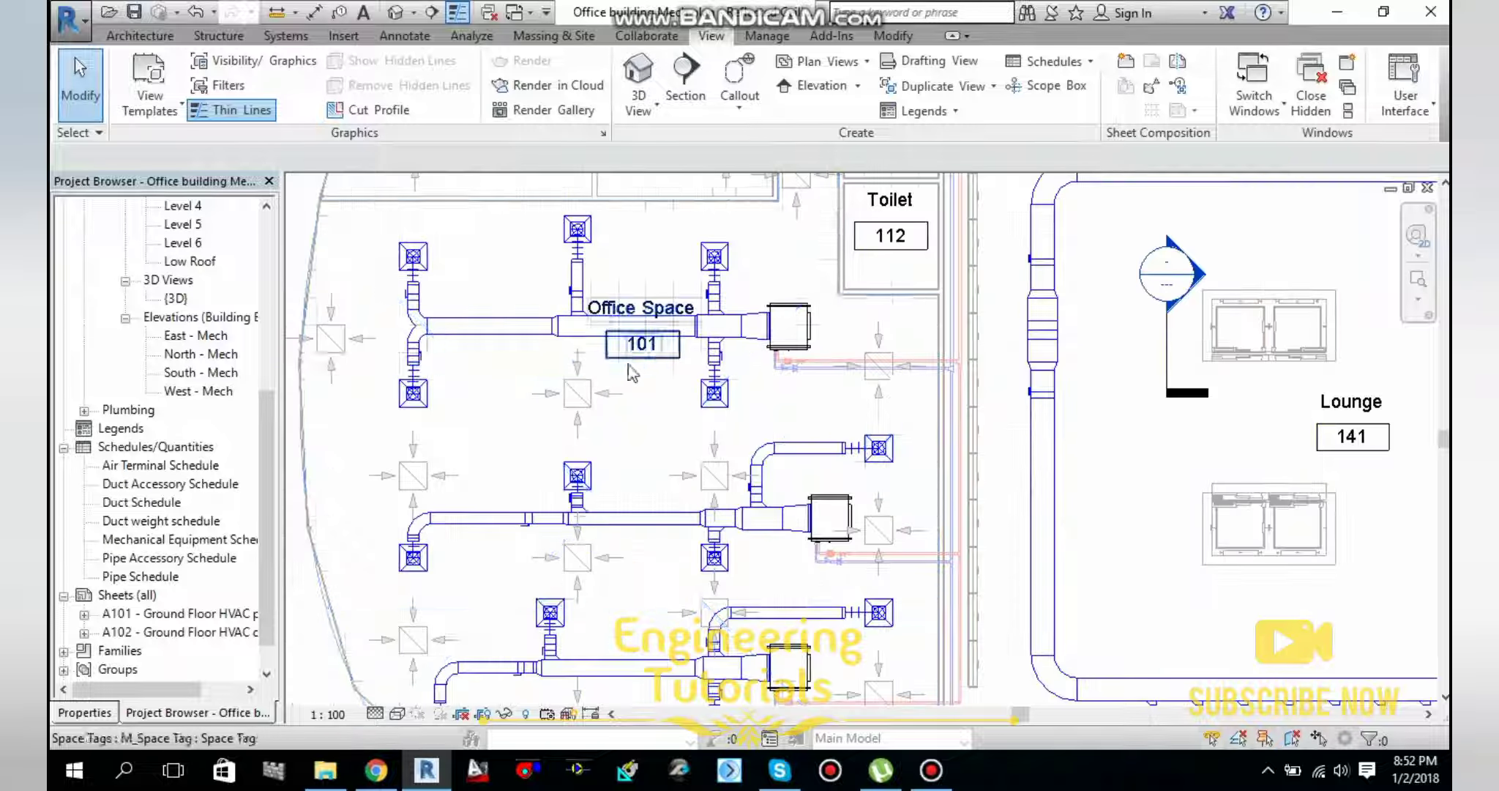
{"action": "scroll", "coordinate": [631, 437], "scroll_direction": "down", "scroll_amount": 1}
{"action": "scroll", "coordinate": [631, 437], "scroll_direction": "down", "scroll_amount": 1}
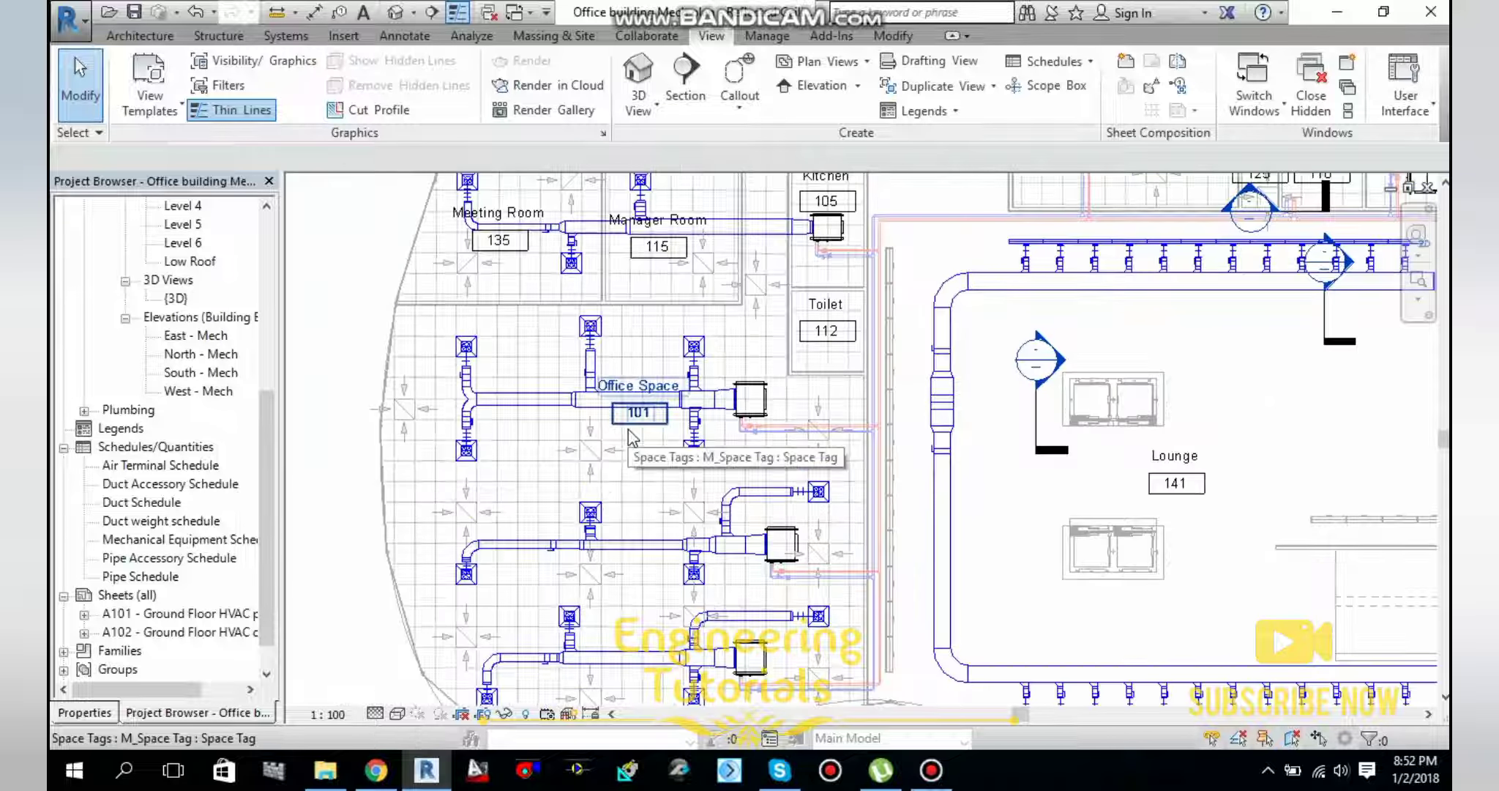
Remove the halftone override from the Mechanical - Return, Hydronic Return and Hydronic Supply filters and apply the change.
{"action": "key", "text": "v"}
{"action": "key", "text": "v"}
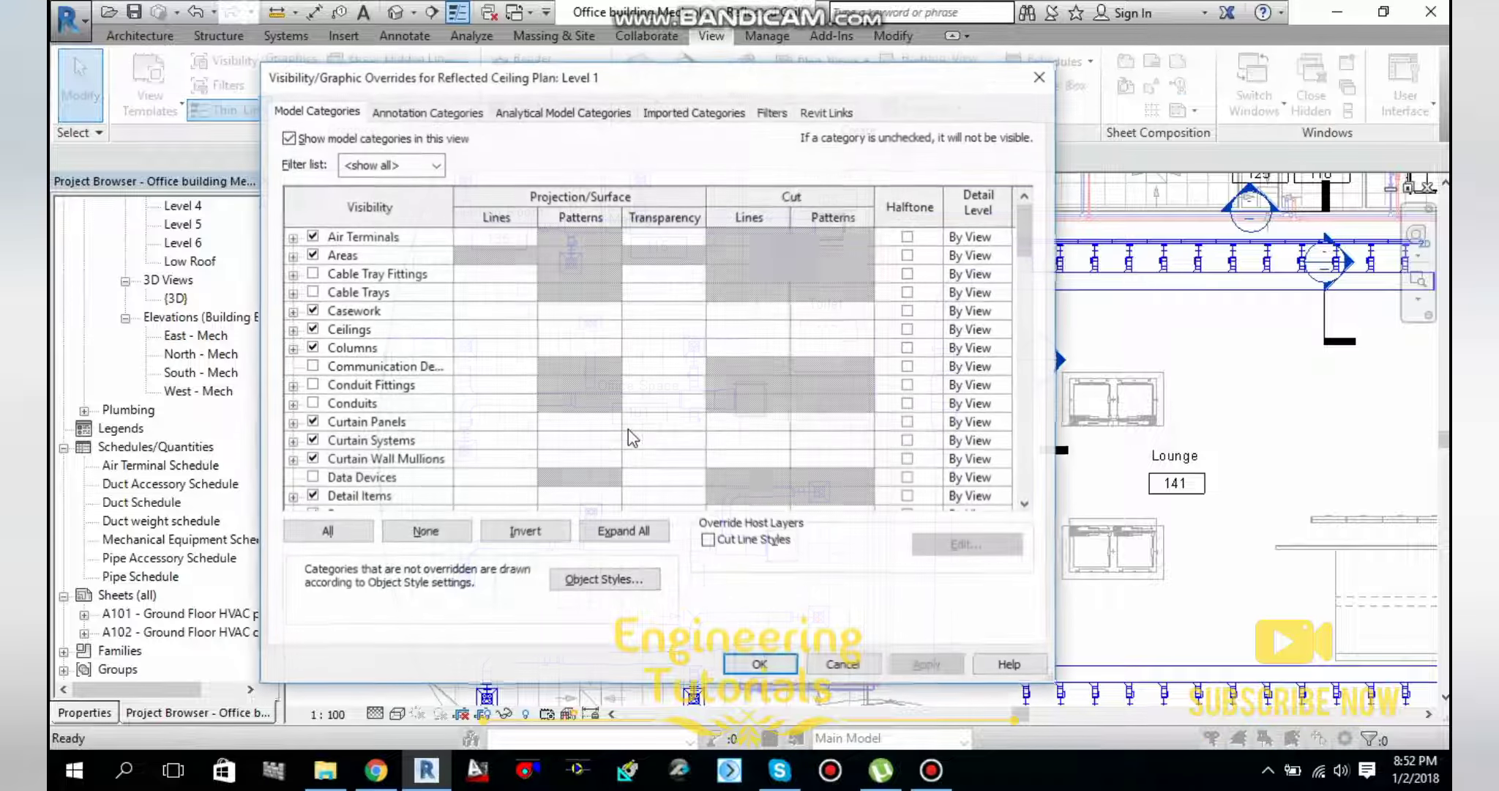
{"action": "left_click", "coordinate": [775, 113]}
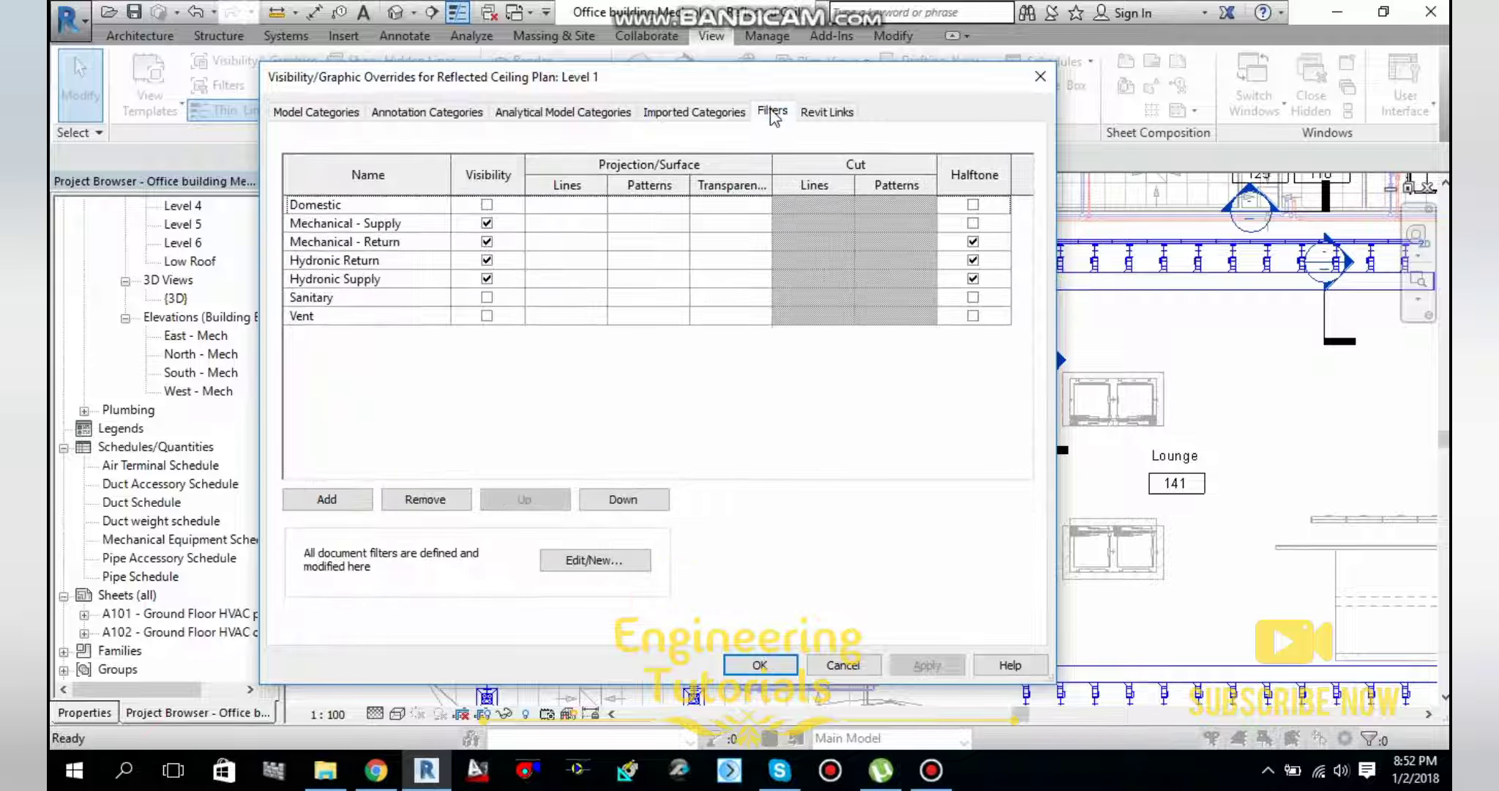
{"action": "left_click", "coordinate": [973, 241]}
{"action": "left_click", "coordinate": [973, 278]}
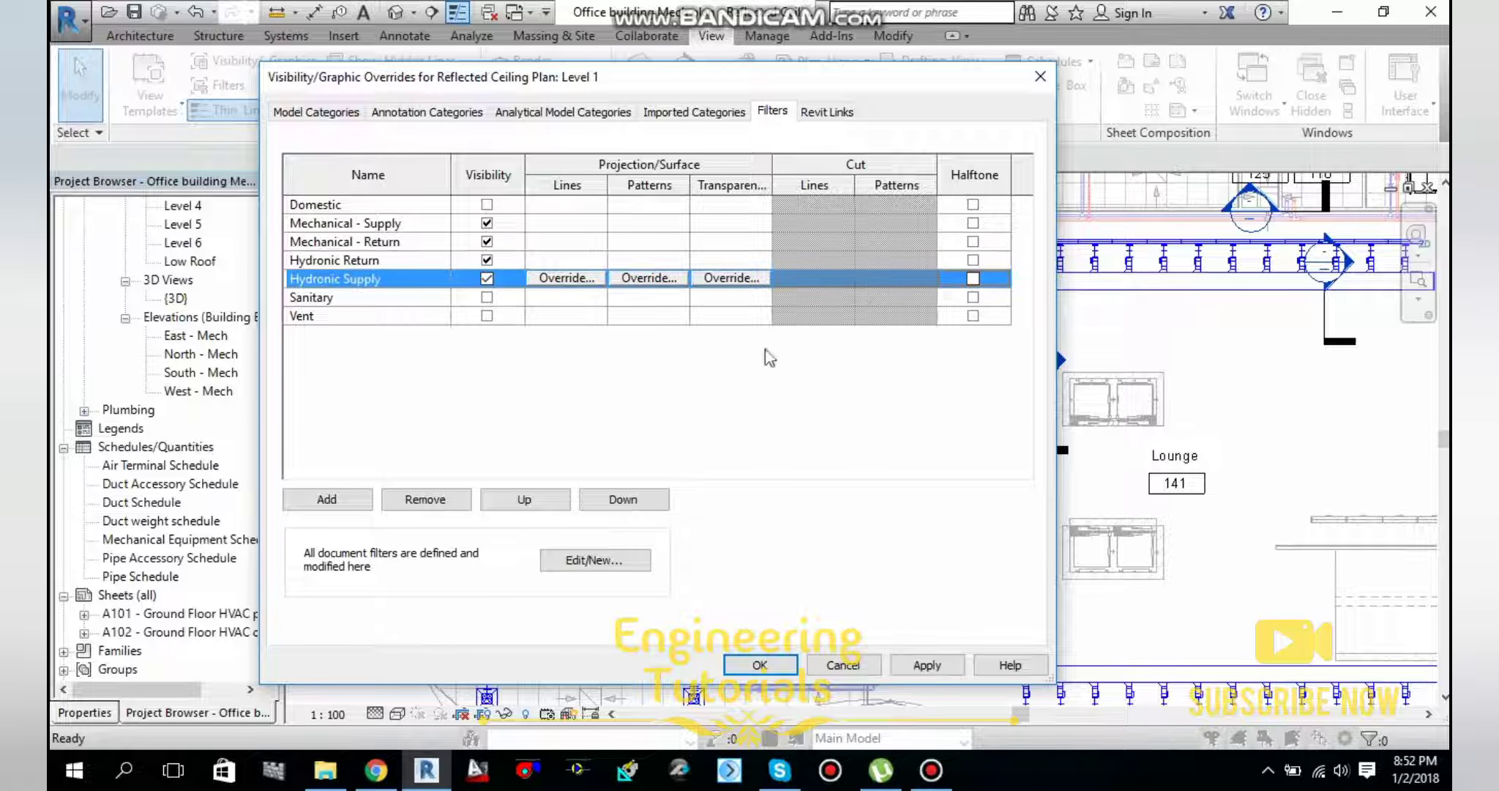
{"action": "left_click", "coordinate": [930, 666]}
{"action": "left_click", "coordinate": [776, 670]}
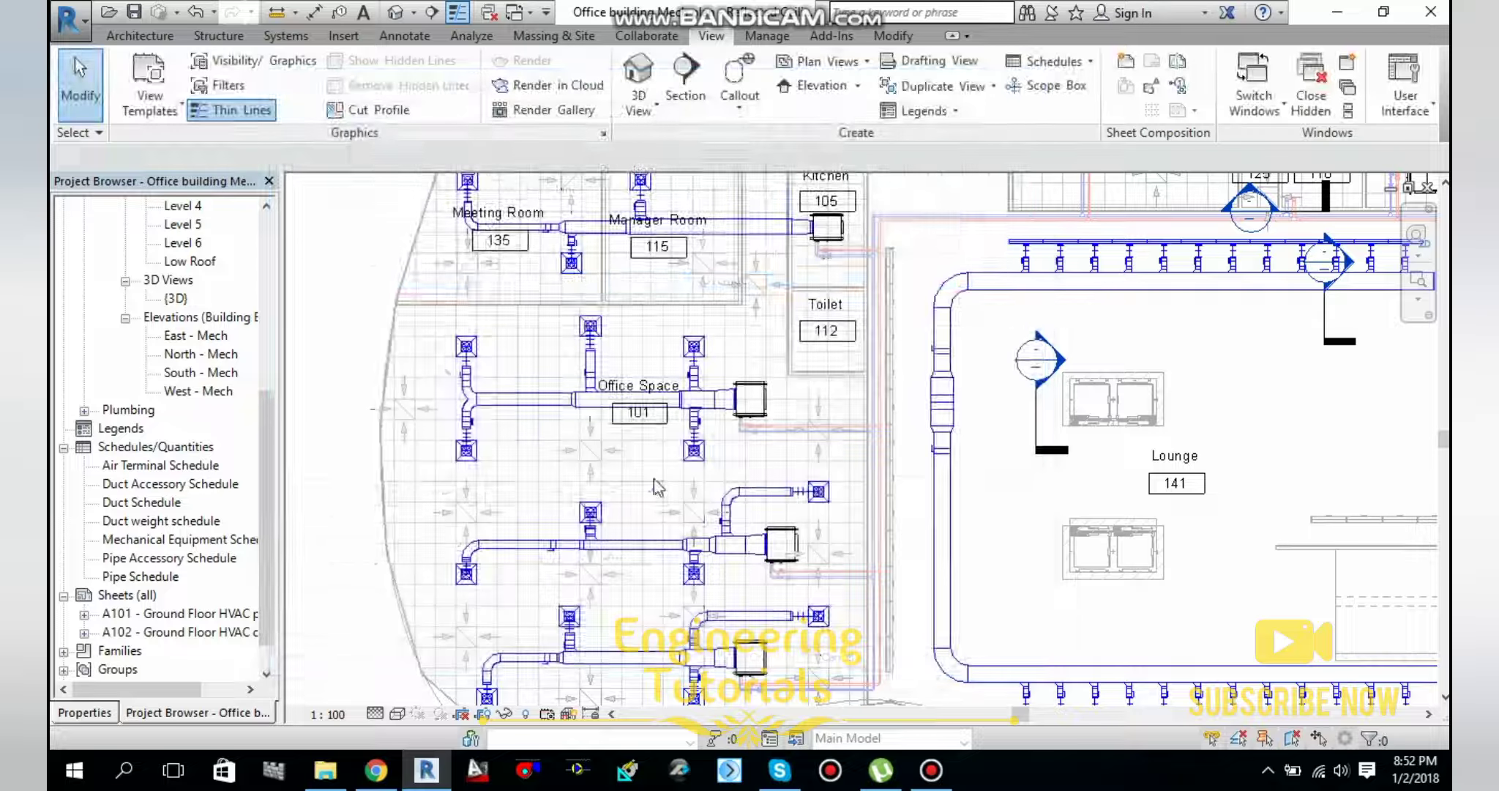
Examine the supply ducts, return diffusers and hydronic pipes across the whole Level 1 ceiling plan, including the Lounge and Office Space 101.
{"action": "scroll", "coordinate": [1012, 469], "scroll_direction": "down", "scroll_amount": 3}
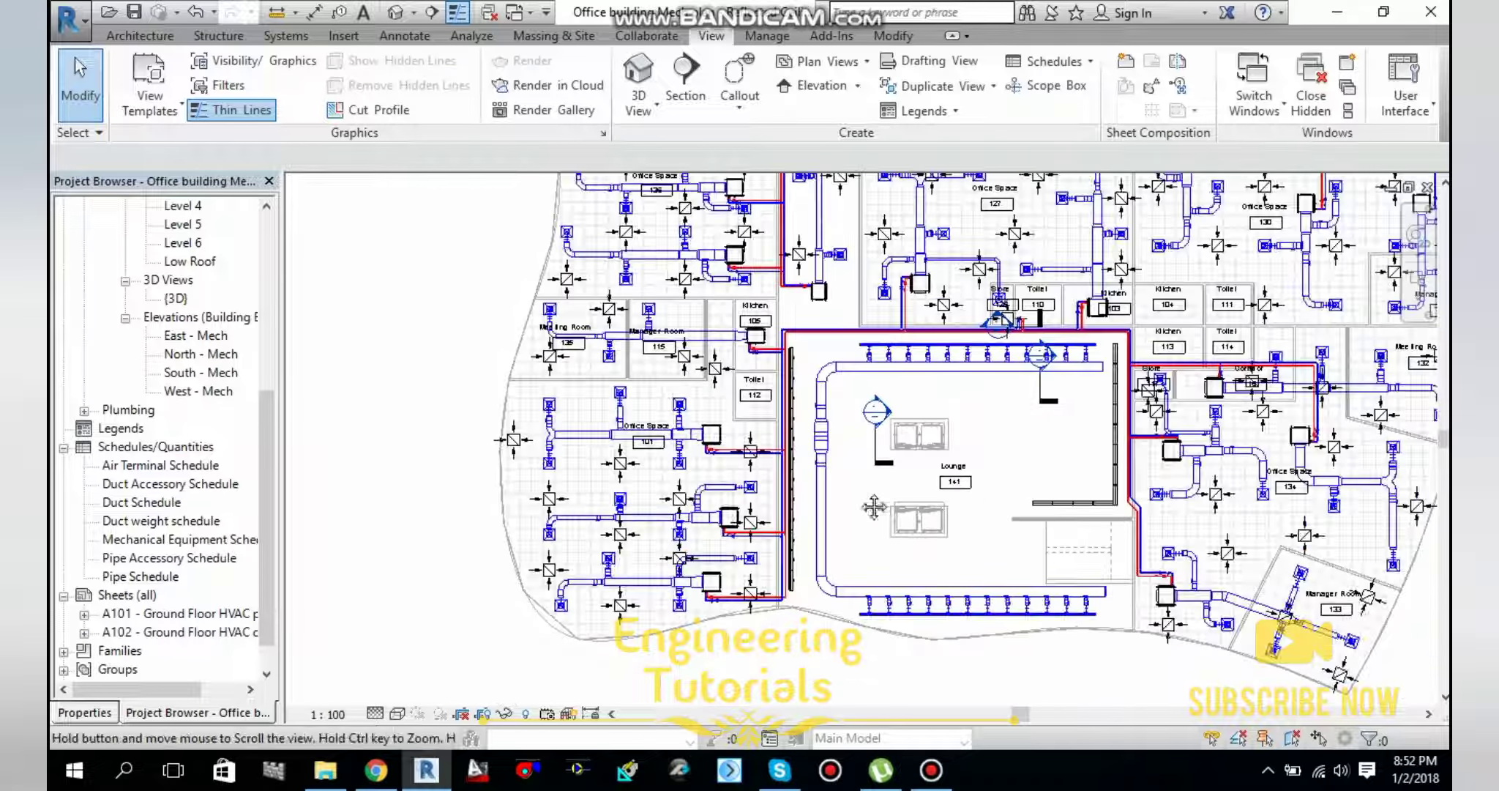
{"action": "middle_click_drag", "start_coordinate": [1012, 469], "coordinate": [809, 510]}
{"action": "scroll", "coordinate": [804, 502], "scroll_direction": "down", "scroll_amount": 1}
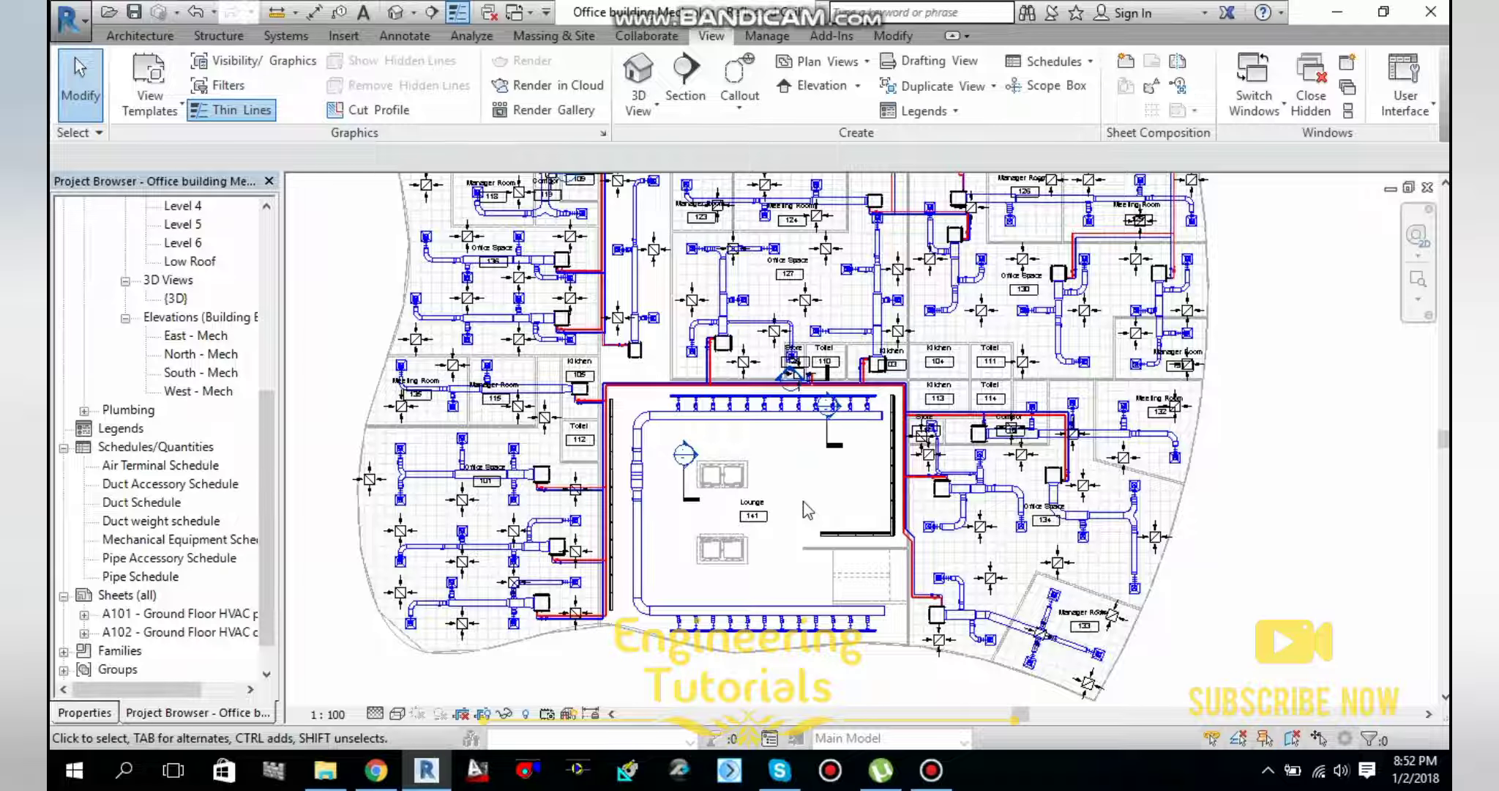
{"action": "scroll", "coordinate": [804, 501], "scroll_direction": "down", "scroll_amount": 2}
{"action": "middle_click_drag", "start_coordinate": [804, 501], "coordinate": [842, 586]}
{"action": "scroll", "coordinate": [797, 542], "scroll_direction": "down", "scroll_amount": 1}
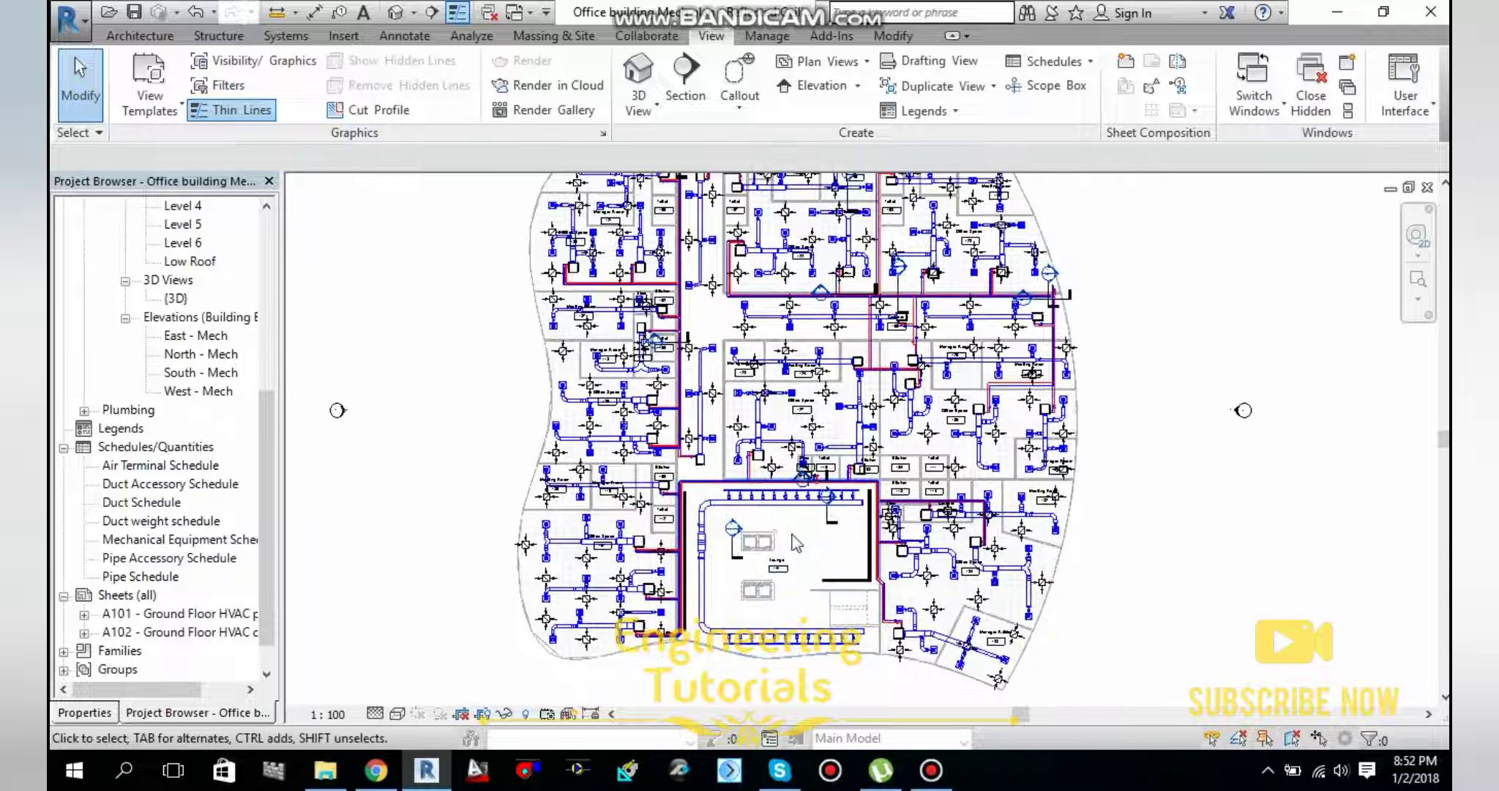
{"action": "middle_click_drag", "start_coordinate": [797, 542], "coordinate": [737, 577]}
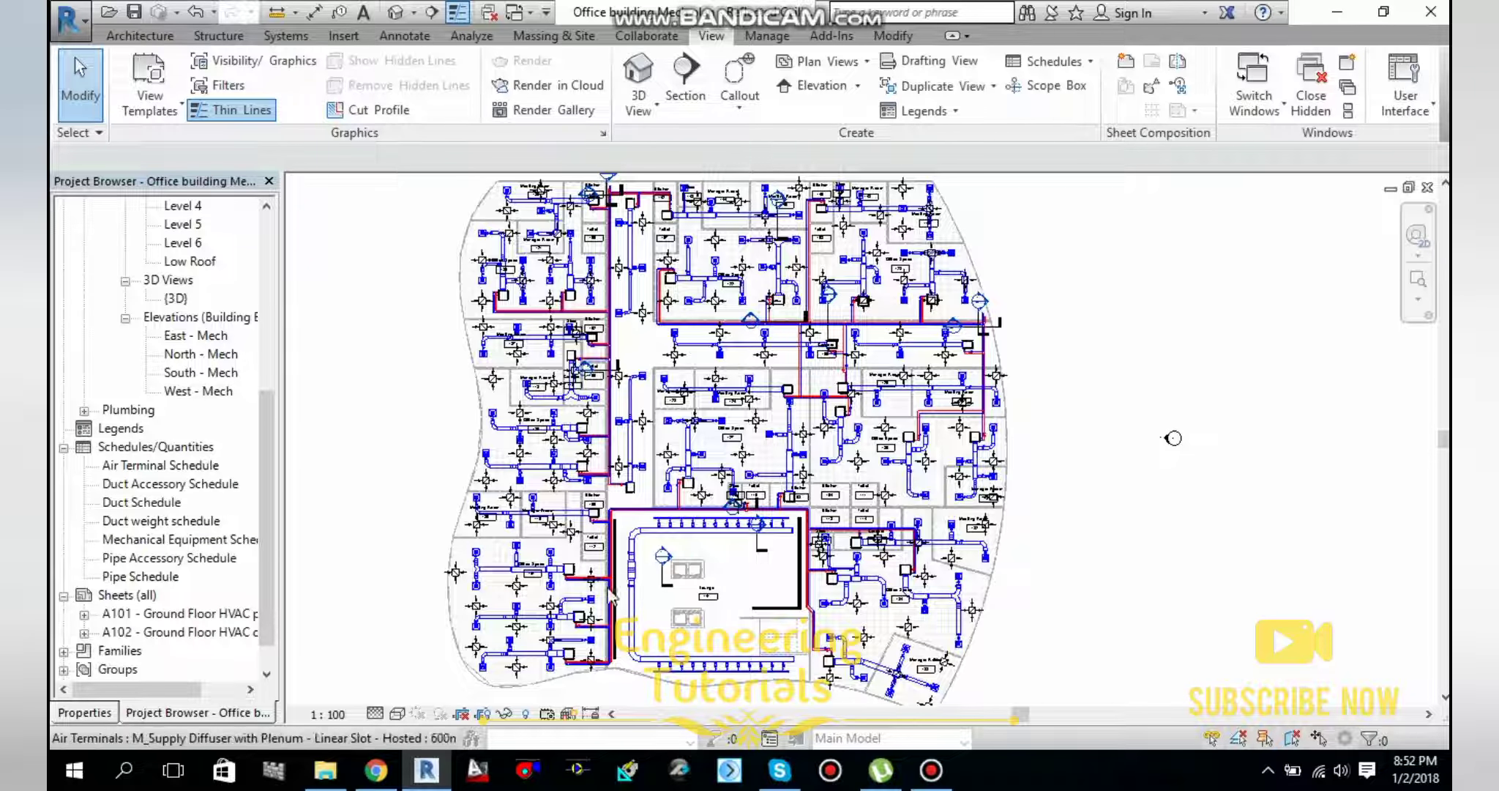
{"action": "scroll", "coordinate": [542, 618], "scroll_direction": "up", "scroll_amount": 3}
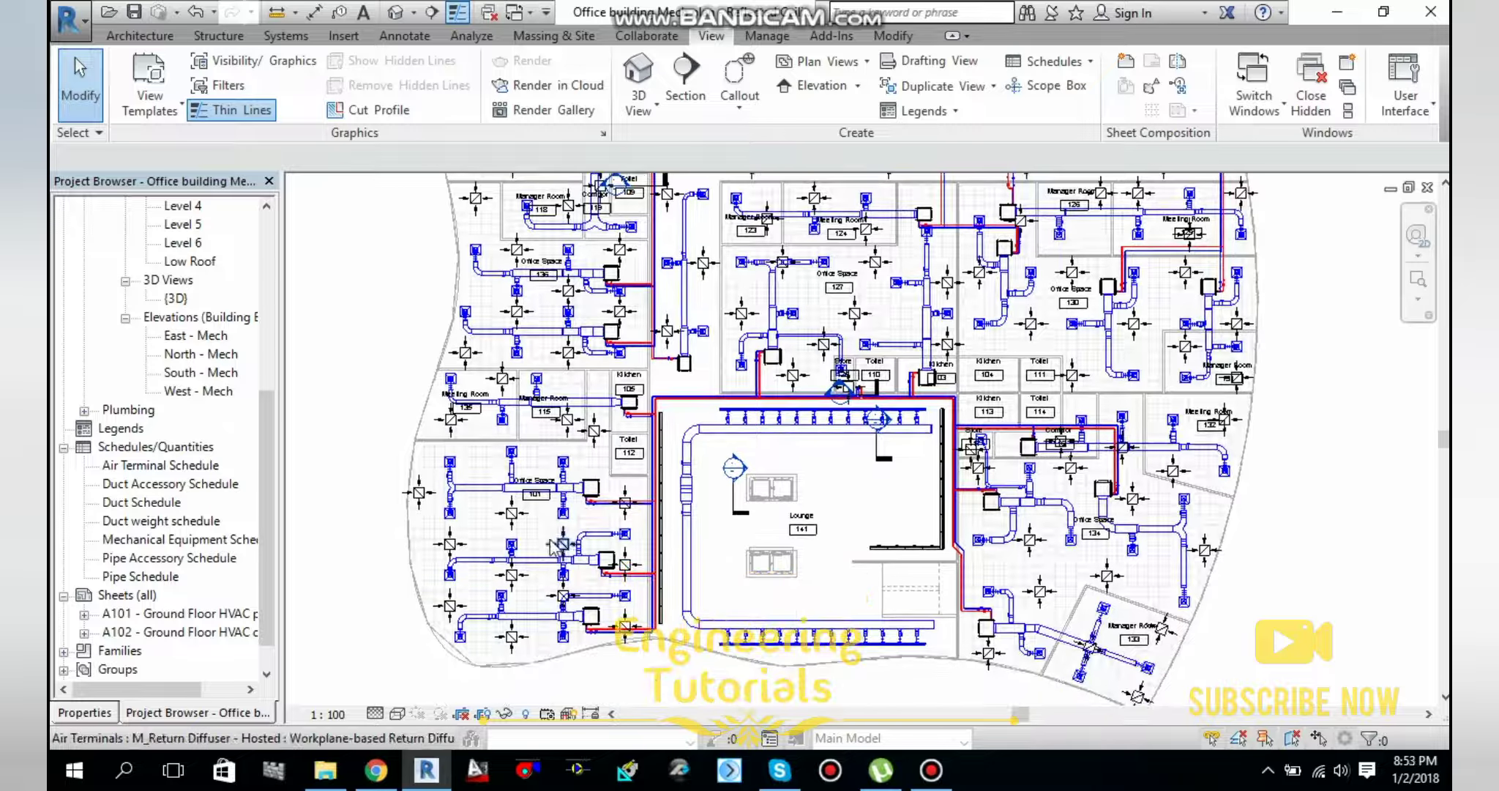
{"action": "scroll", "coordinate": [555, 530], "scroll_direction": "up", "scroll_amount": 2}
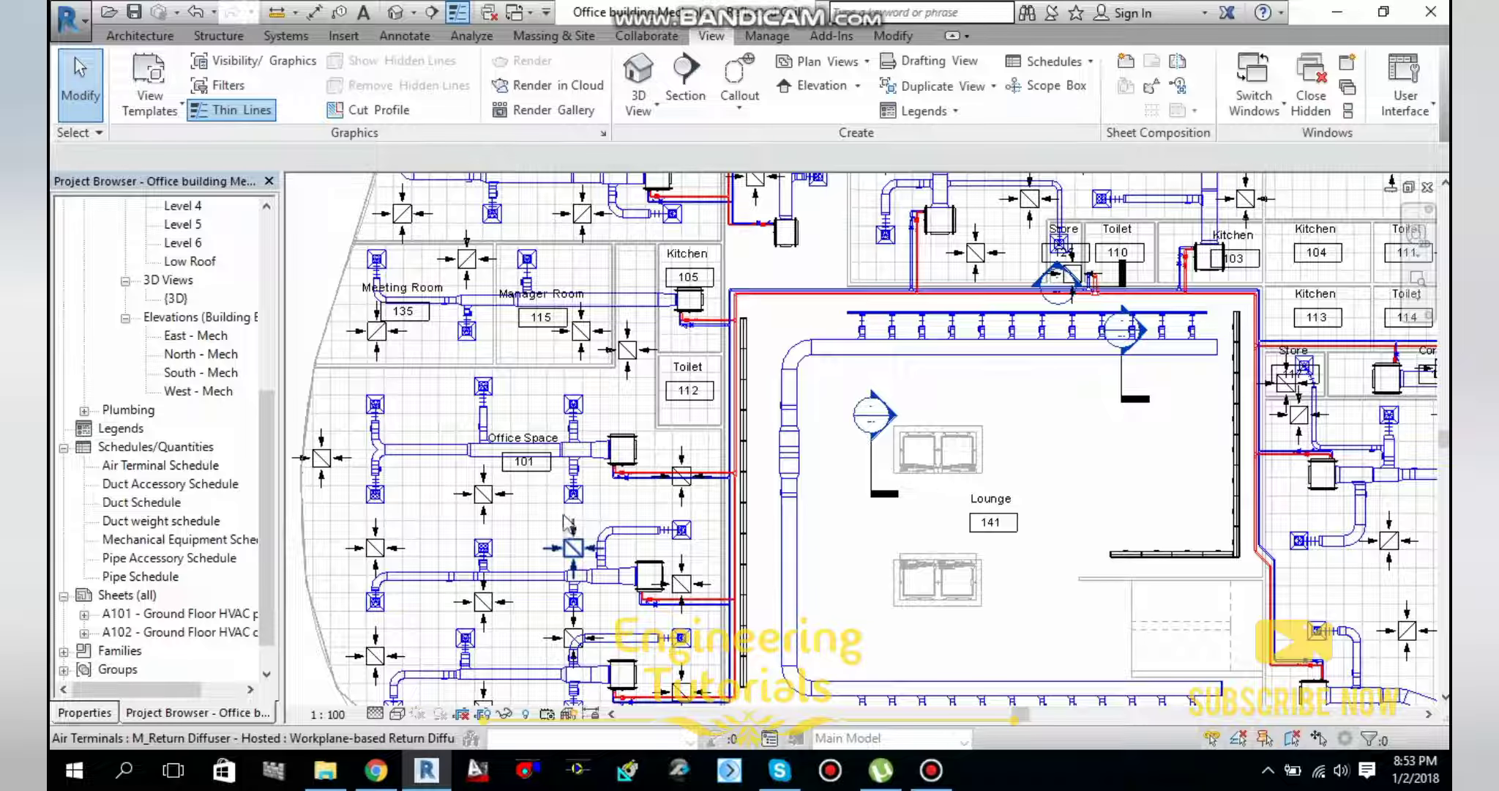
{"action": "scroll", "coordinate": [556, 525], "scroll_direction": "up", "scroll_amount": 2}
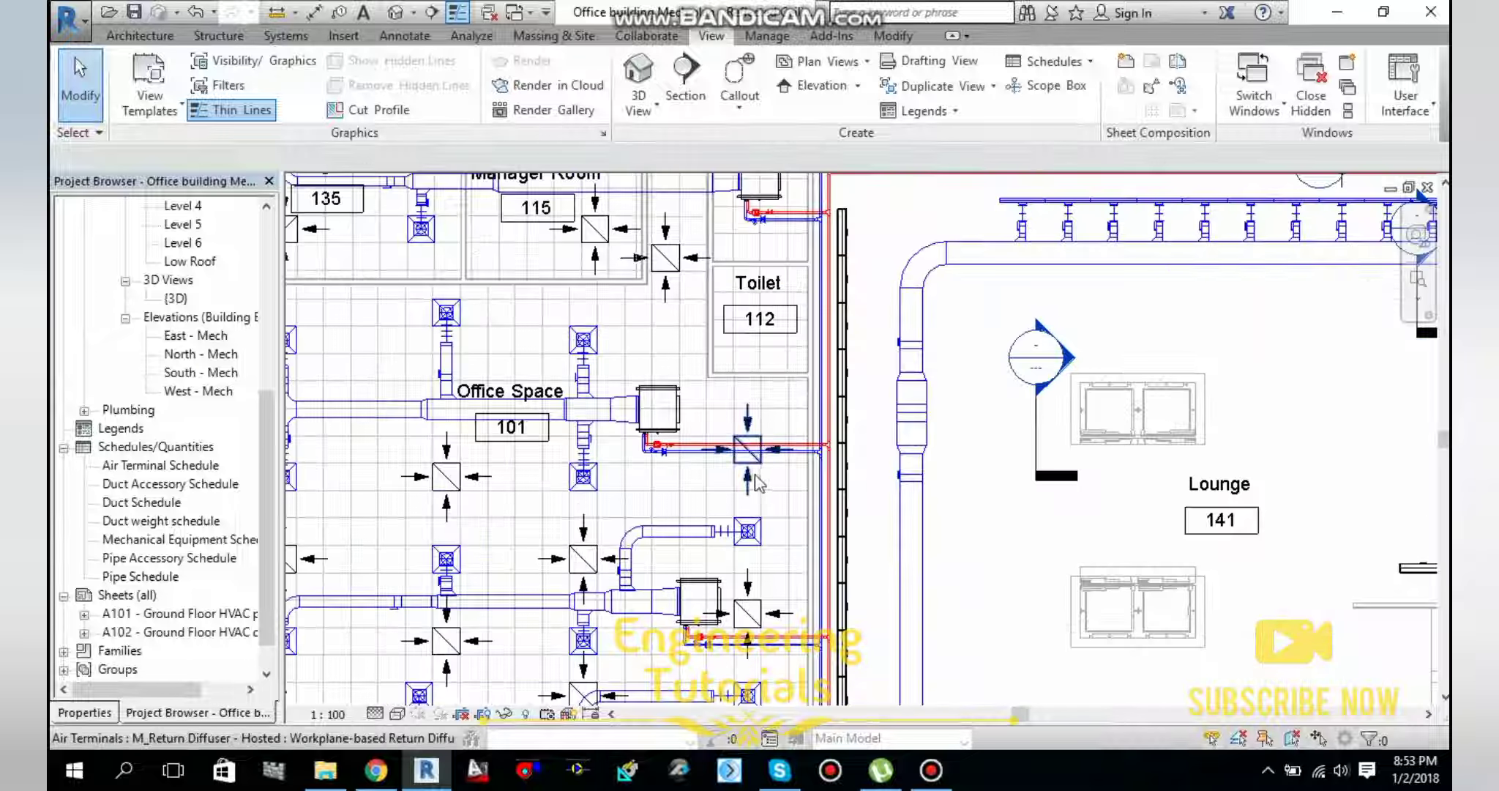
{"action": "scroll", "coordinate": [675, 495], "scroll_direction": "down", "scroll_amount": 2}
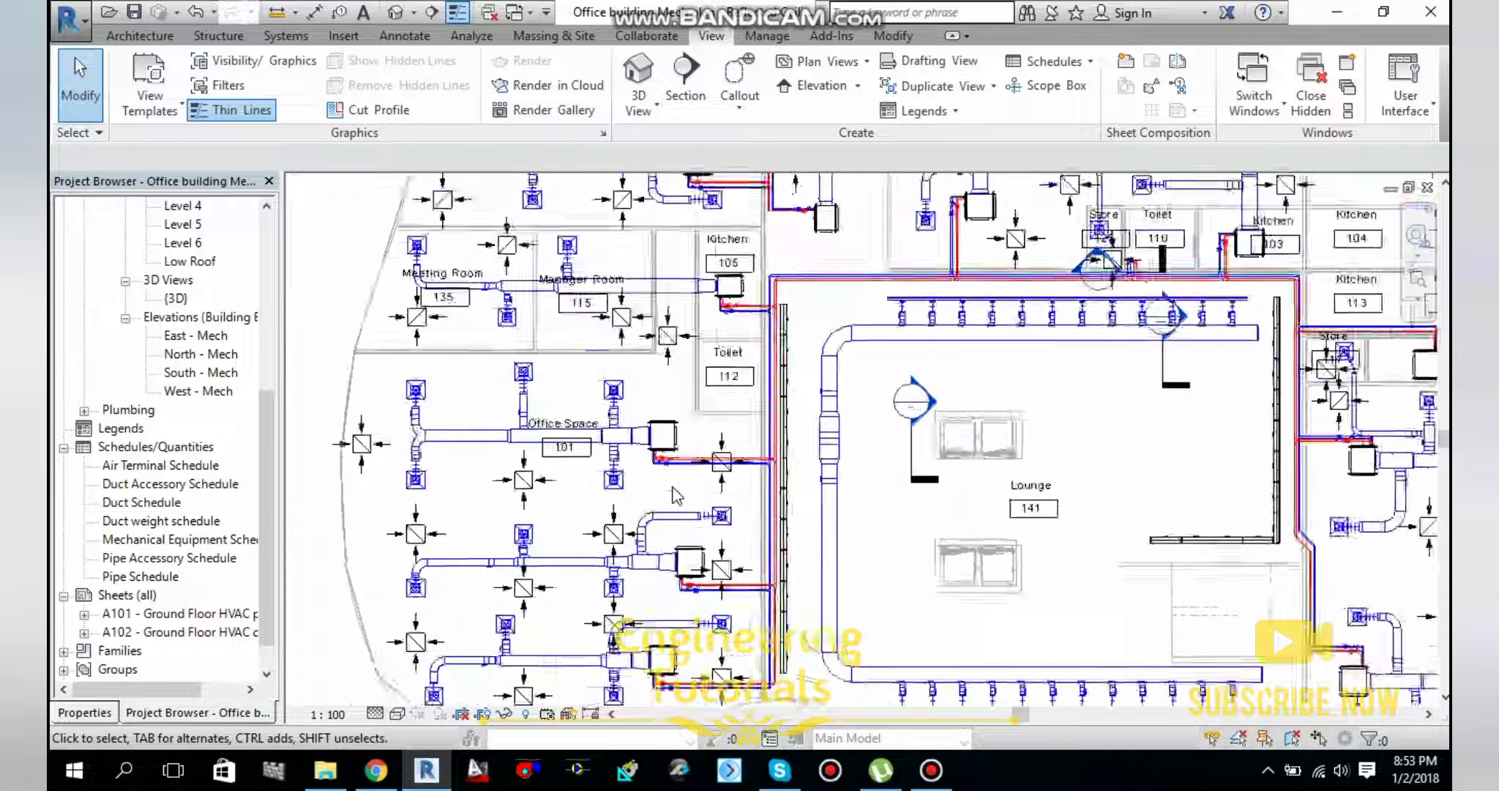
{"action": "scroll", "coordinate": [712, 487], "scroll_direction": "down", "scroll_amount": 2}
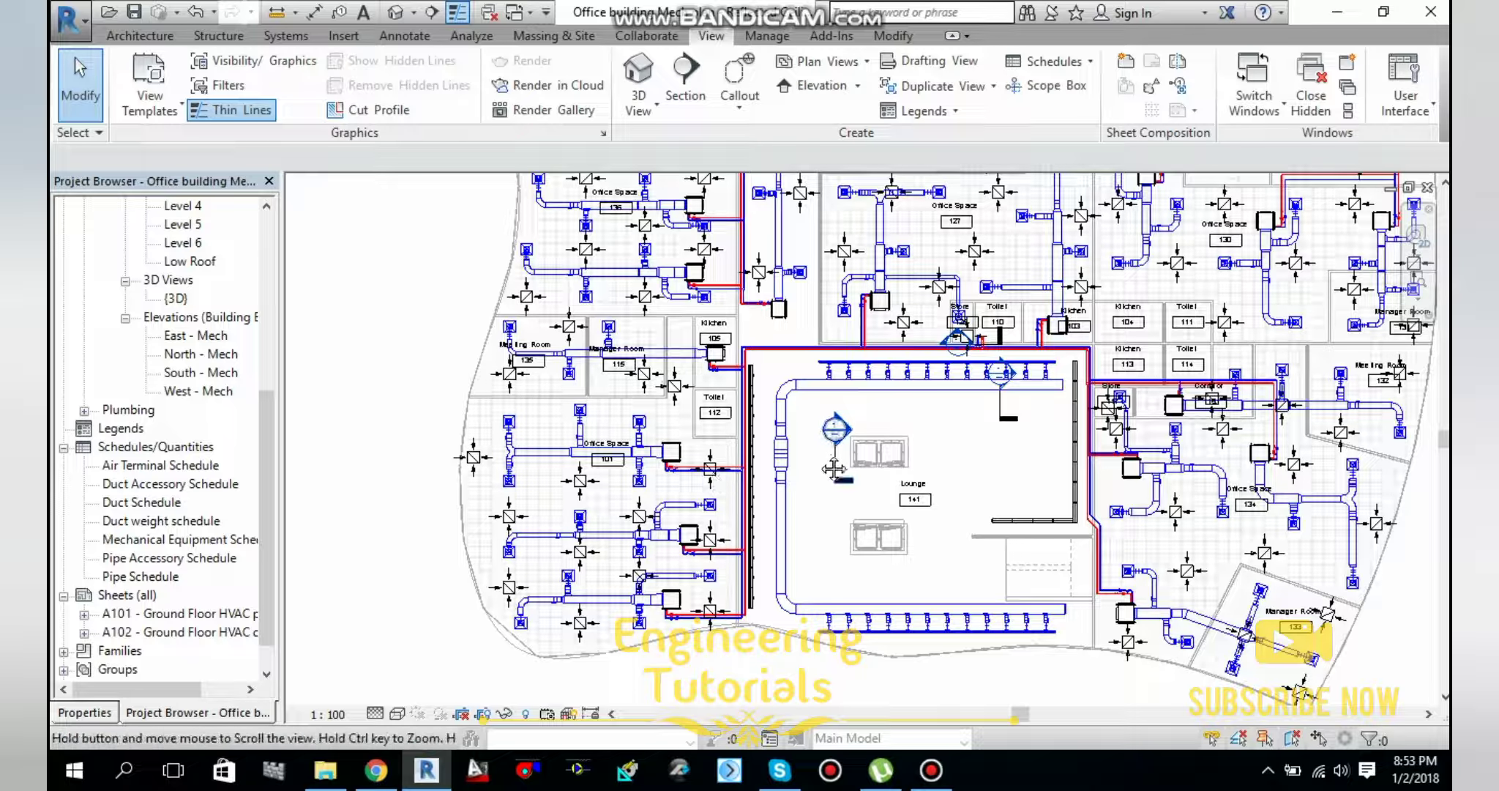
{"action": "middle_click_drag", "start_coordinate": [762, 477], "coordinate": [730, 512]}
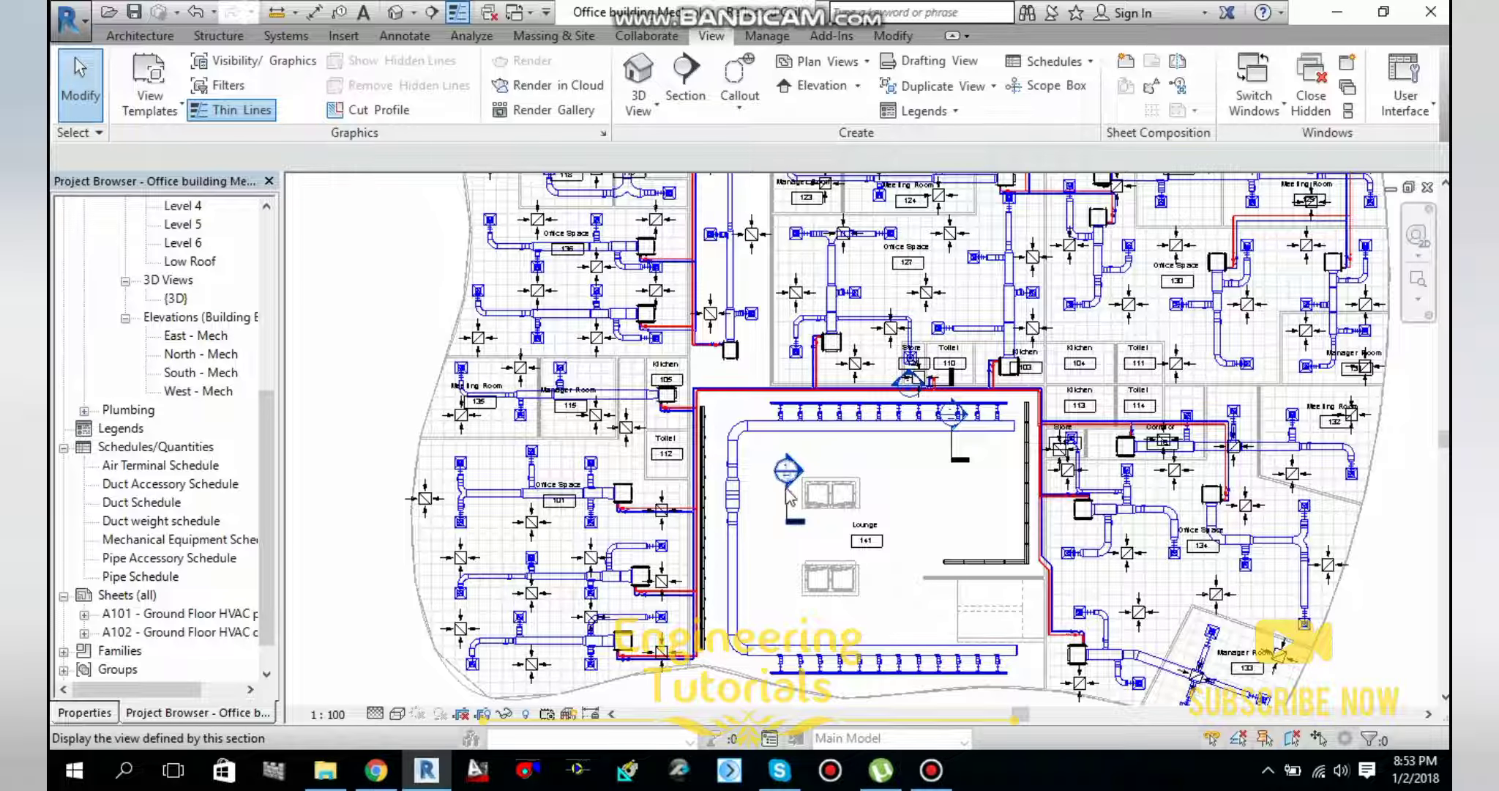
{"action": "scroll", "coordinate": [835, 495], "scroll_direction": "down", "scroll_amount": 1}
{"action": "middle_click_drag", "start_coordinate": [834, 494], "coordinate": [769, 564]}
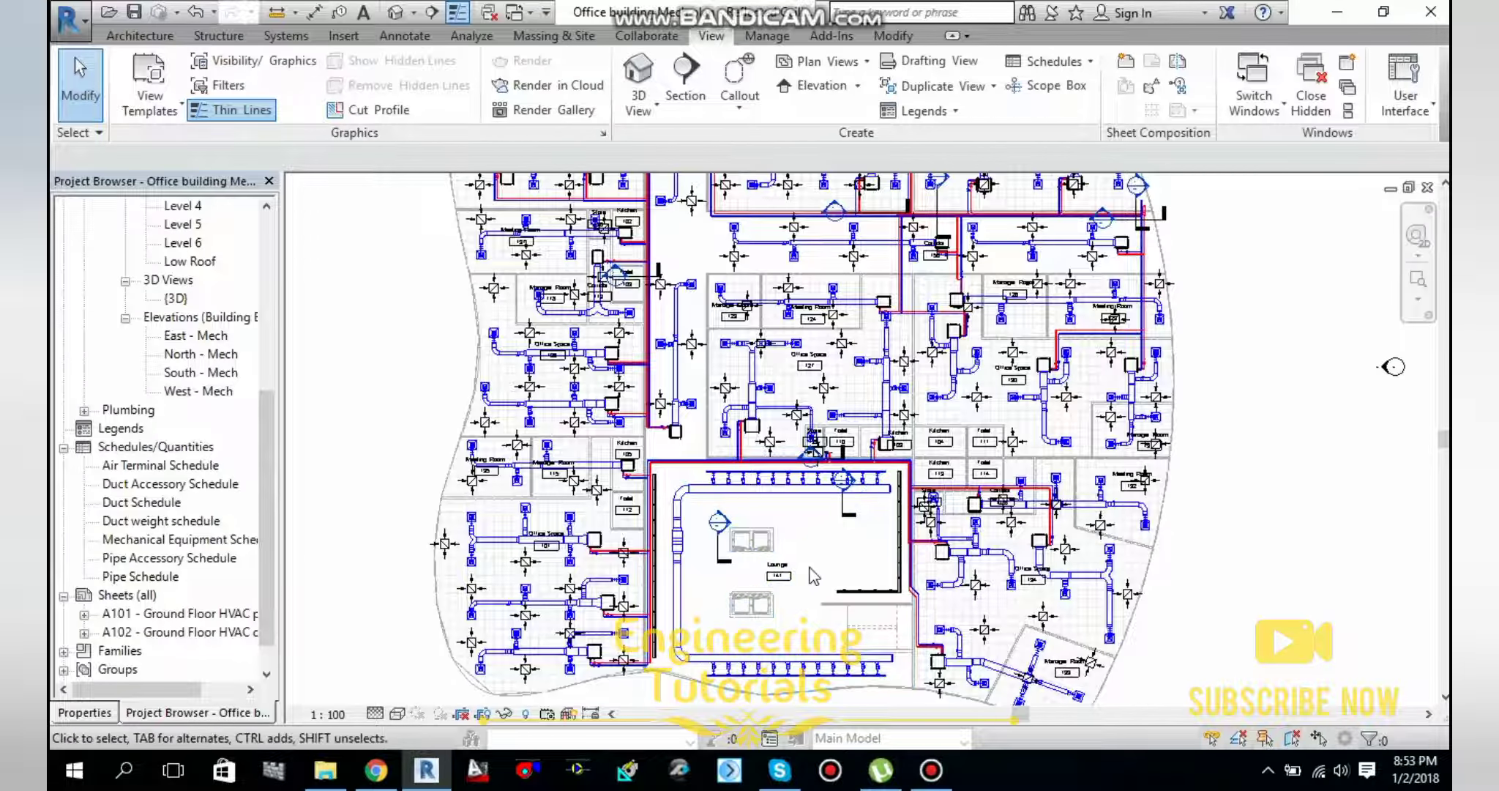
{"action": "scroll", "coordinate": [833, 520], "scroll_direction": "up", "scroll_amount": 4}
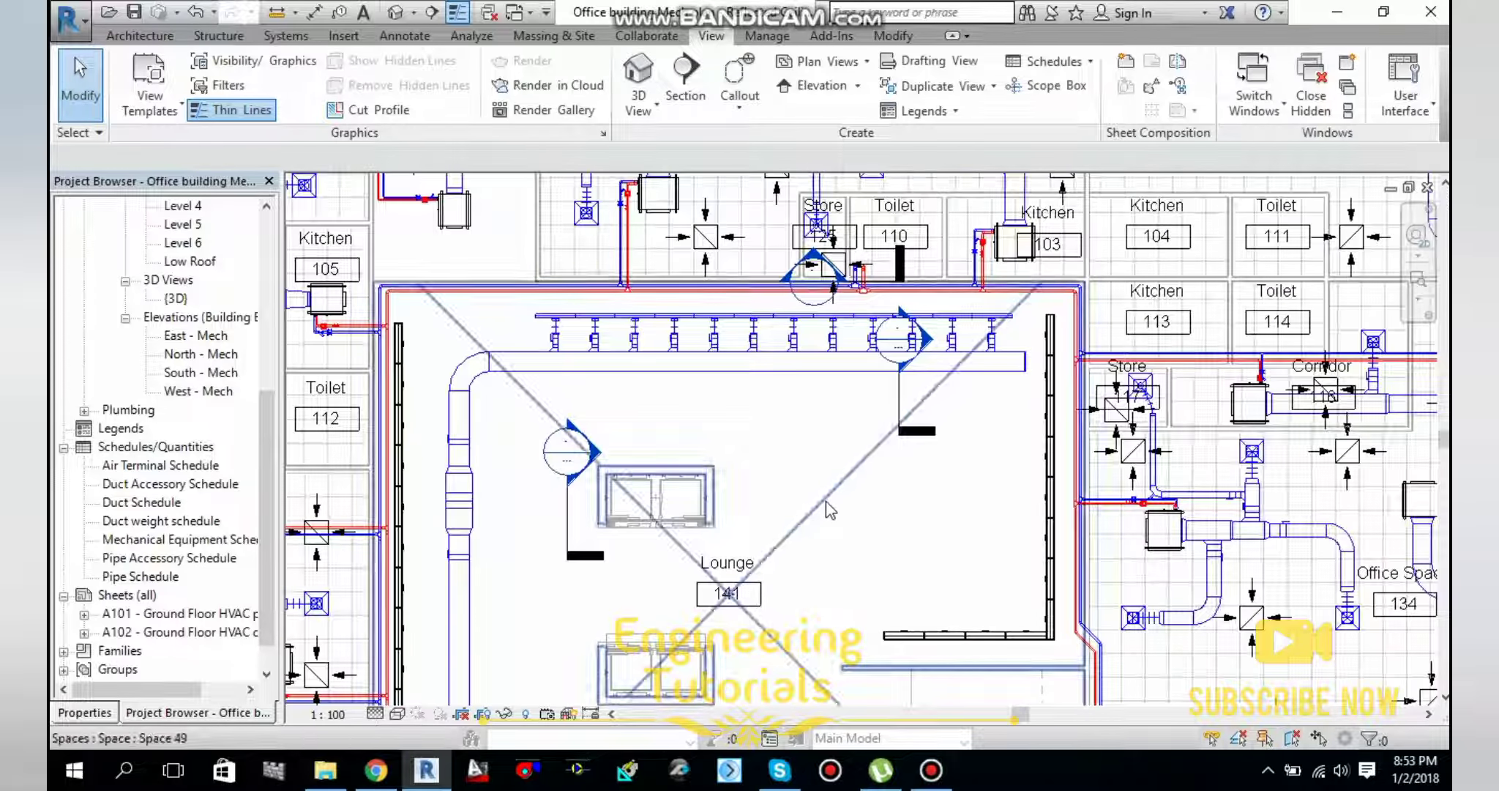
{"action": "scroll", "coordinate": [827, 501], "scroll_direction": "down", "scroll_amount": 2}
{"action": "middle_click_drag", "start_coordinate": [827, 502], "coordinate": [925, 393]}
{"action": "scroll", "coordinate": [870, 475], "scroll_direction": "down", "scroll_amount": 2}
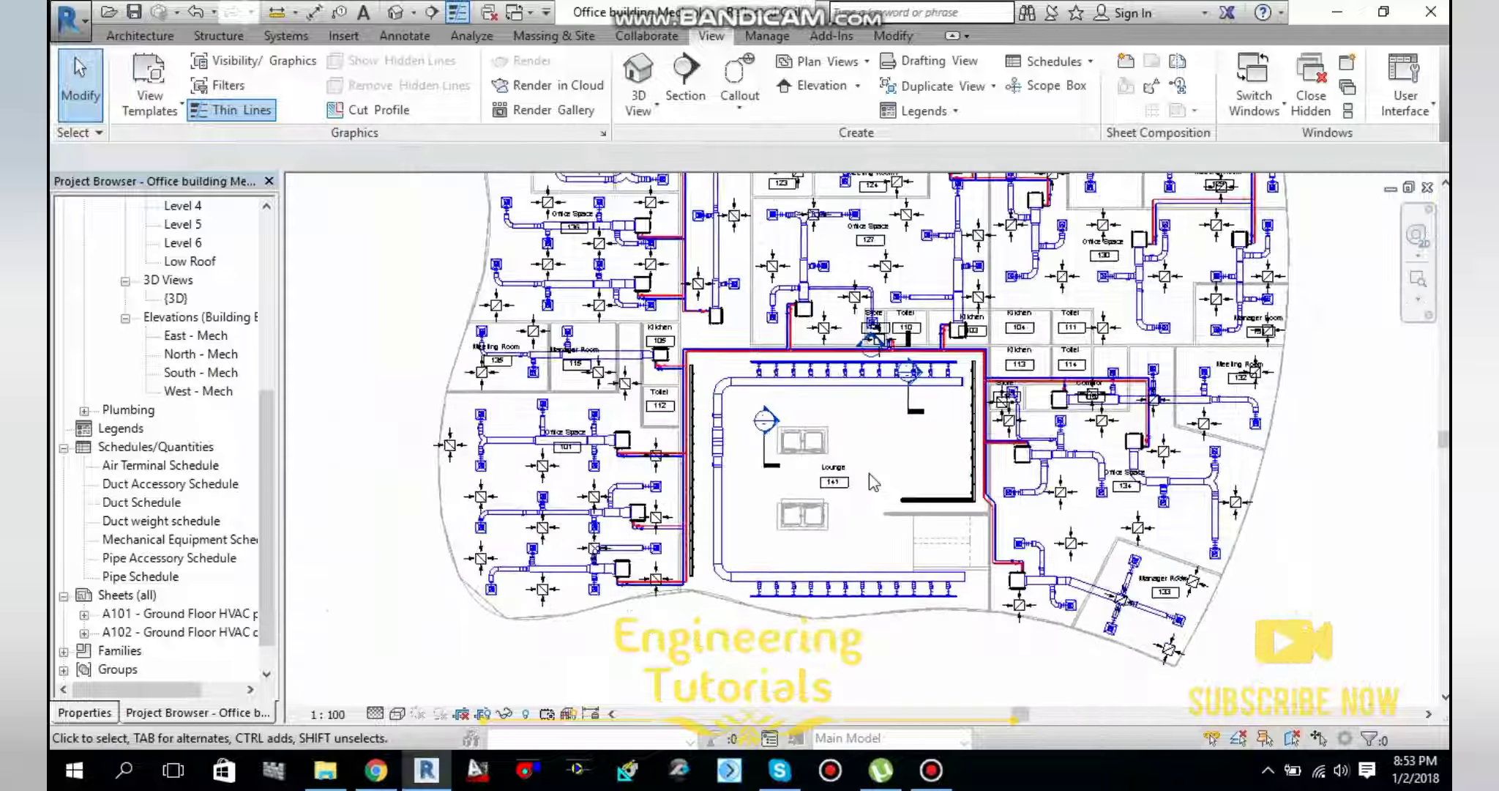
{"action": "scroll", "coordinate": [928, 544], "scroll_direction": "up", "scroll_amount": 2}
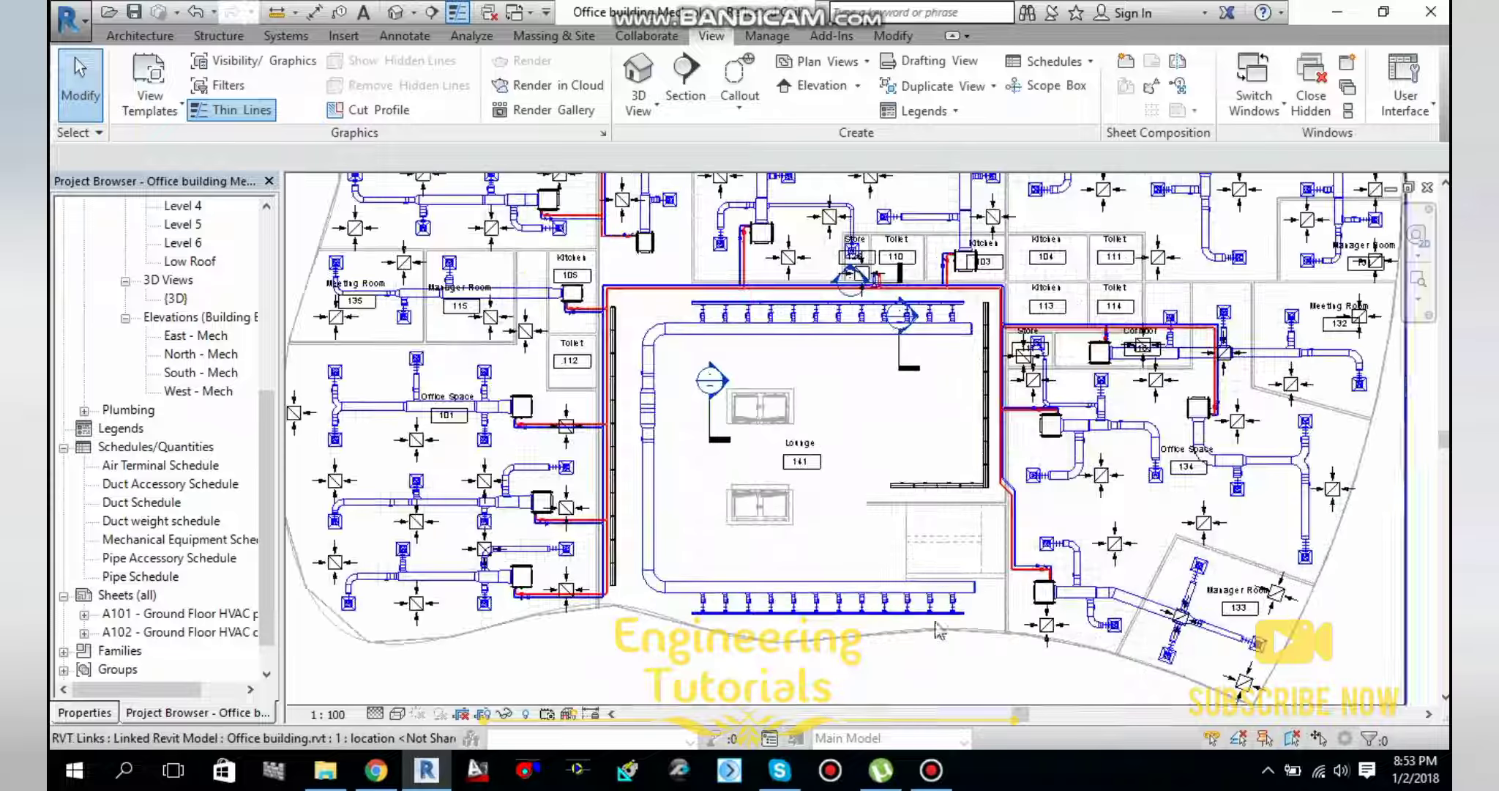